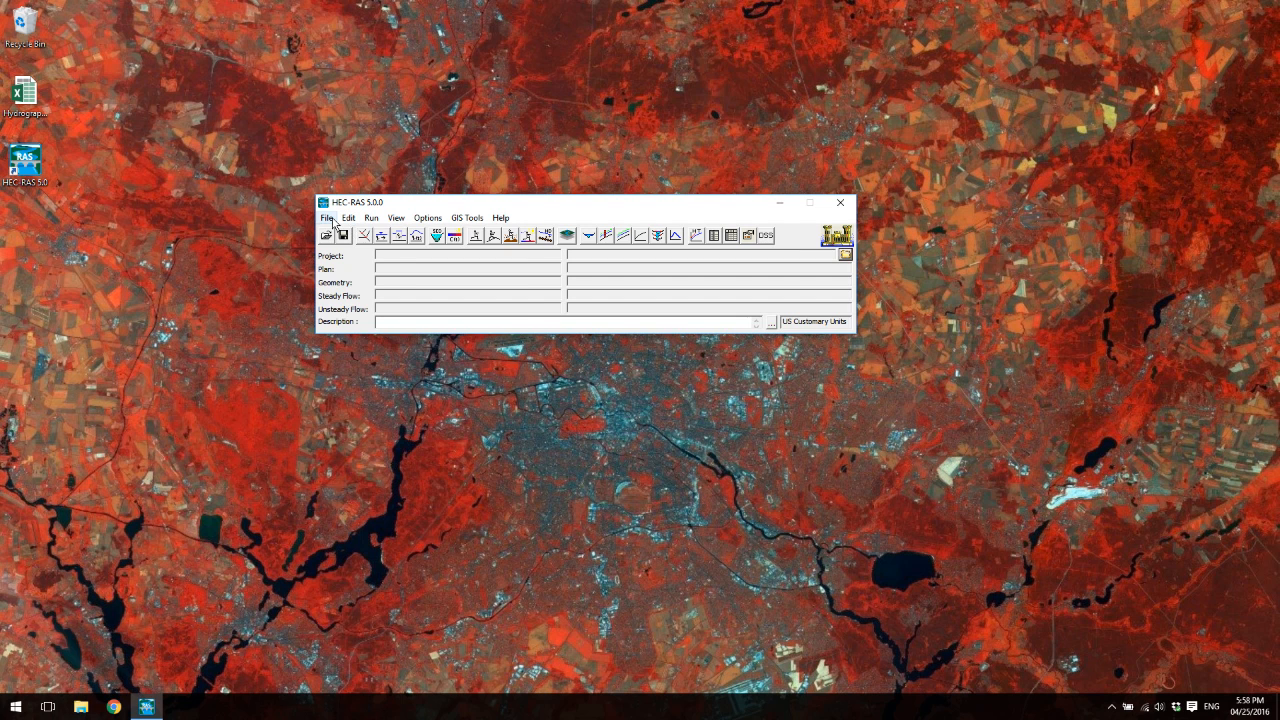
Create a new project titled Tutorial in the e:\Hec-Ras-Tutorial folder, accepting US Customary Units.
click(327, 218)
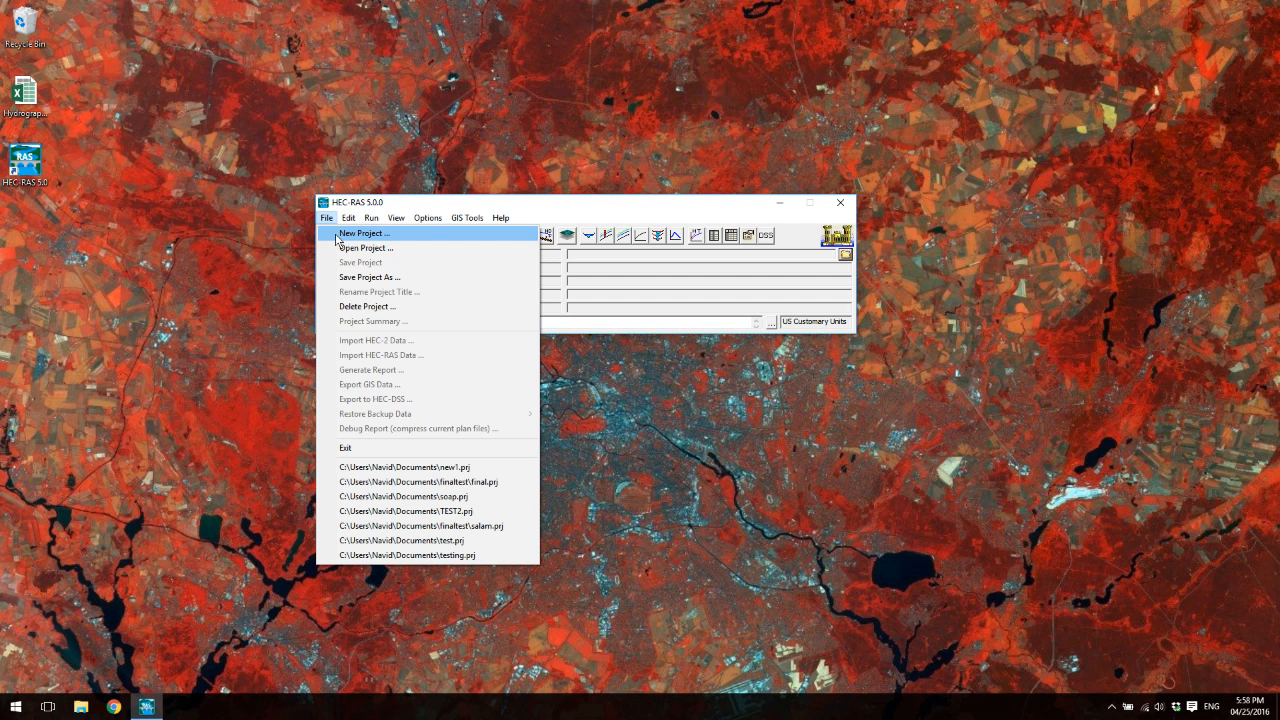
click(362, 233)
click(716, 558)
click(686, 583)
double_click(677, 455)
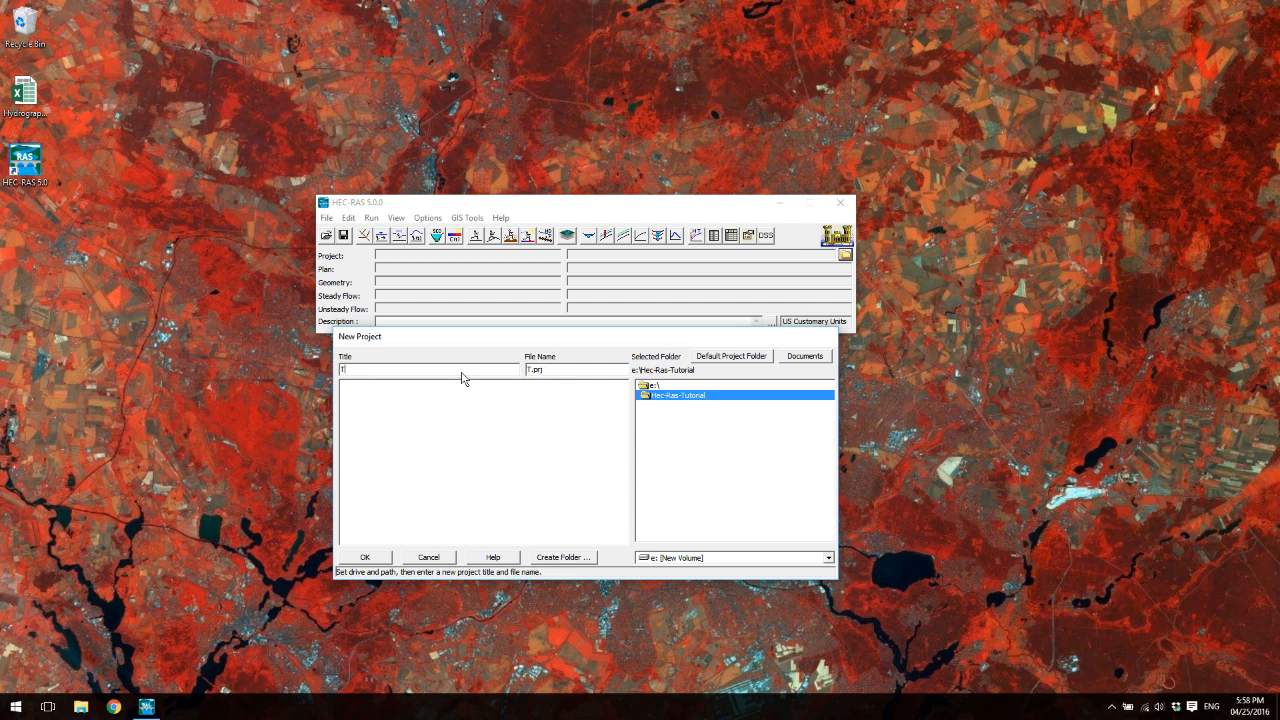
click(365, 557)
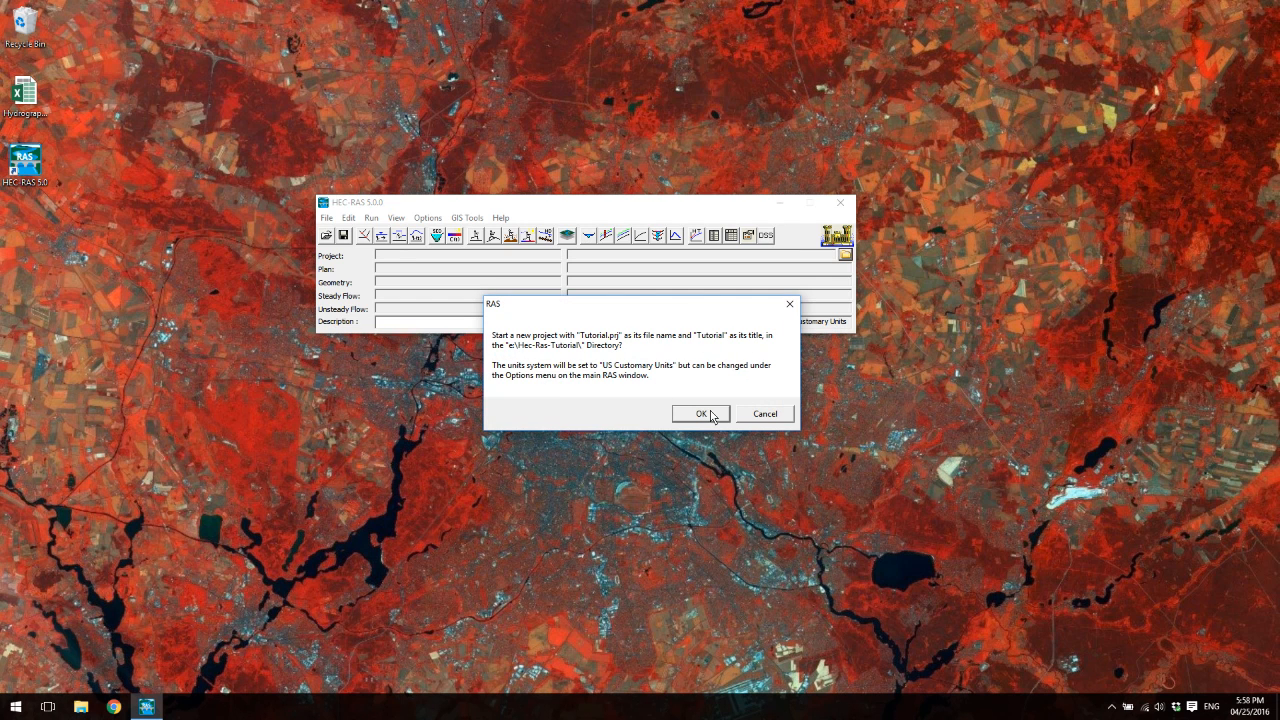
click(702, 414)
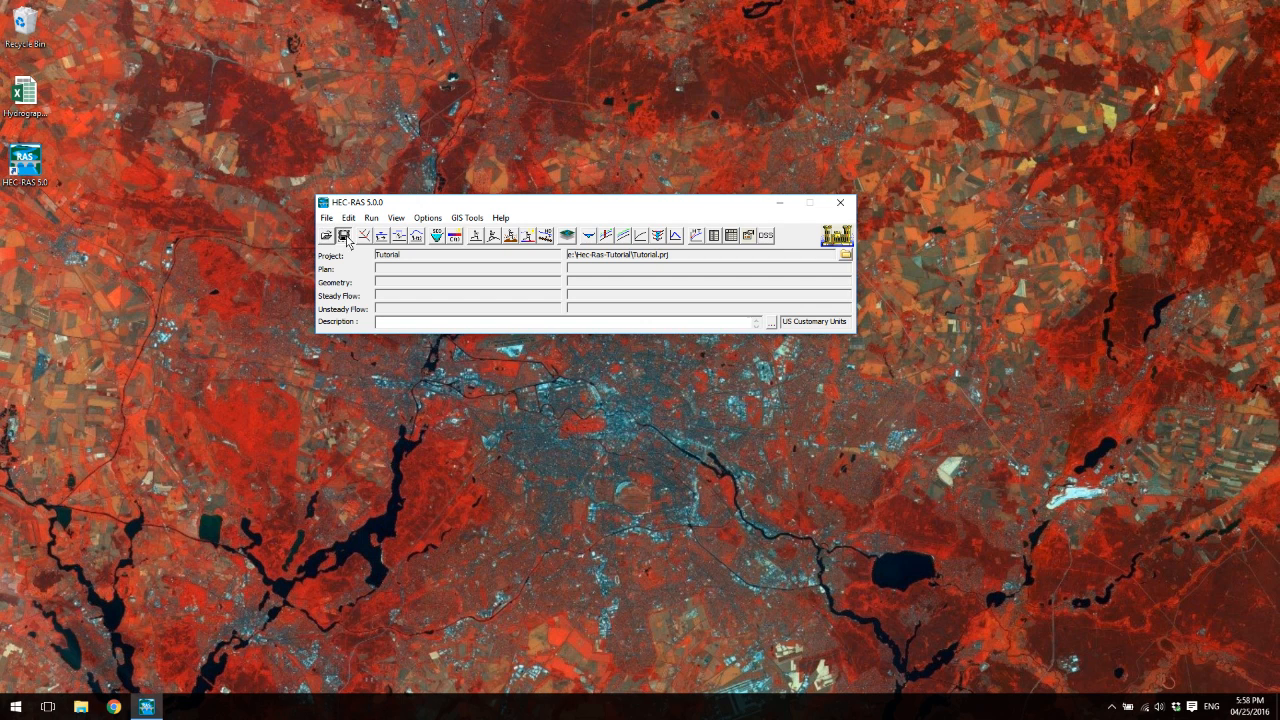
Start a new terrain in RAS Mapper, declining to set the project's spatial reference system first.
click(567, 236)
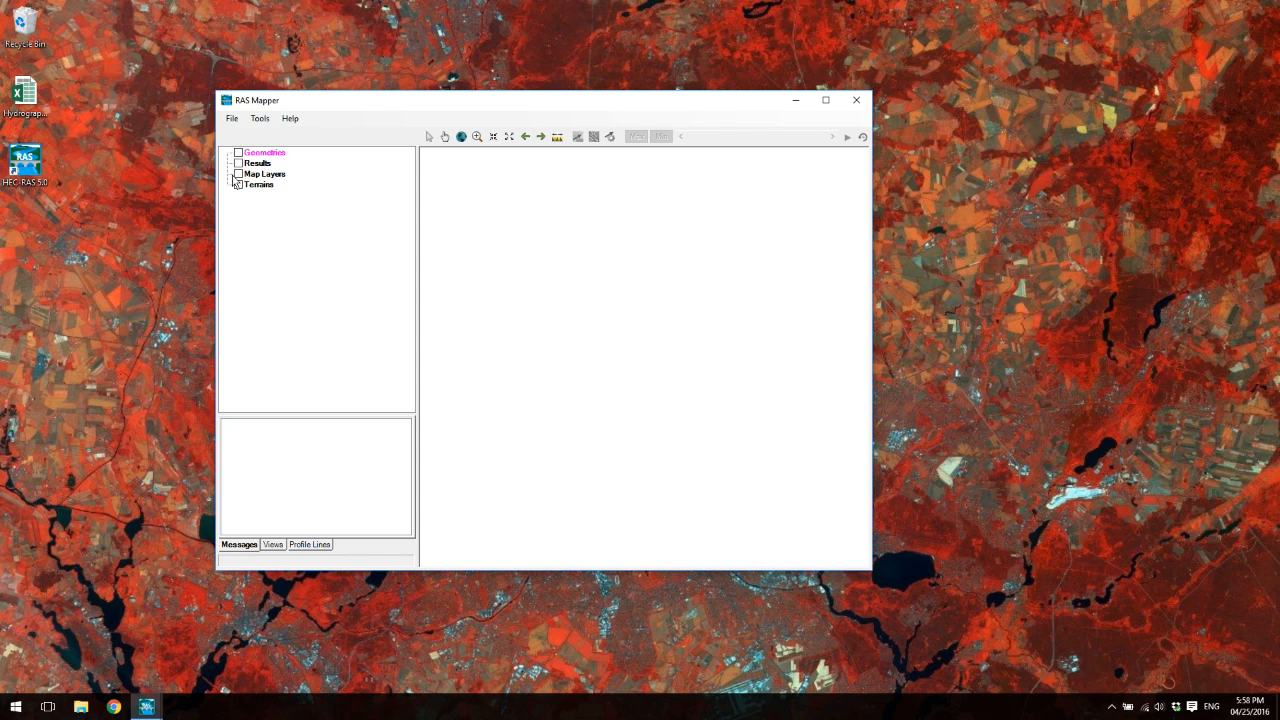
click(270, 189)
right_click(263, 188)
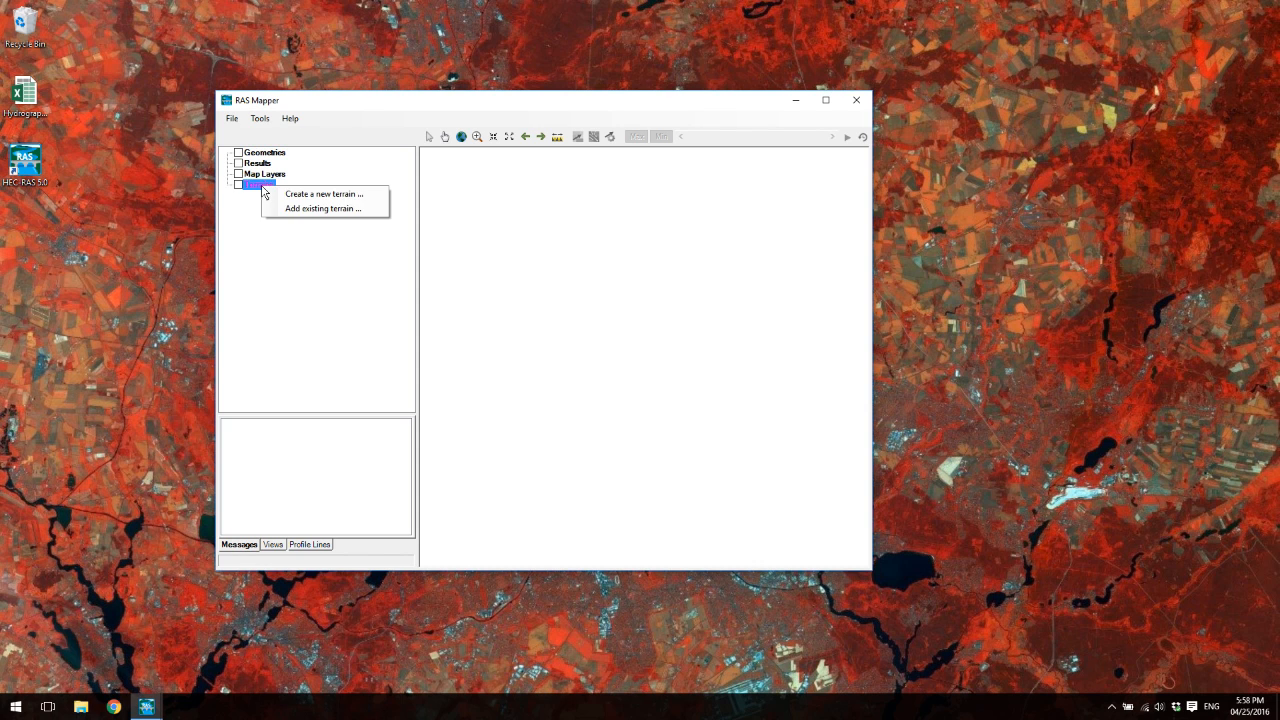
click(291, 195)
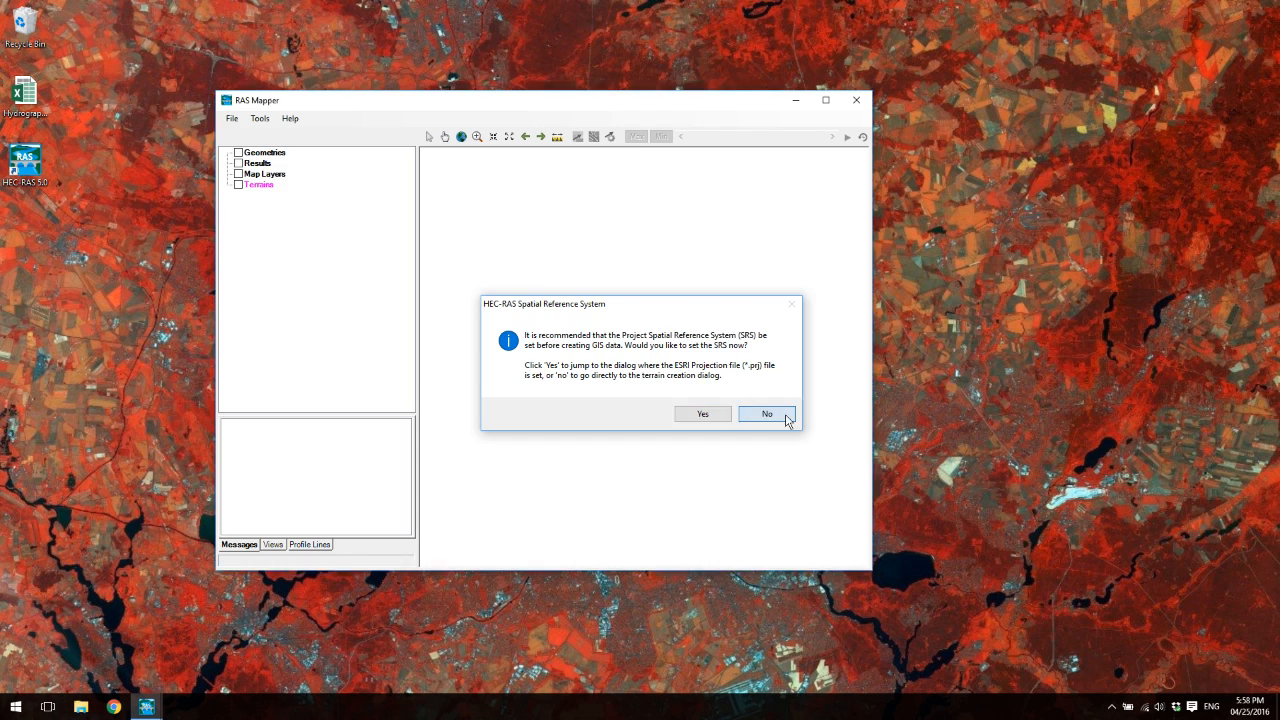
click(767, 416)
Build the terrain Terrain.hdf from the raster 123.img, adopting that file's spatial reference projection for the model.
click(181, 219)
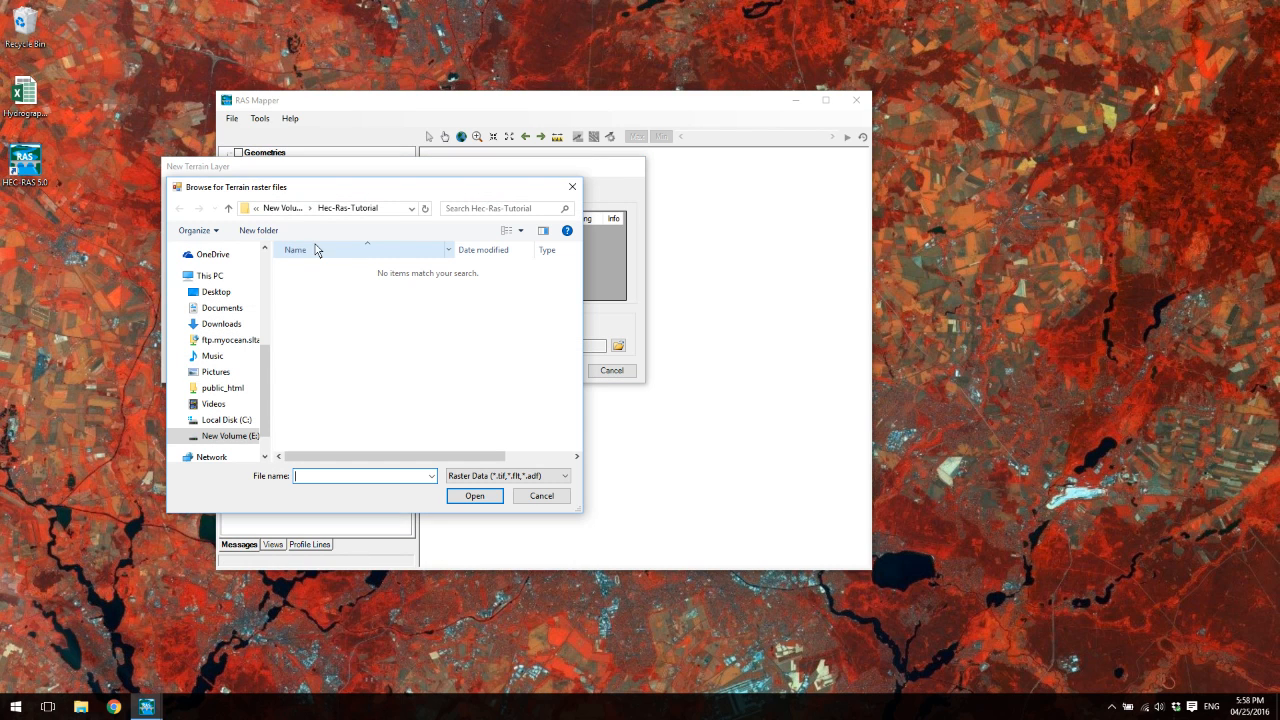
click(486, 477)
click(492, 494)
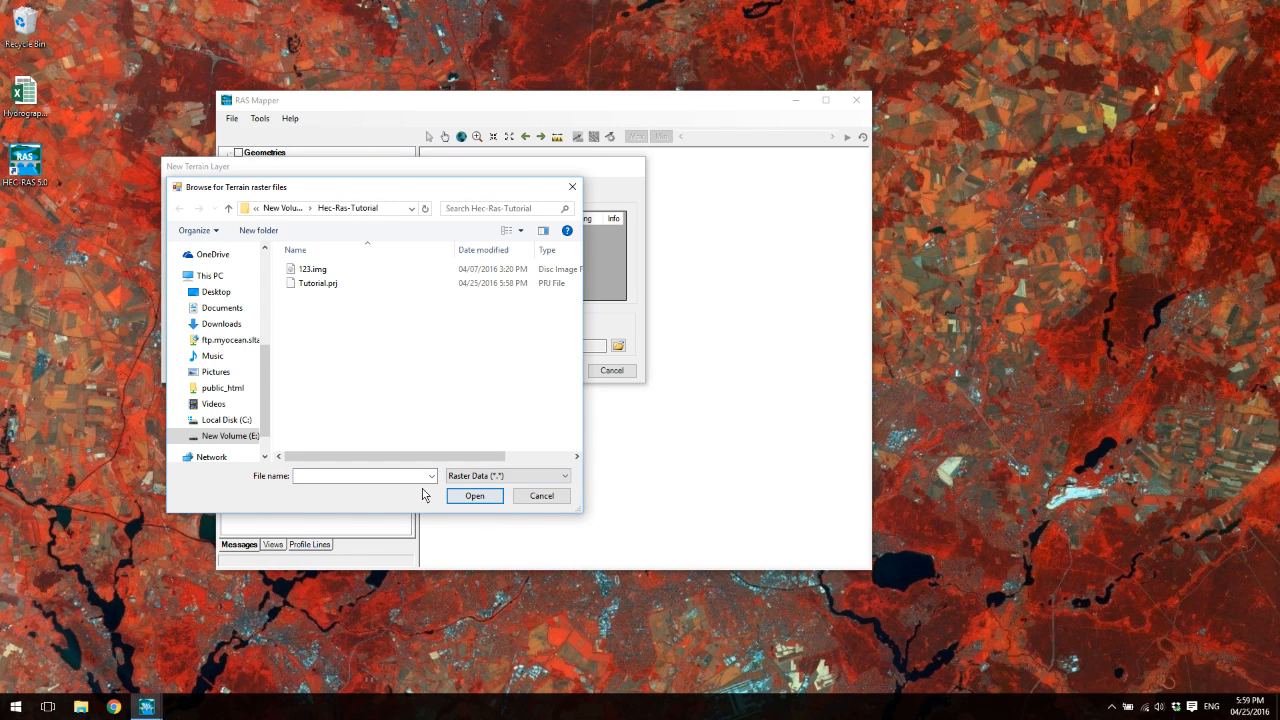
click(329, 272)
click(472, 495)
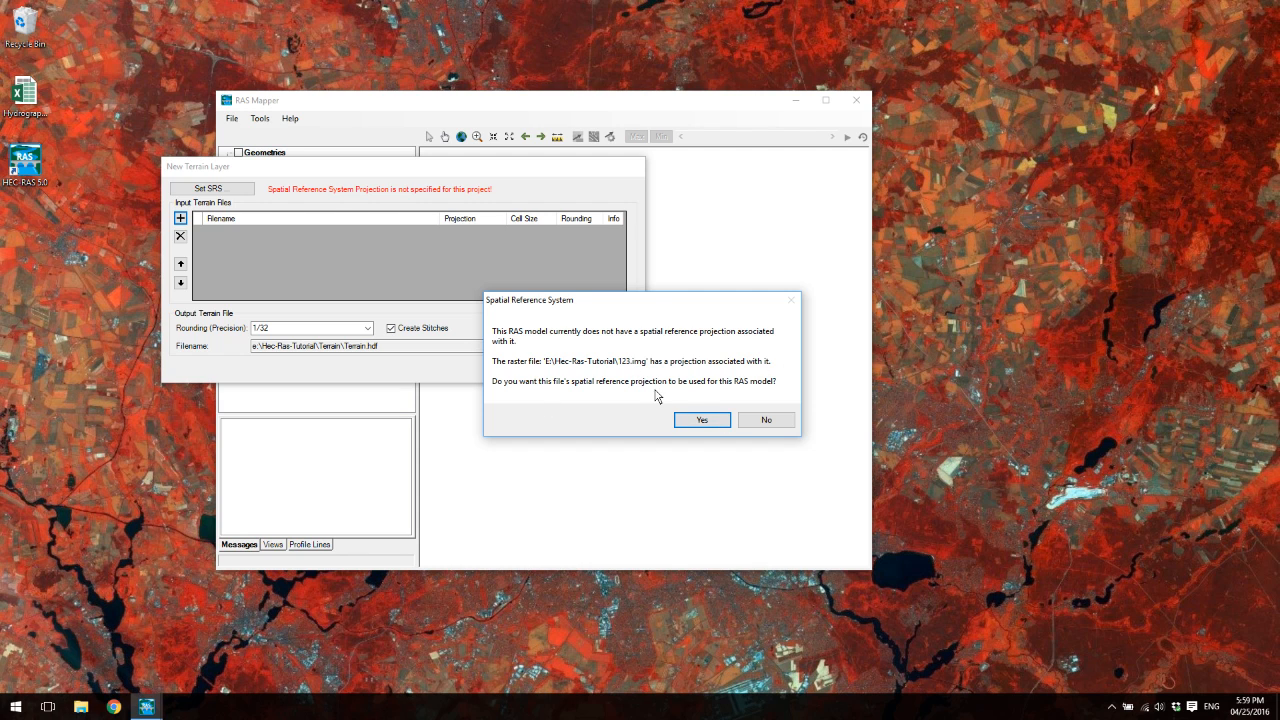
click(705, 420)
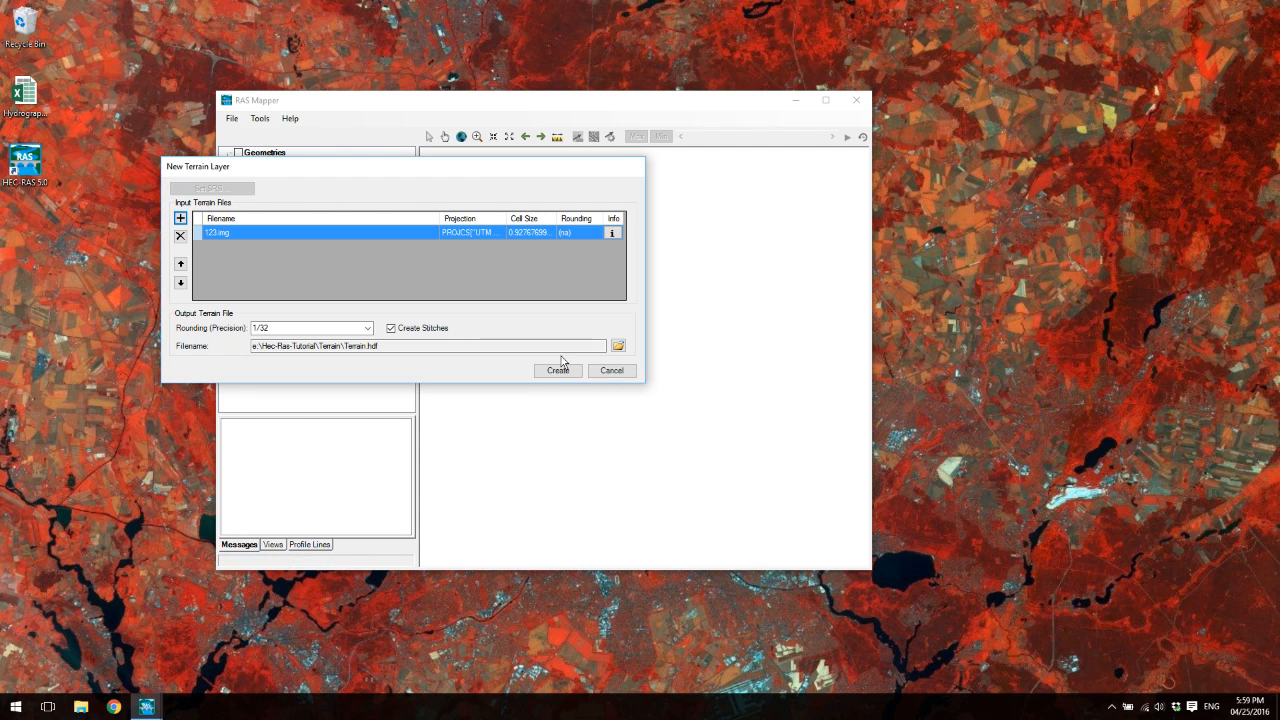
click(557, 372)
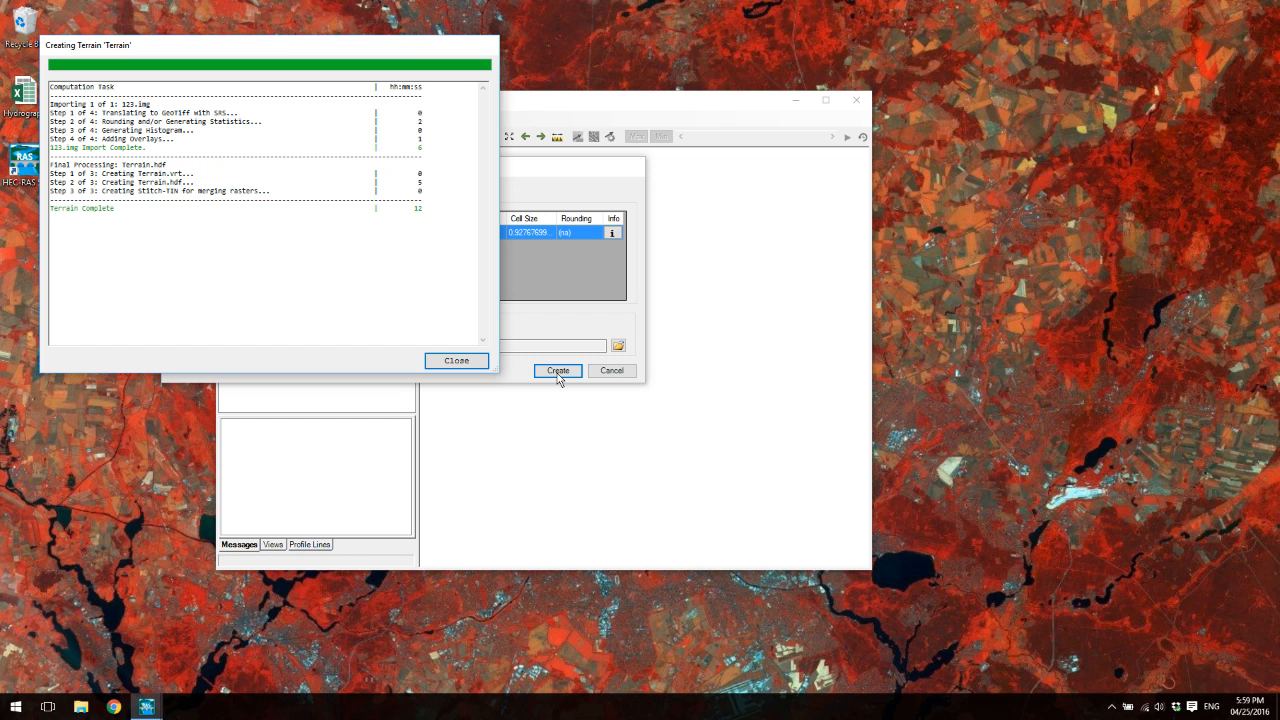
click(458, 362)
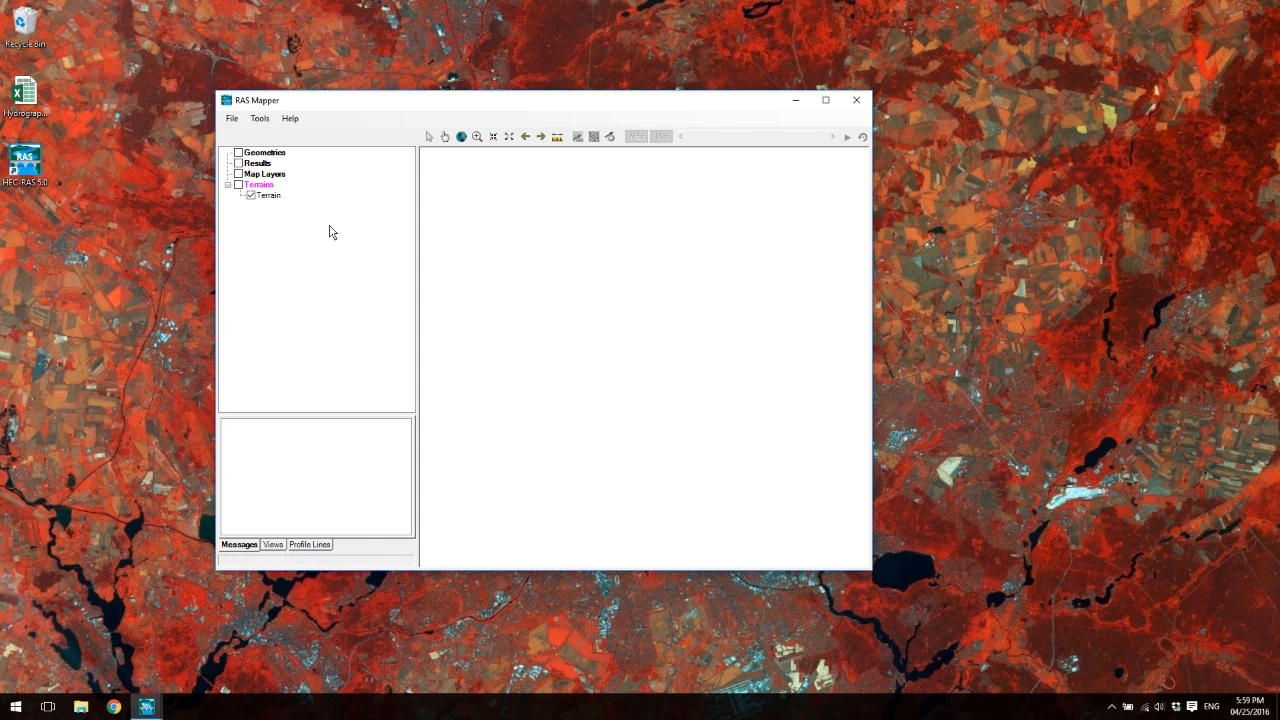
Display the new Terrain layer at its full extent in the map, then close RAS Mapper.
click(238, 185)
double_click(262, 196)
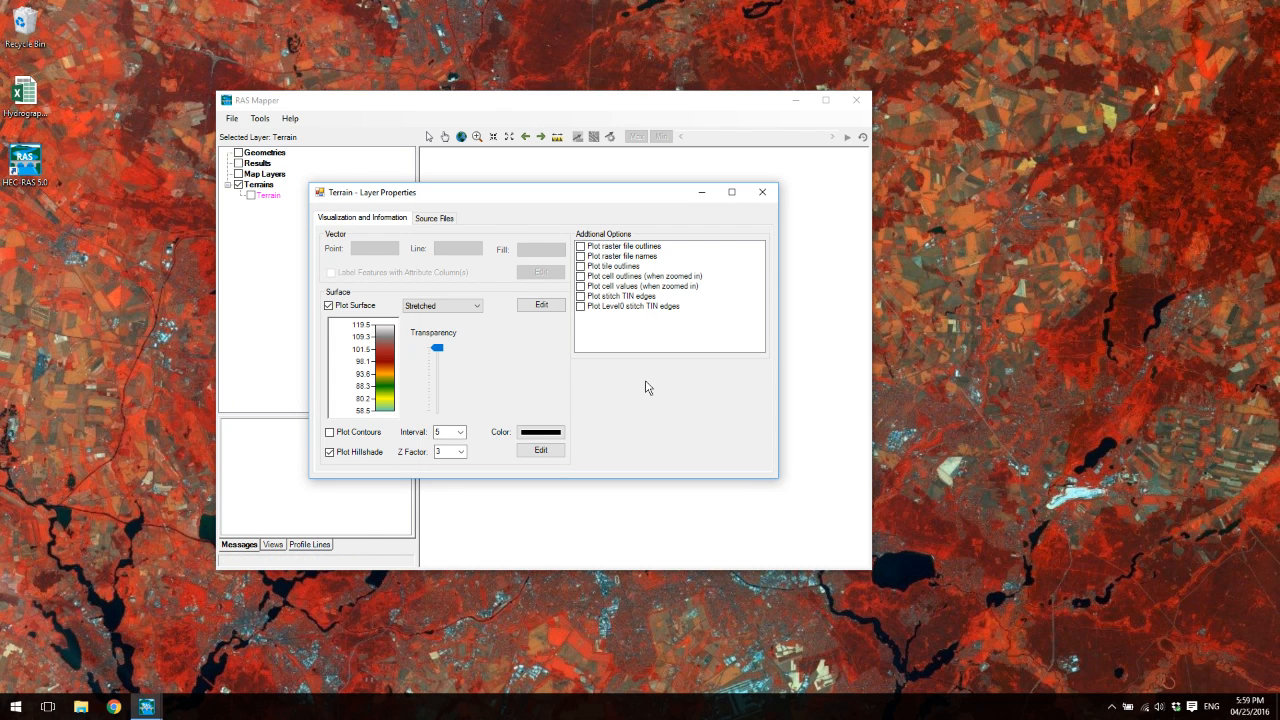
click(762, 192)
click(251, 196)
right_click(266, 198)
click(283, 223)
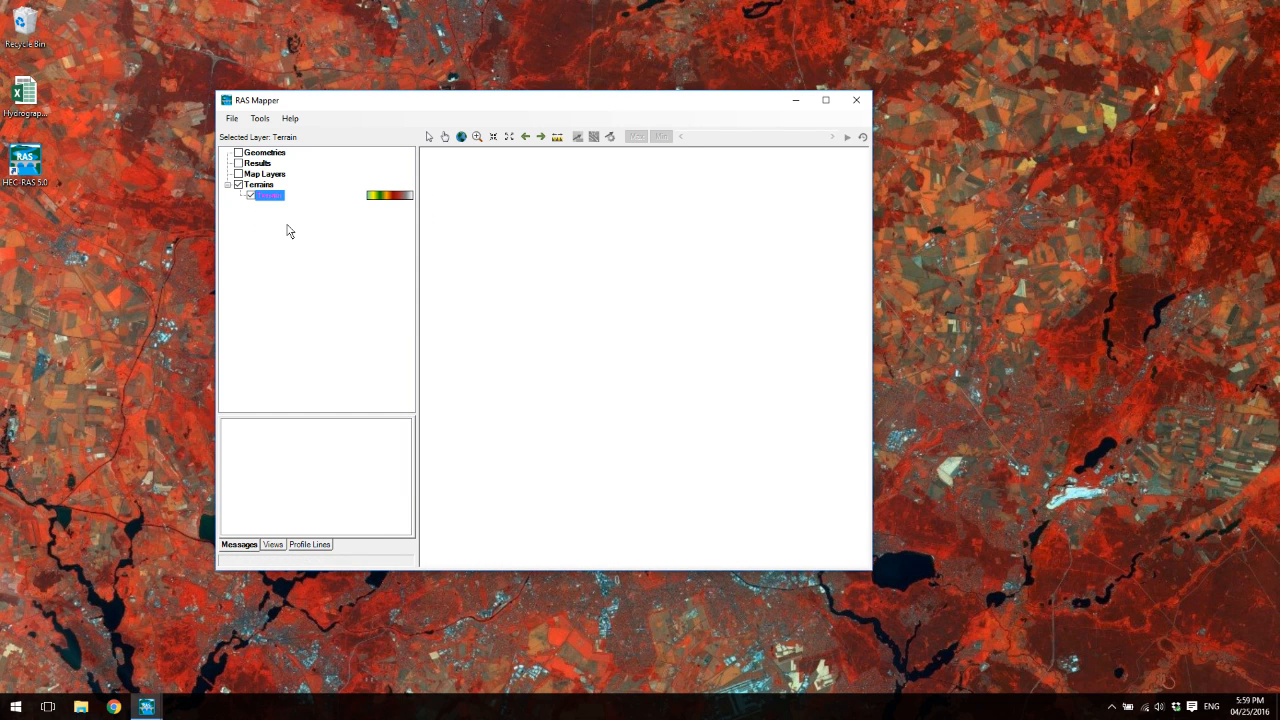
click(251, 196)
click(251, 196)
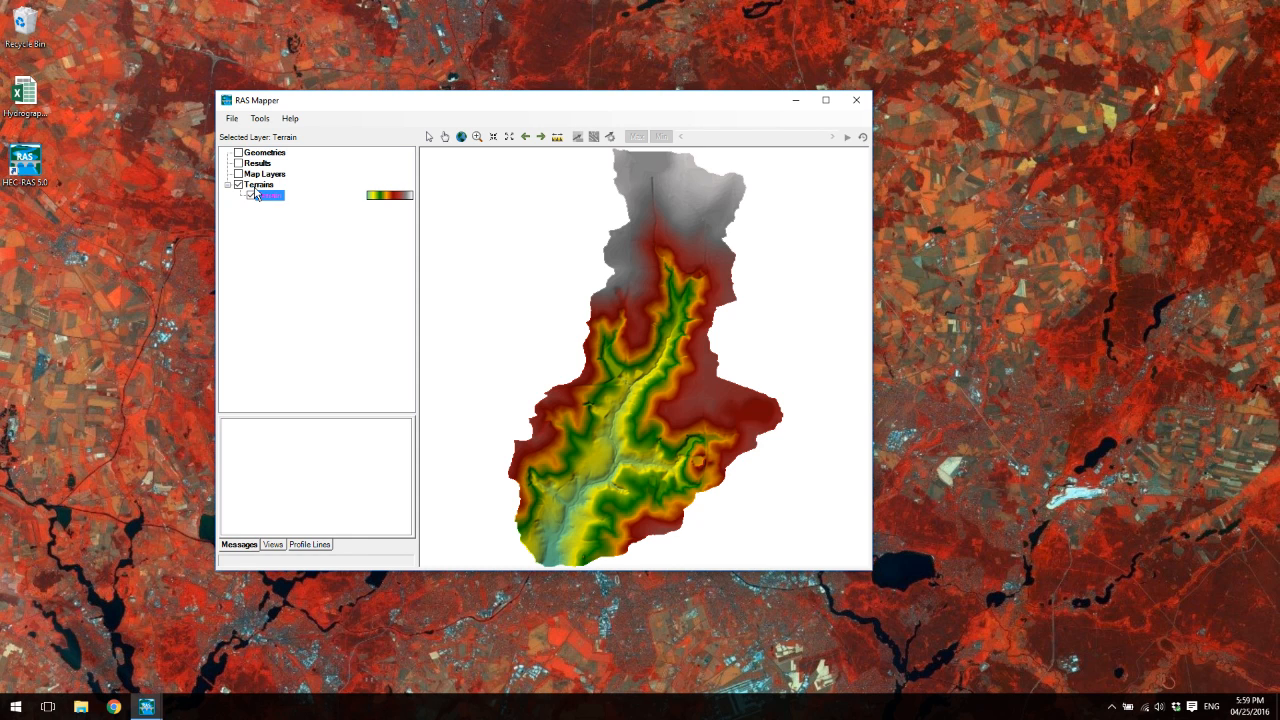
click(856, 100)
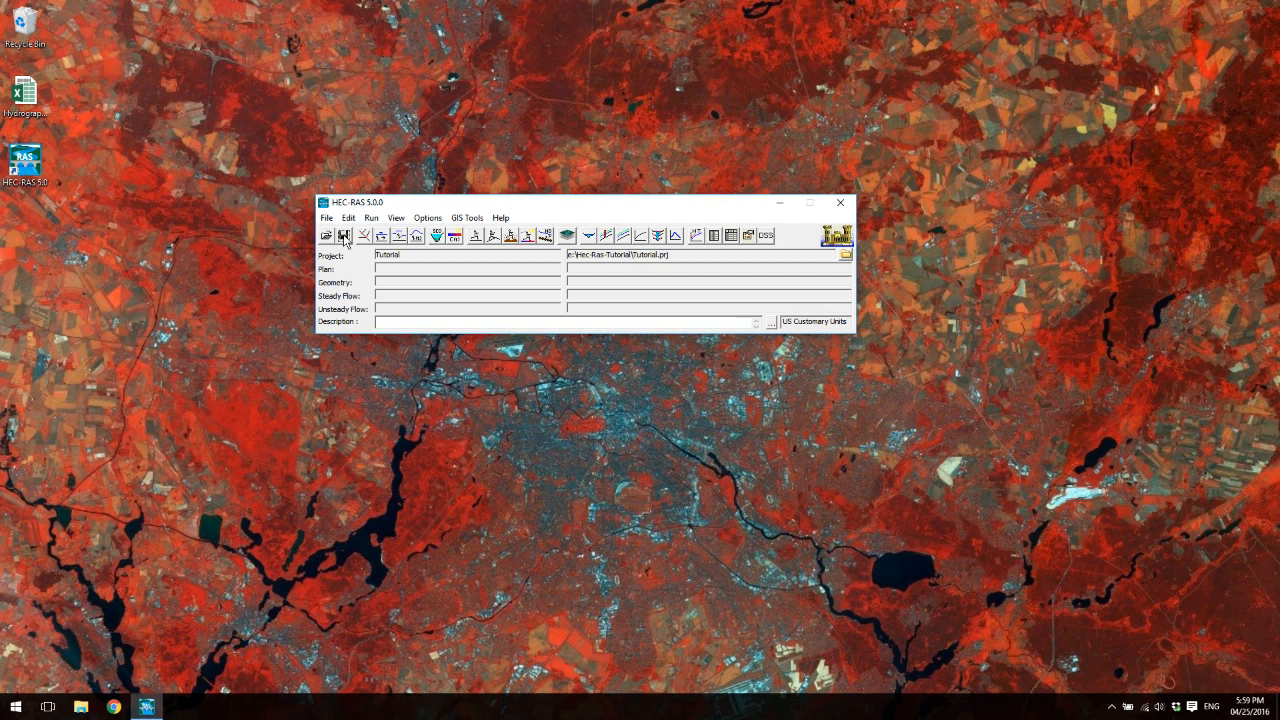
Open the Geometric Data editor and maximize it.
click(348, 217)
click(365, 230)
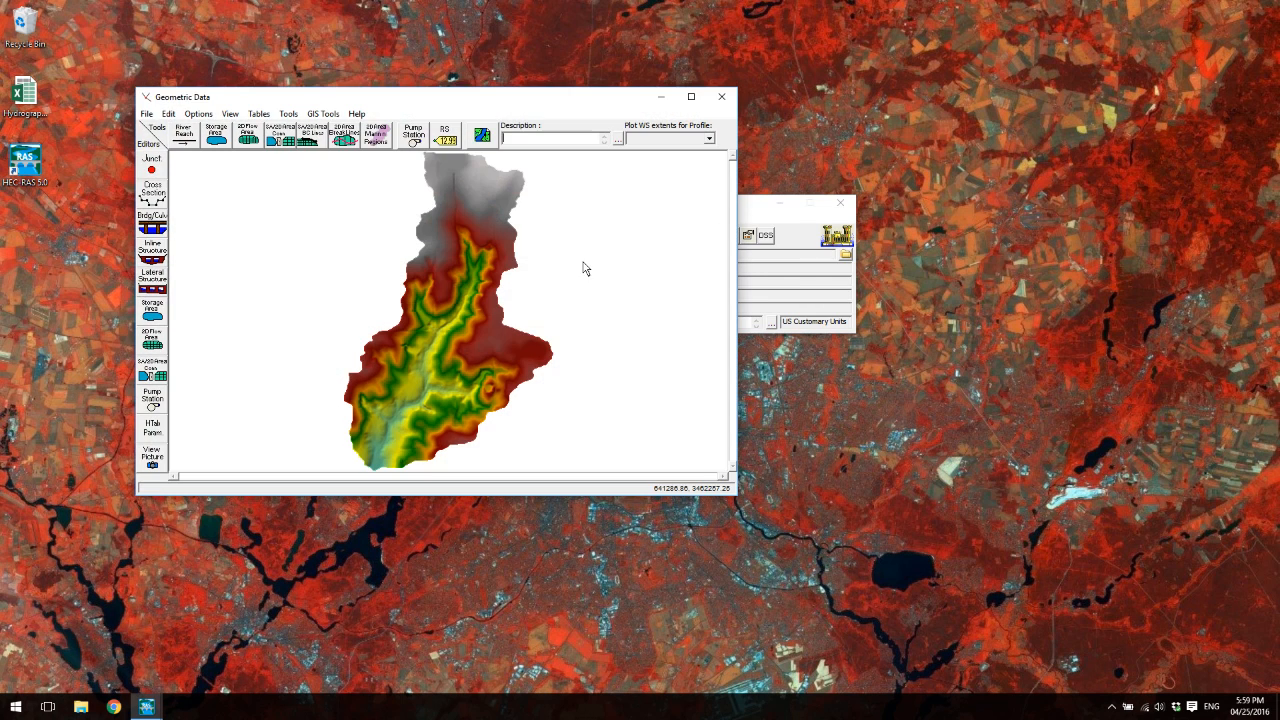
click(691, 96)
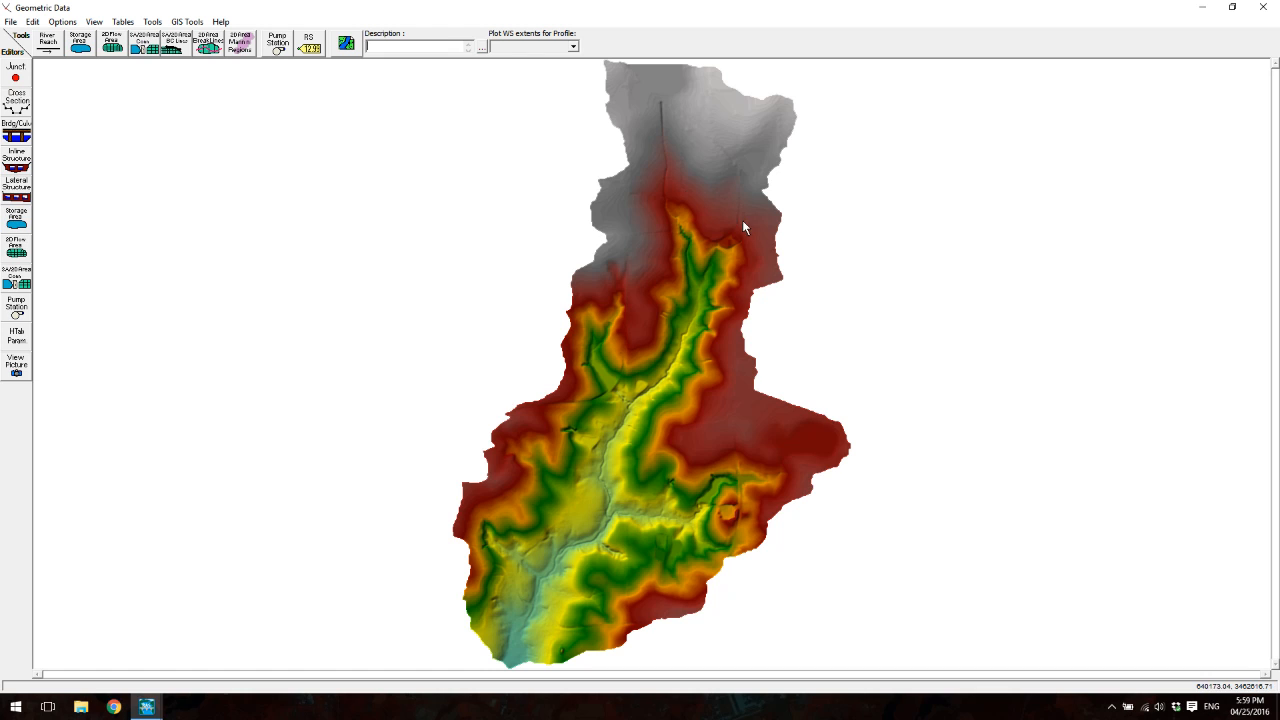
click(11, 22)
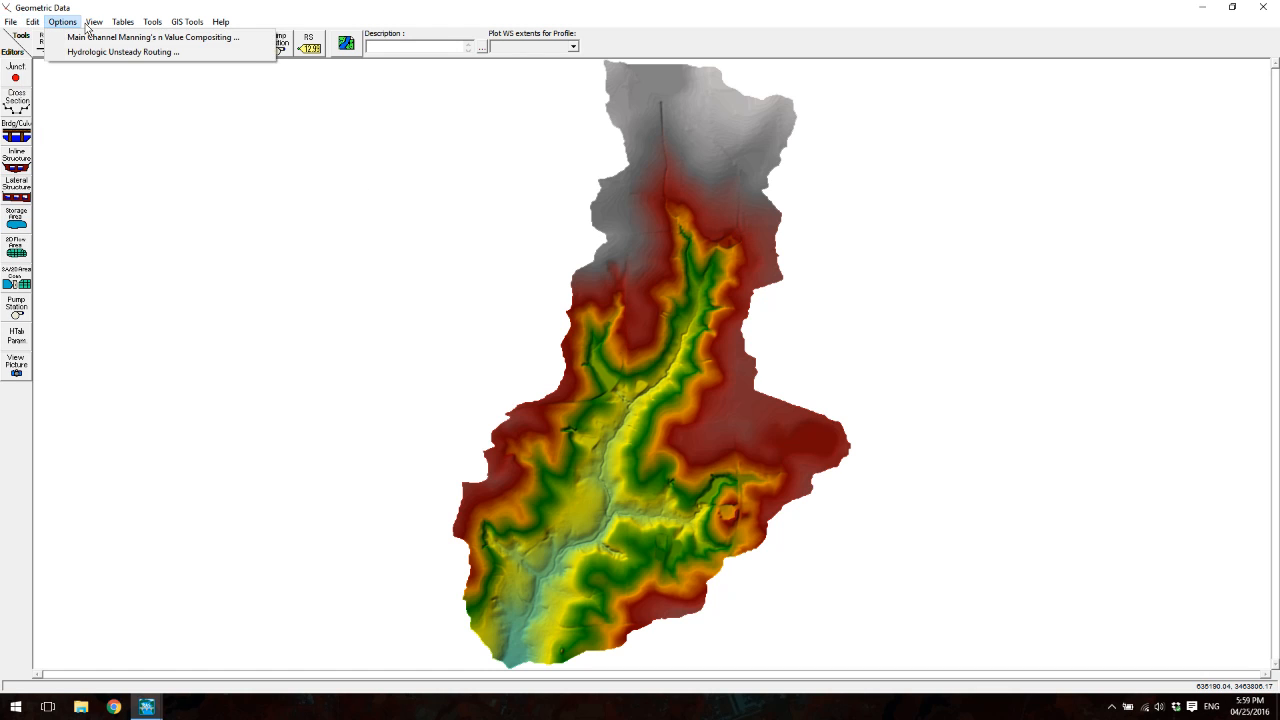
mouse_move(152, 24)
click(63, 228)
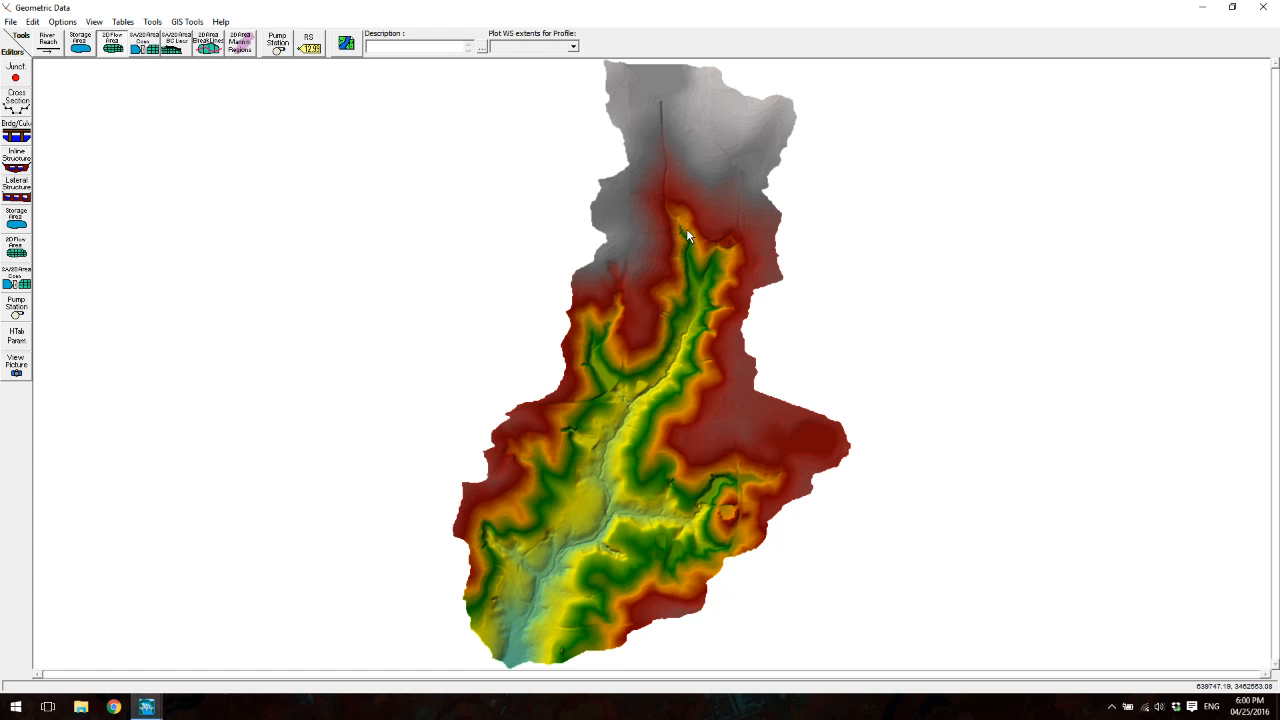
Set the schematic plot extents to the computed data extents to bring the whole terrain back into view.
scroll(685, 231, up, 3)
scroll(712, 250, down, 2)
scroll(418, 225, down, 2)
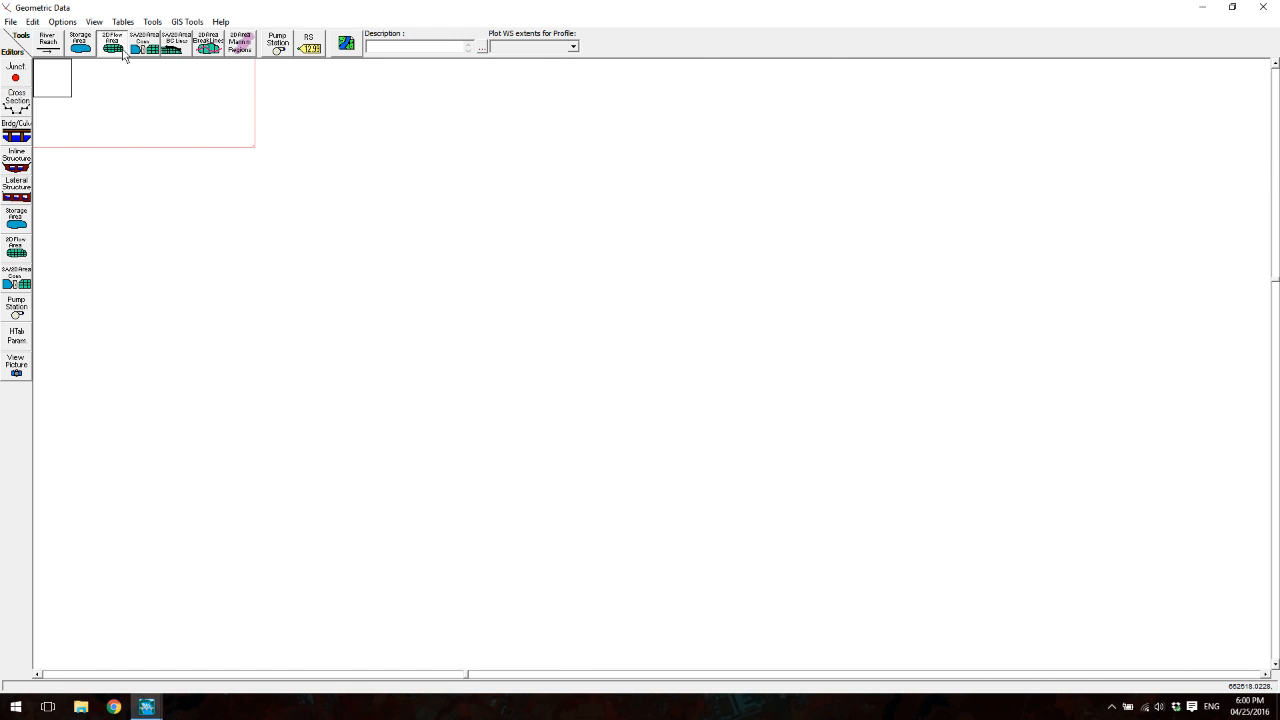
right_click(499, 294)
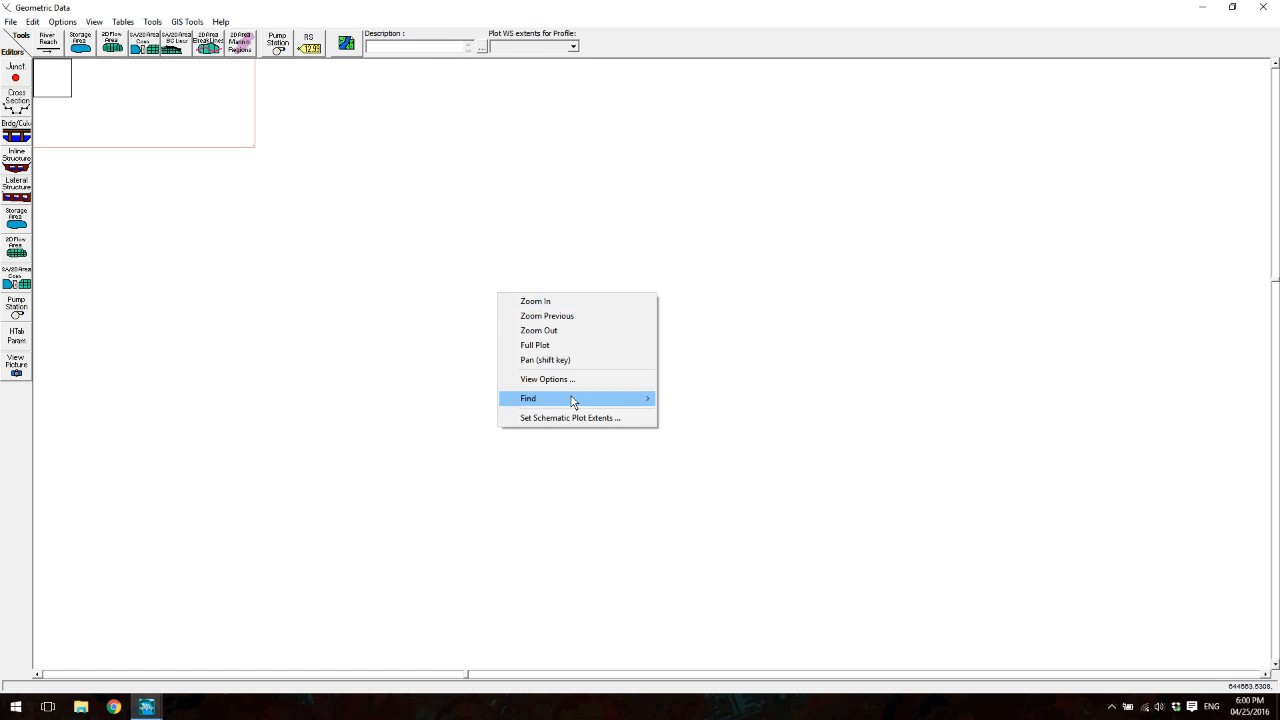
click(577, 417)
click(700, 400)
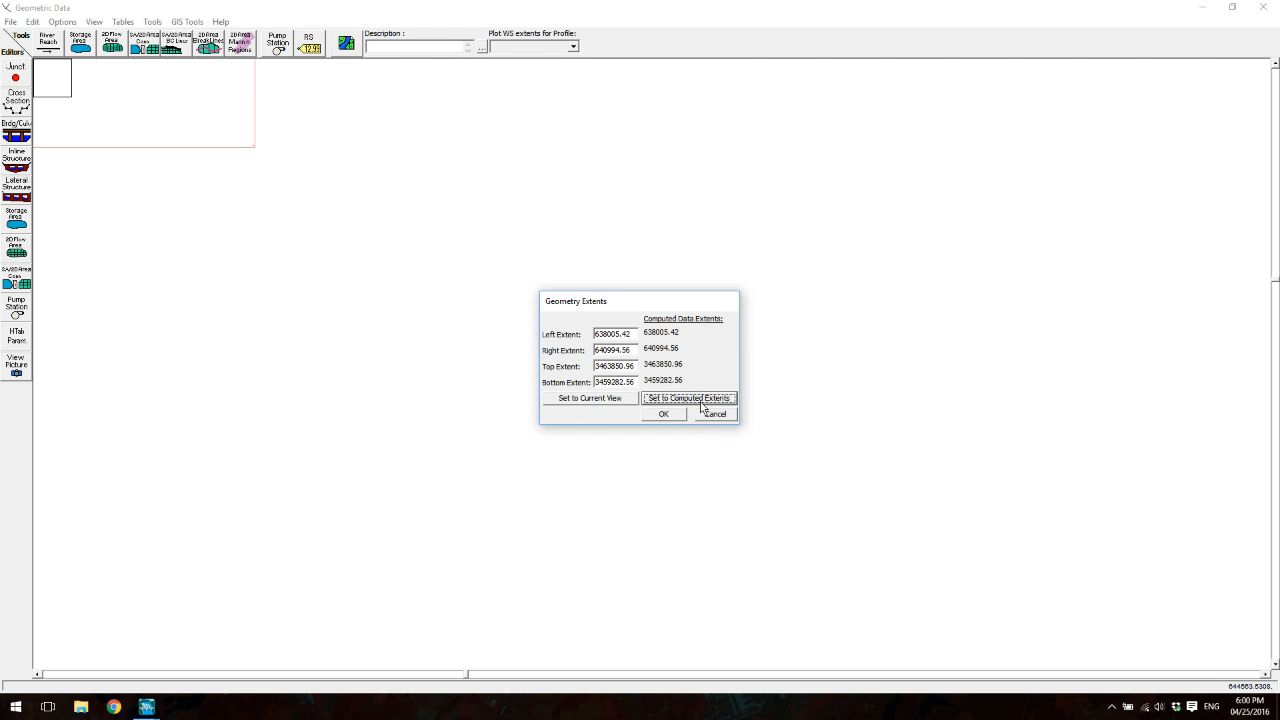
click(665, 414)
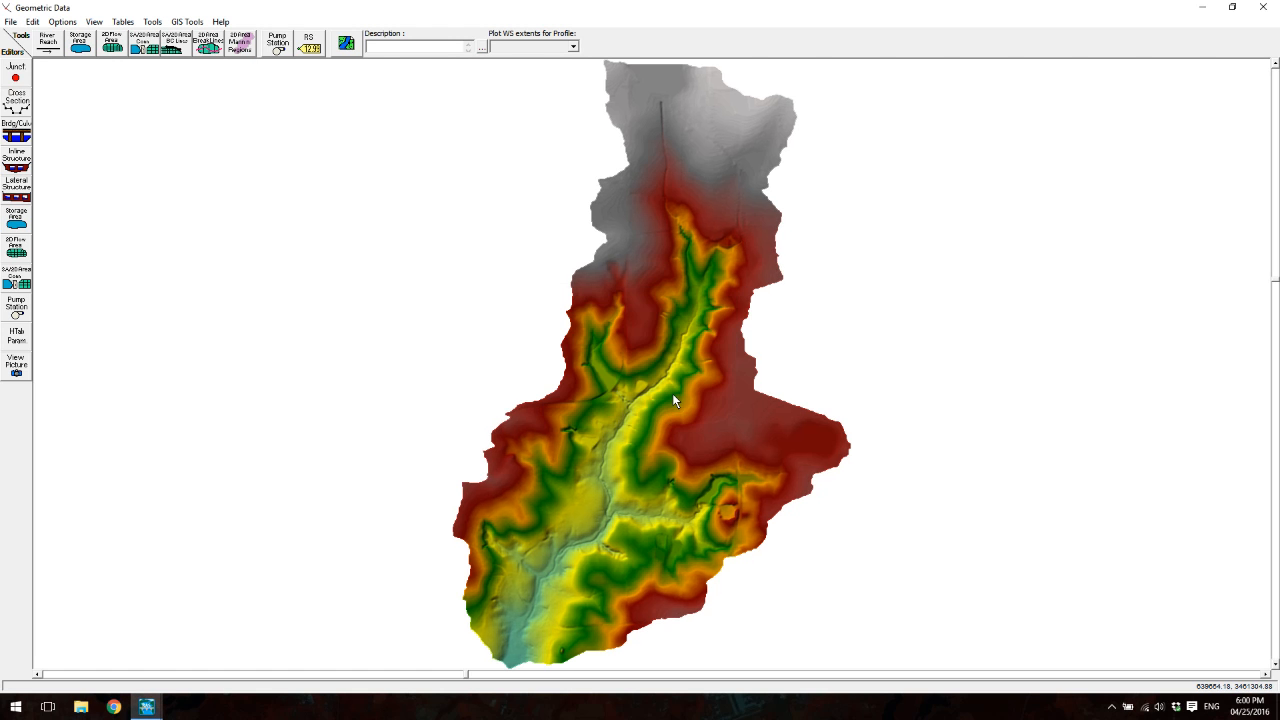
Start digitizing the 2D flow area boundary across the narrow channel at the upstream end of the main valley.
click(680, 220)
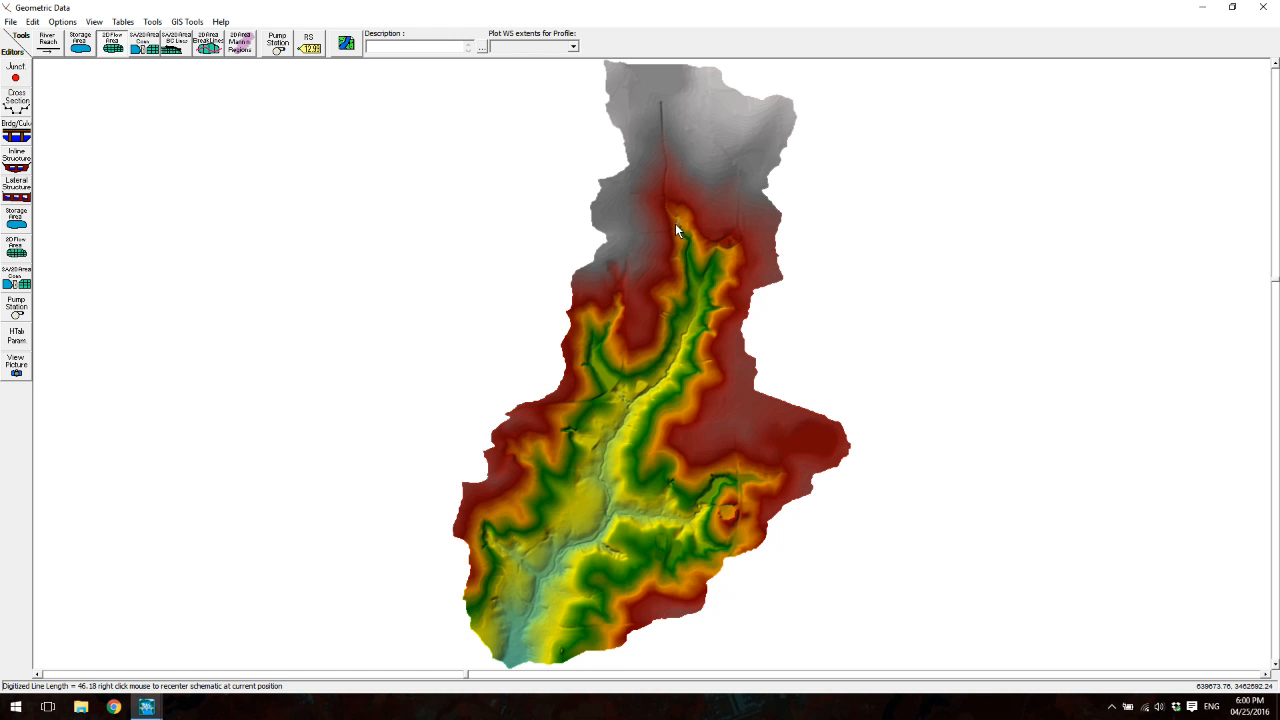
scroll(680, 225, up, 3)
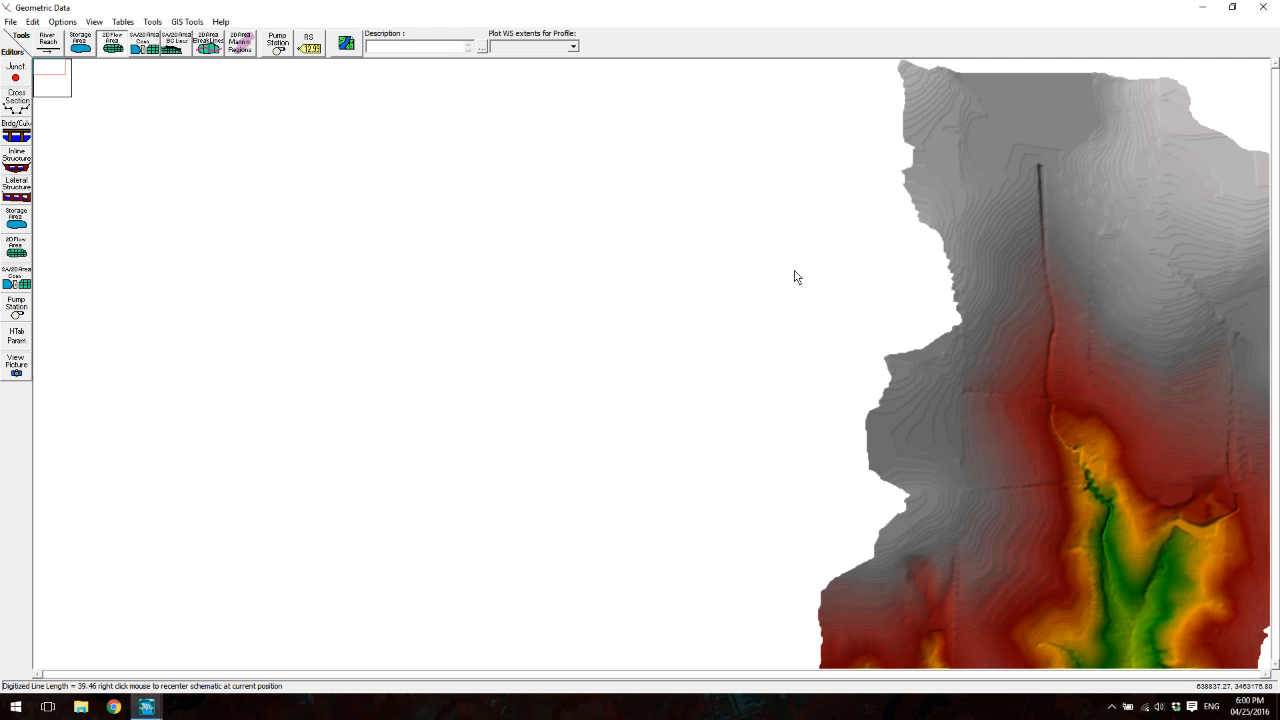
drag(794, 270, 271, 197)
drag(640, 300, 394, 214)
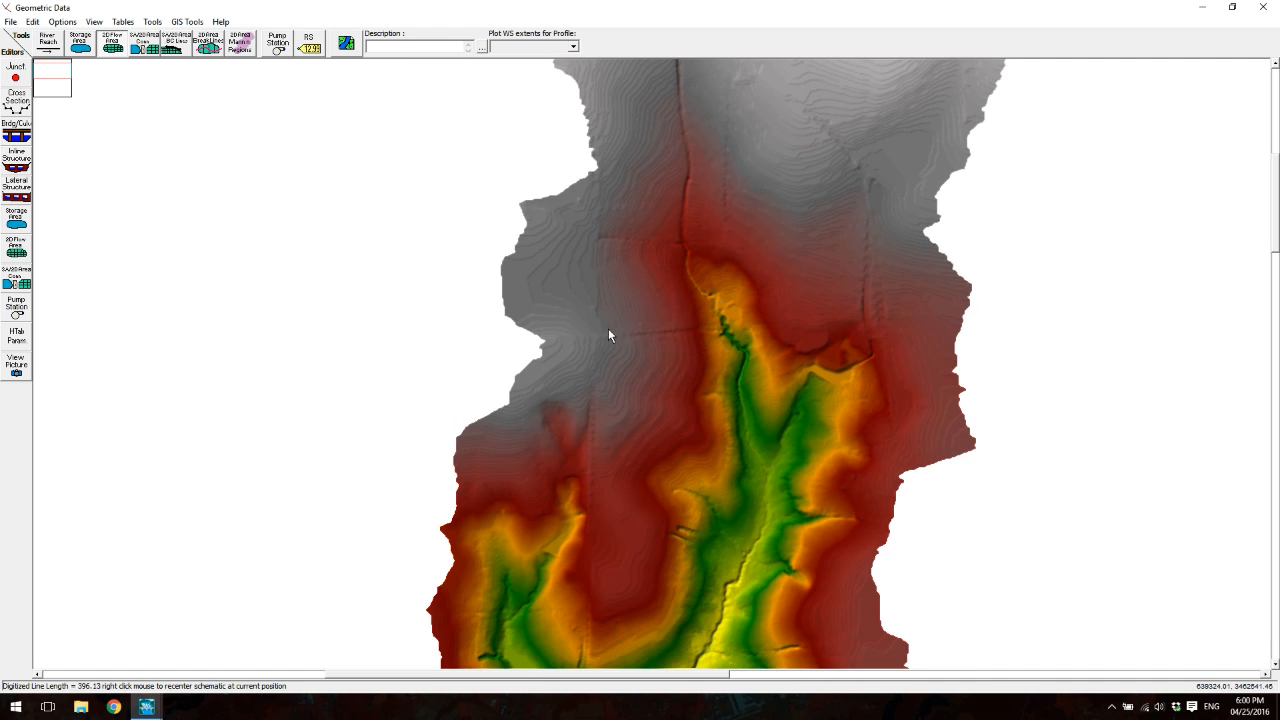
drag(706, 308, 718, 248)
scroll(744, 242, up, 2)
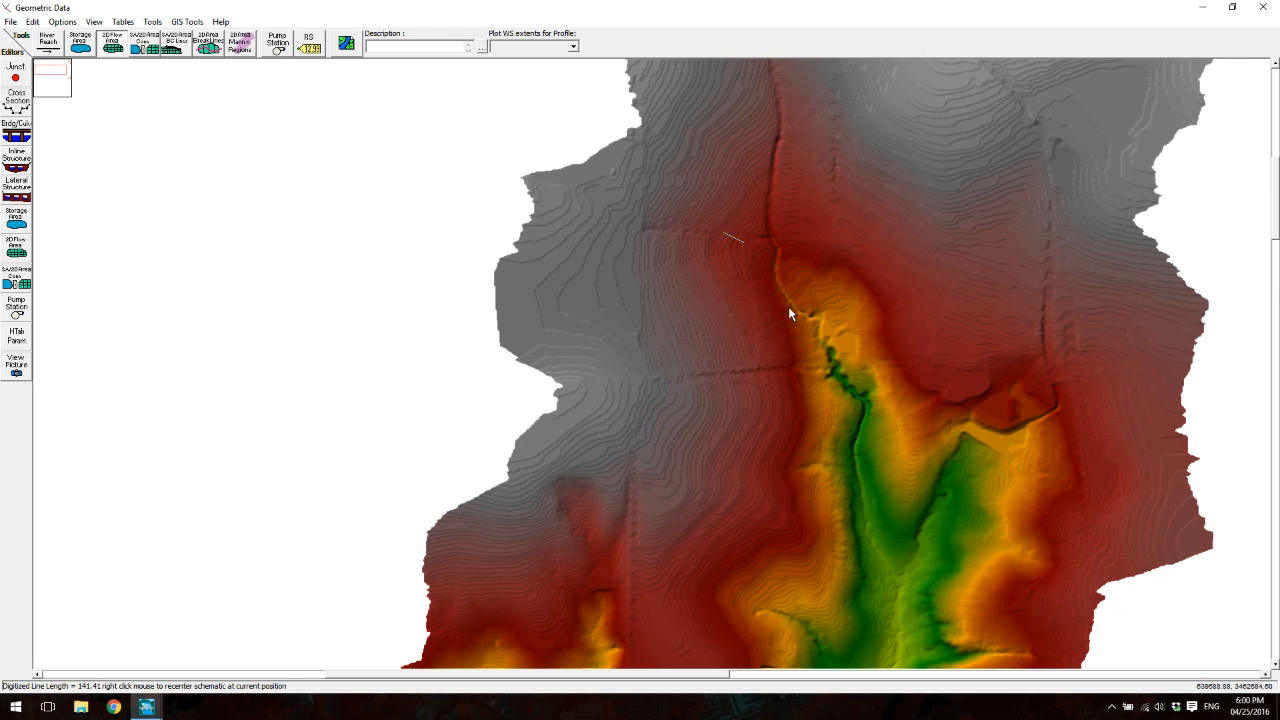
scroll(858, 336, up, 2)
scroll(605, 350, up, 2)
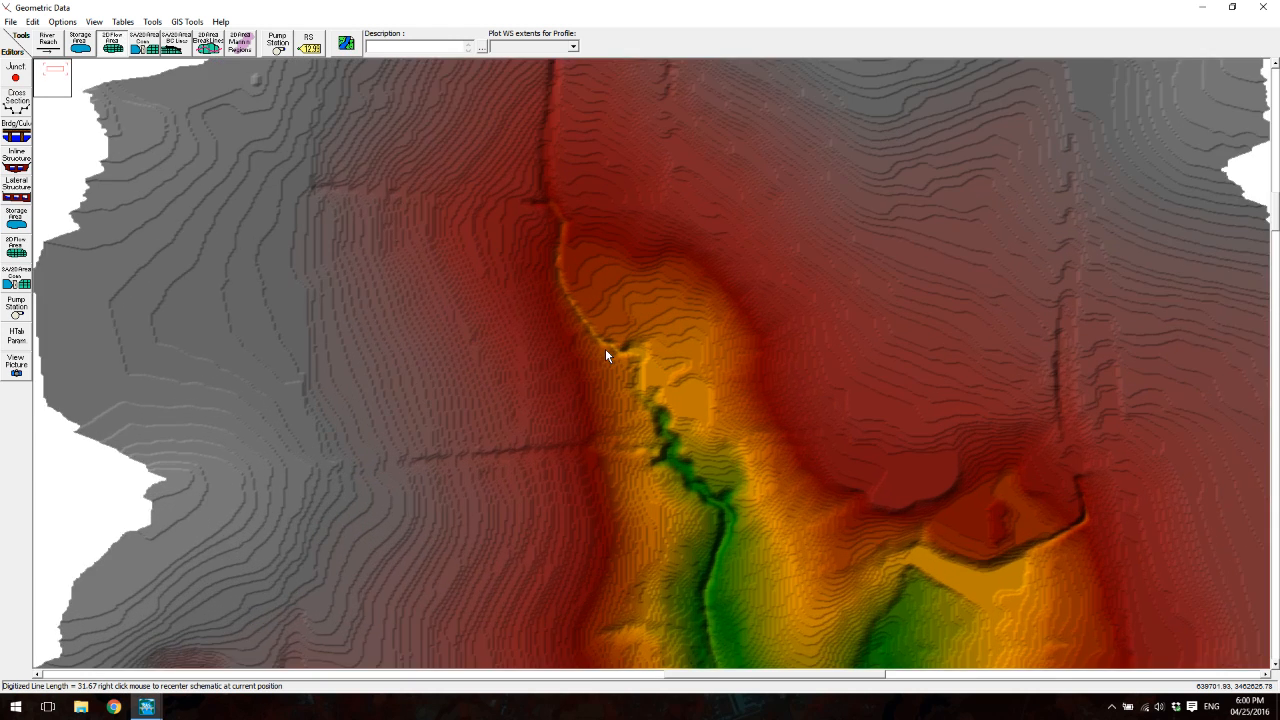
scroll(640, 350, up, 2)
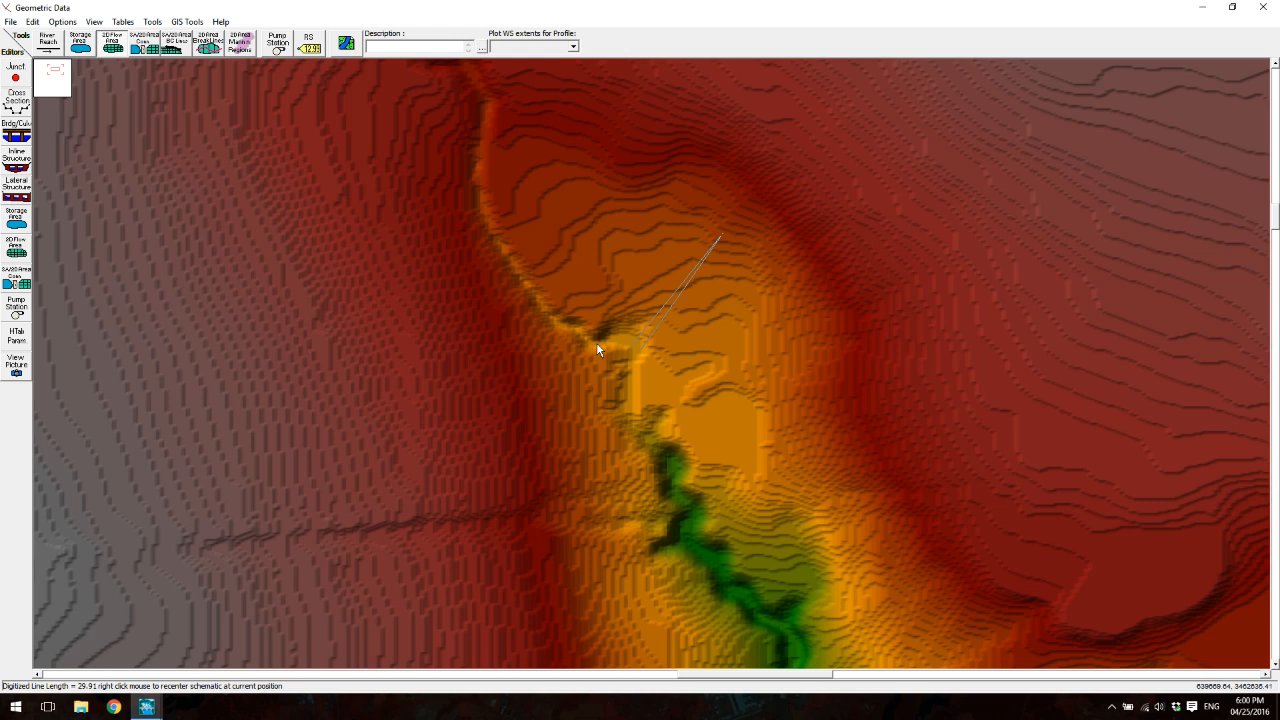
drag(589, 344, 638, 326)
drag(670, 374, 695, 344)
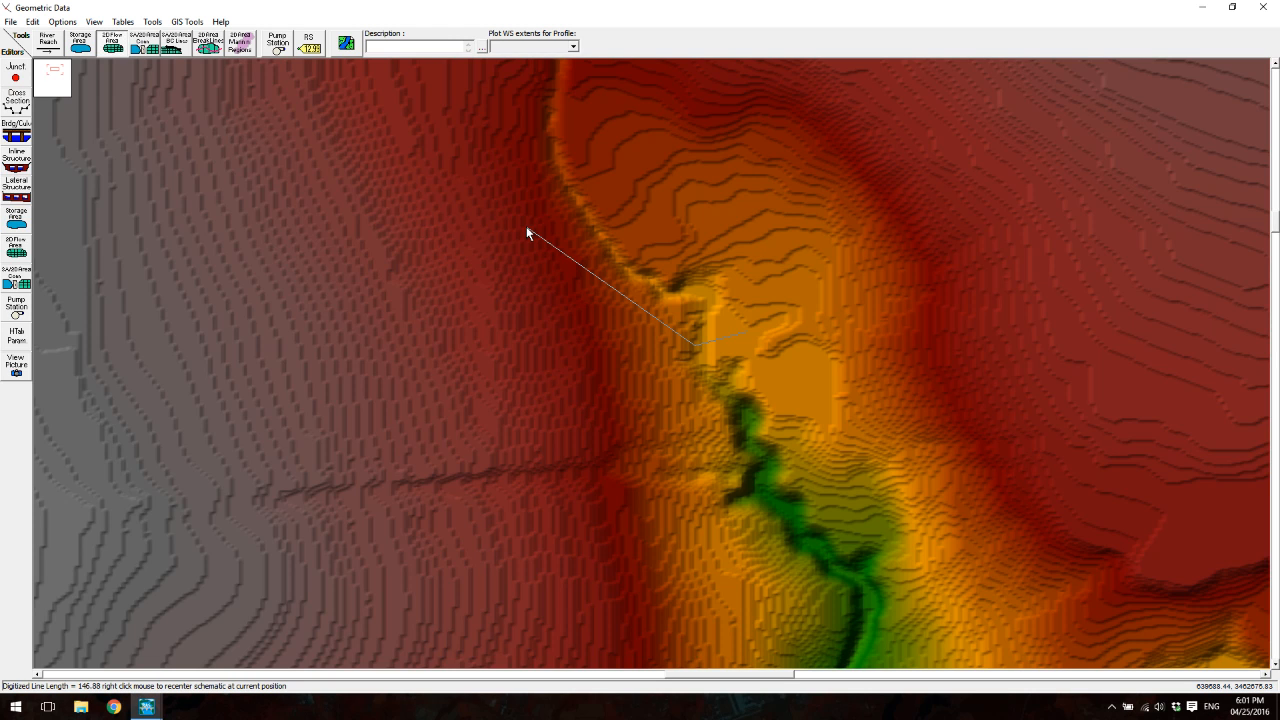
Continue the 2D flow area boundary from the upstream channel around the northwestern high ground and southward past the head of the western side valley.
click(482, 184)
right_click(186, 354)
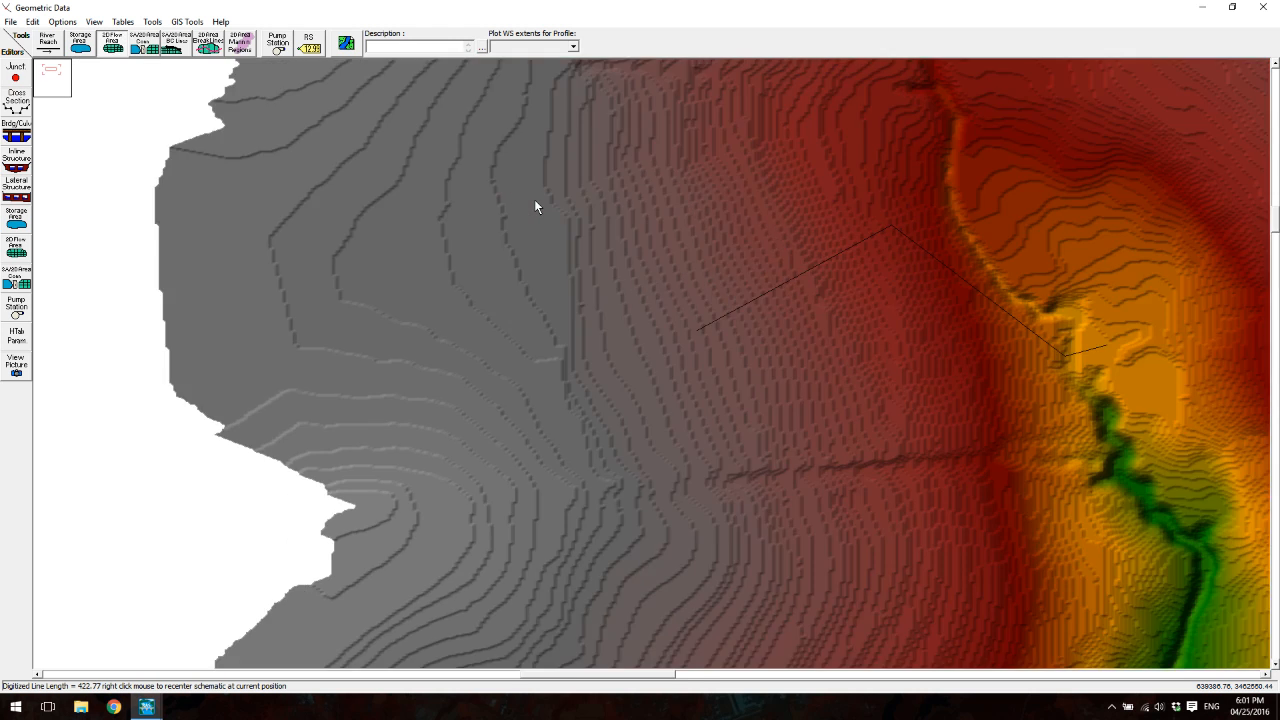
scroll(534, 200, down, 3)
drag(594, 362, 514, 225)
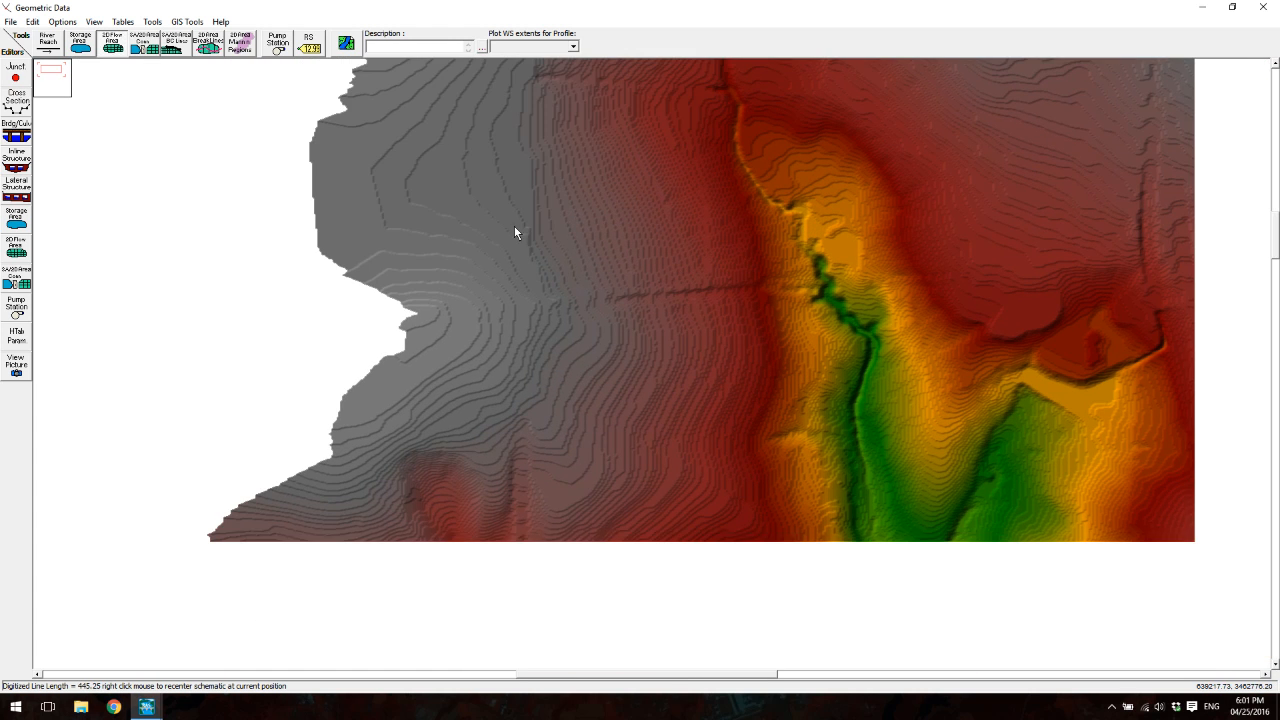
drag(521, 442, 561, 155)
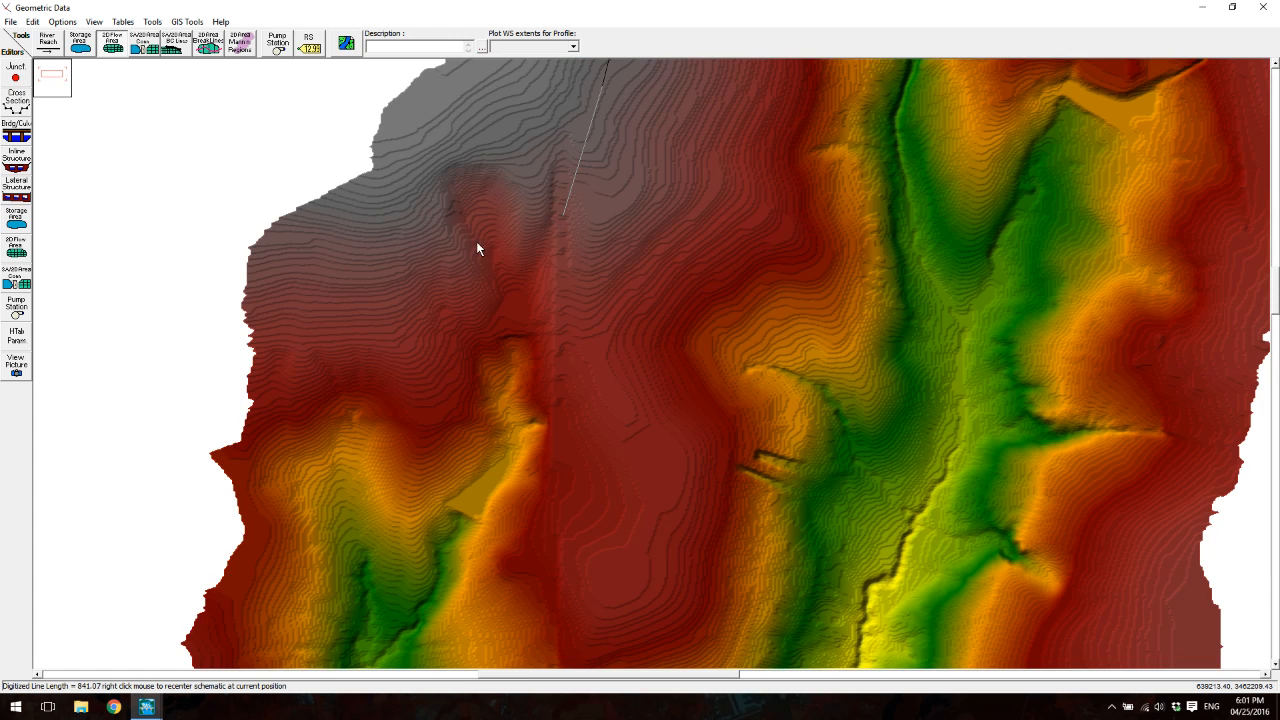
click(440, 235)
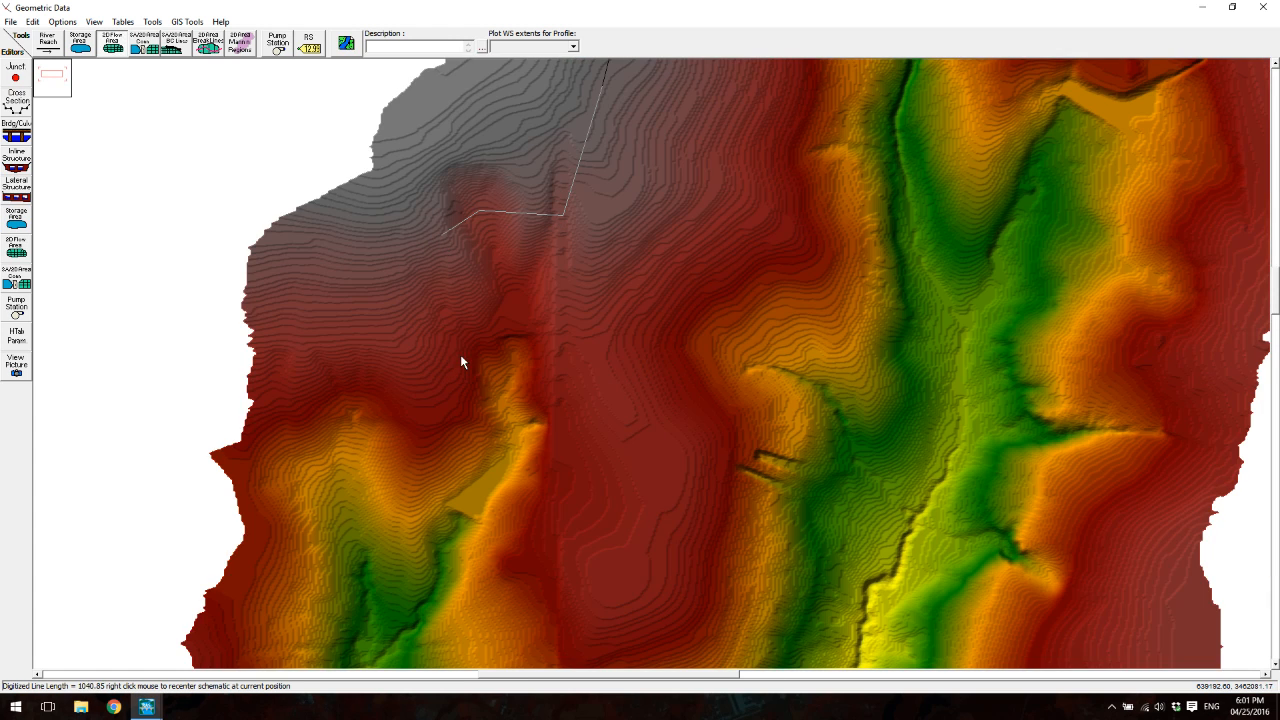
Carry the boundary south along the western ridge, keeping inside the terrain edge and outside the western tributary valley.
right_click(280, 515)
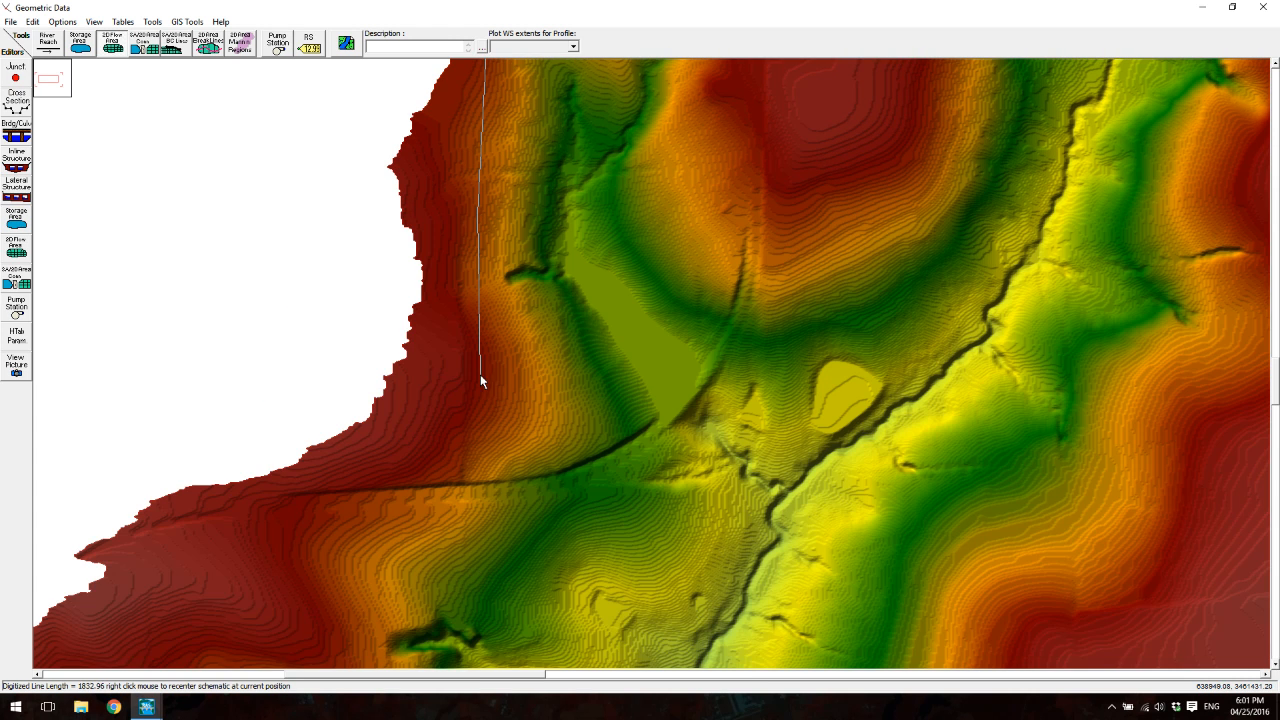
click(295, 502)
click(295, 615)
right_click(200, 595)
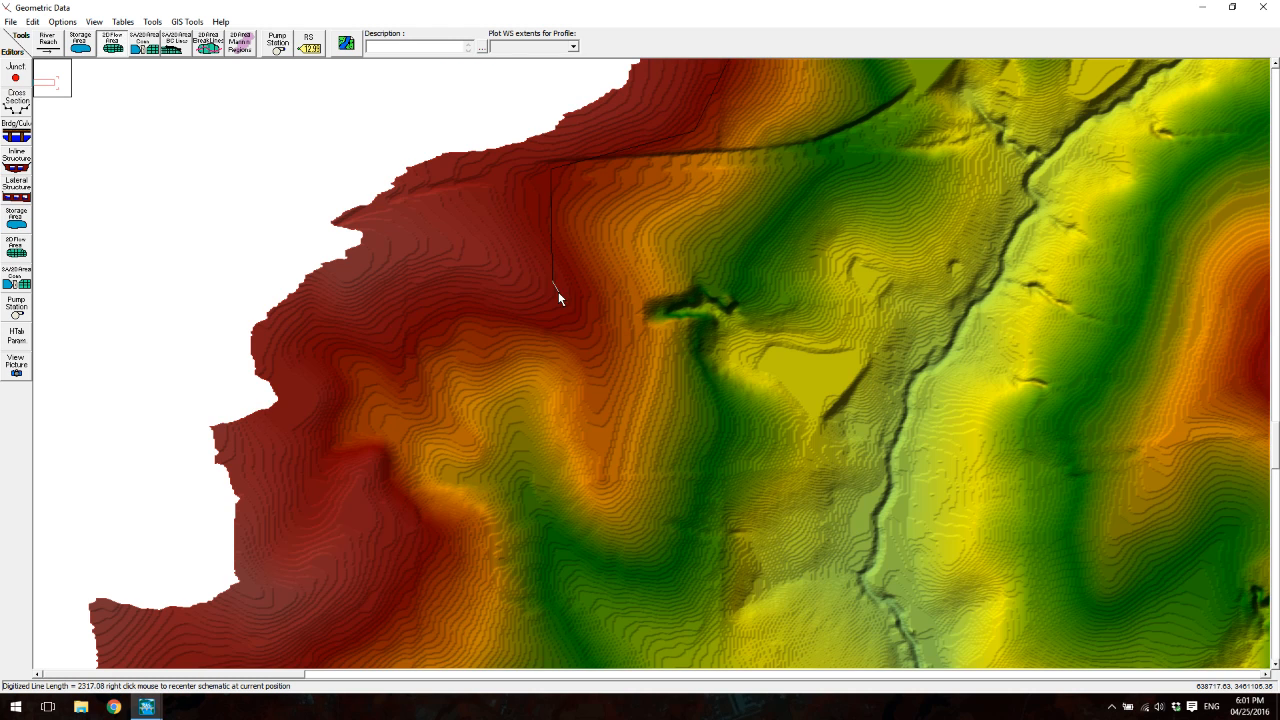
click(330, 510)
drag(387, 579, 533, 215)
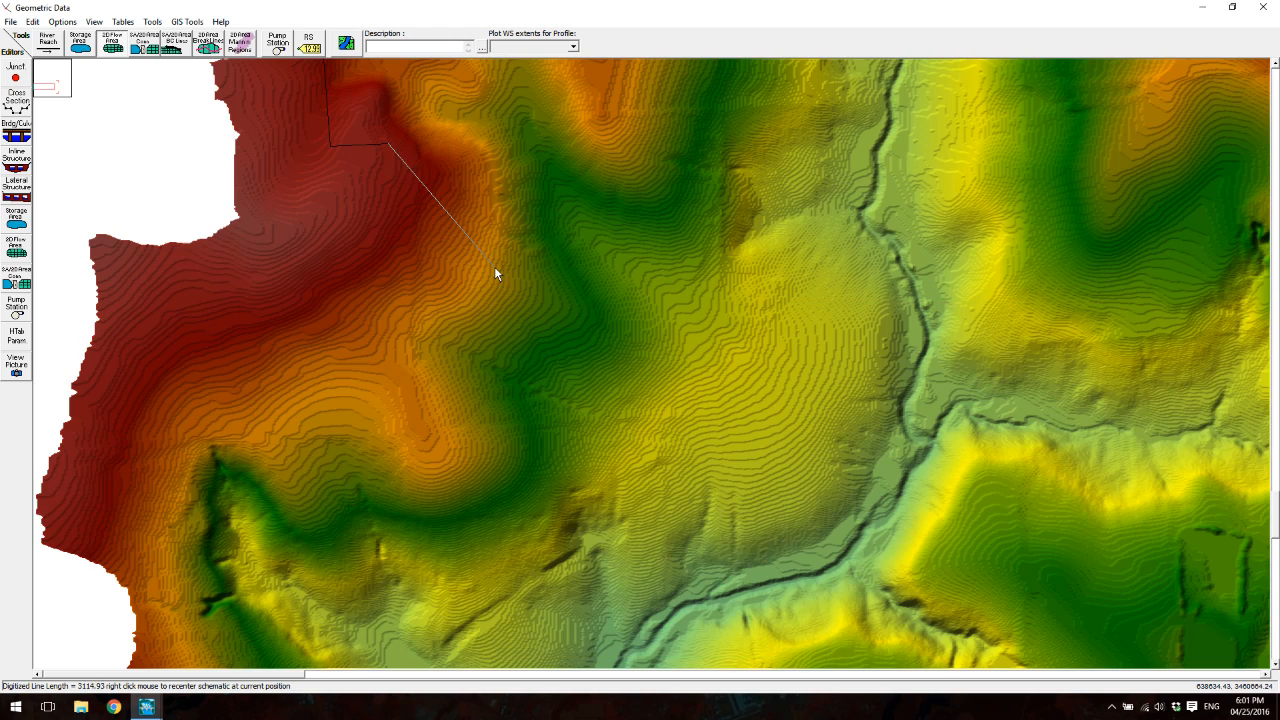
Extend the boundary around the southwestern side valley and down the terrain's western edge to the valley outlet.
click(266, 336)
click(139, 455)
drag(204, 517, 606, 49)
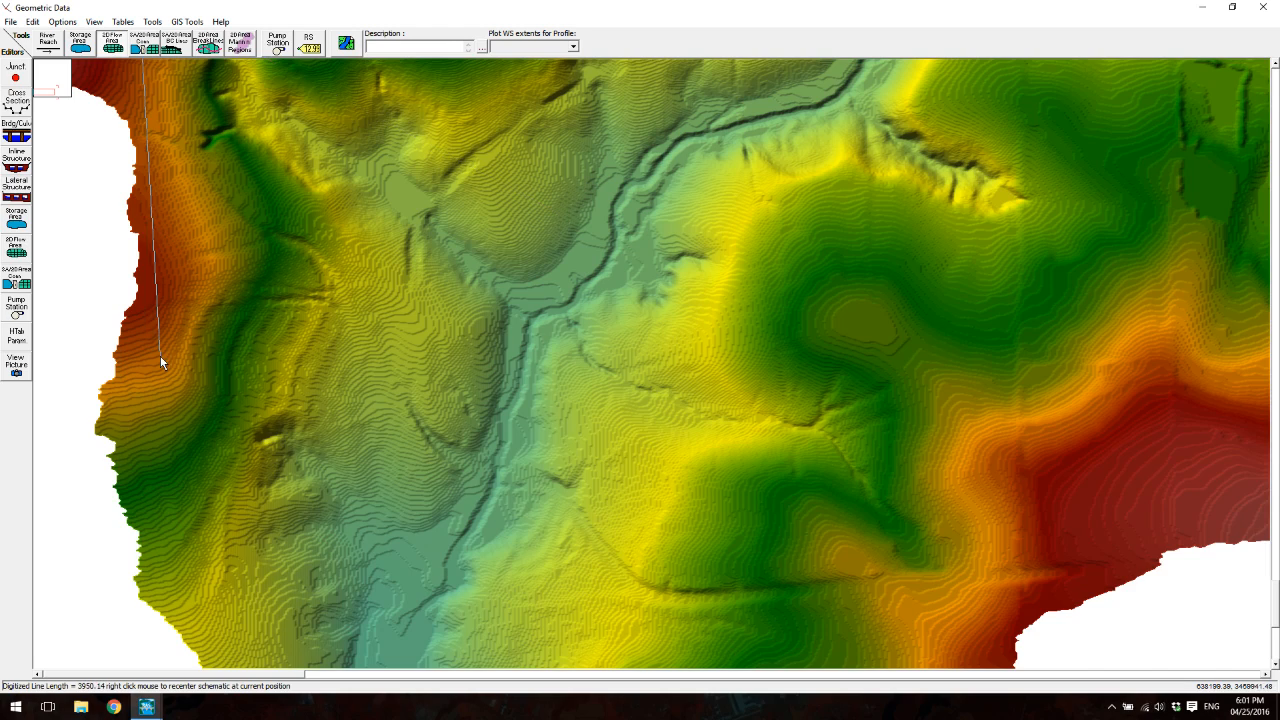
click(166, 532)
drag(274, 585, 414, 135)
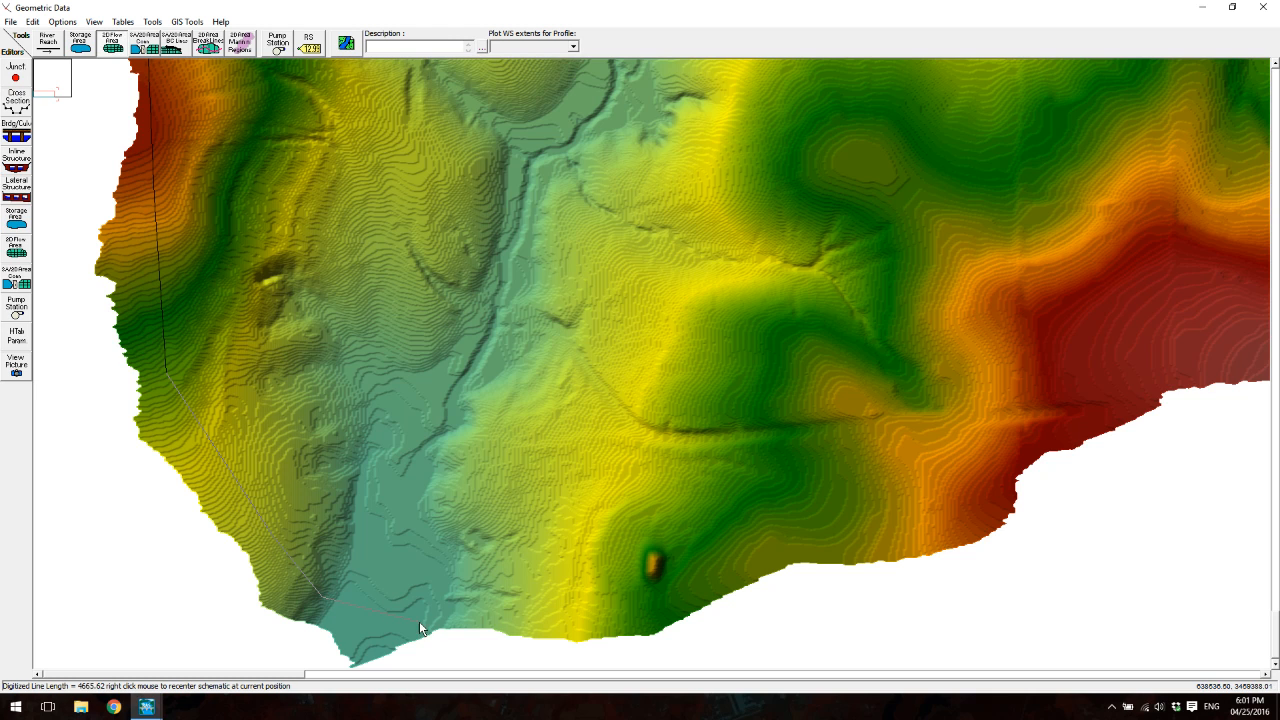
Take the boundary across the southern valley outlet and northeast along the high ground inside the southeastern terrain edge.
click(570, 607)
right_click(1034, 400)
scroll(731, 408, up, 1)
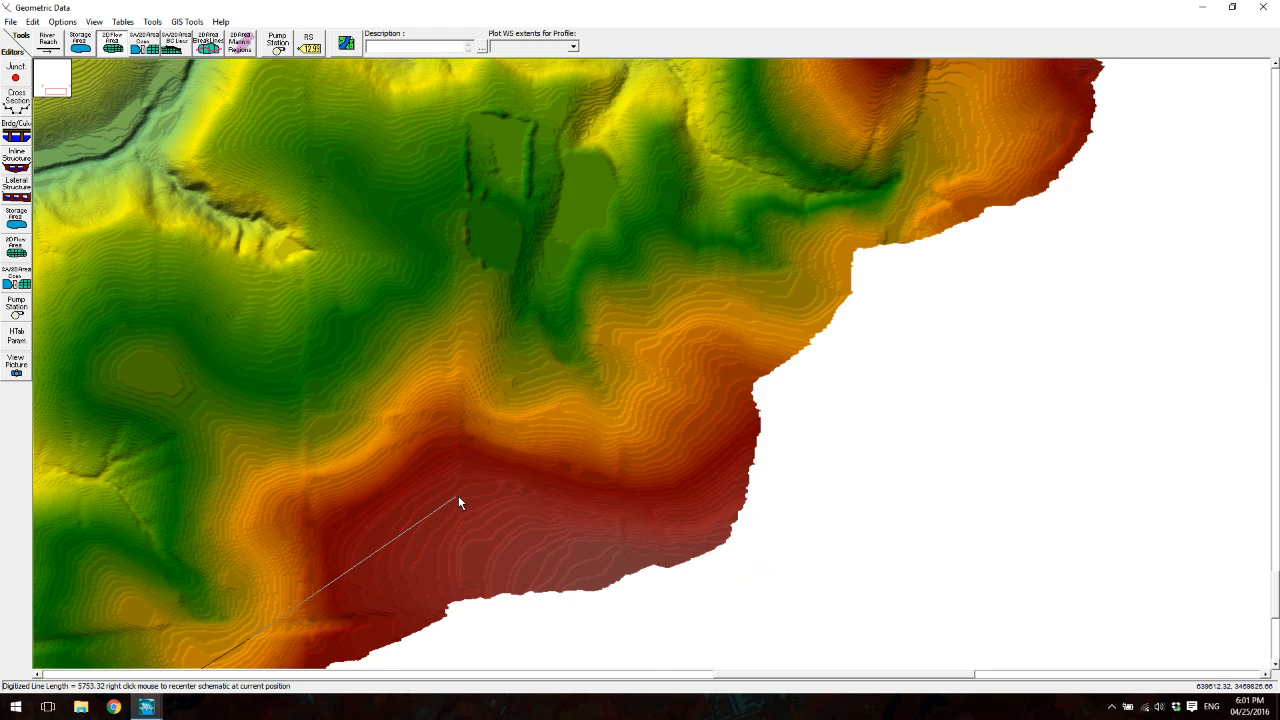
click(444, 456)
click(682, 509)
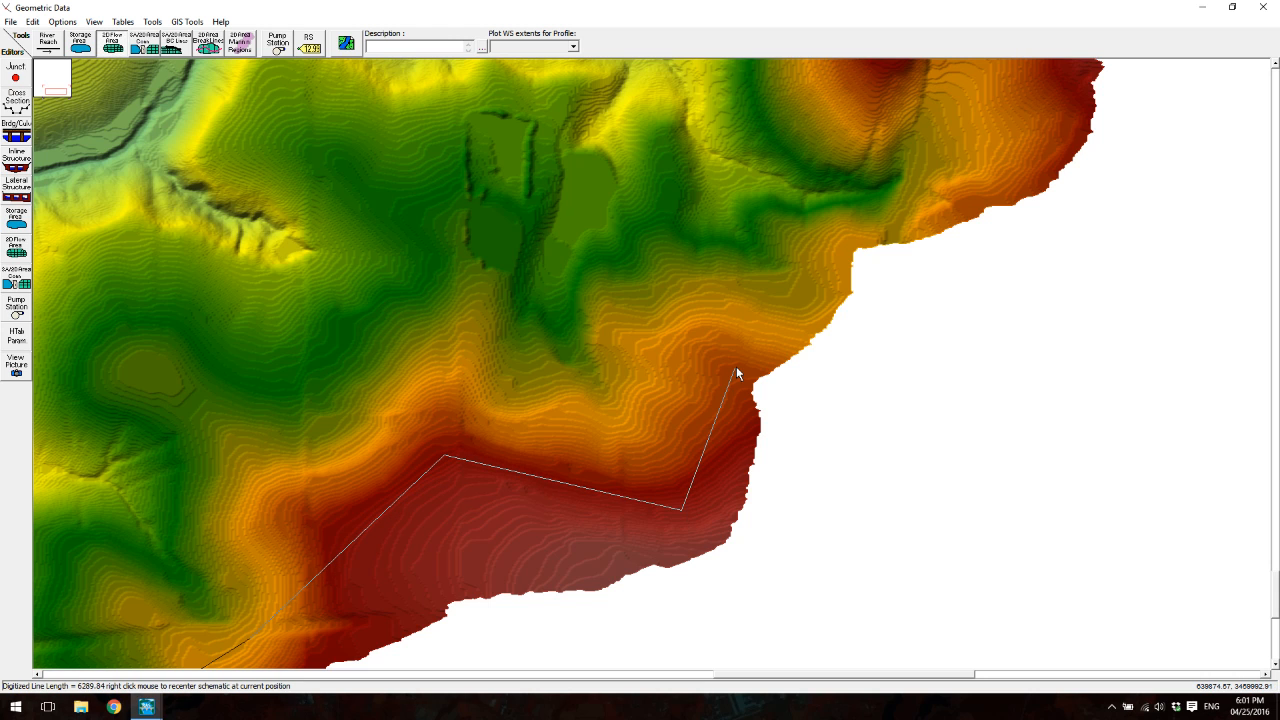
right_click(757, 348)
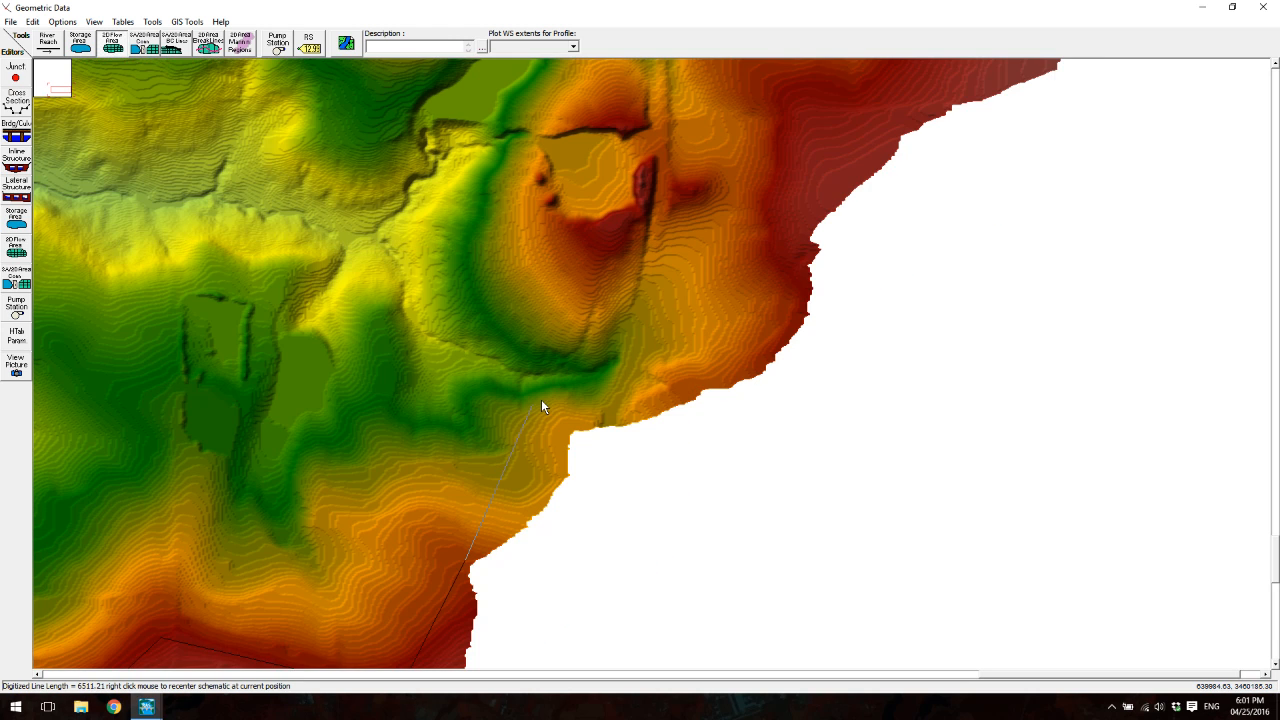
Digitize the boundary around the head of the eastern tributary valley, enclosing its ponds and turning back west along the ridge.
click(688, 373)
right_click(788, 207)
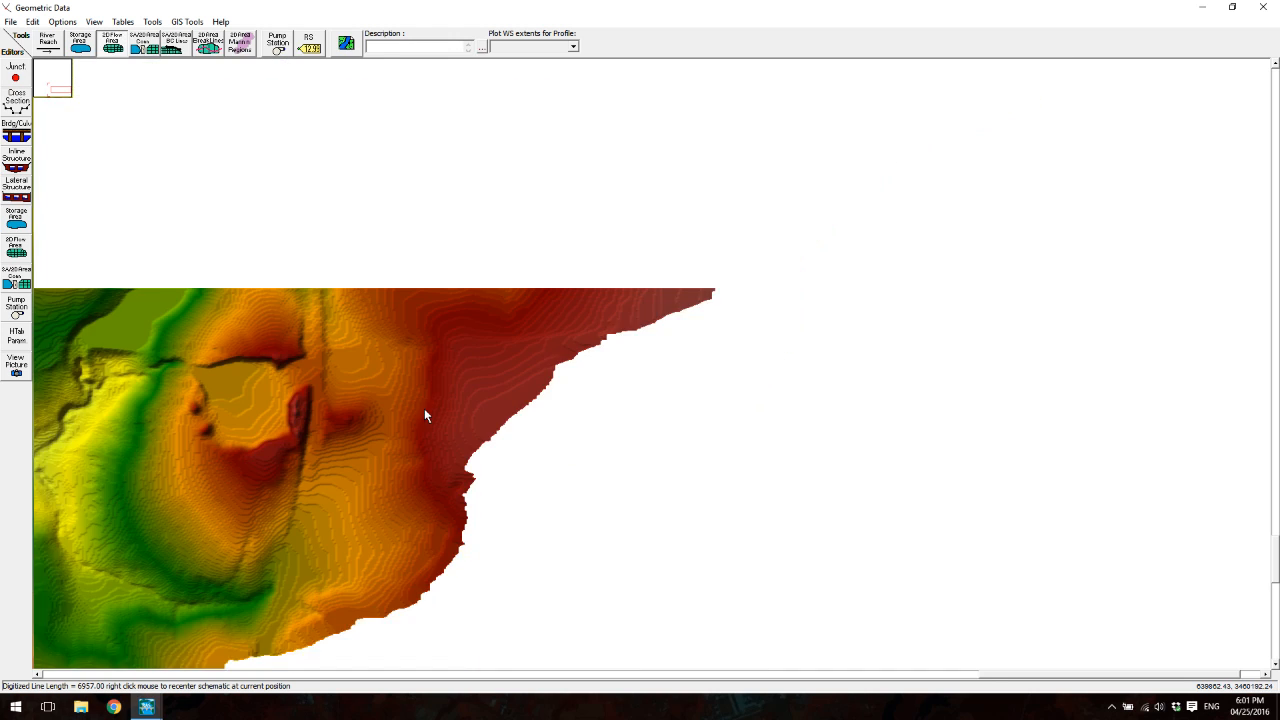
click(765, 358)
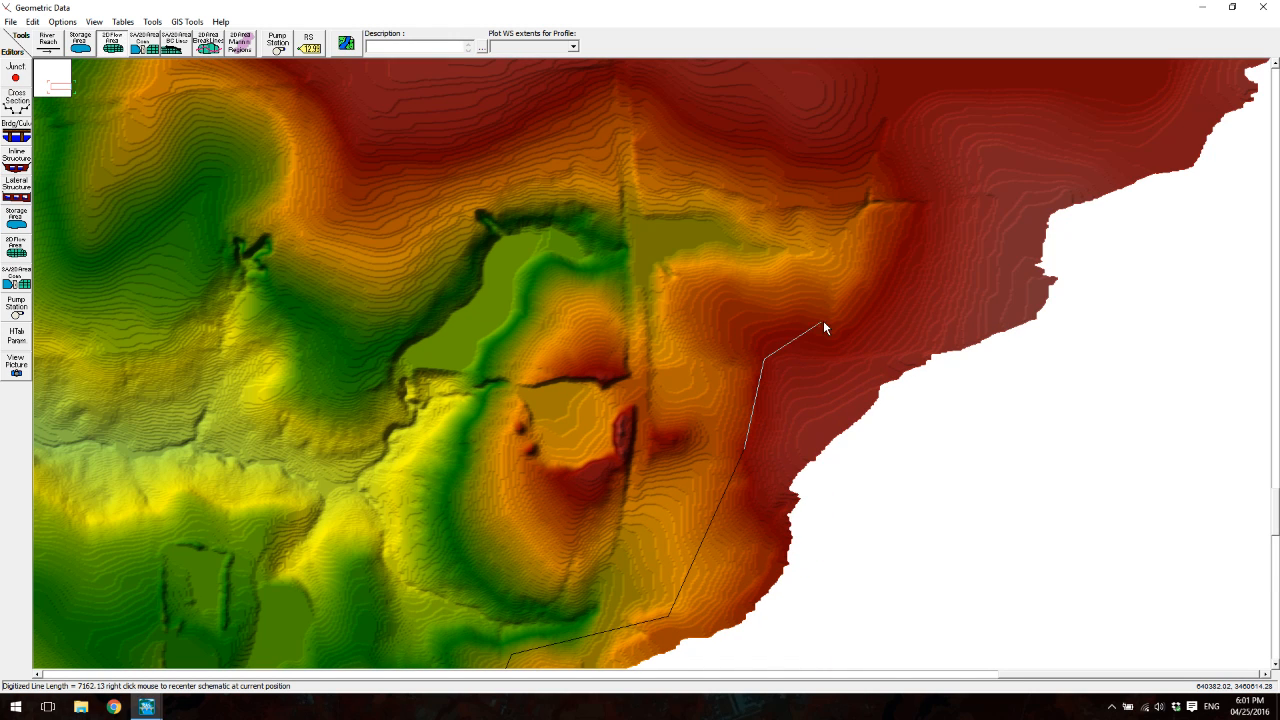
click(984, 190)
click(896, 105)
click(749, 135)
right_click(592, 86)
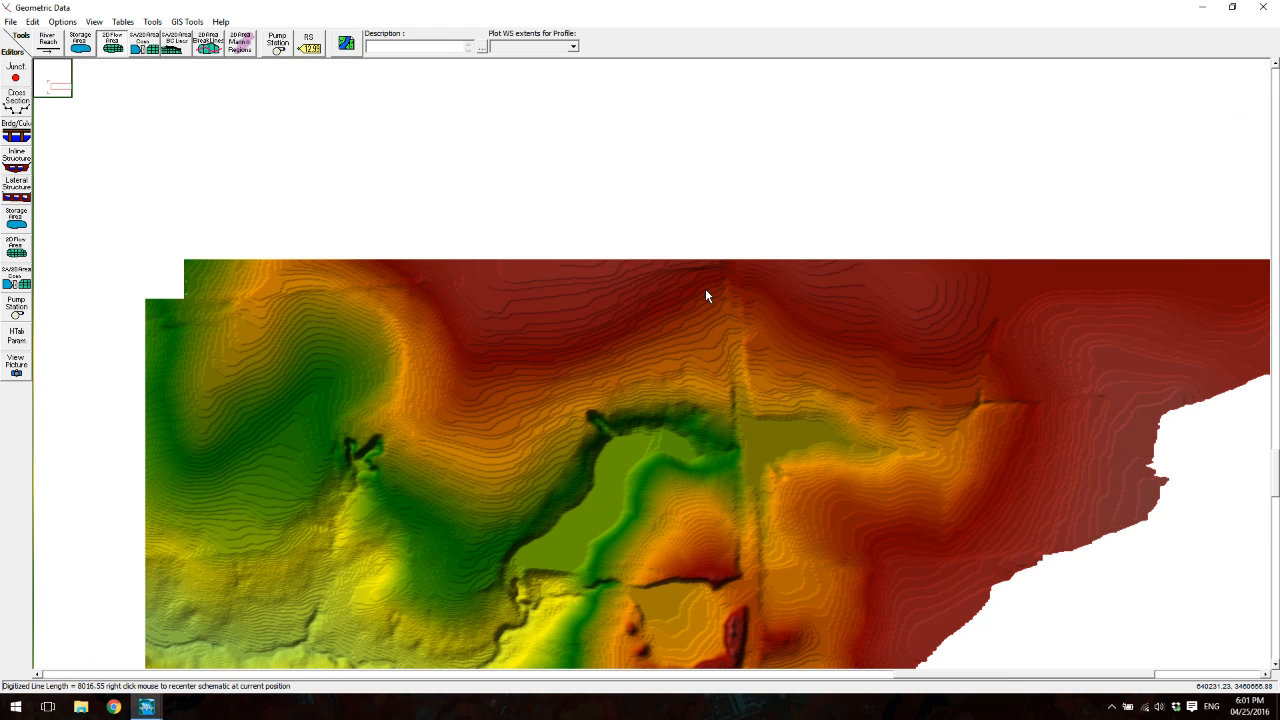
Continue the boundary west and north along the ridge on the eastern side of the main valley.
click(746, 262)
click(398, 186)
right_click(724, 113)
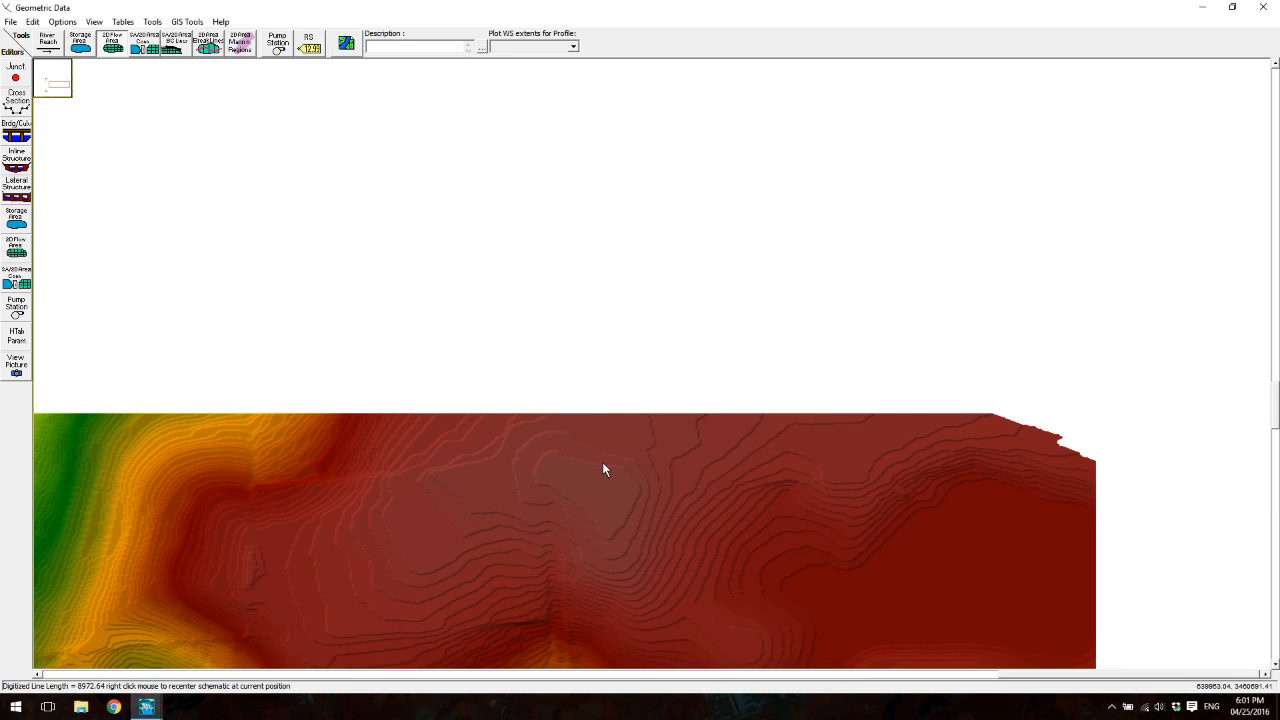
click(644, 324)
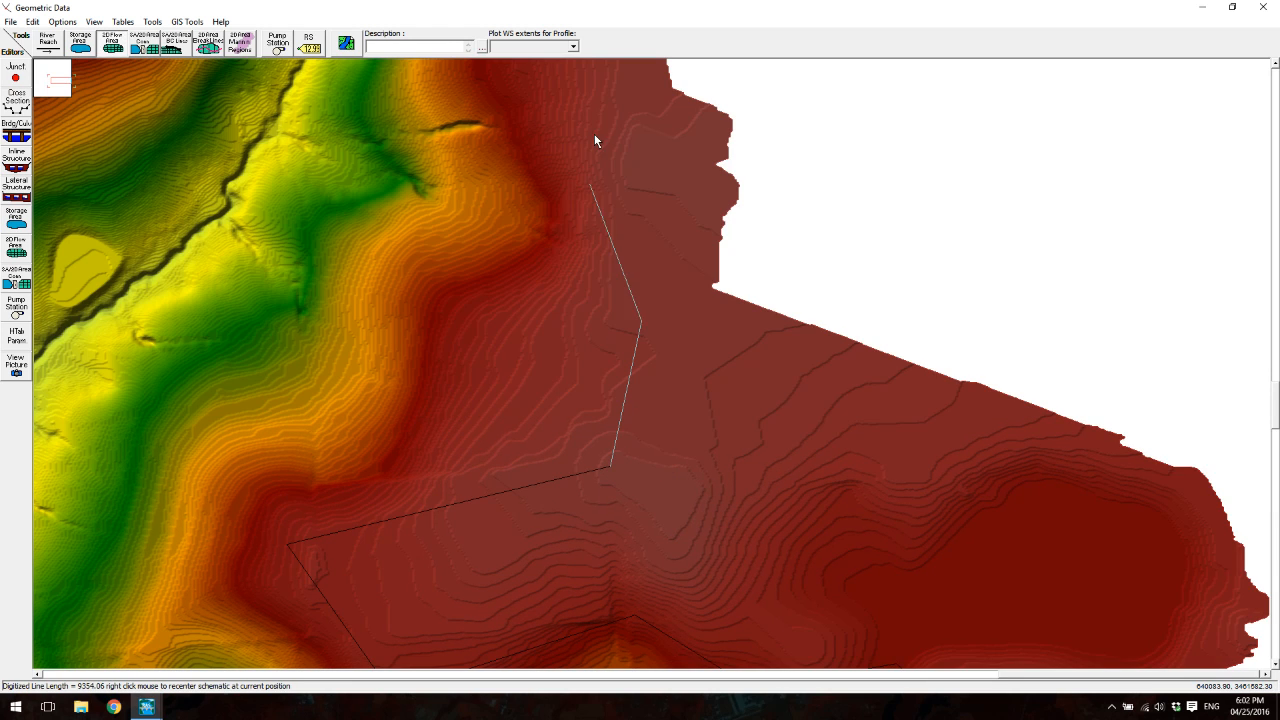
right_click(594, 133)
click(618, 285)
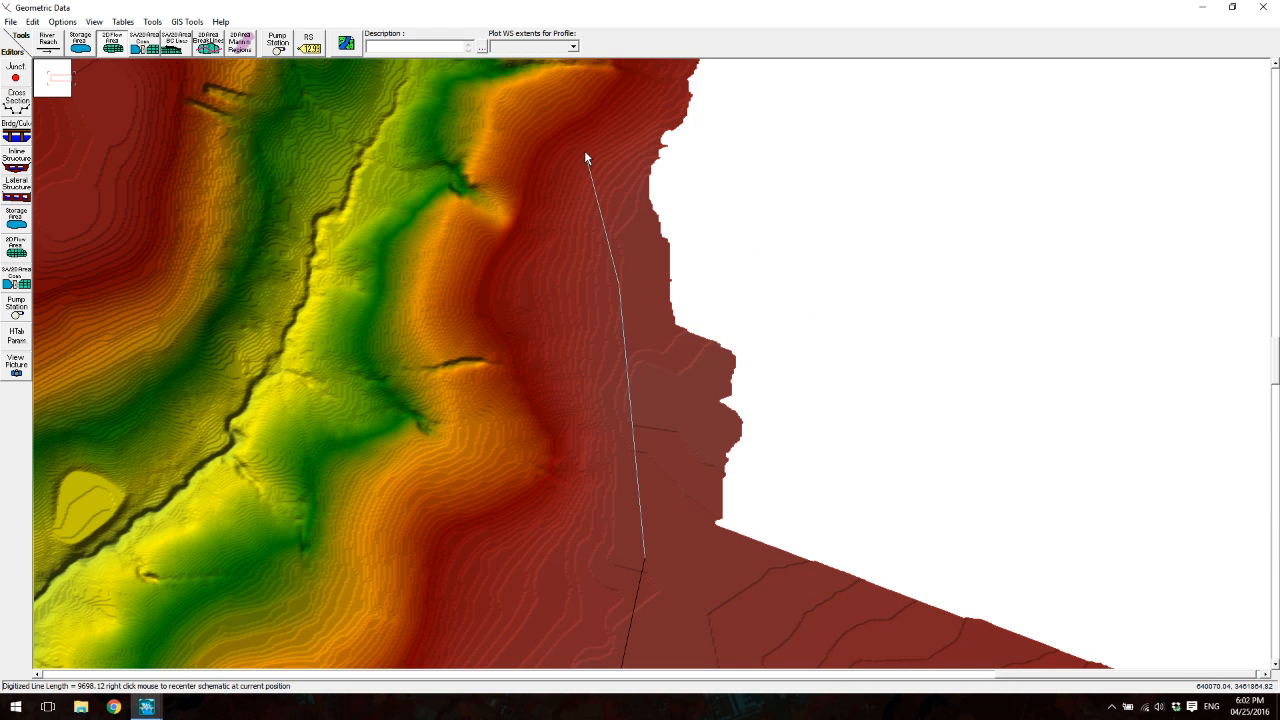
drag(588, 136, 488, 507)
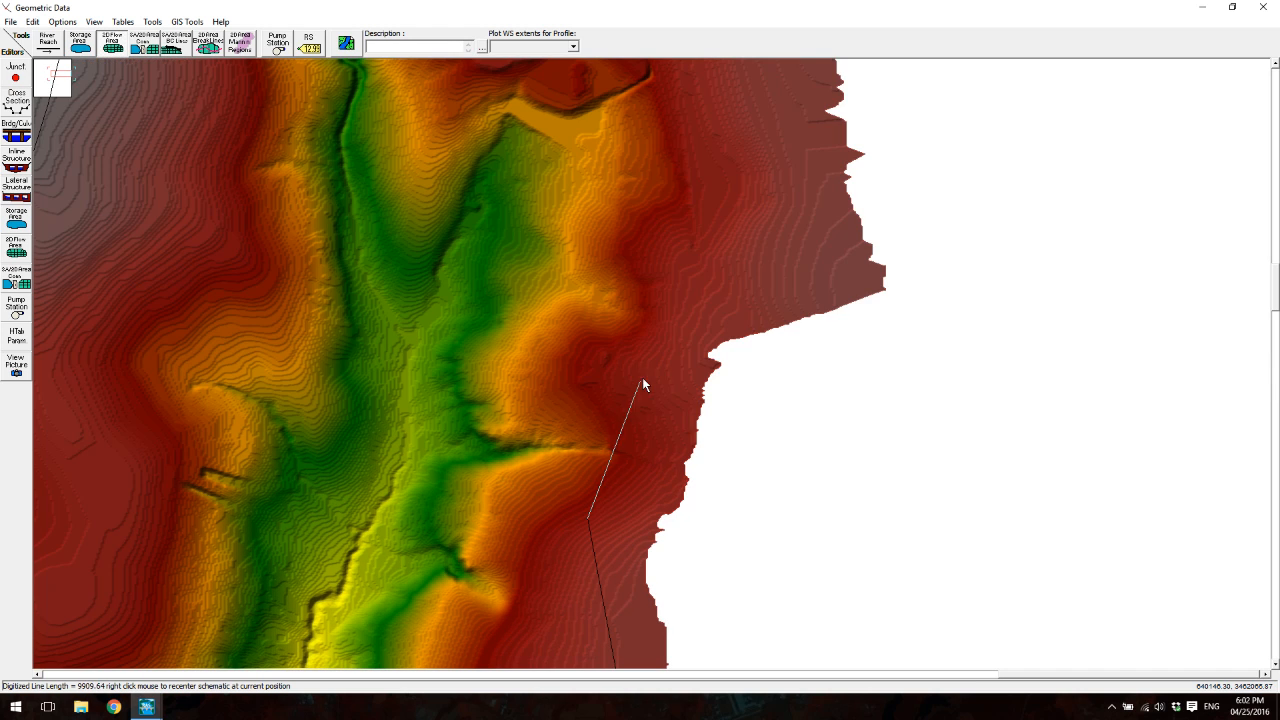
Extend the boundary north along the eastern ridge and around the head of the northeastern tributary.
click(654, 382)
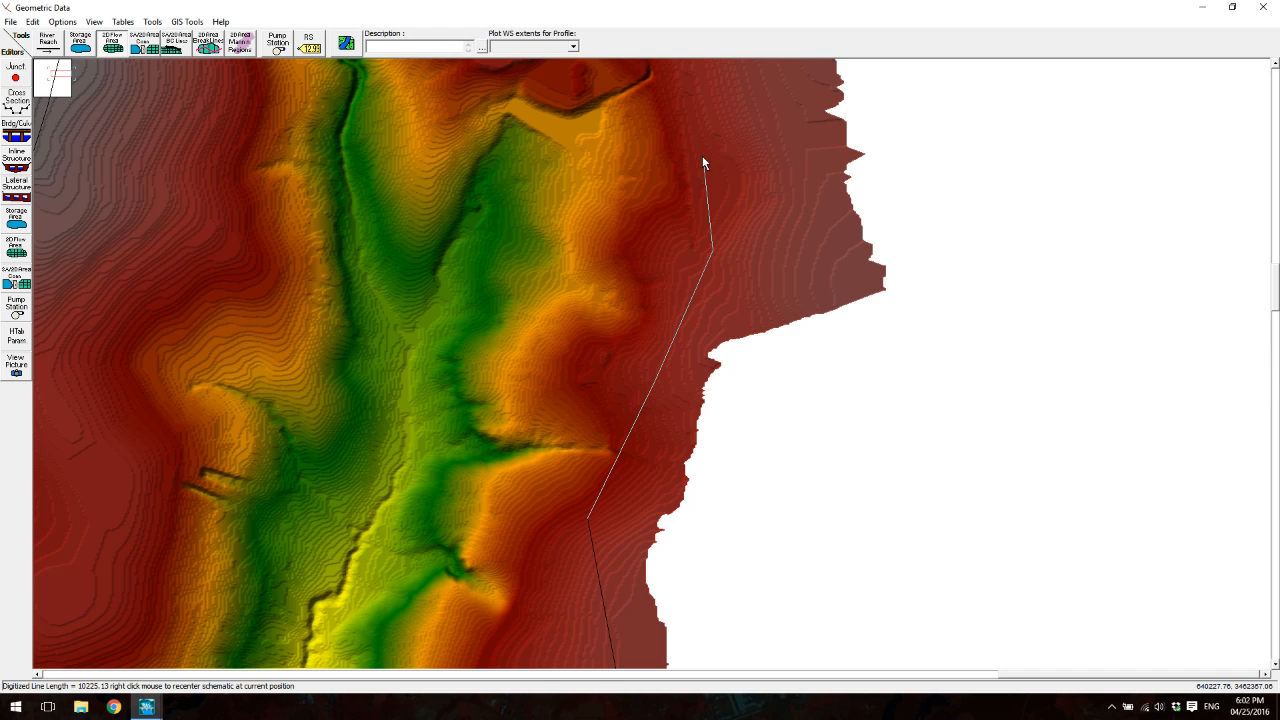
right_click(737, 102)
click(735, 299)
click(640, 323)
click(512, 287)
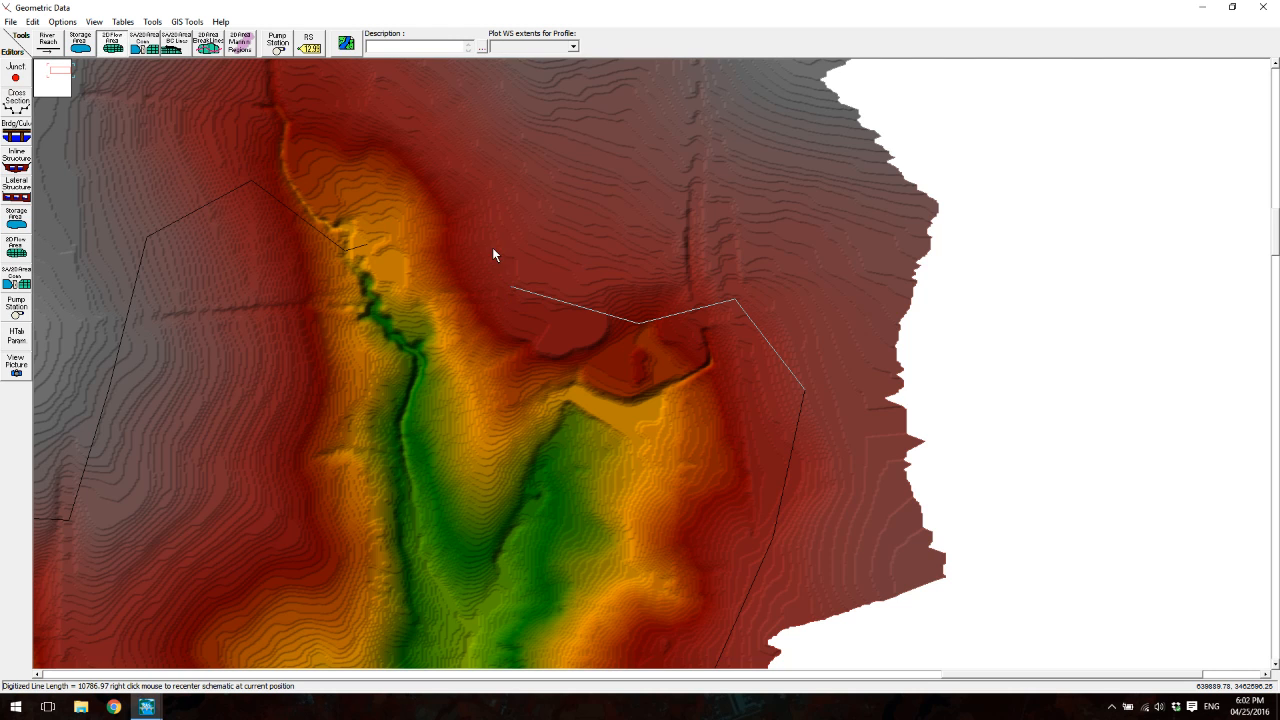
Close the boundary beside its starting point at the upstream channel and name the area 2DFlowArea.
click(455, 154)
right_click(444, 200)
click(543, 308)
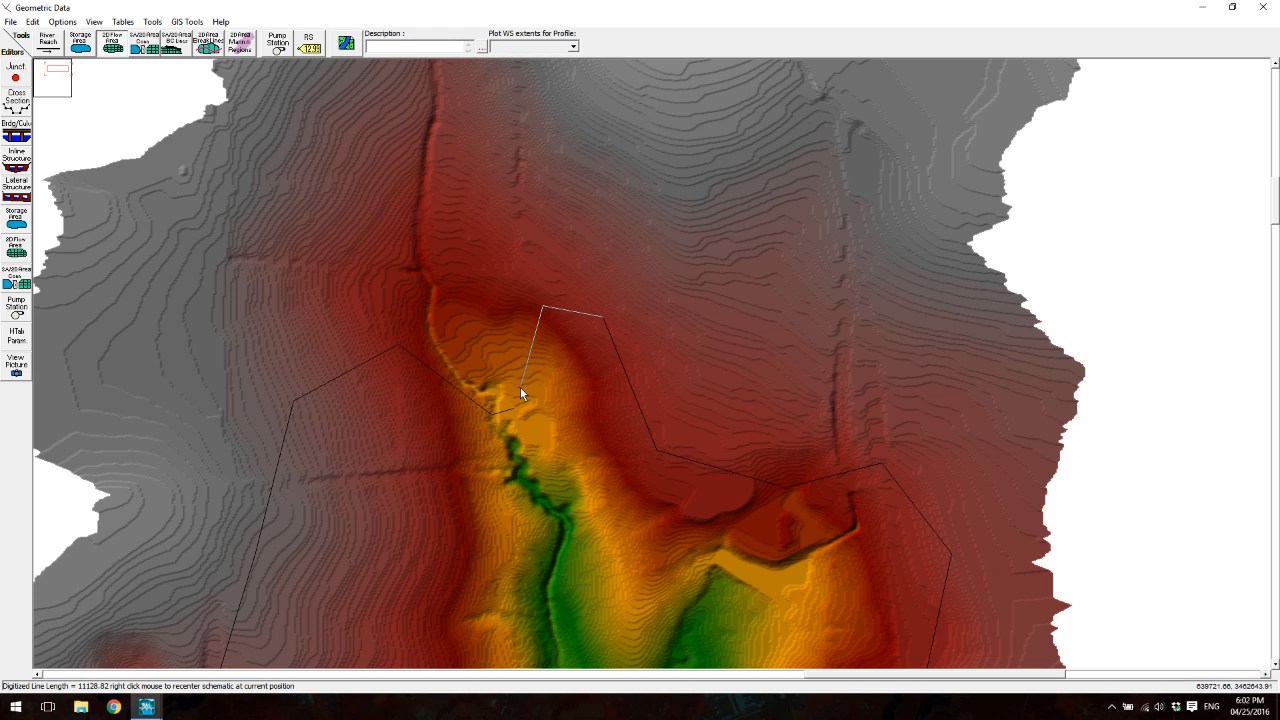
double_click(520, 387)
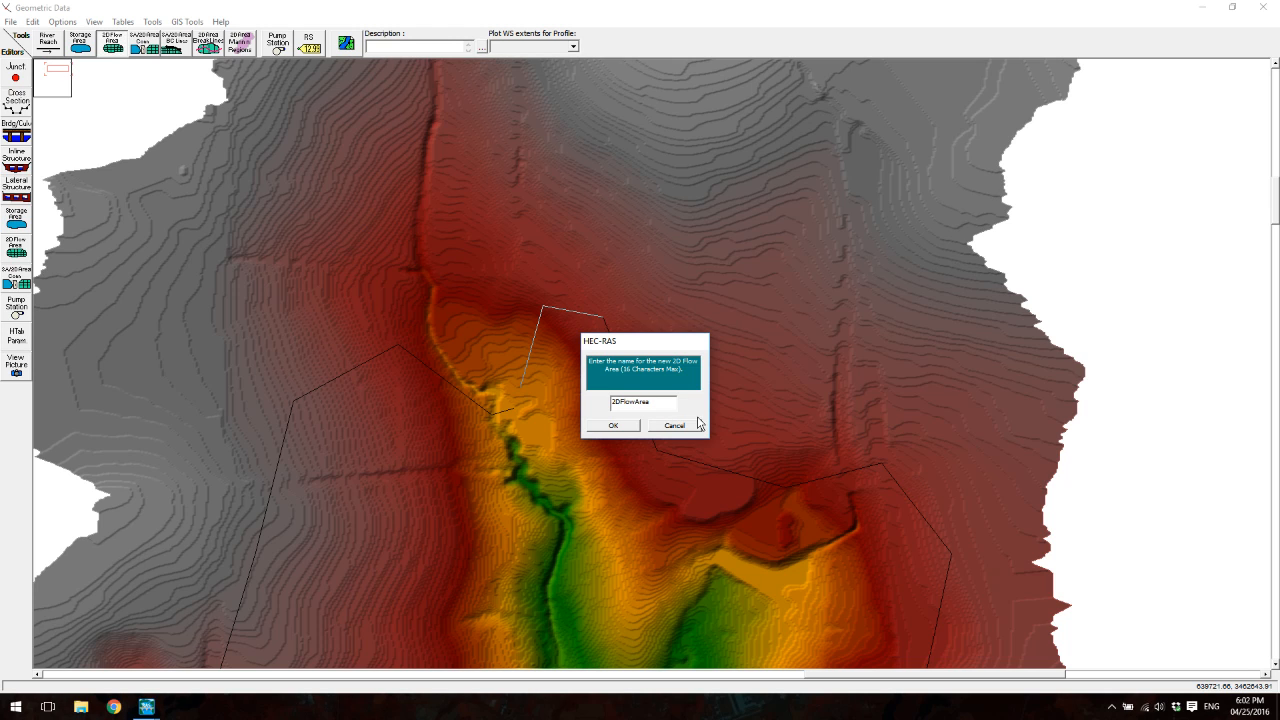
click(612, 427)
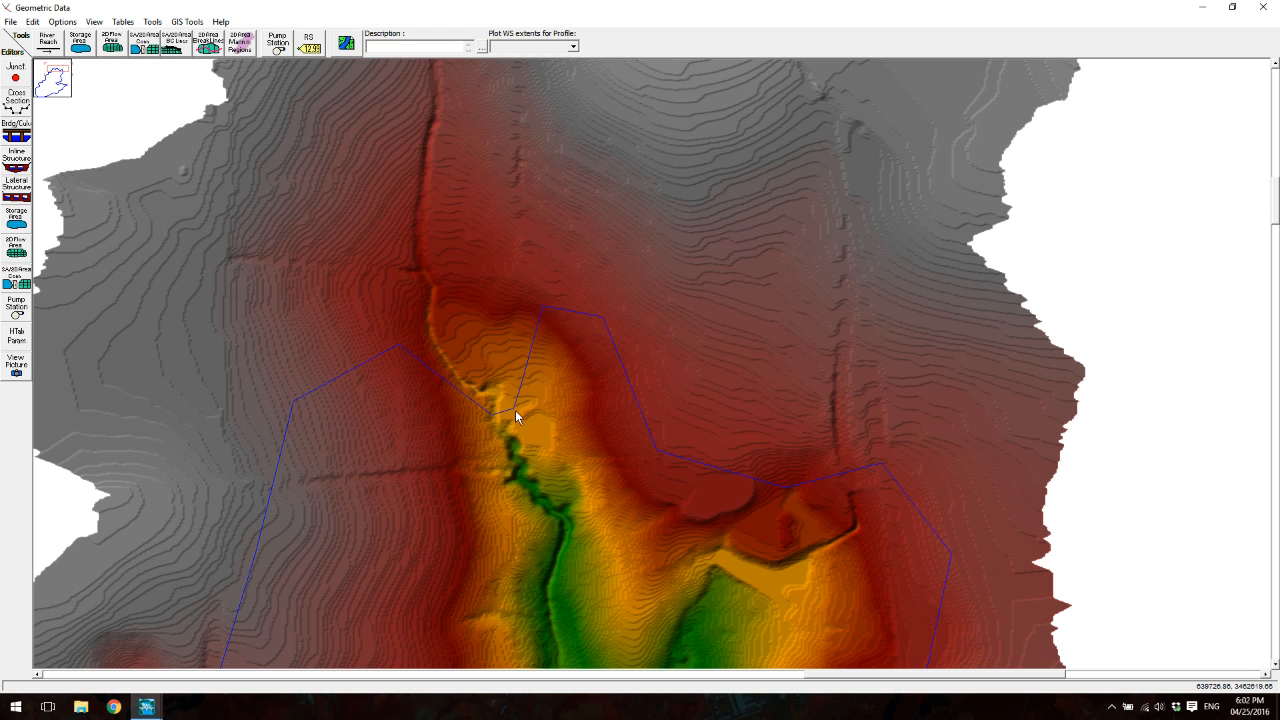
Move the two boundary points at the upstream inlet south onto the head of the incised channel, then leave point editing.
click(32, 22)
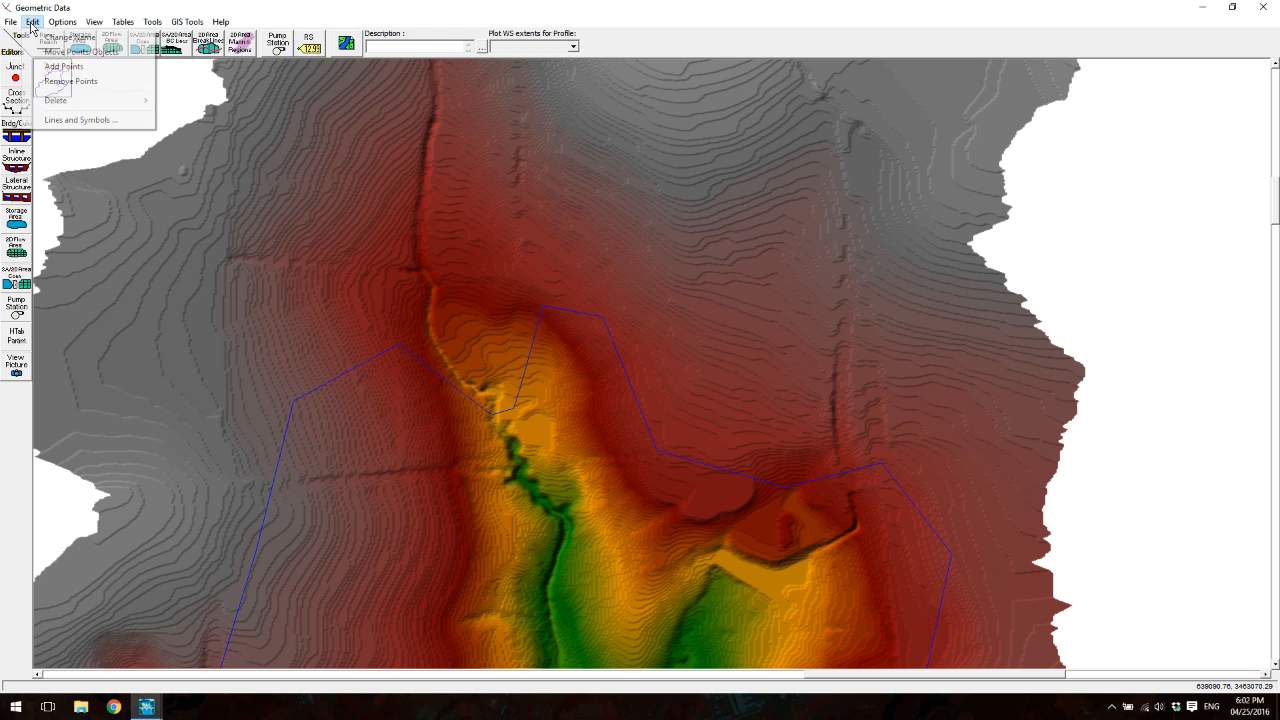
click(62, 84)
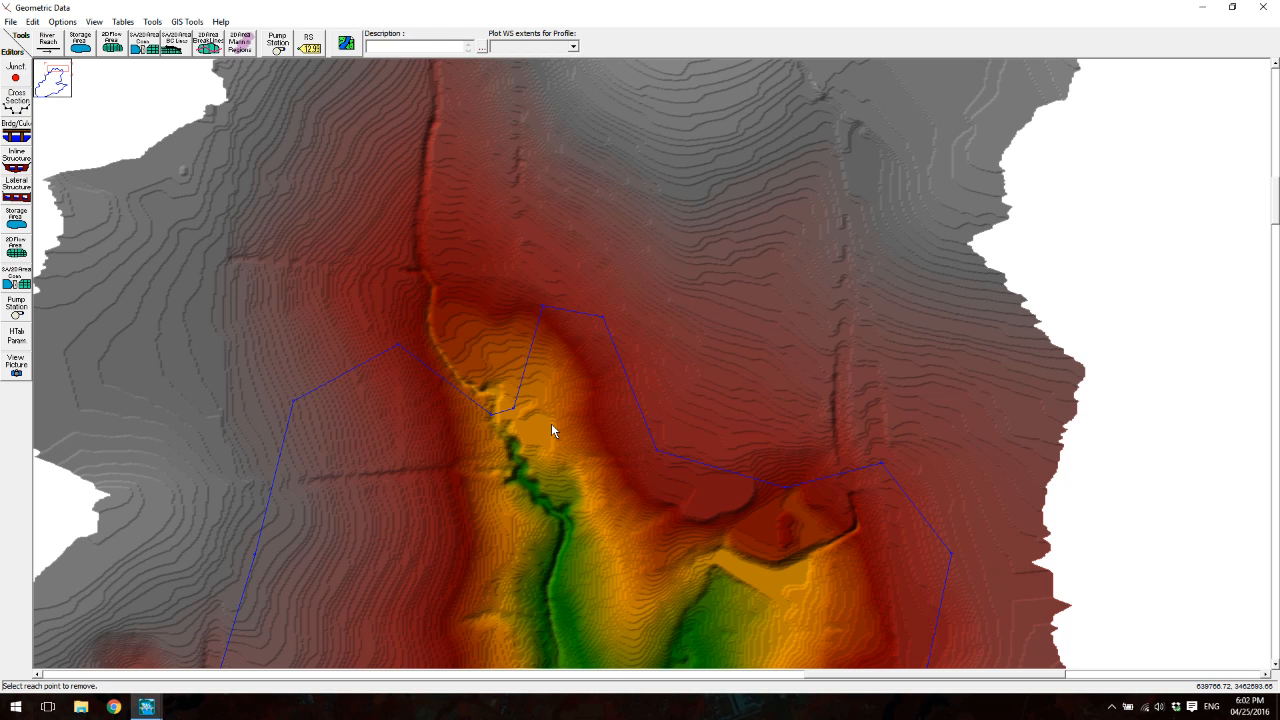
click(32, 22)
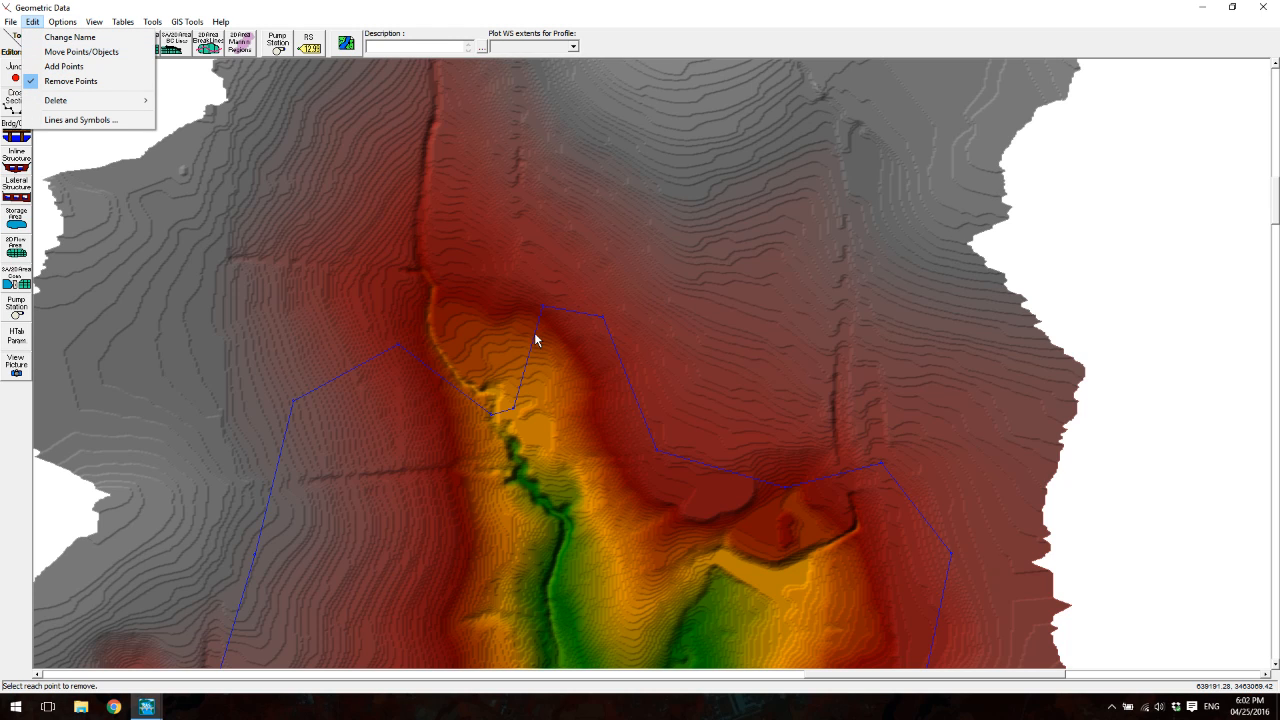
click(52, 52)
drag(513, 407, 512, 450)
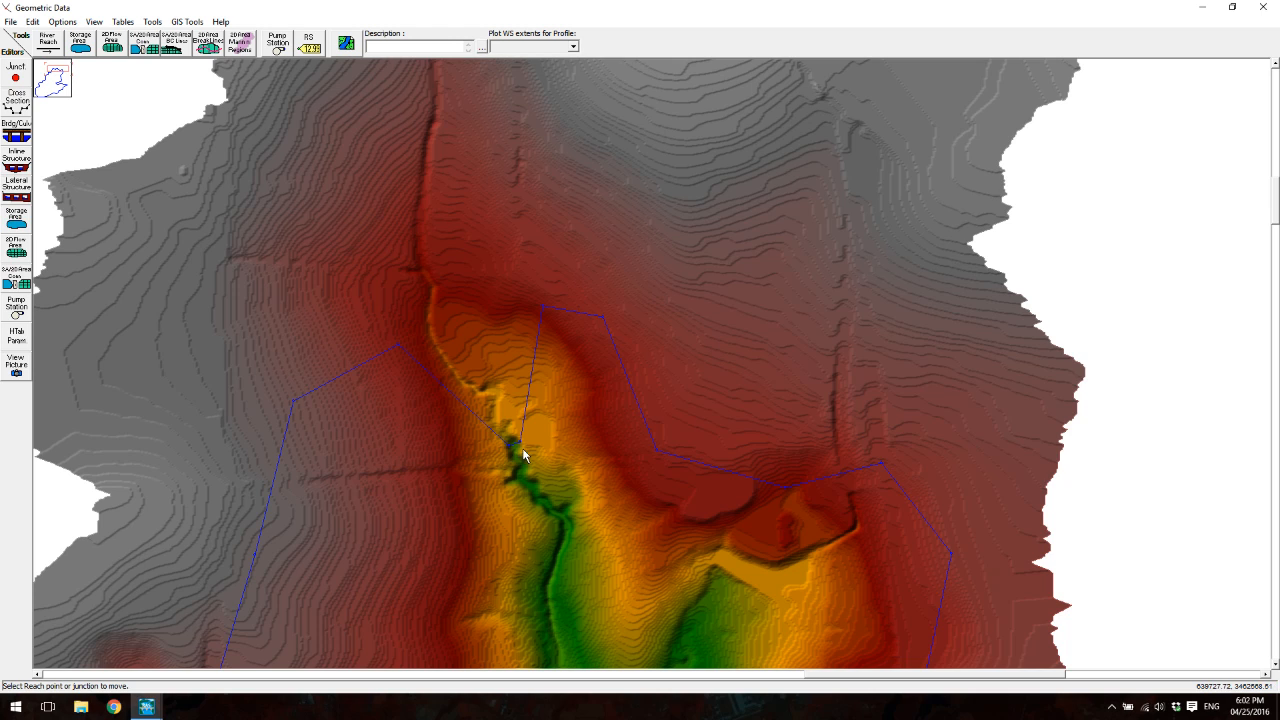
click(32, 21)
click(55, 68)
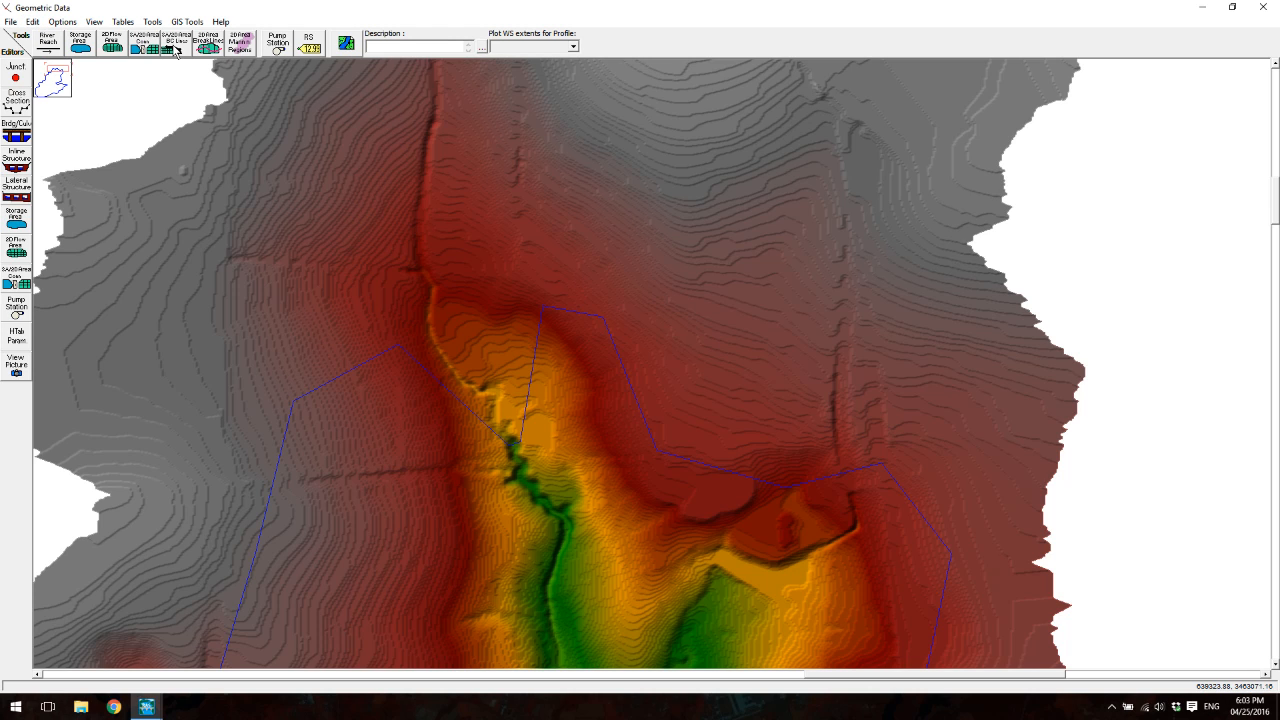
Generate the computation points of 2DFlowArea on a regular grid with spacing DX 20 and DY 20, and accept the mesh.
right_click(395, 348)
click(438, 377)
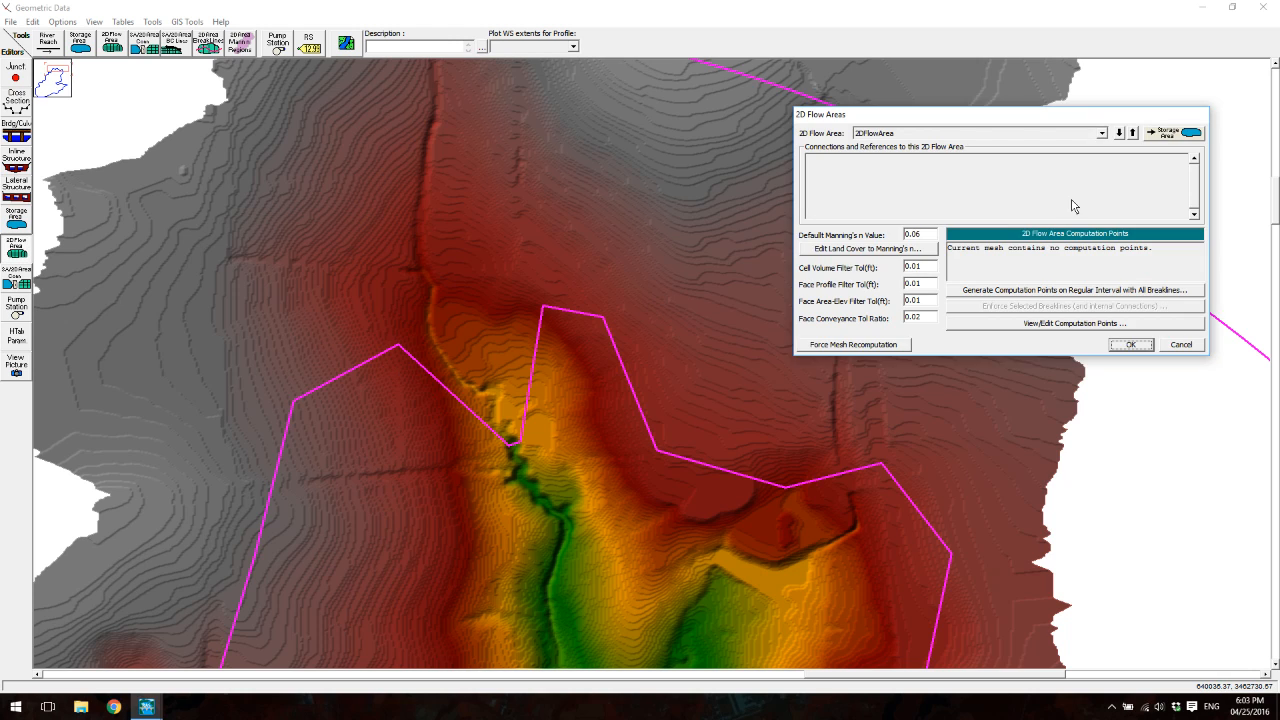
drag(988, 117, 565, 198)
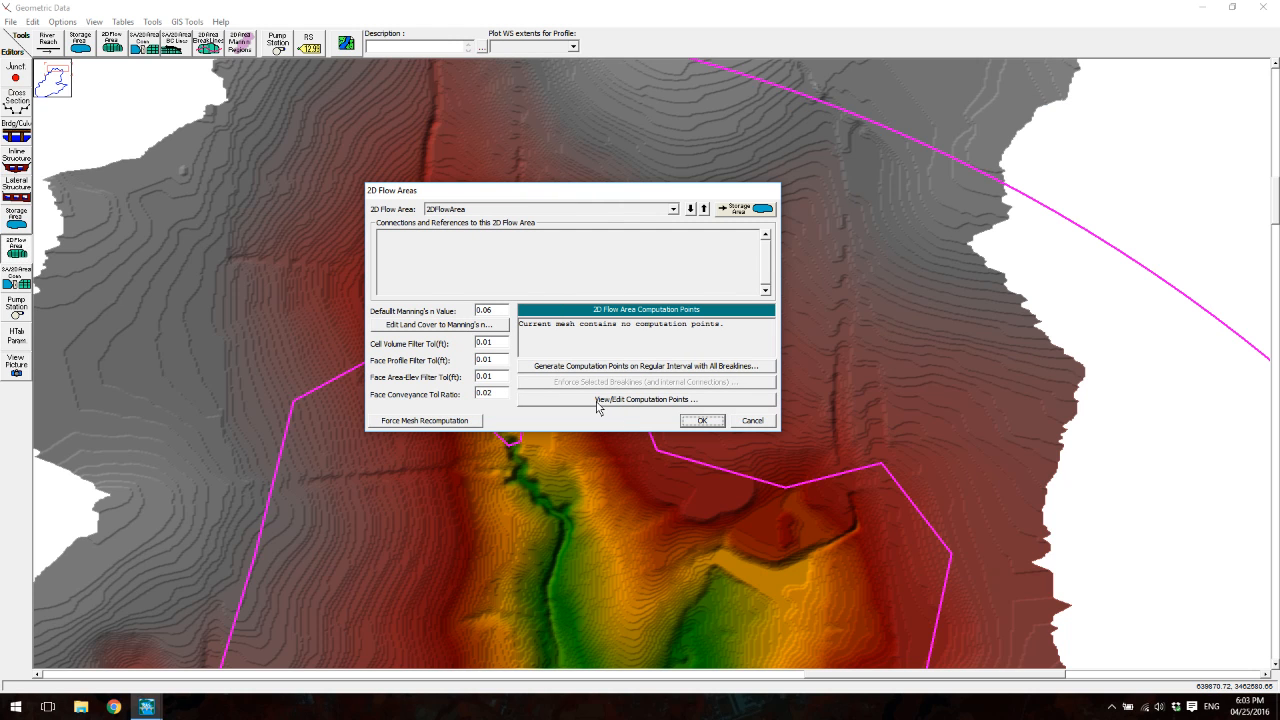
click(548, 372)
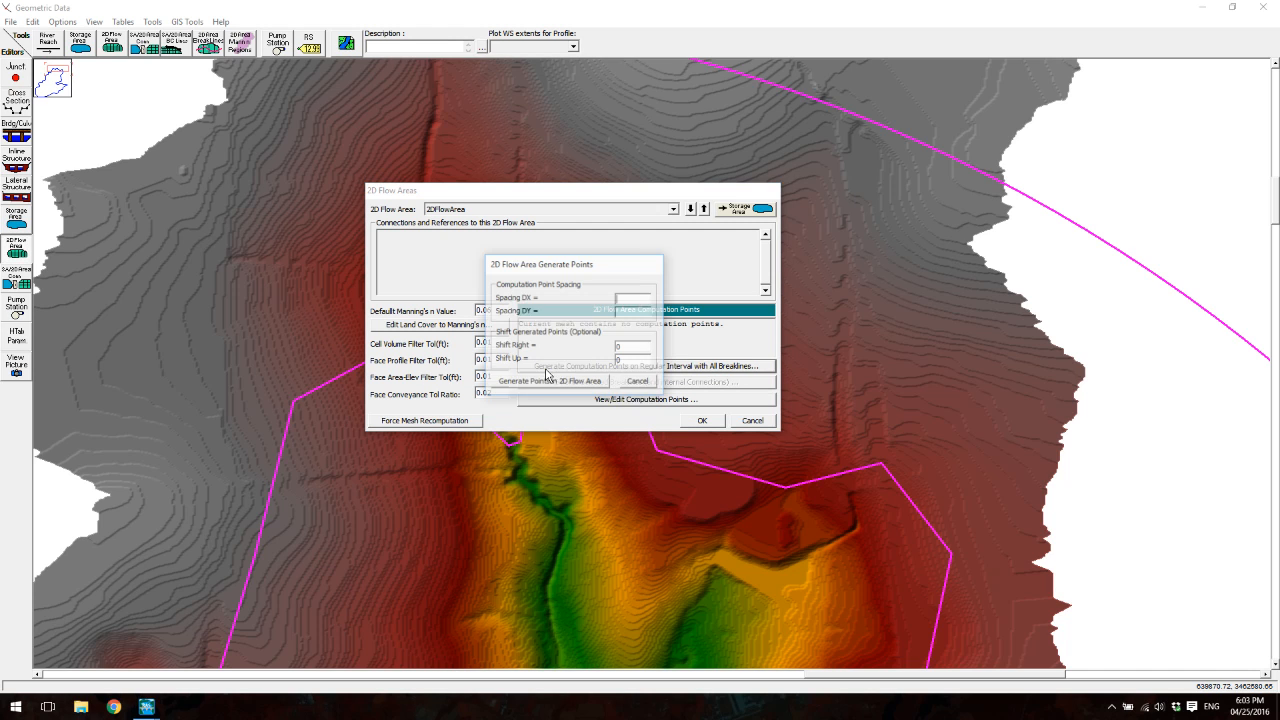
drag(522, 256, 407, 223)
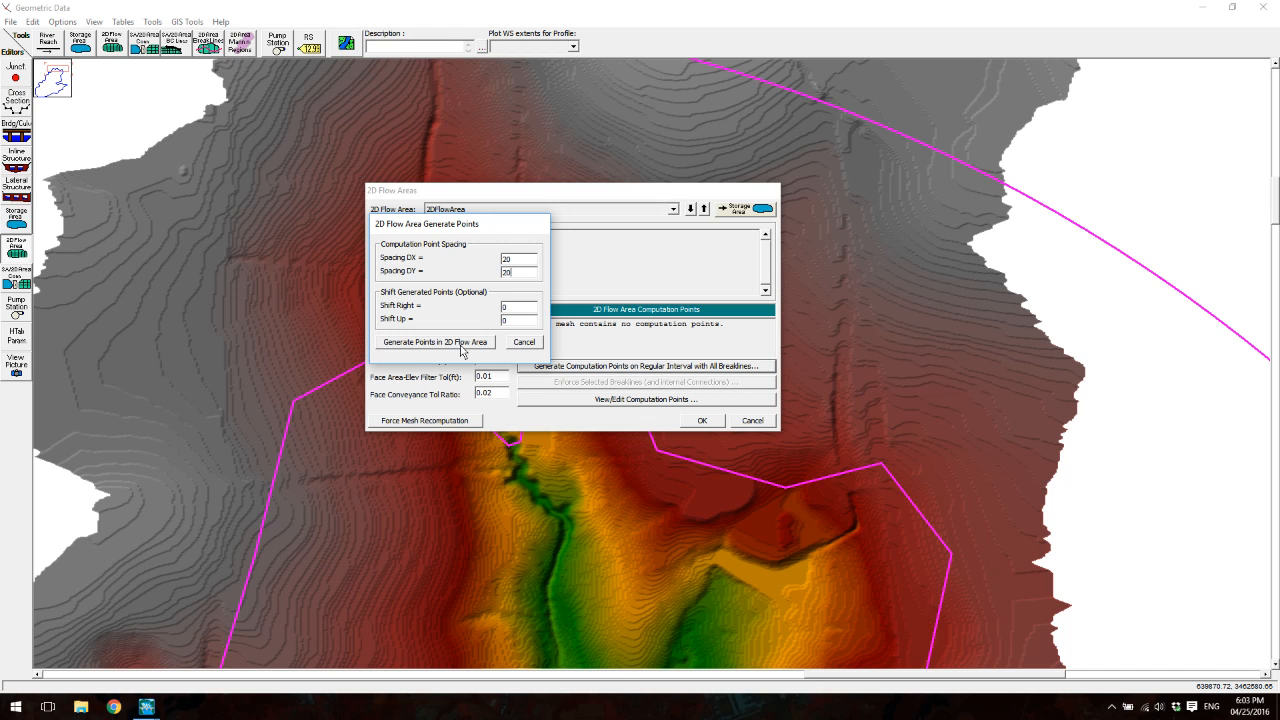
click(462, 344)
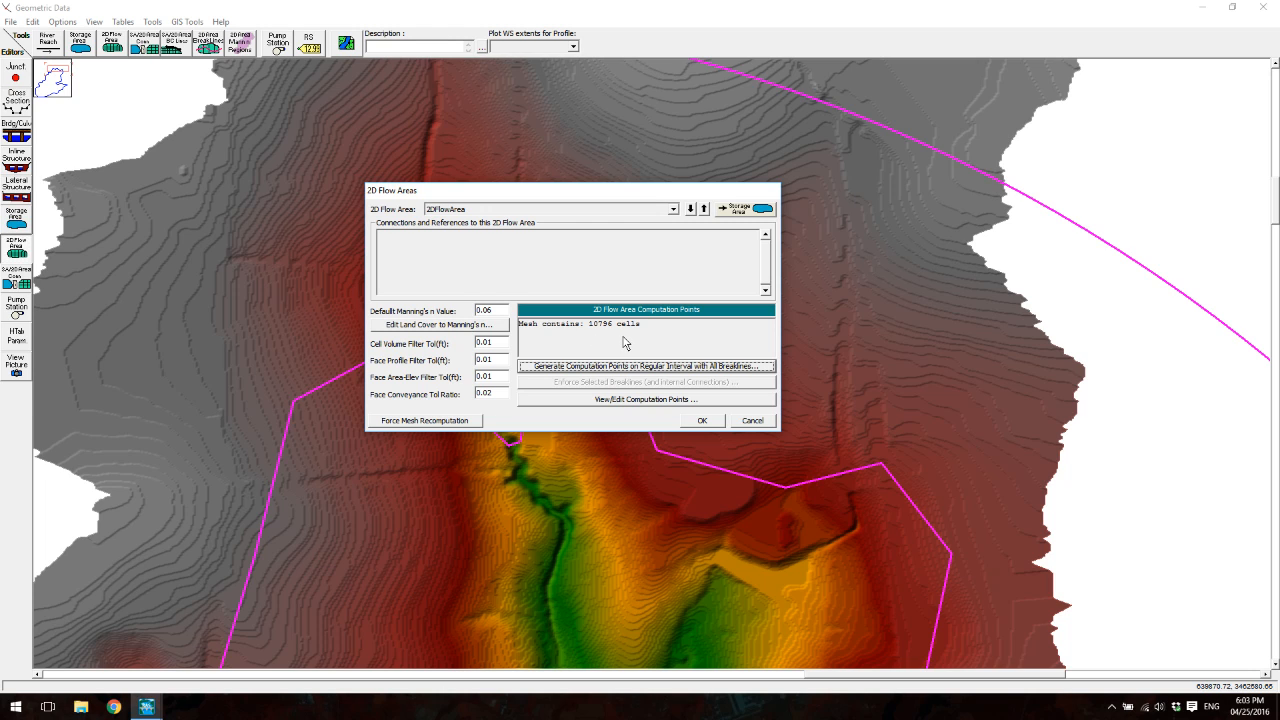
click(703, 421)
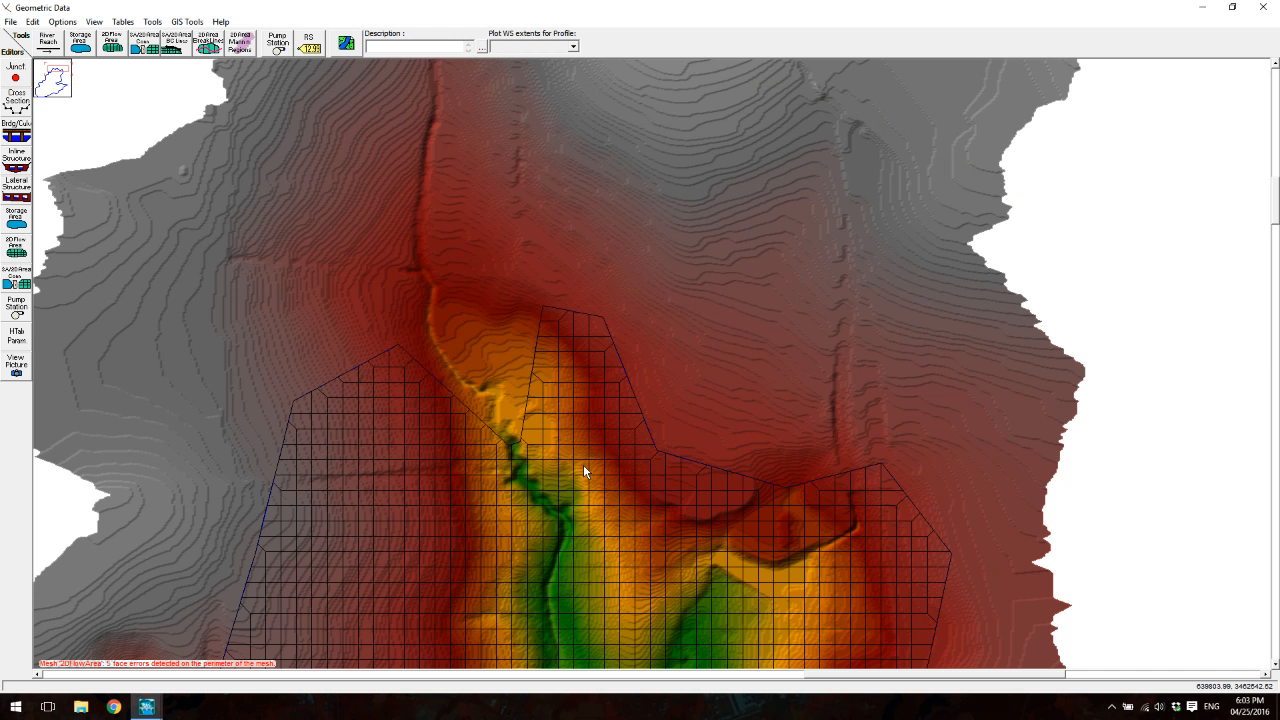
Examine the generated mesh along the perimeter and locate the flagged face errors at the eastern notch.
drag(667, 477, 556, 245)
scroll(564, 335, down, 2)
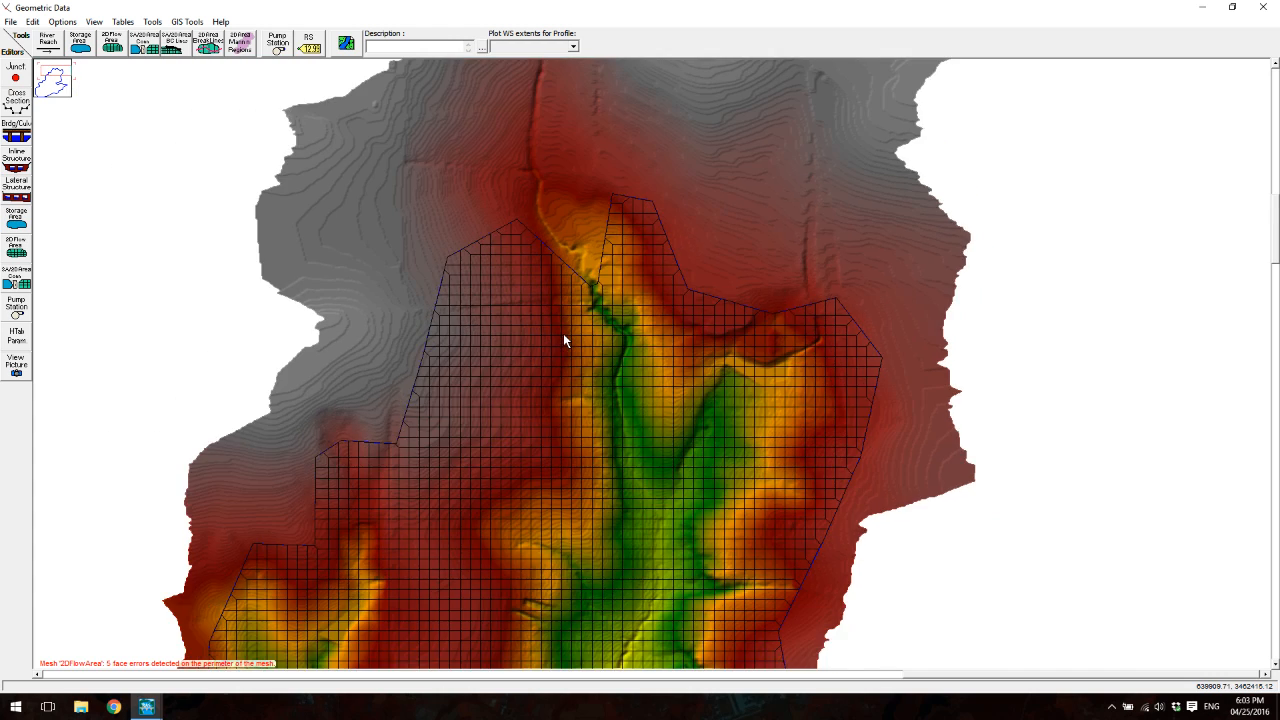
scroll(563, 334, down, 3)
drag(578, 418, 577, 205)
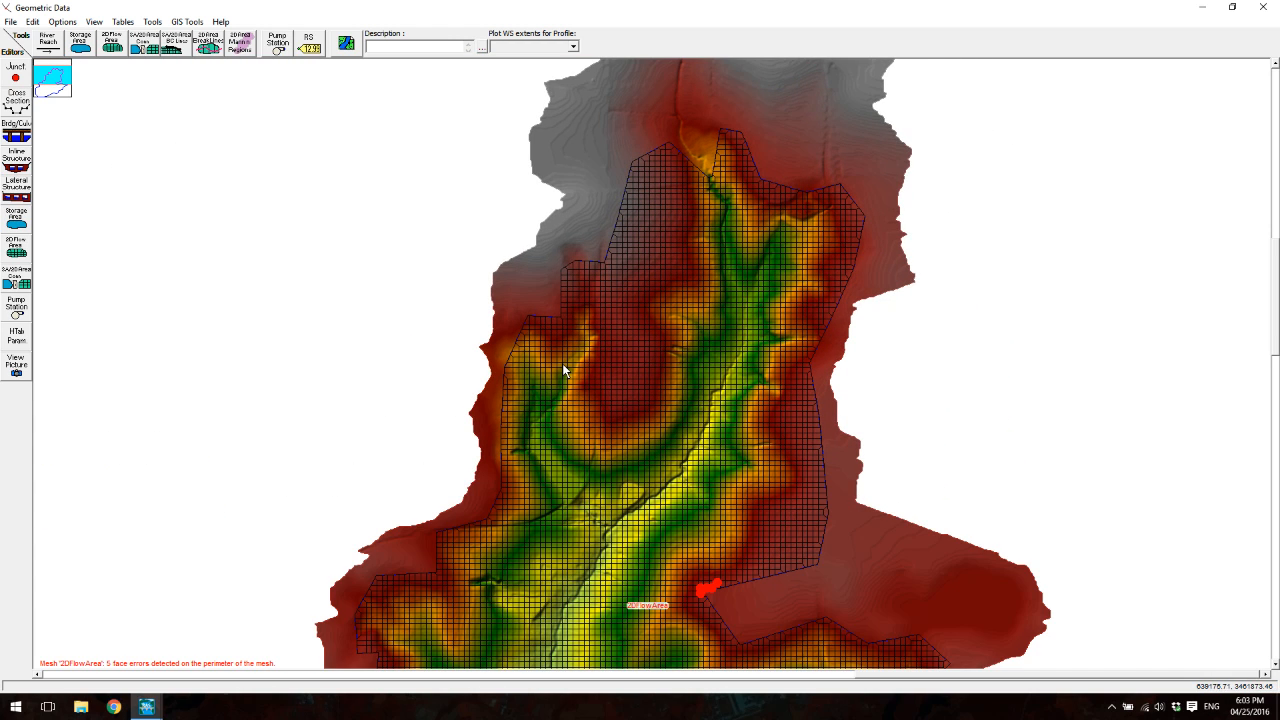
right_click(662, 400)
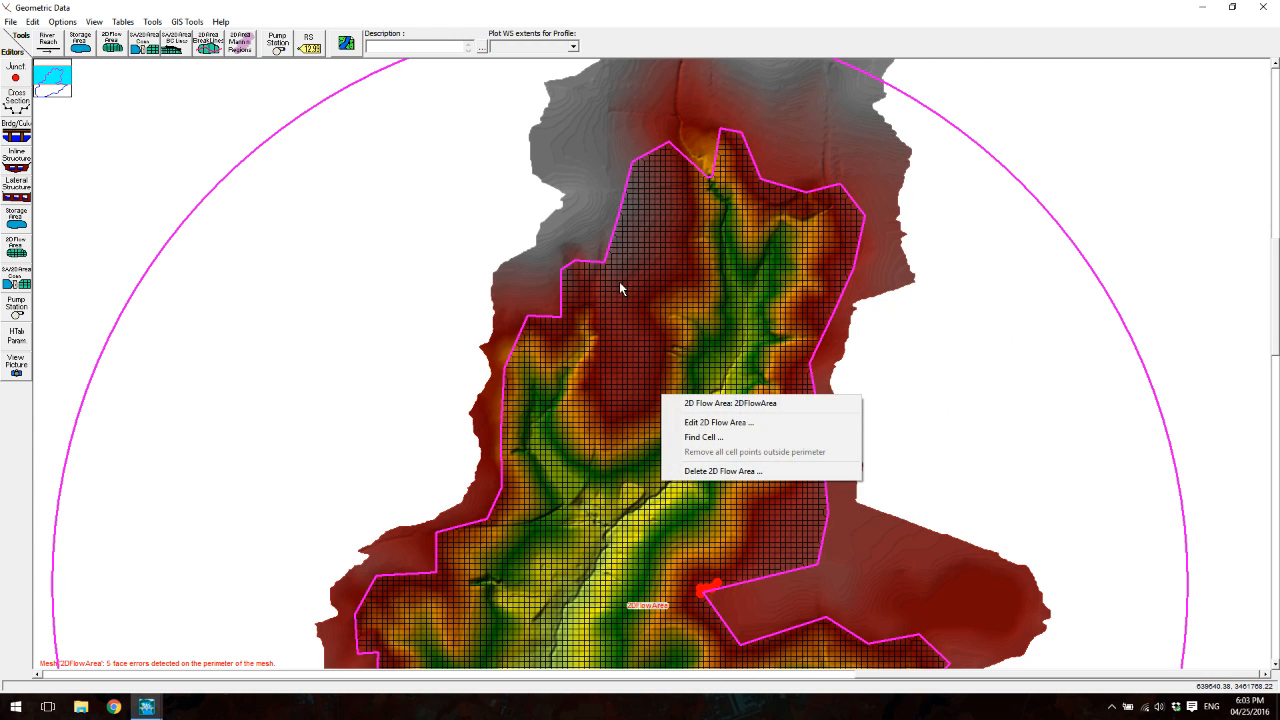
right_click(648, 404)
click(479, 377)
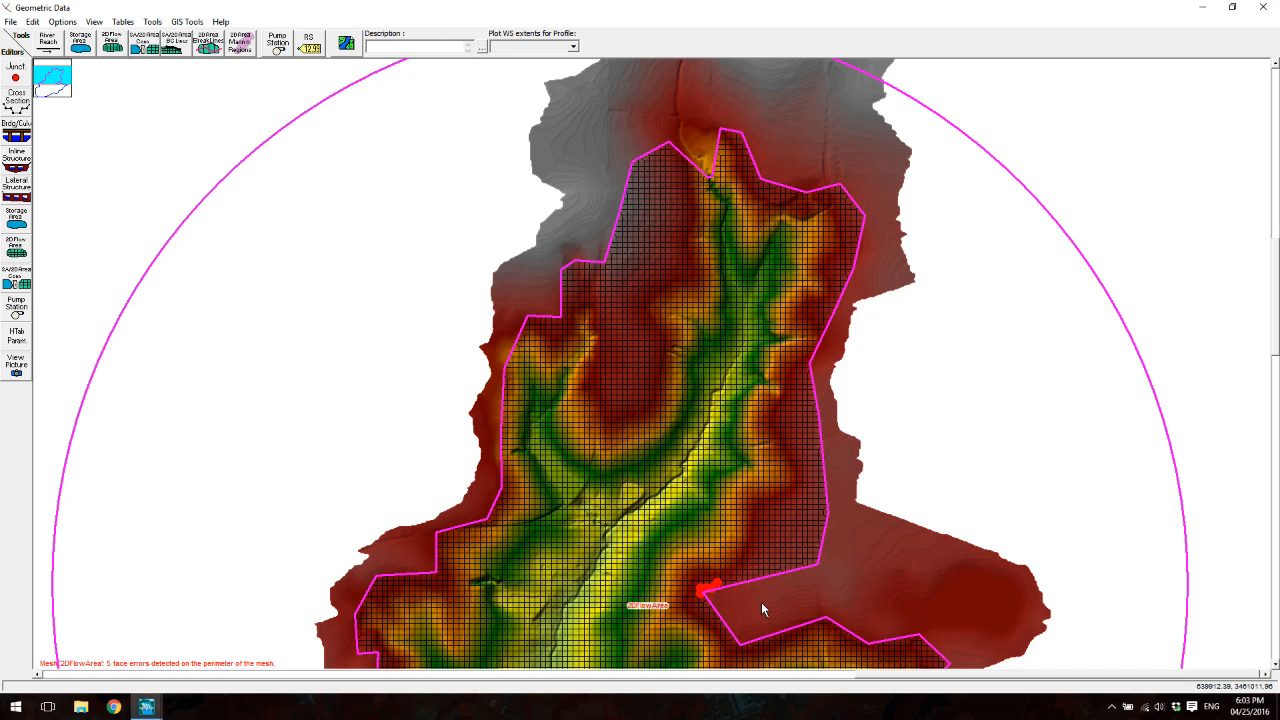
scroll(718, 614, up, 2)
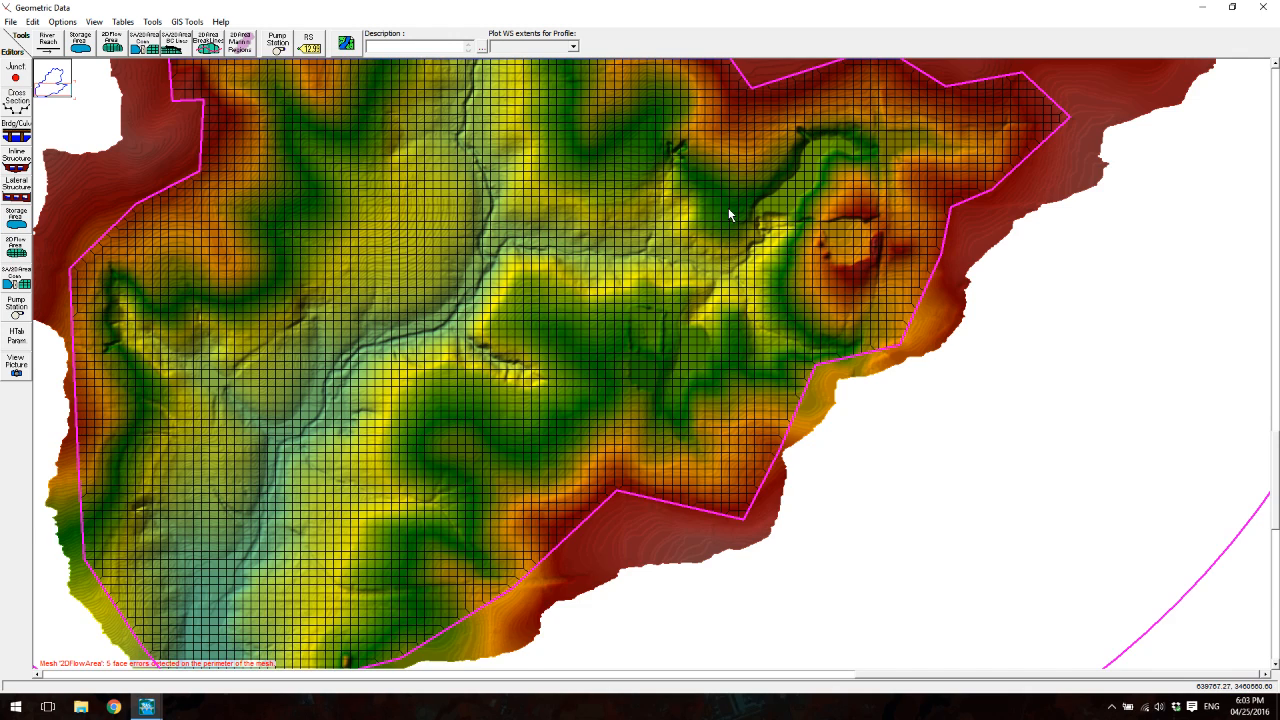
drag(729, 209, 648, 505)
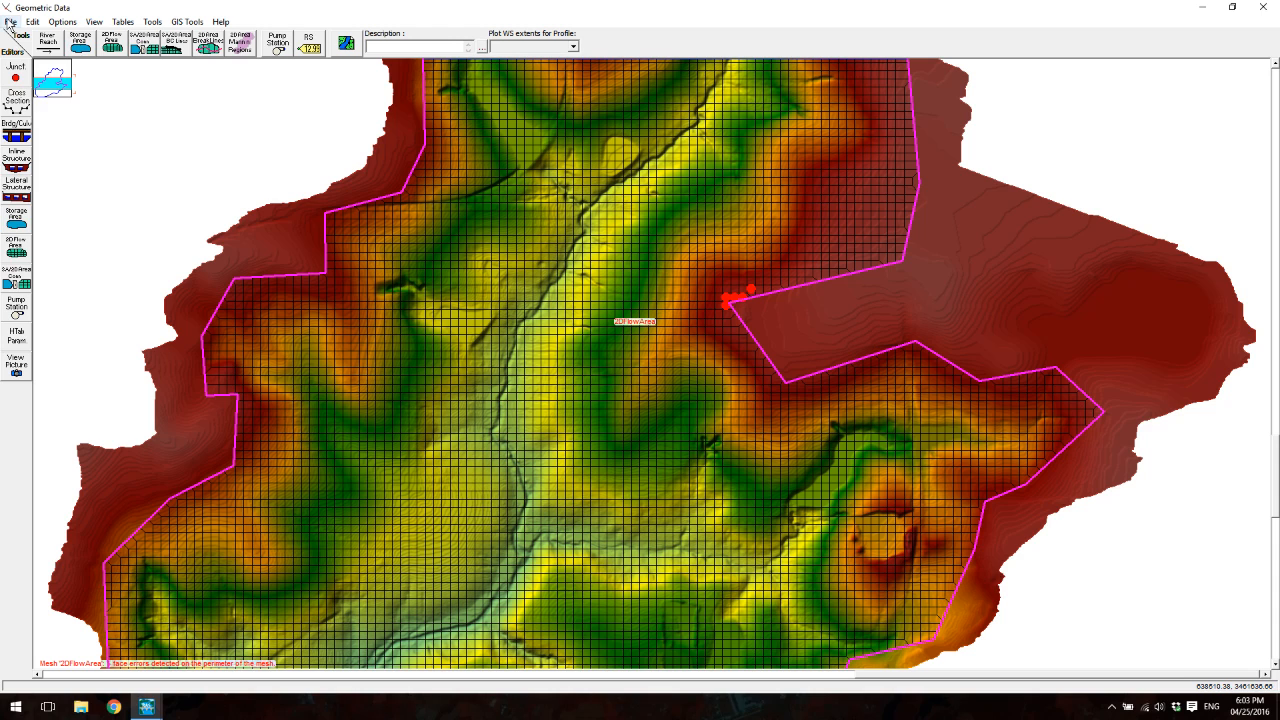
Save the geometry data in the Hec-Ras-Tutorial folder with the title Geometry.
click(10, 22)
click(34, 69)
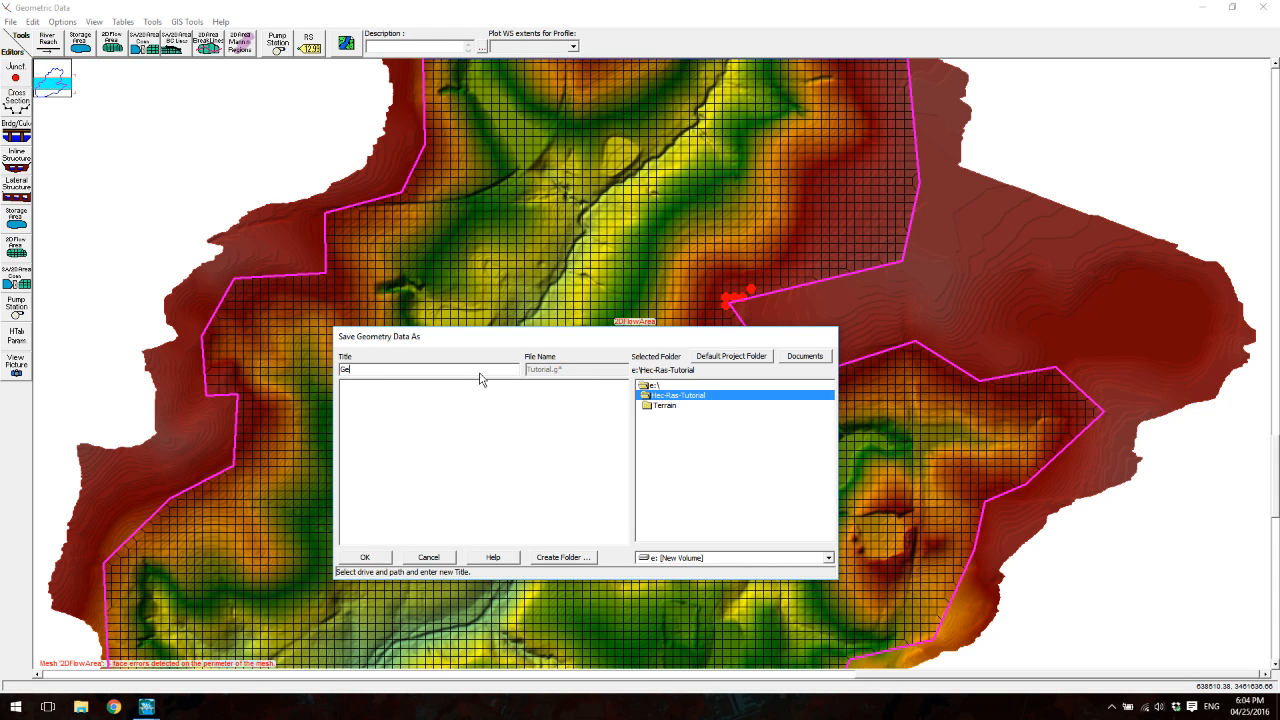
click(364, 556)
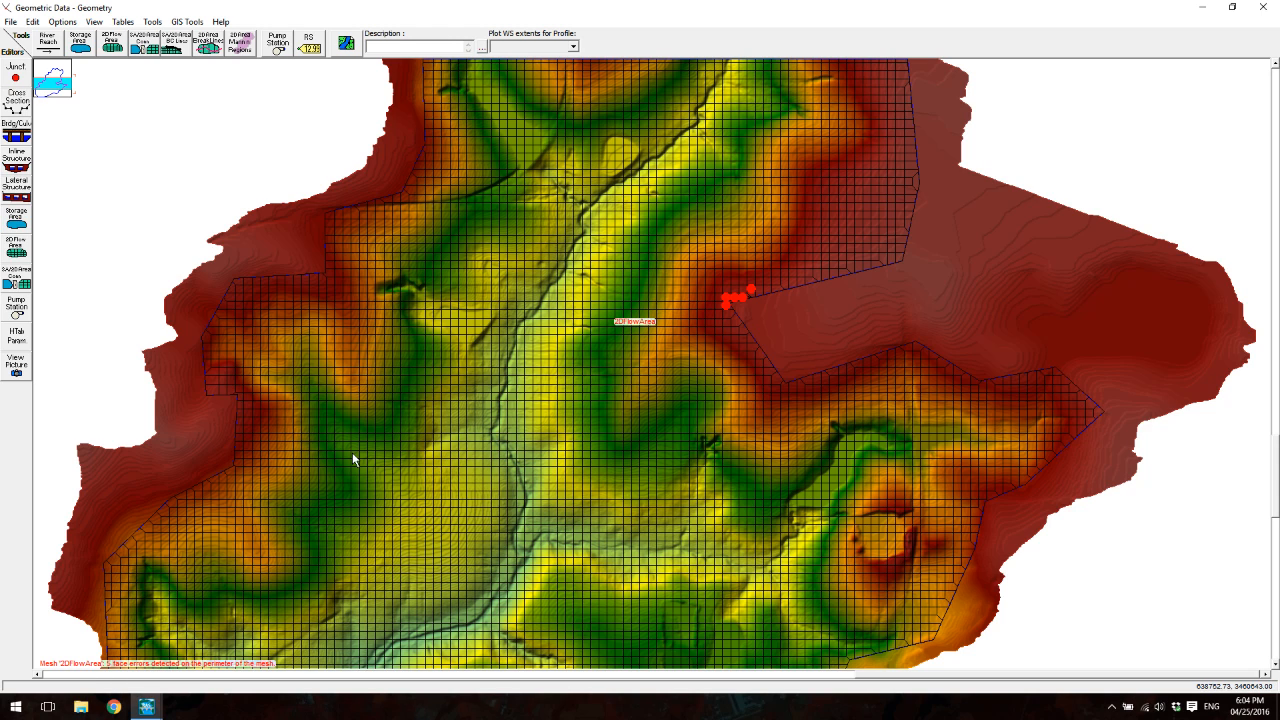
Remove the red-flagged points at the inner tip of the perimeter's eastern notch.
click(32, 21)
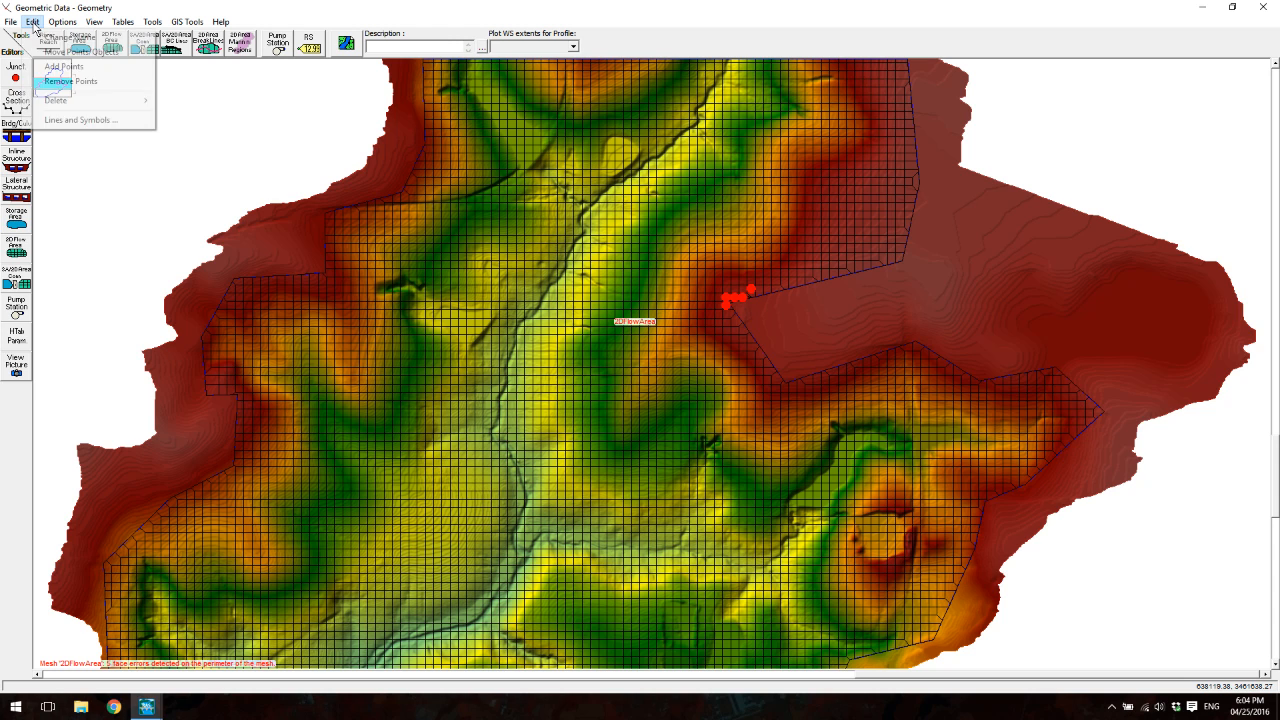
click(56, 81)
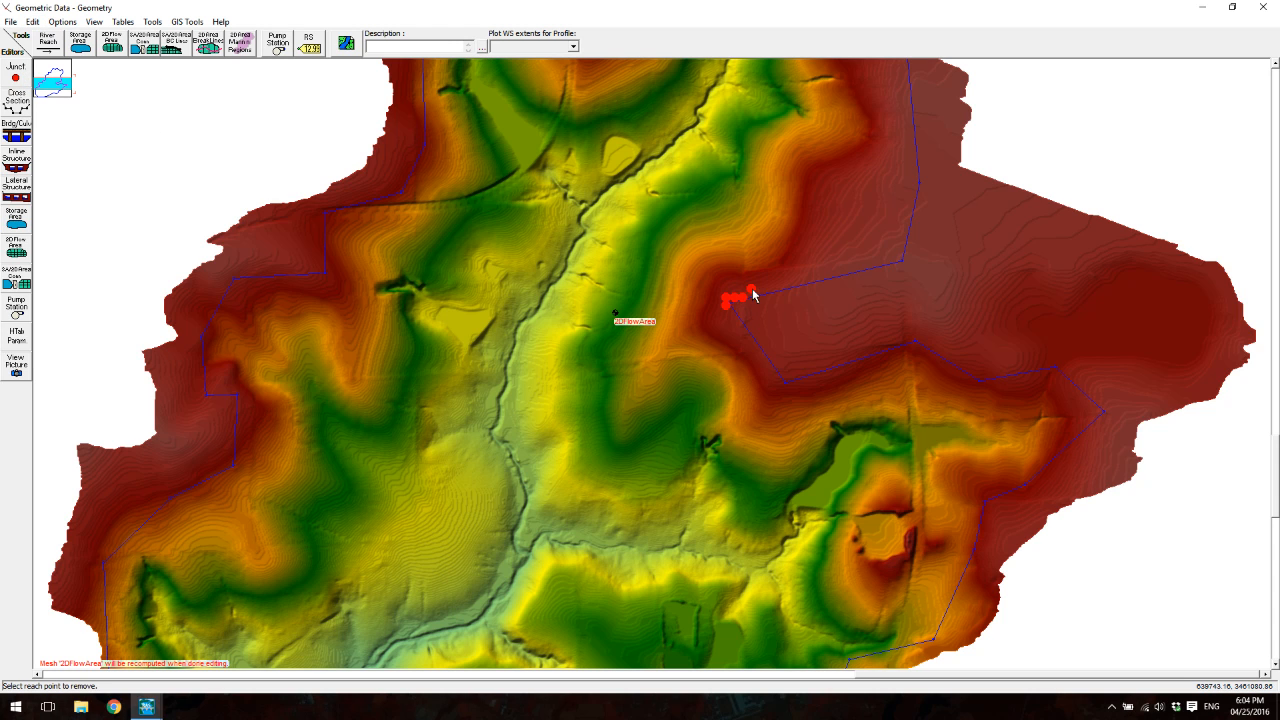
click(743, 297)
click(735, 299)
click(726, 298)
click(726, 305)
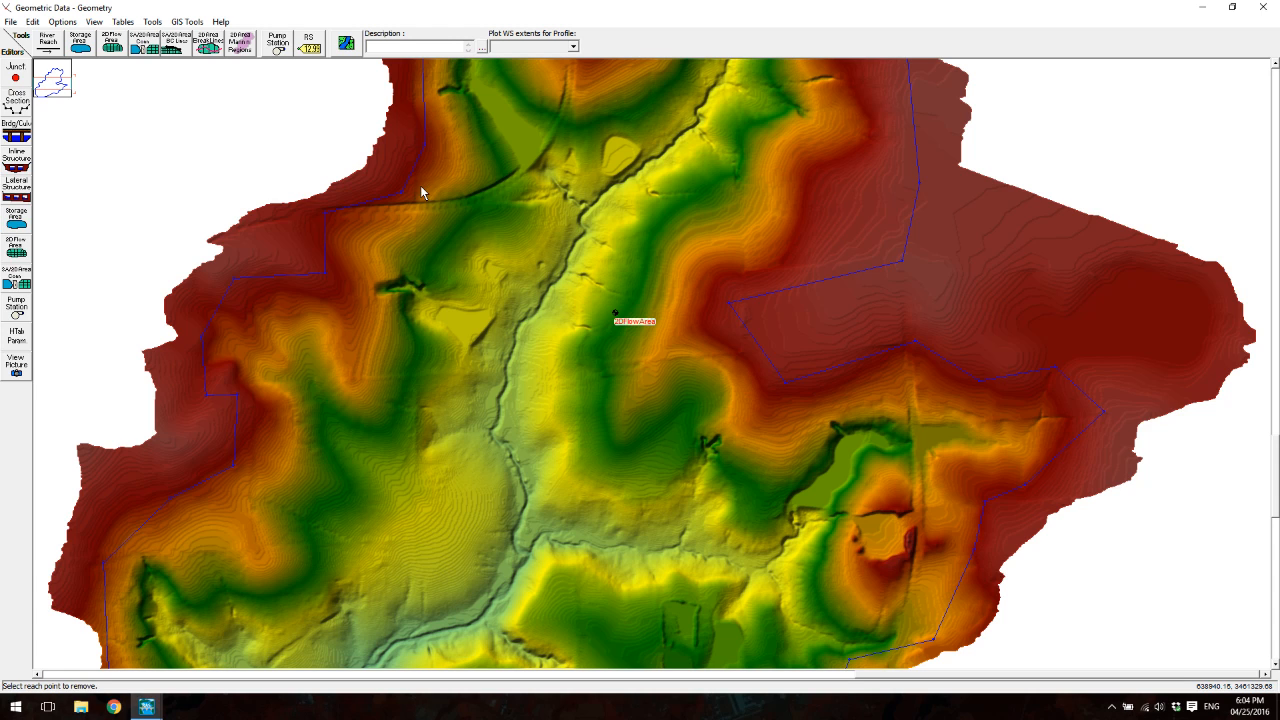
Move the two inner boundary points of the eastern notch to give it a blunt, near-vertical end, and finish point editing.
click(62, 21)
mouse_move(42, 24)
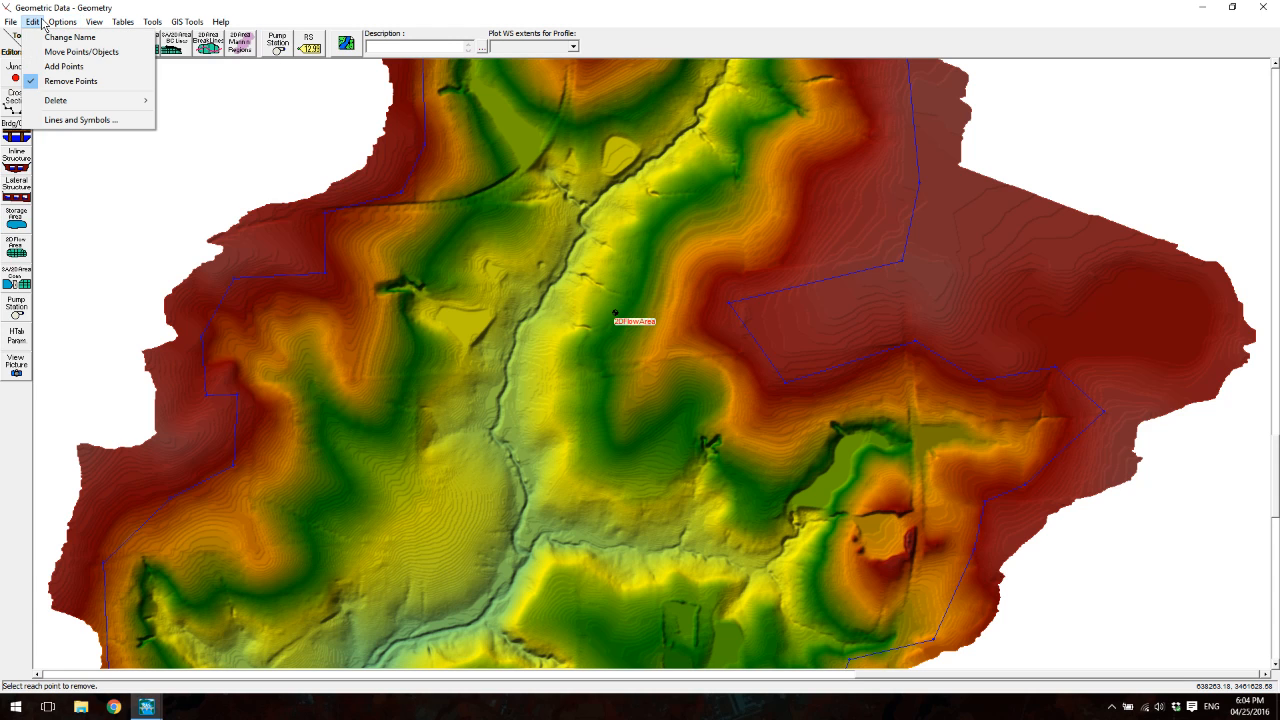
click(75, 51)
drag(729, 304, 792, 313)
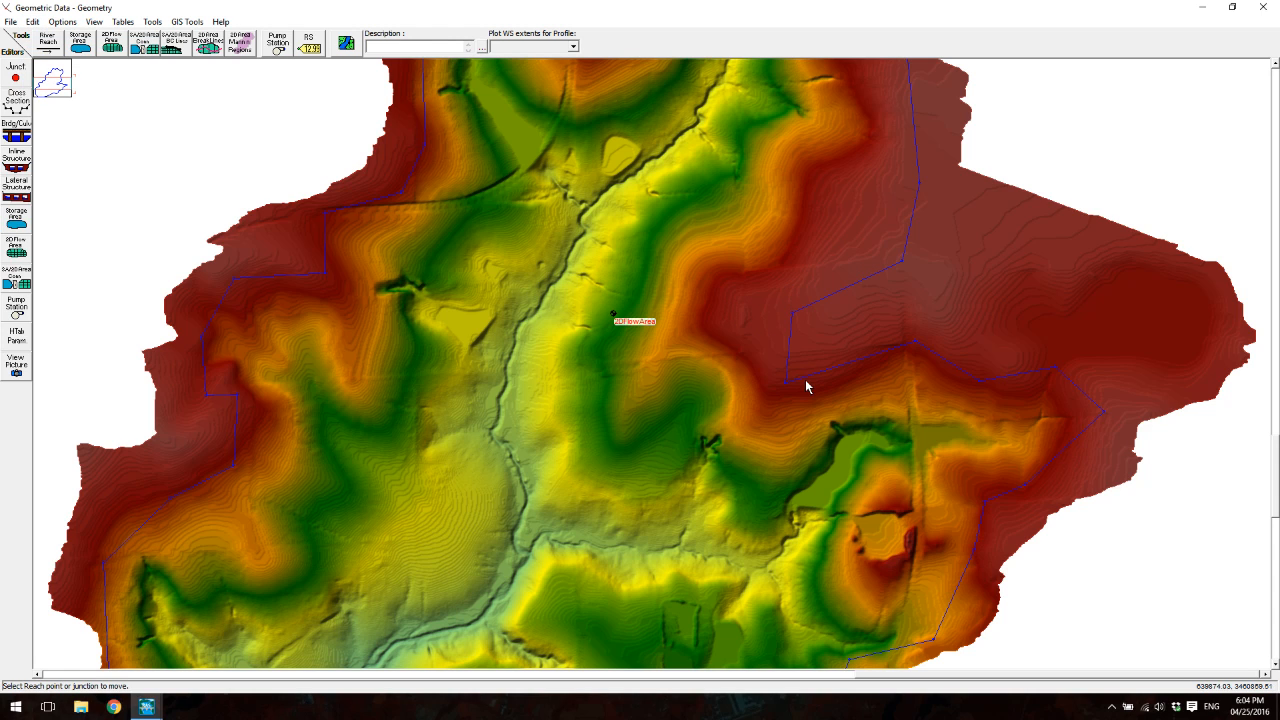
drag(792, 313, 724, 276)
drag(786, 382, 723, 335)
click(33, 21)
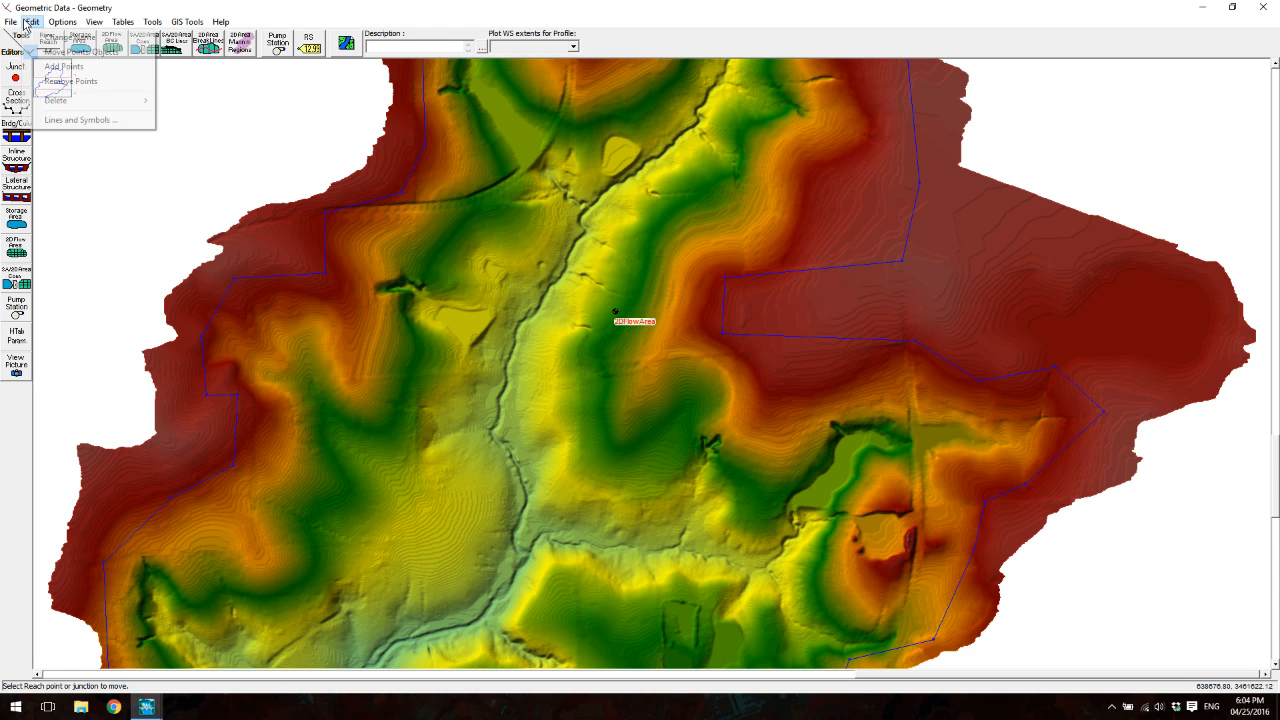
click(90, 48)
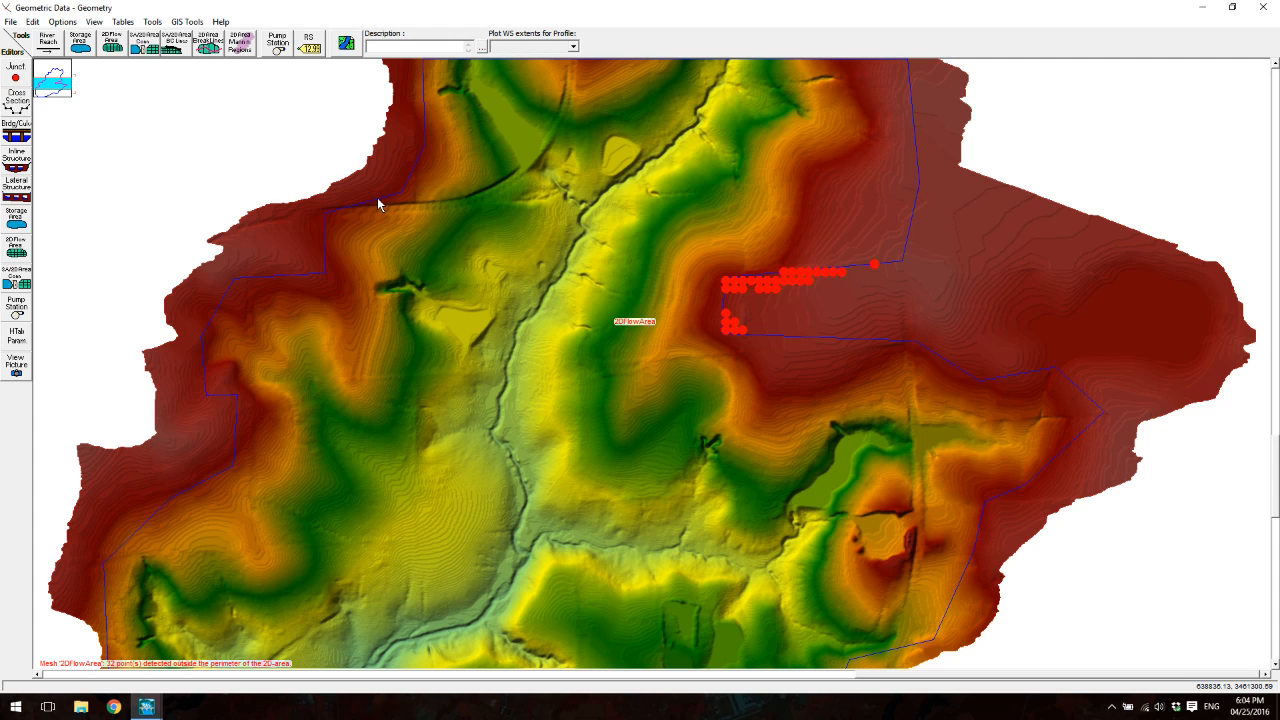
Try to force a mesh recomputation of 2DFlowArea and accept the dialog.
right_click(405, 197)
click(420, 217)
click(453, 422)
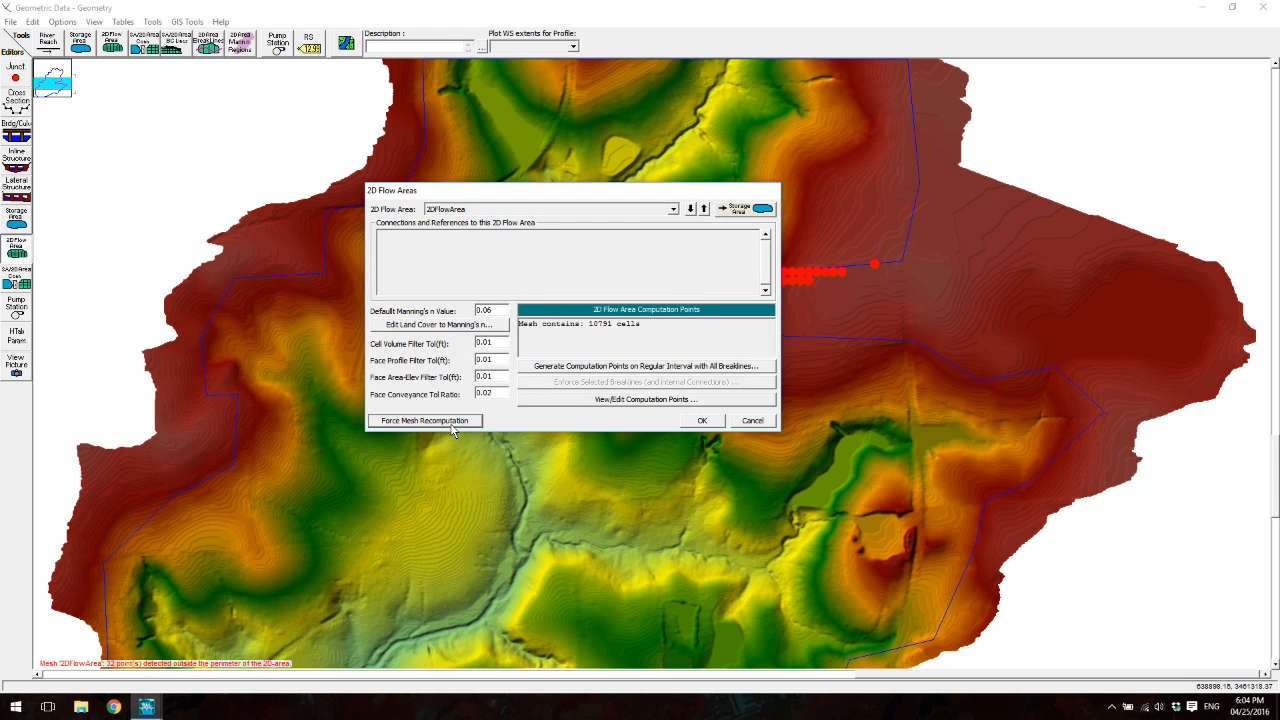
click(701, 422)
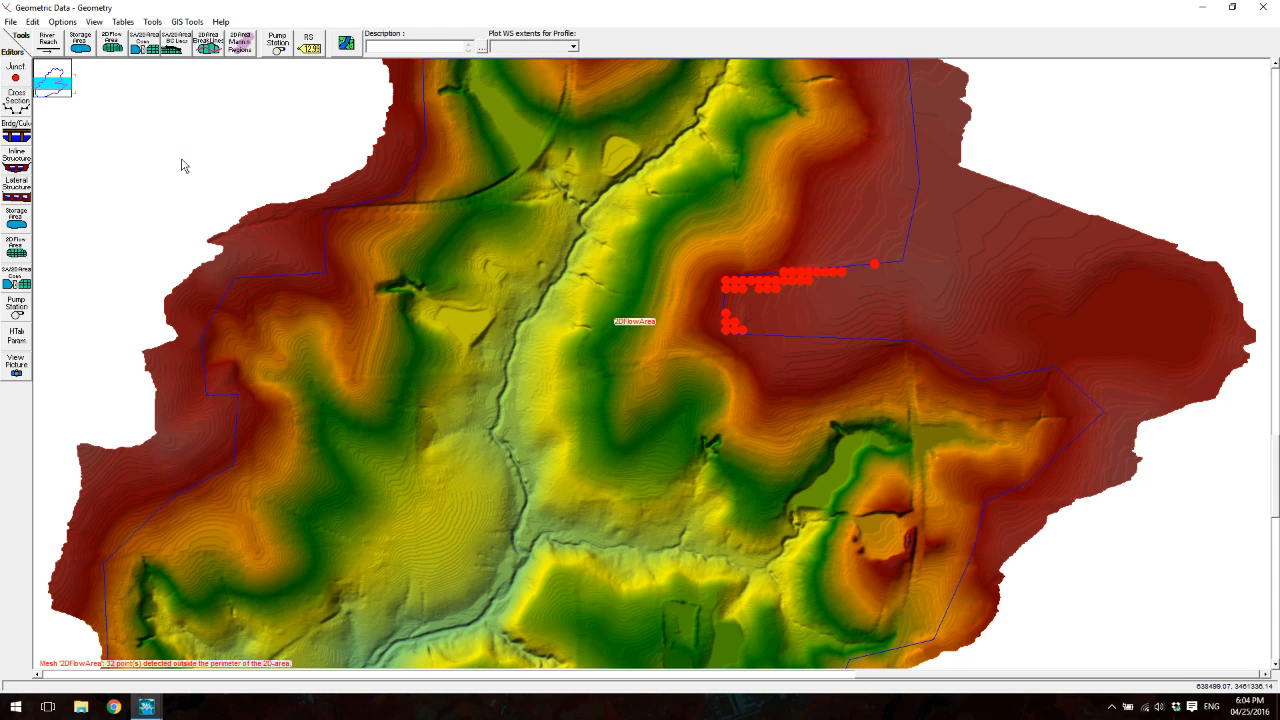
Remove the flagged cell points outside the perimeter at the notch's southwestern corner.
click(33, 22)
click(62, 81)
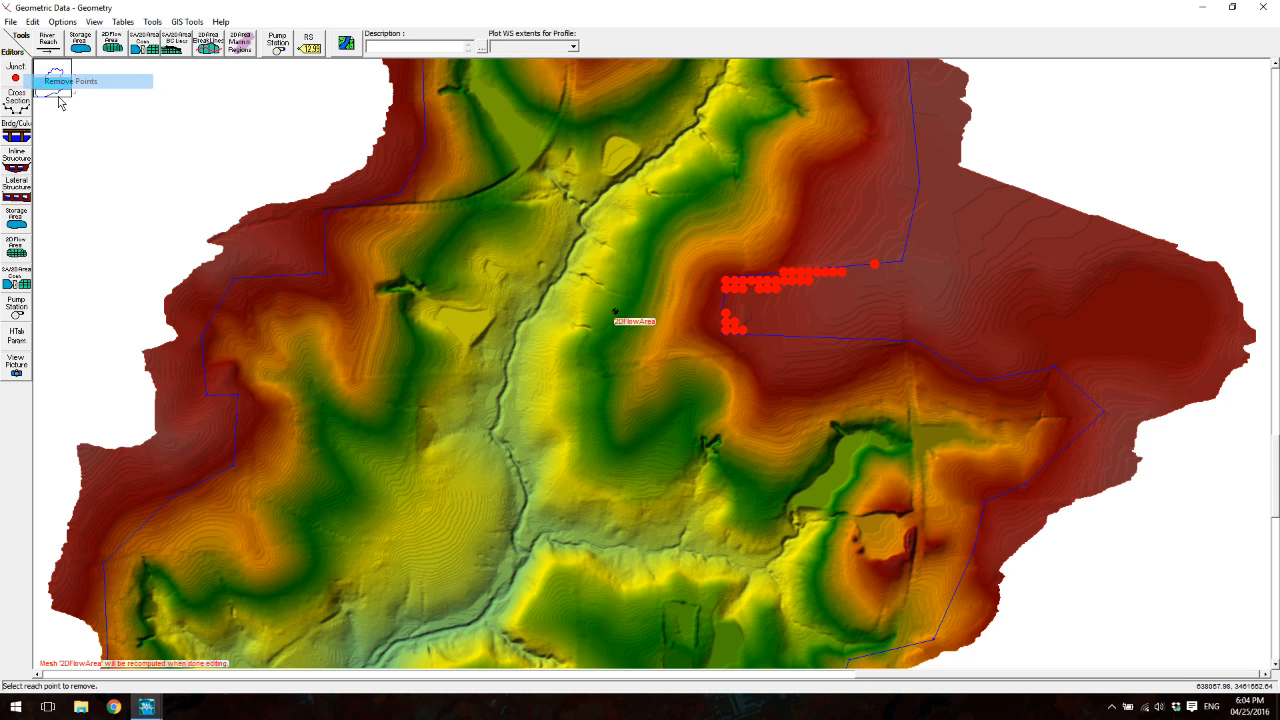
click(727, 314)
click(727, 322)
click(727, 330)
click(735, 330)
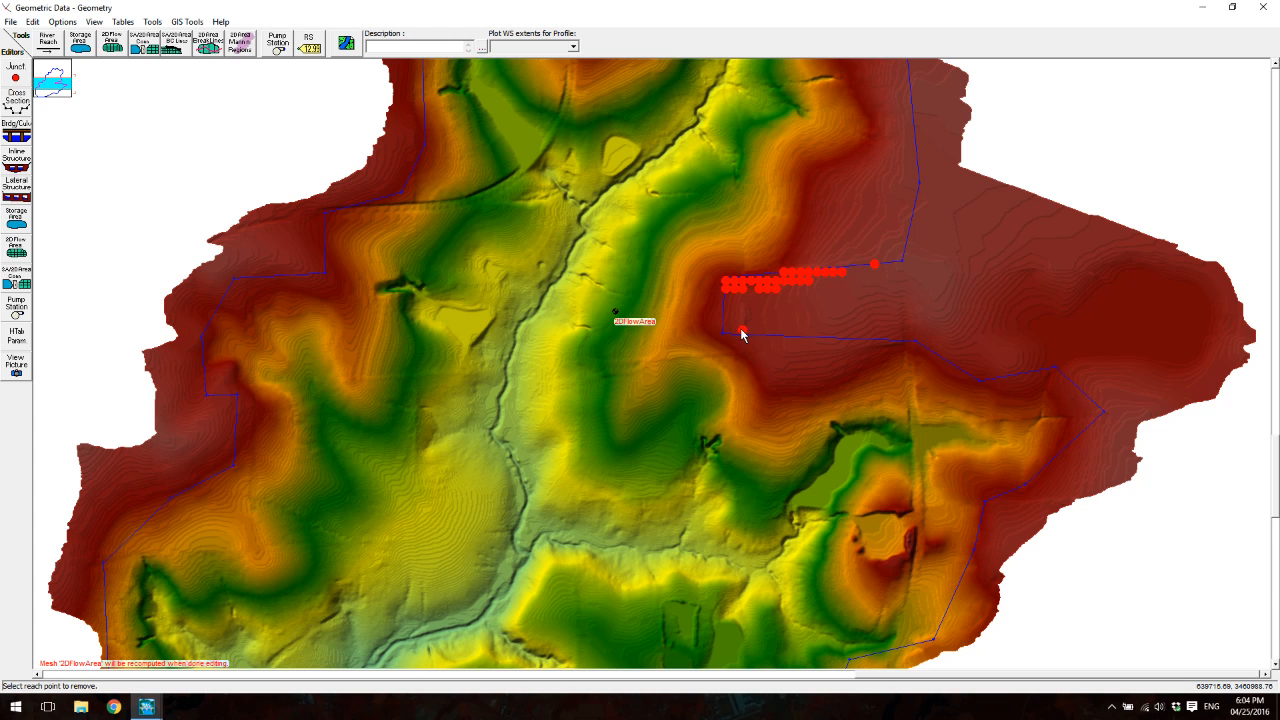
Remove the remaining flagged cell points along the notch's northern edge and finish point editing so the mesh is rebuilt.
click(726, 281)
click(737, 282)
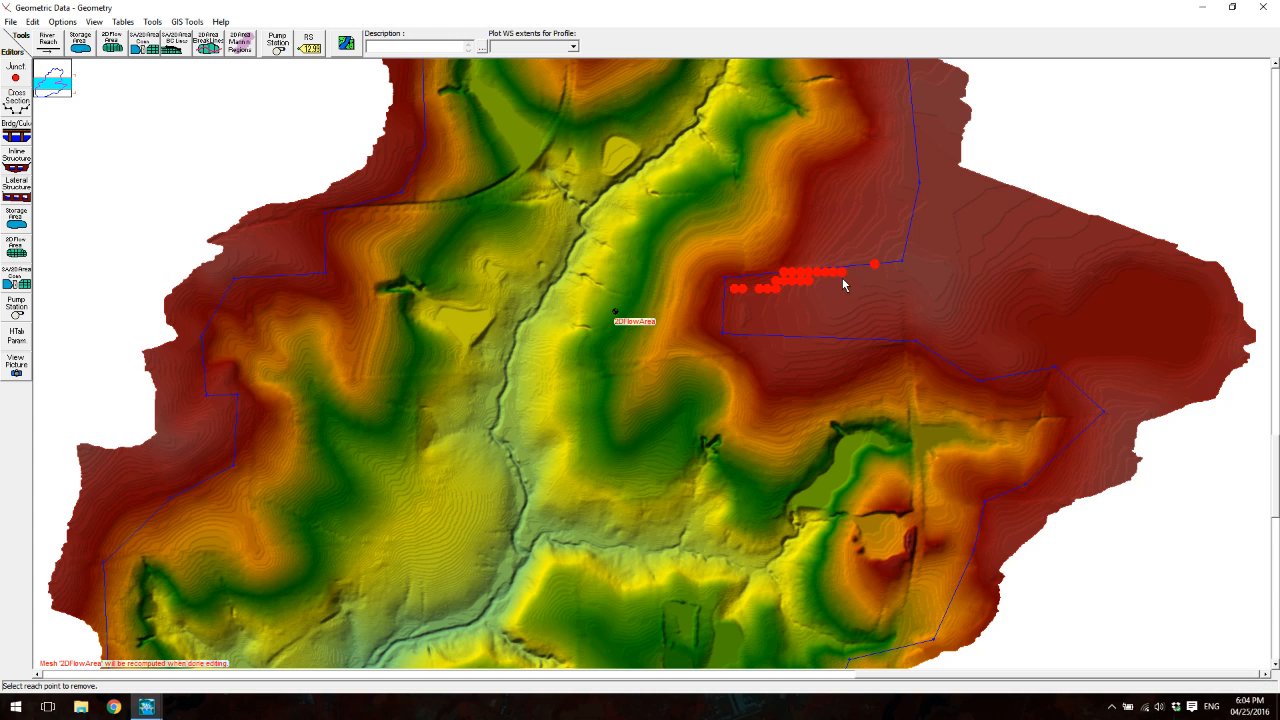
click(737, 289)
click(742, 289)
click(775, 289)
click(791, 273)
click(784, 273)
click(778, 281)
click(785, 282)
click(793, 282)
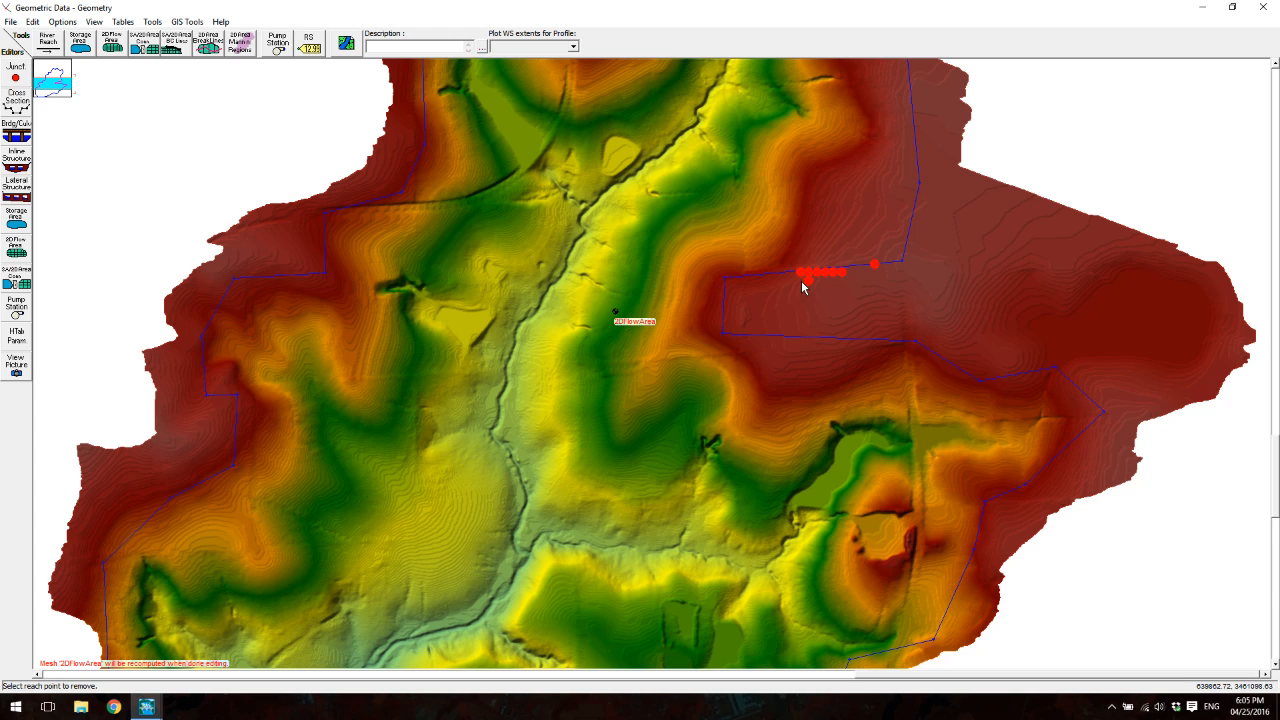
click(806, 274)
click(814, 274)
click(821, 274)
click(825, 274)
click(832, 273)
click(840, 273)
click(874, 265)
click(33, 22)
click(62, 63)
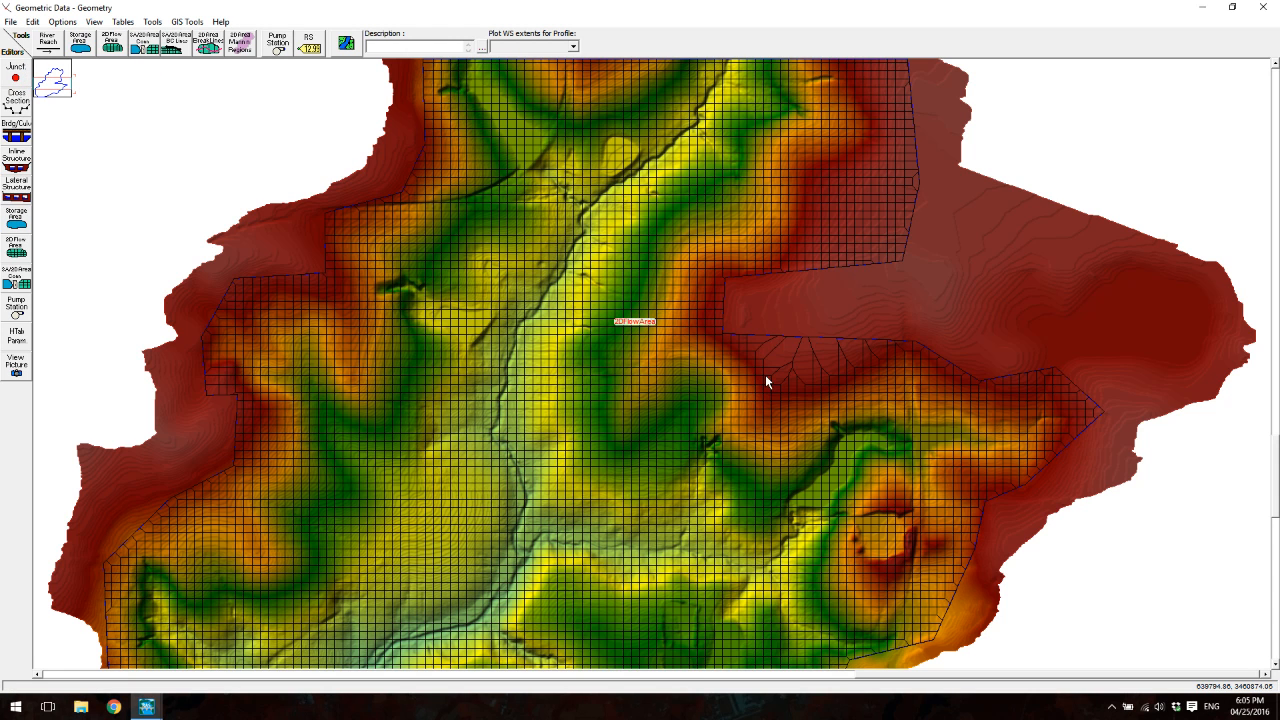
Force a mesh recomputation of 2DFlowArea and accept the 2D flow area settings.
scroll(642, 385, down, 3)
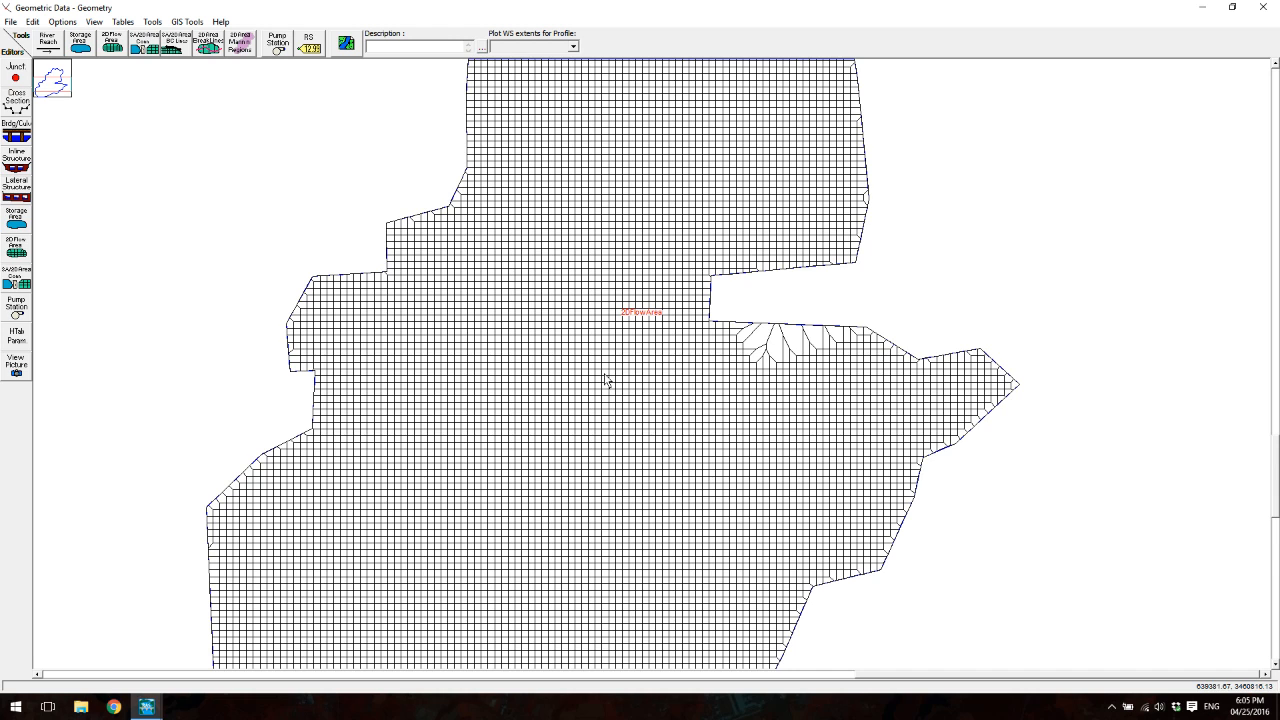
right_click(549, 323)
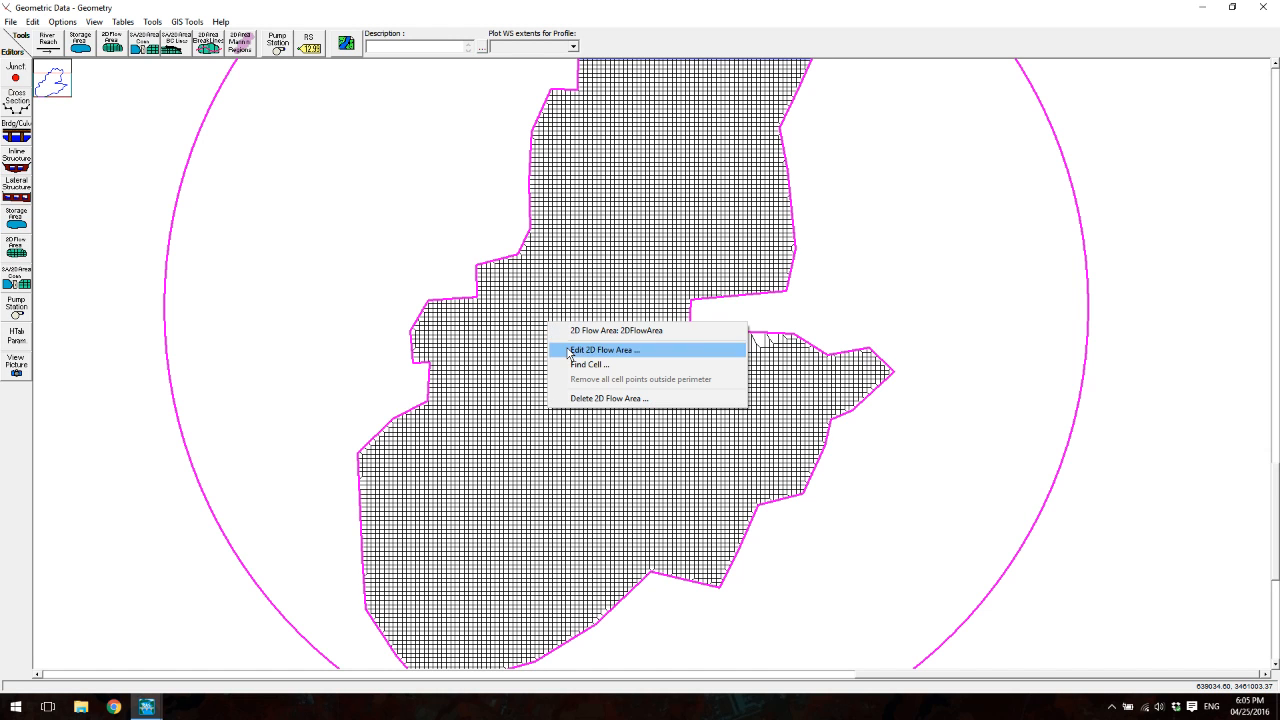
click(610, 349)
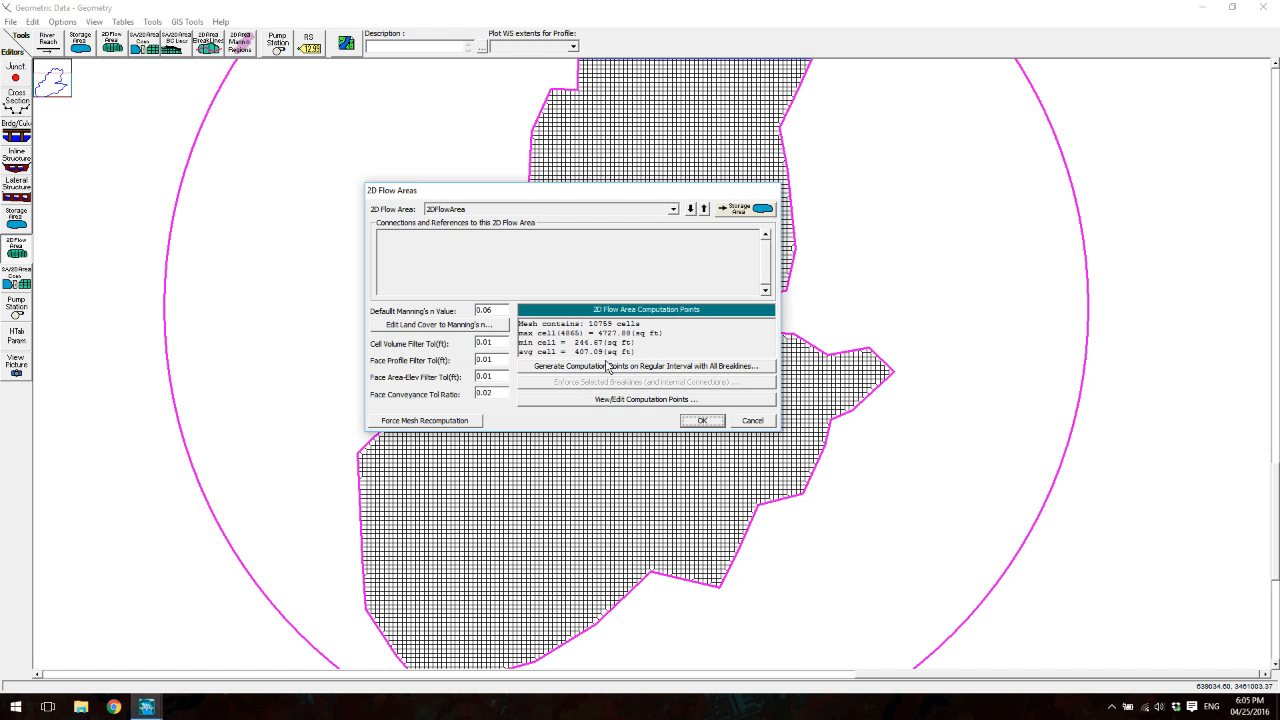
click(425, 420)
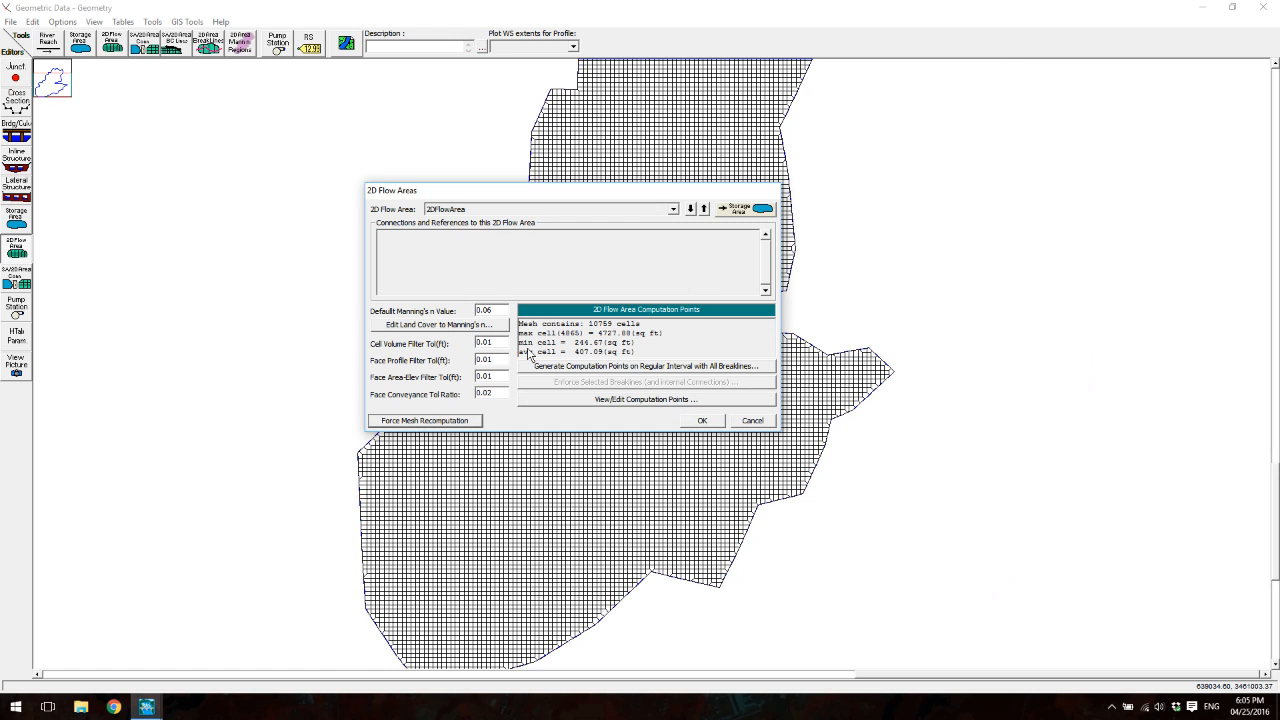
click(706, 422)
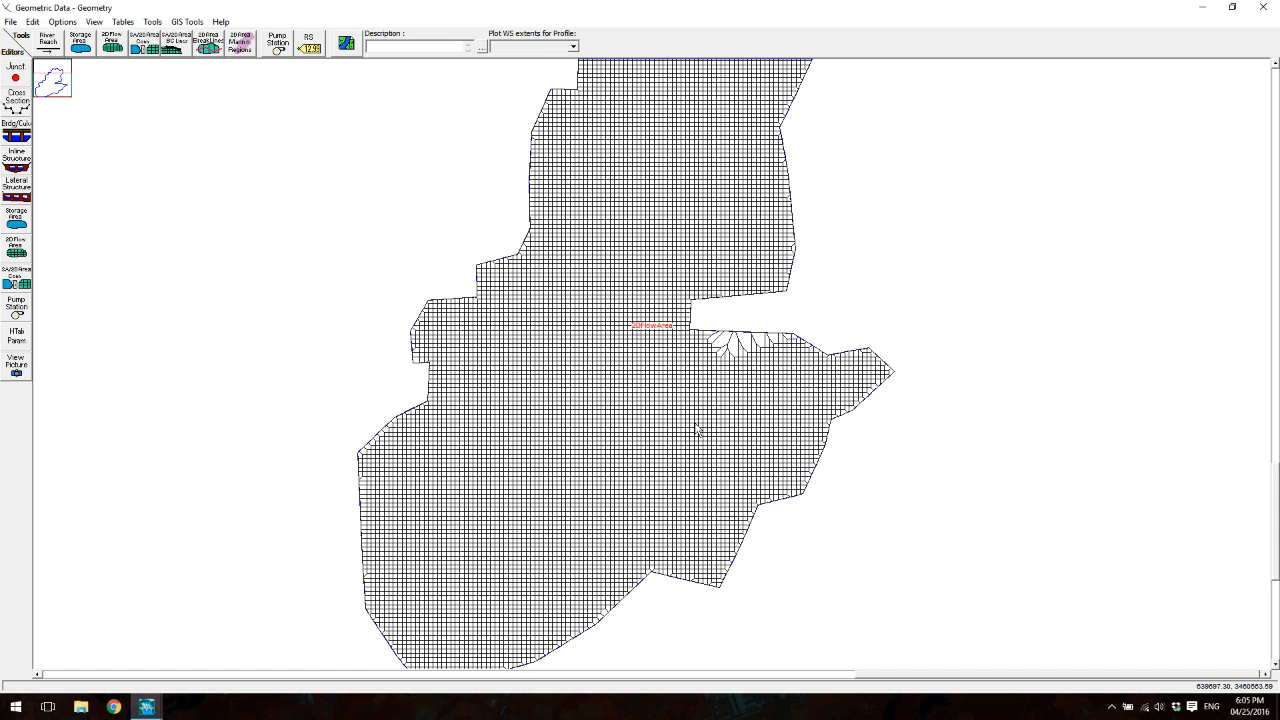
Check the Plot Terrain option in the schematic's background picture settings.
scroll(657, 186, up, 3)
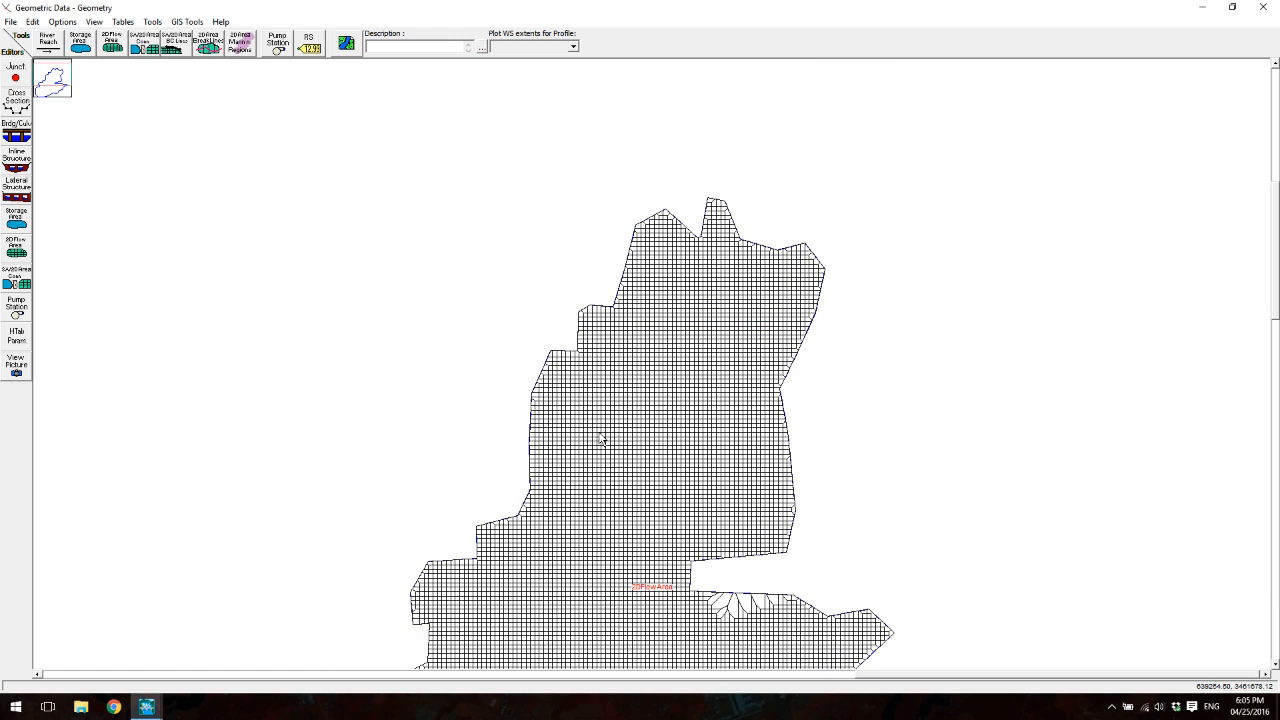
click(346, 43)
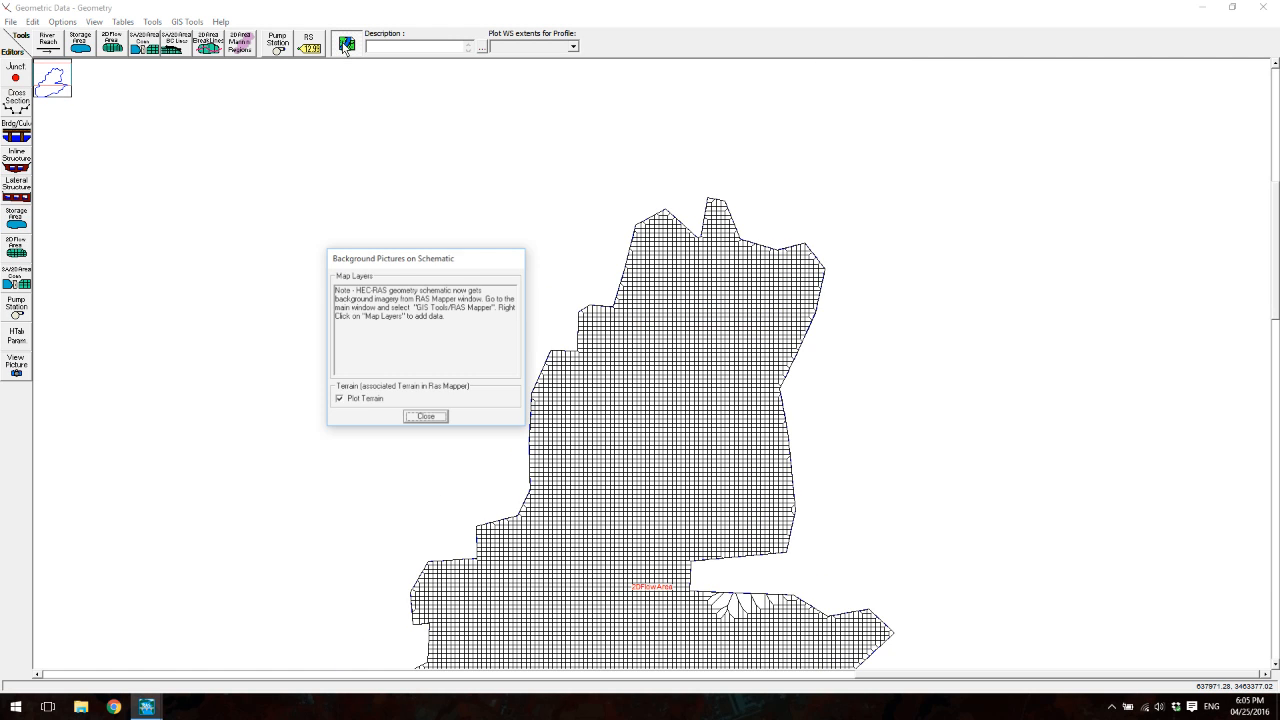
click(436, 416)
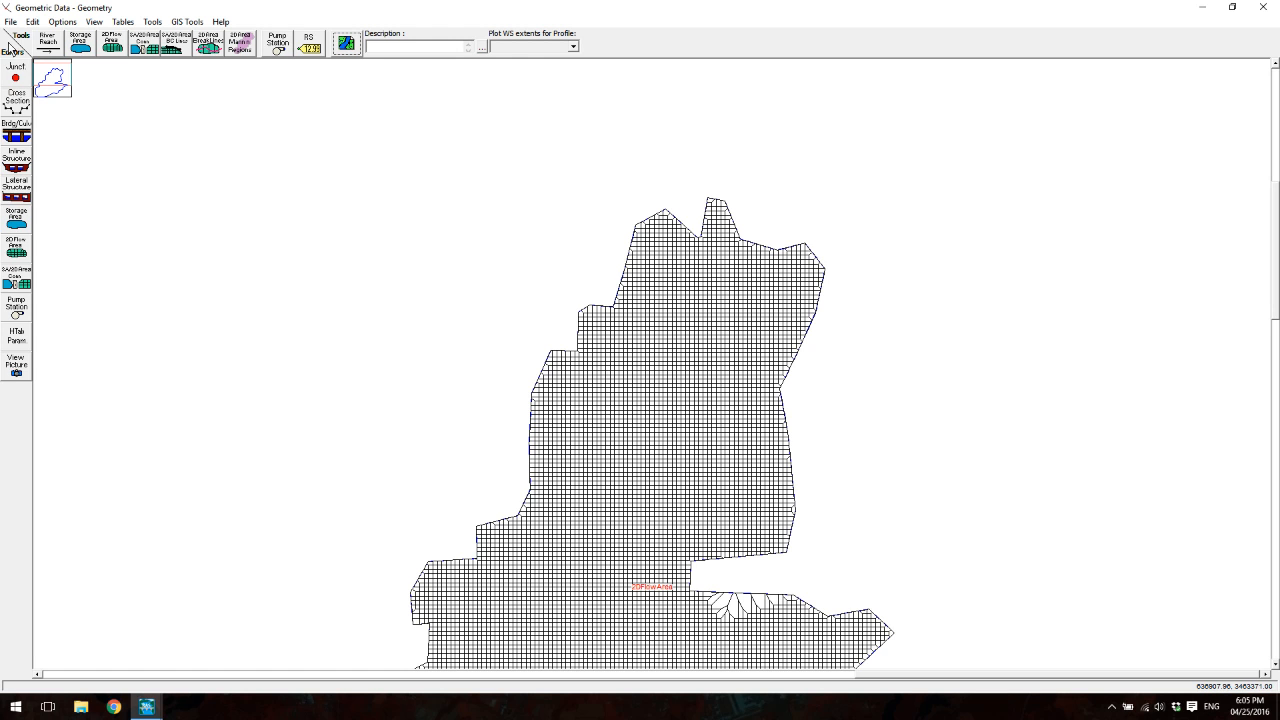
Save the geometry data and close the geometric data editor.
click(10, 21)
click(29, 66)
click(1263, 8)
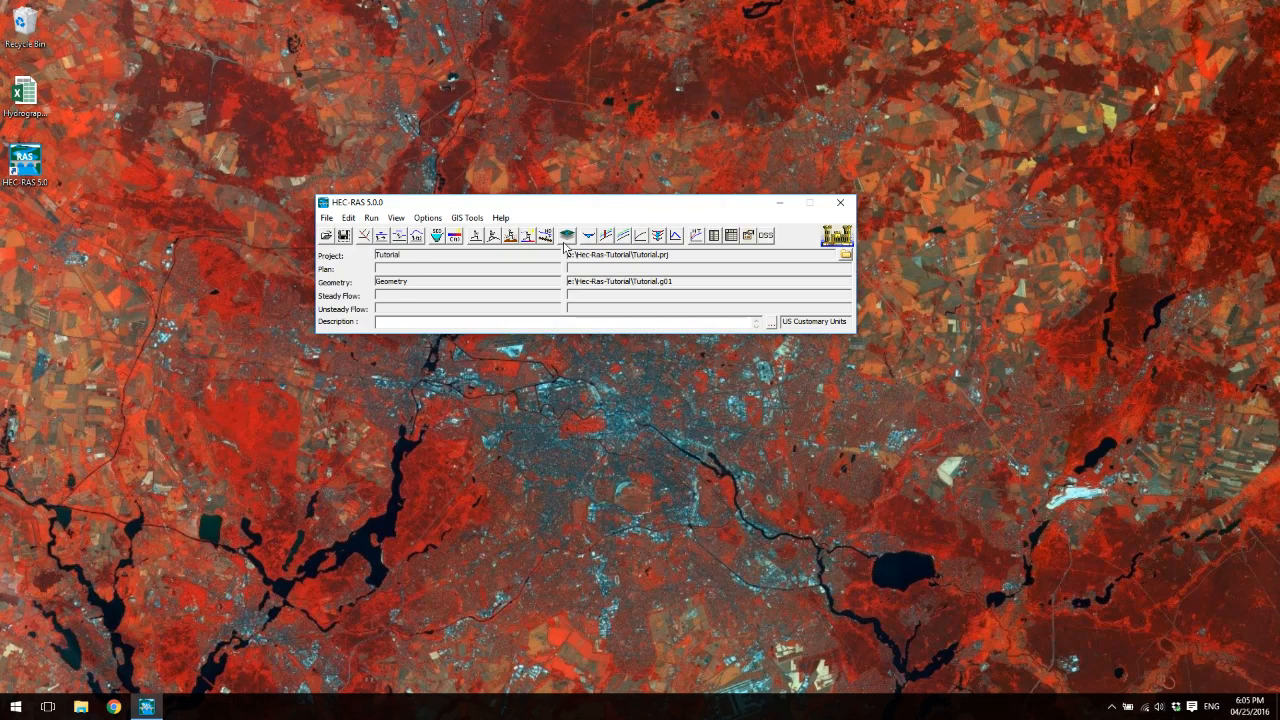
Open RAS Mapper and export the Terrain layer's current view as a JPG image named map, accepting the suggested dpi.
click(576, 238)
right_click(260, 260)
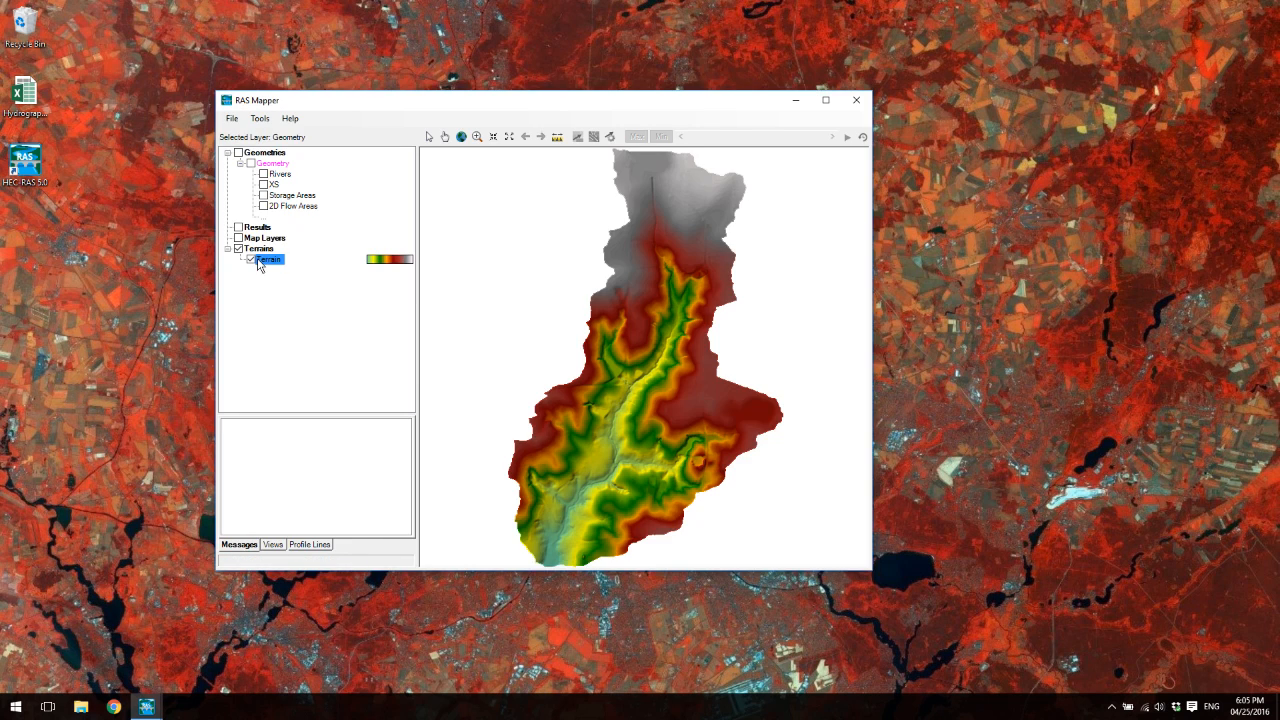
mouse_move(340, 339)
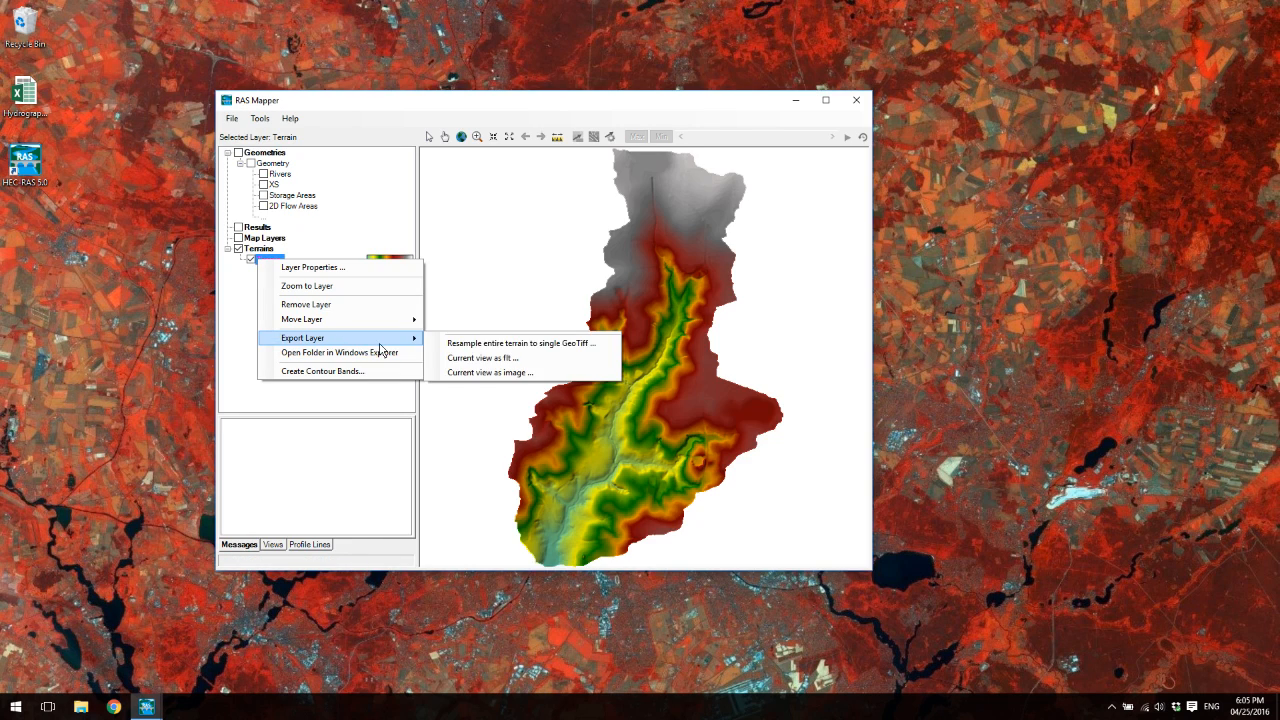
click(508, 374)
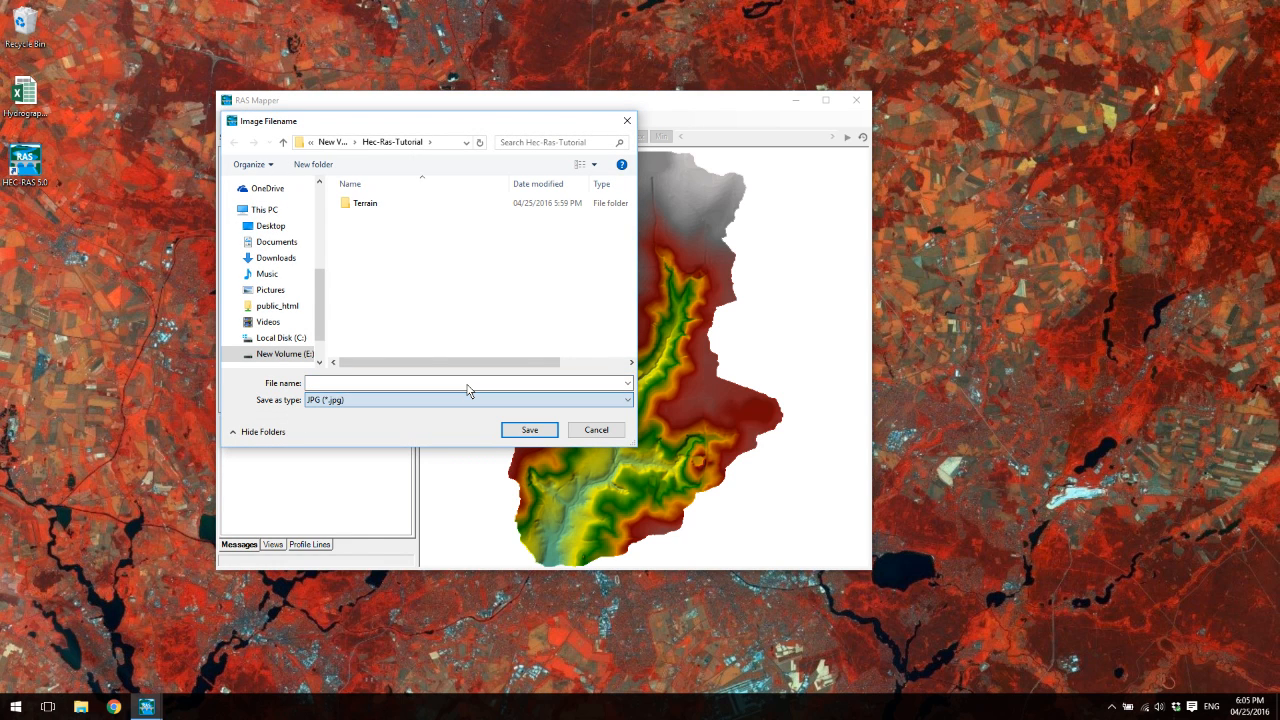
text(map)
click(530, 430)
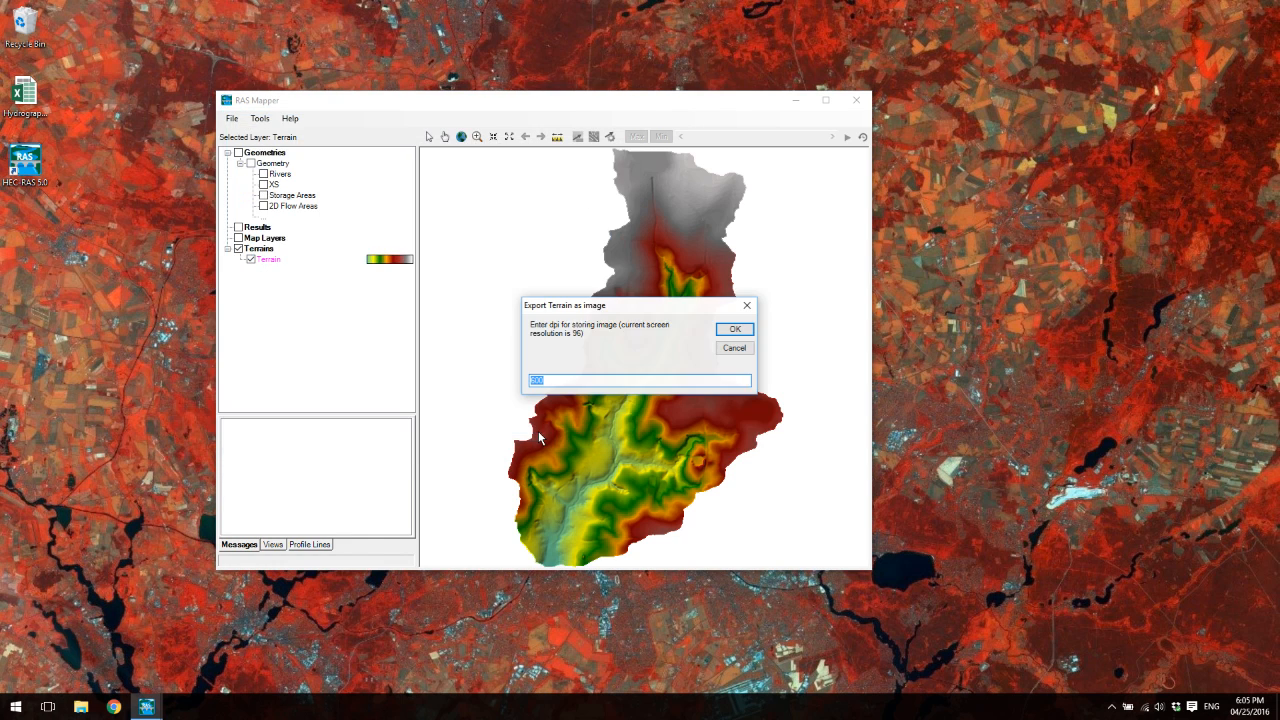
click(723, 333)
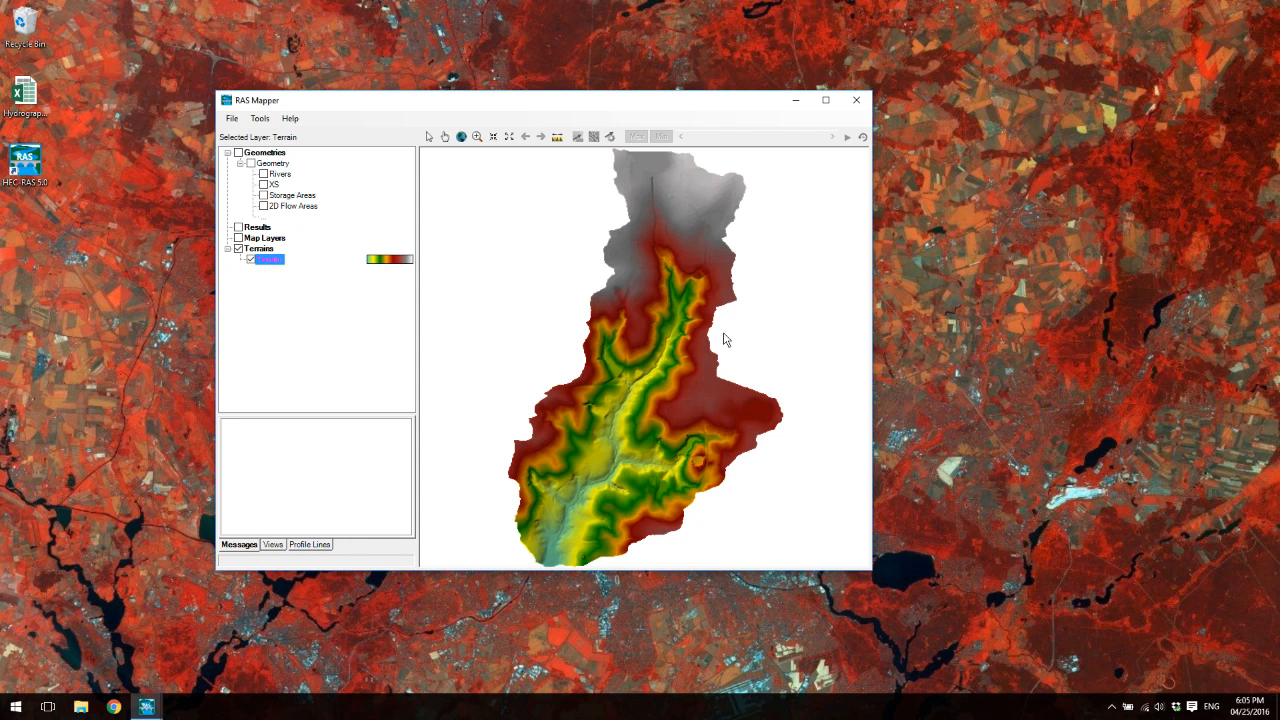
click(728, 391)
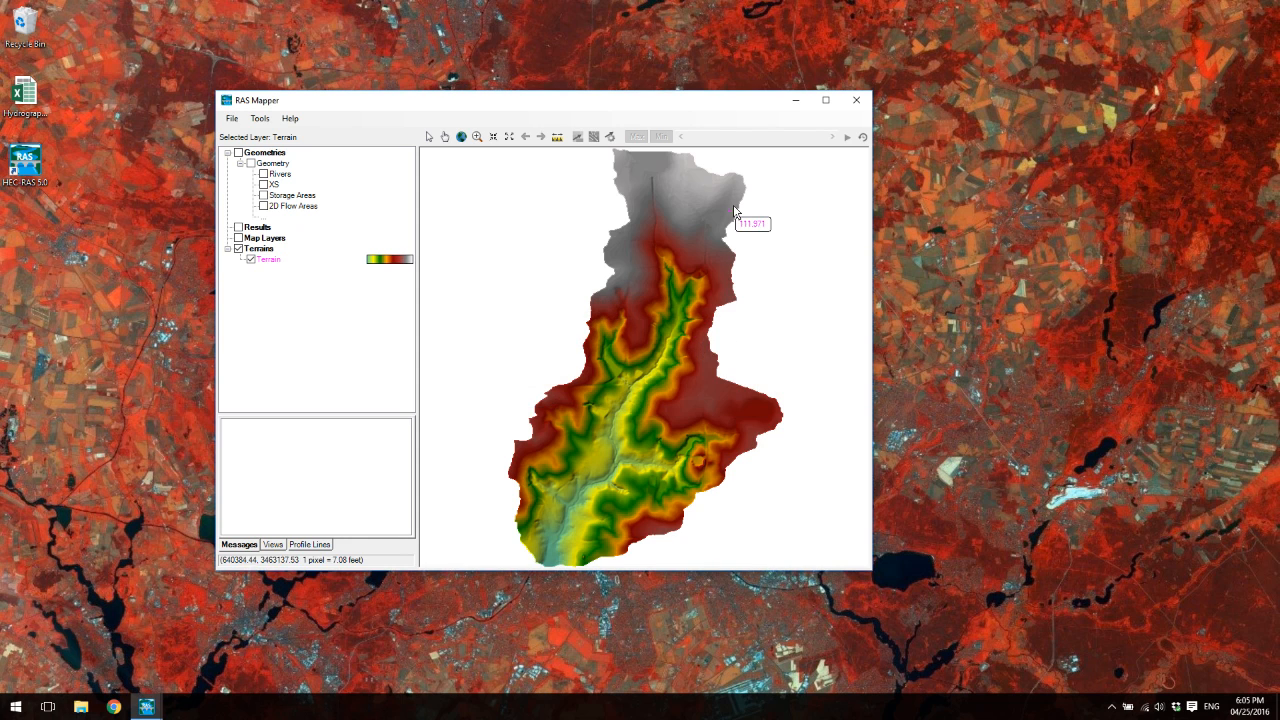
Add map.jpg from the Hec-Ras-Tutorial folder as a map layer and close RAS Mapper.
right_click(260, 238)
click(285, 249)
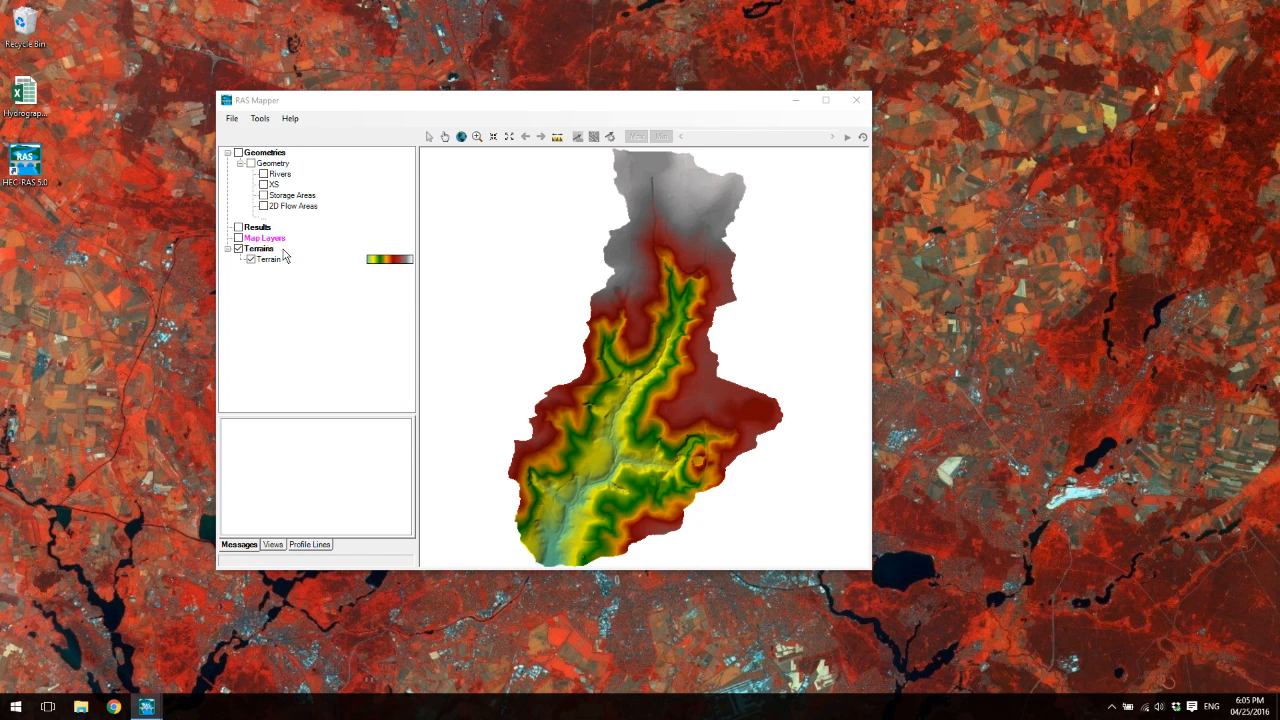
click(577, 411)
click(540, 435)
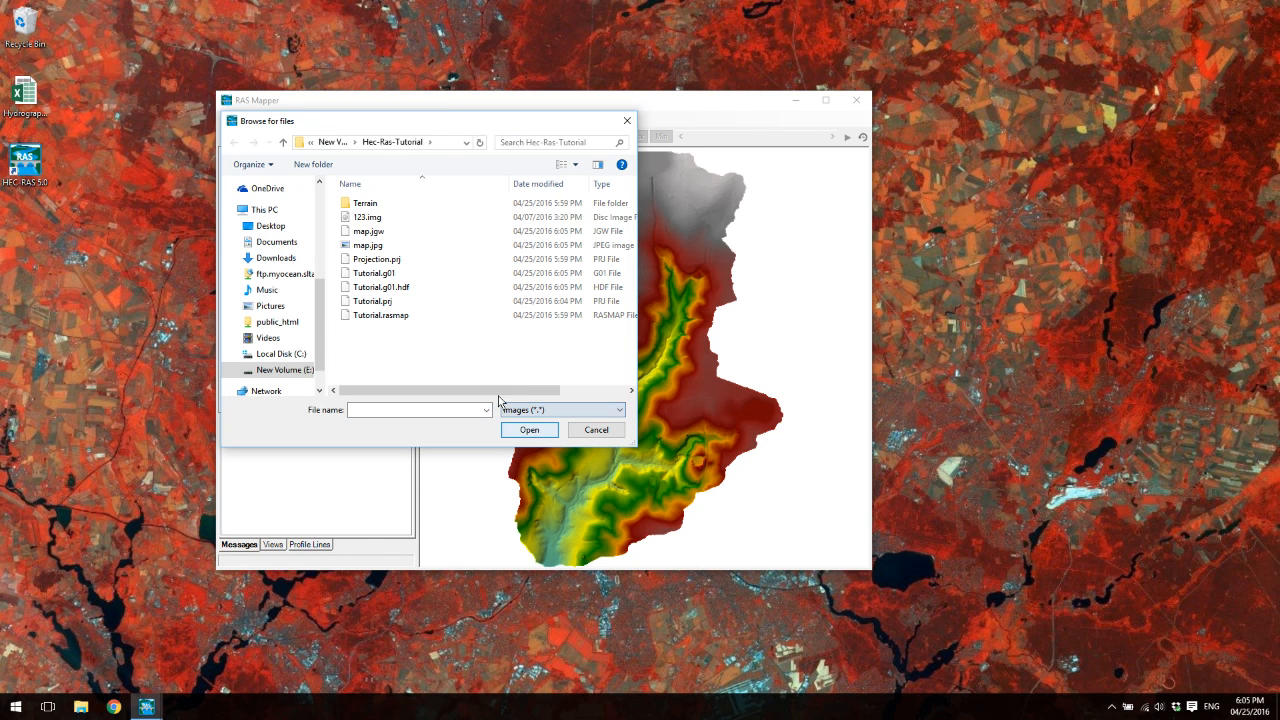
double_click(367, 245)
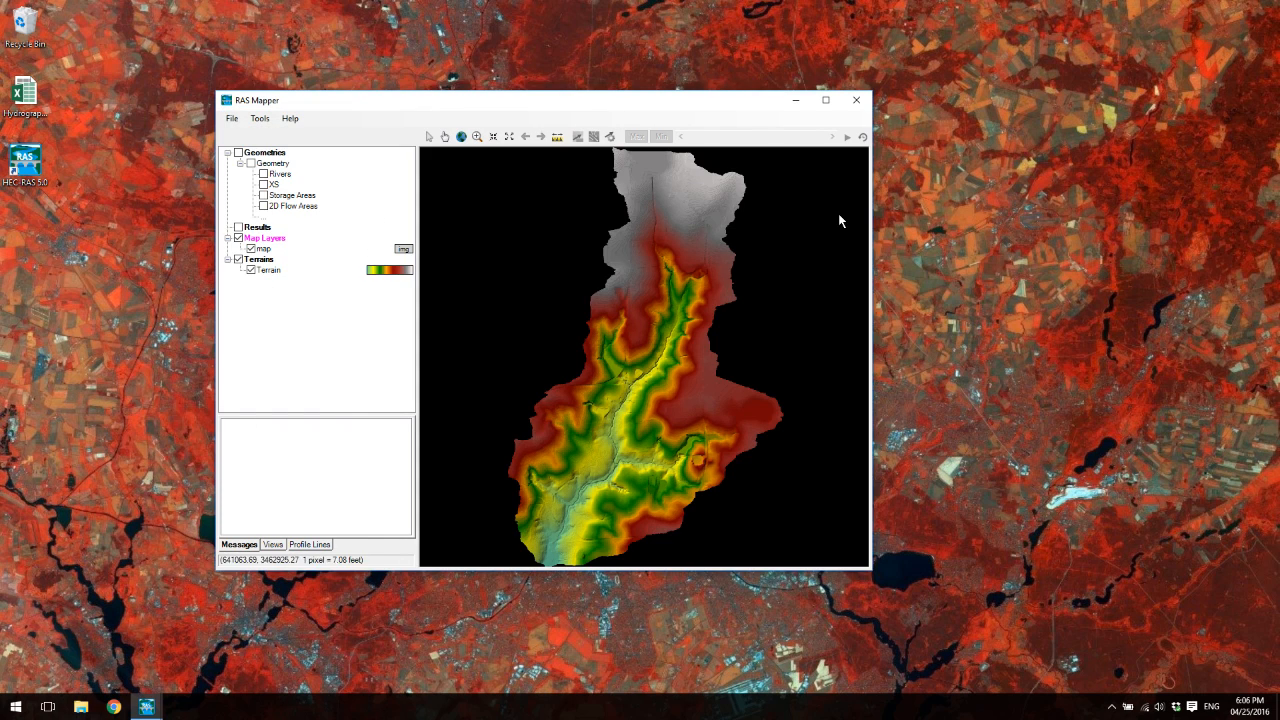
click(856, 100)
Reopen the geometric data editor and show the map layer as the schematic's background picture.
click(349, 218)
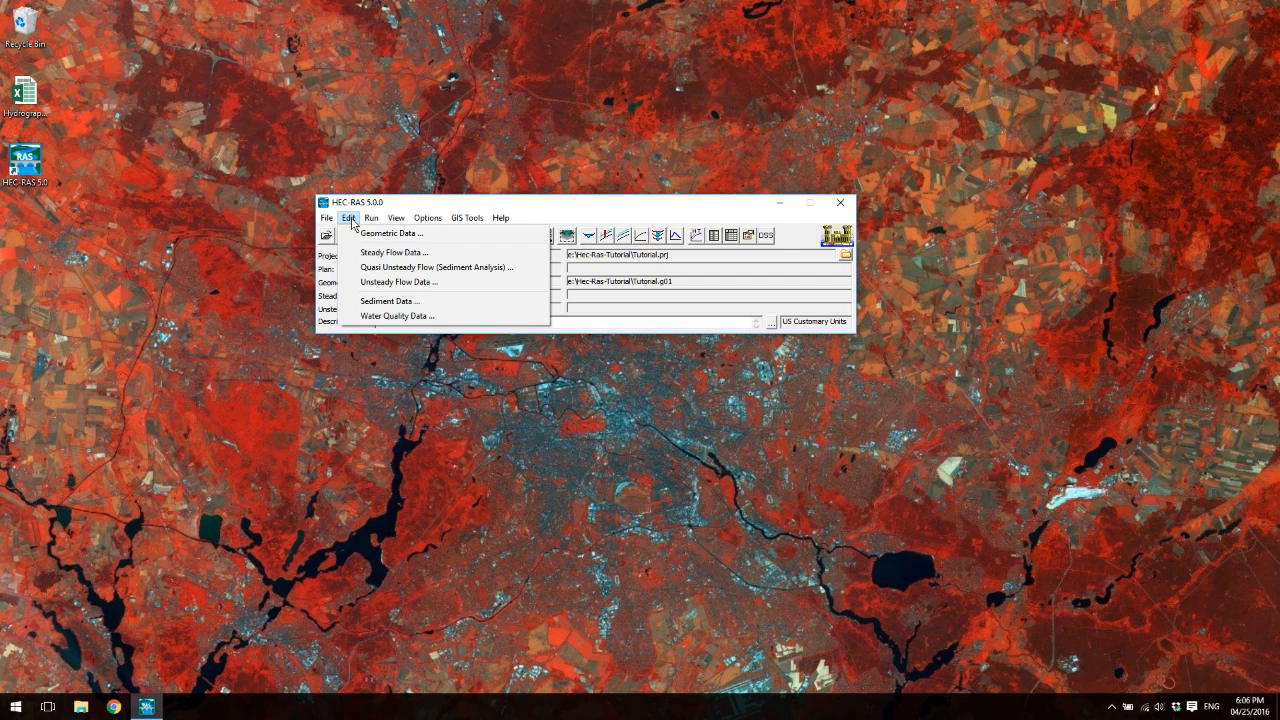
click(365, 233)
click(346, 42)
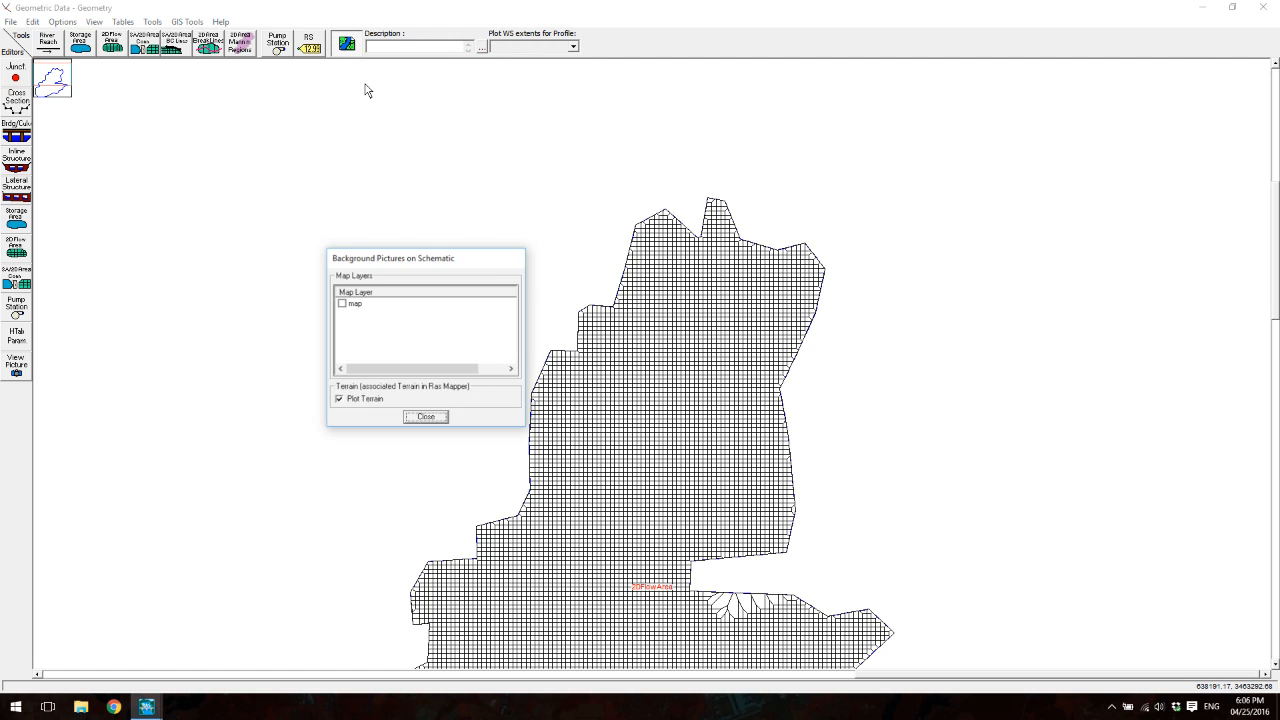
click(341, 303)
click(426, 417)
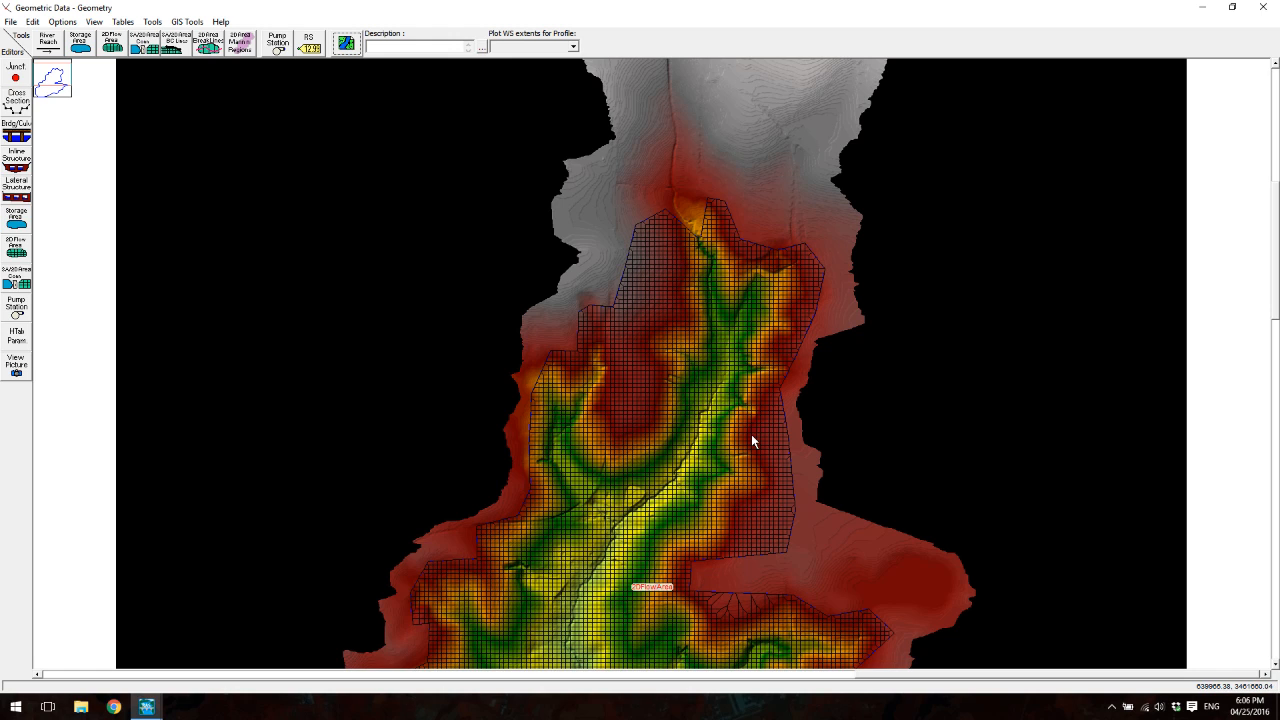
Save the geometry and draw a boundary condition line about 16 units long across the channel at the mesh's northern notch, named UpstreamBC.
drag(636, 431, 668, 192)
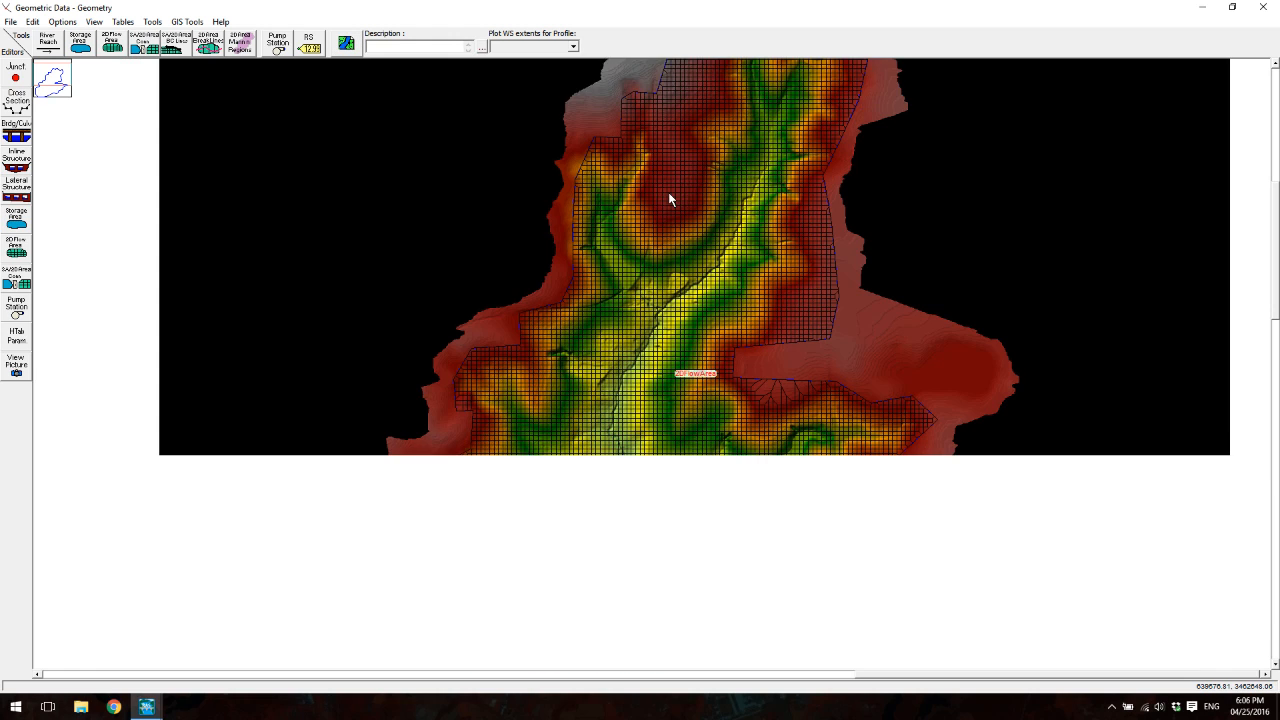
scroll(641, 404, up, 3)
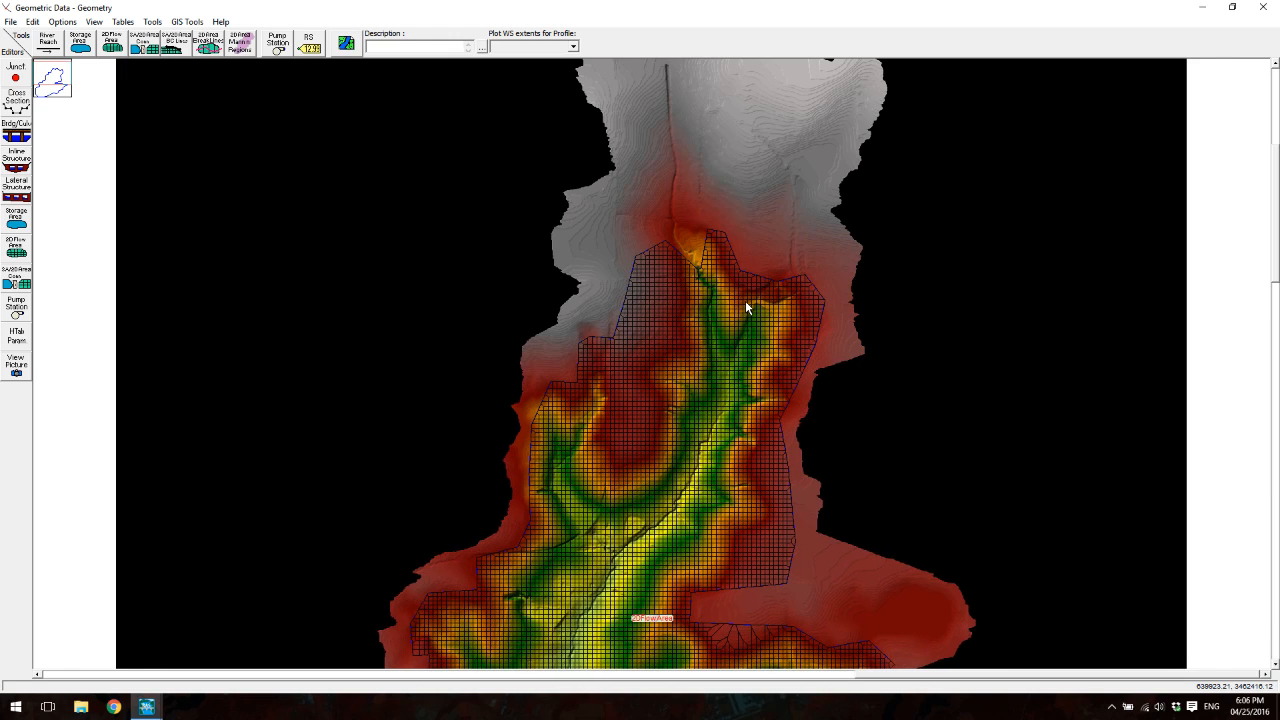
scroll(735, 295, up, 1)
scroll(726, 292, up, 1)
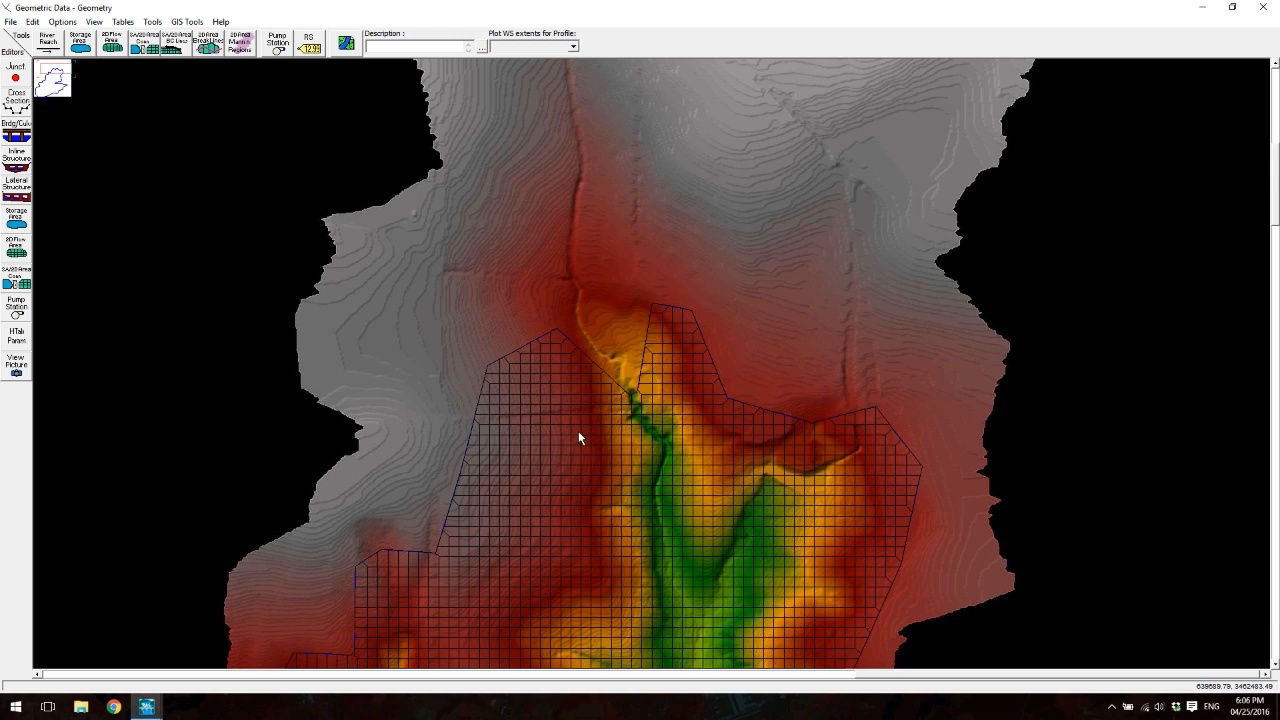
scroll(750, 385, up, 1)
scroll(744, 335, up, 1)
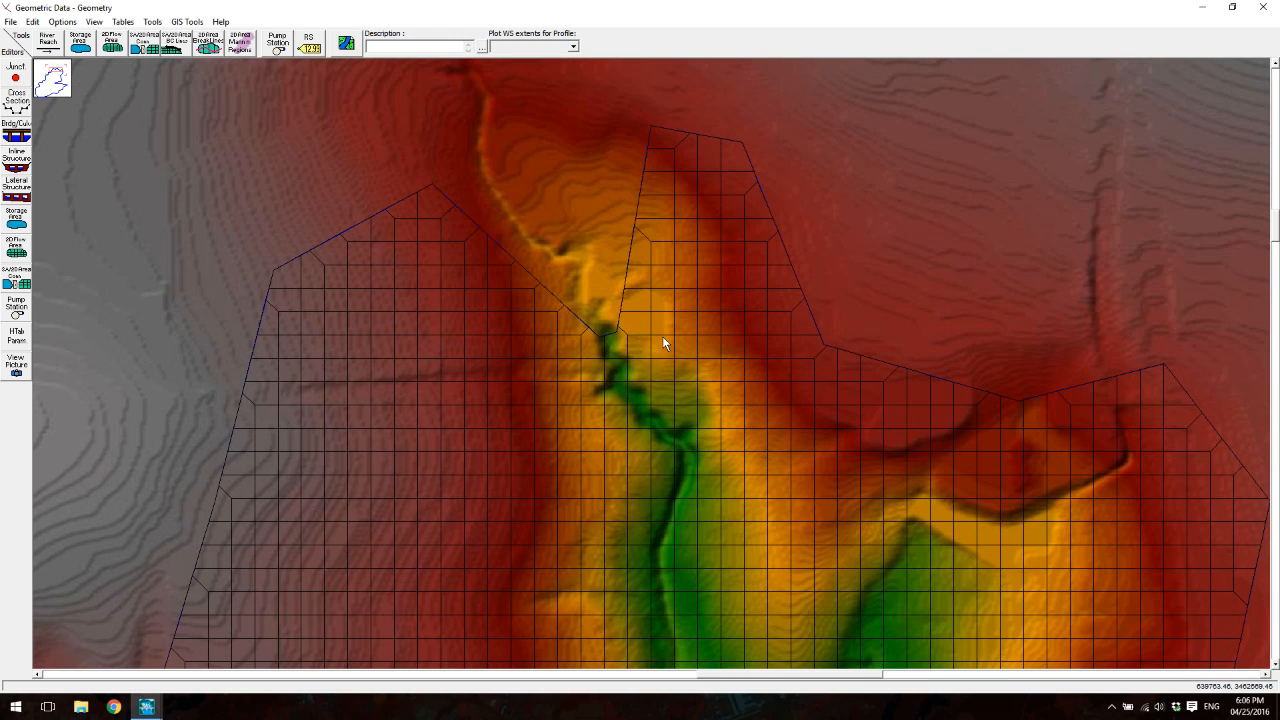
scroll(662, 336, up, 1)
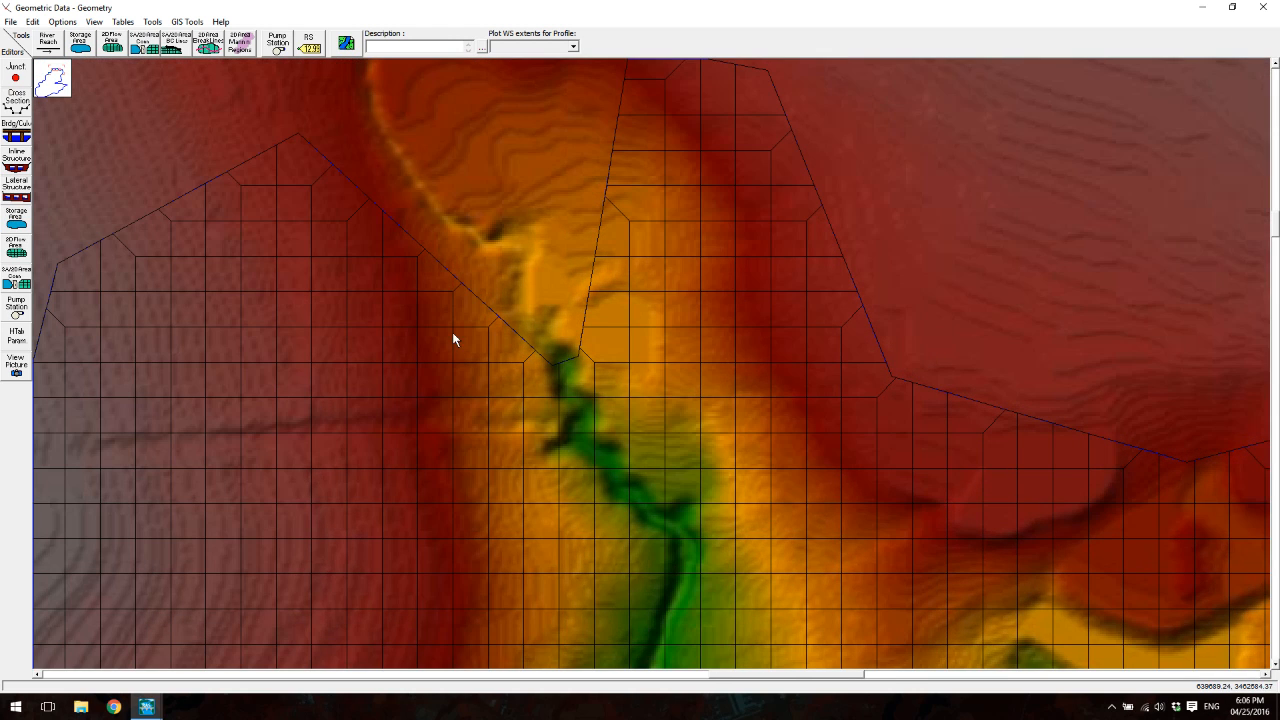
click(66, 25)
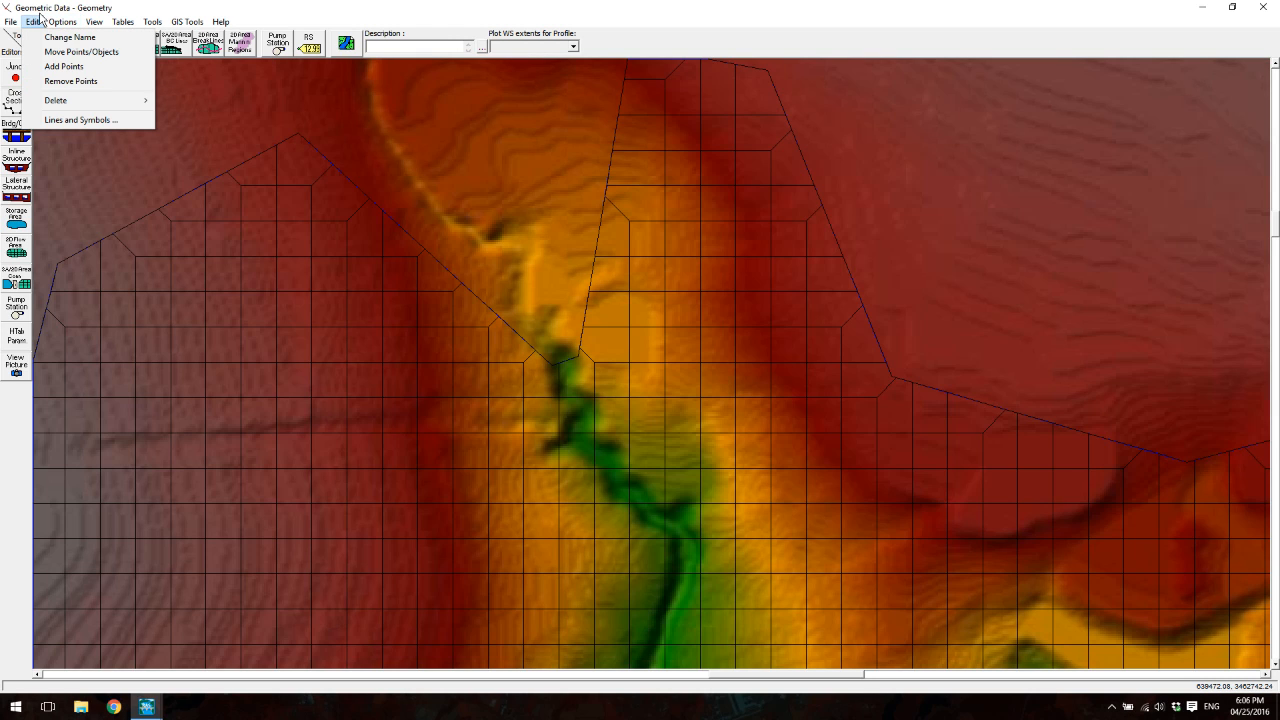
click(44, 24)
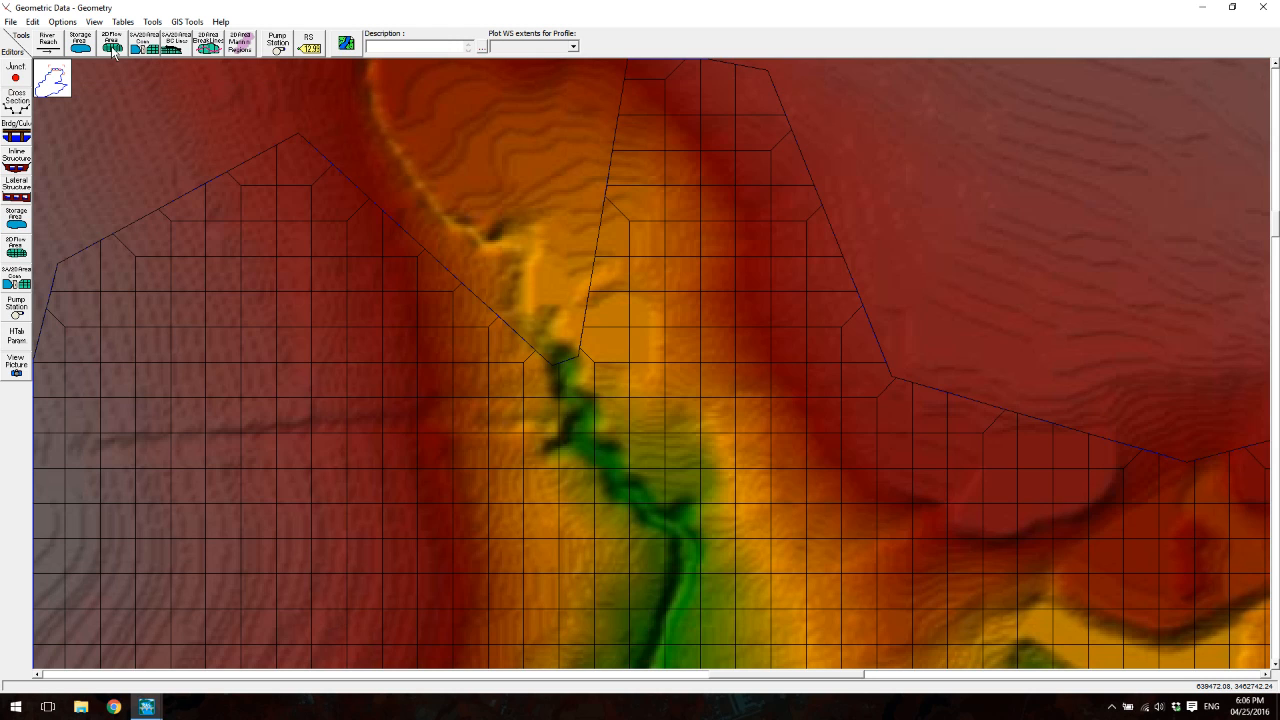
click(12, 23)
click(42, 66)
click(176, 46)
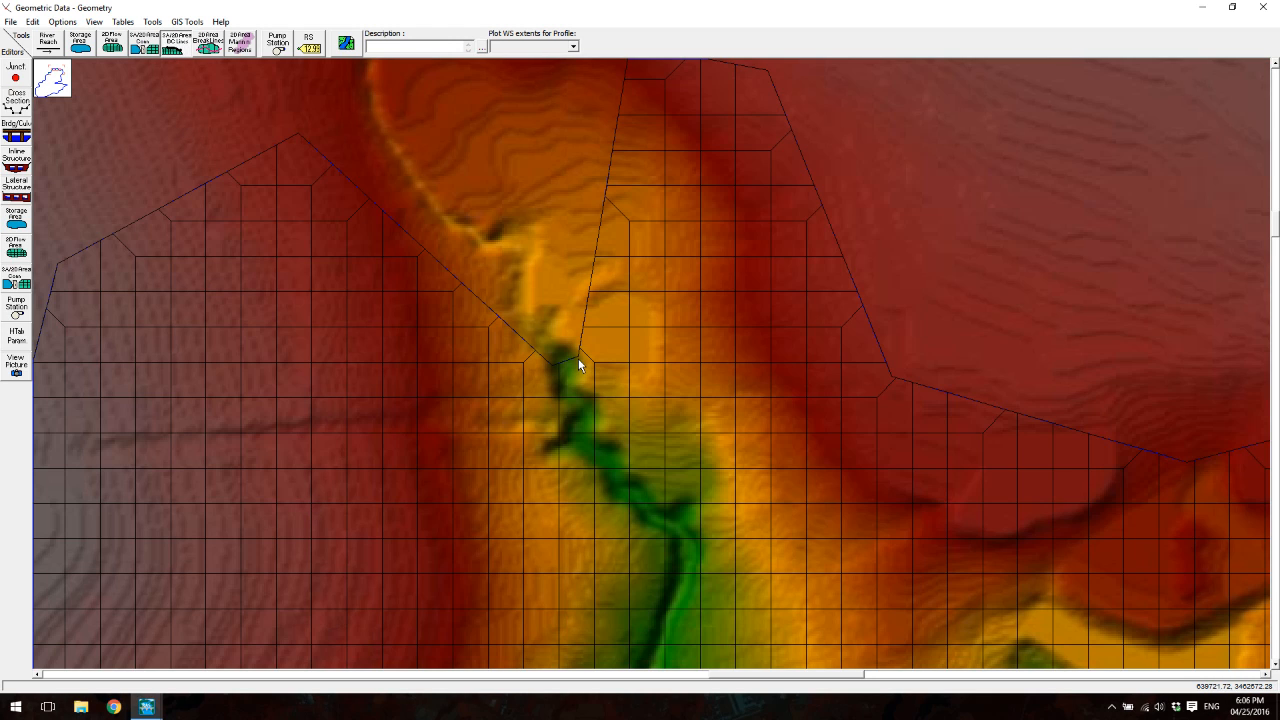
click(578, 358)
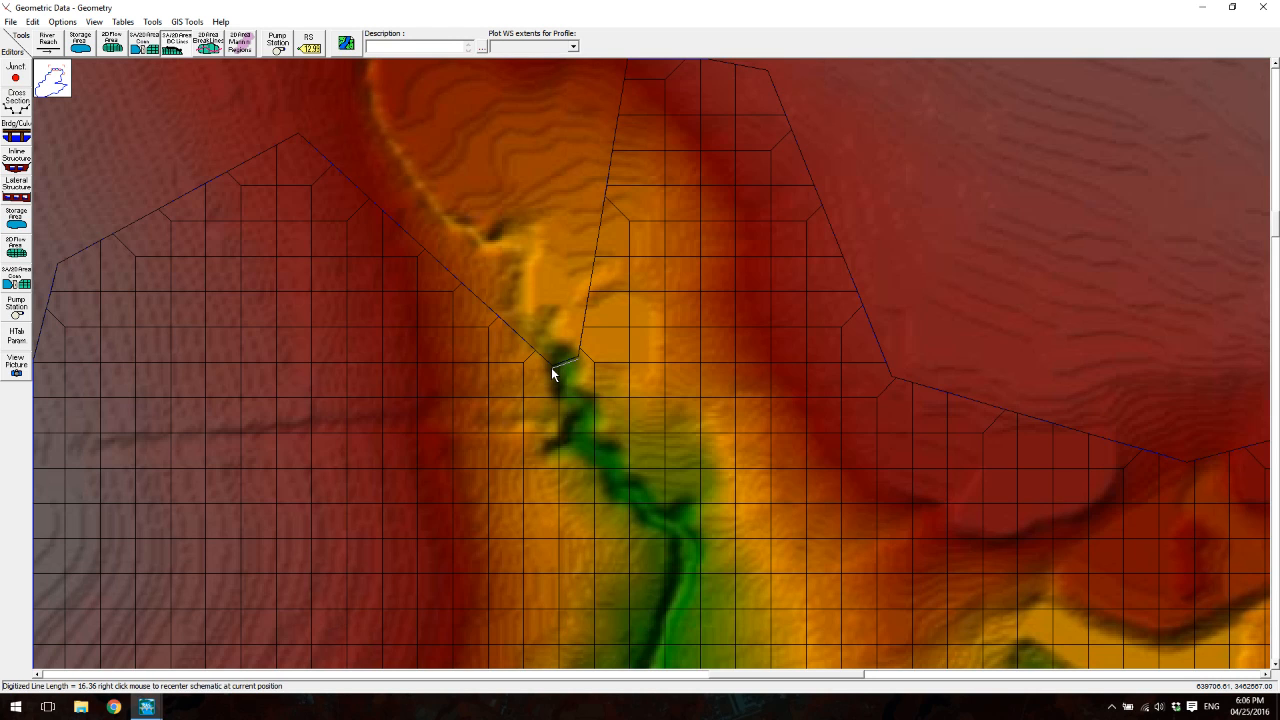
double_click(553, 373)
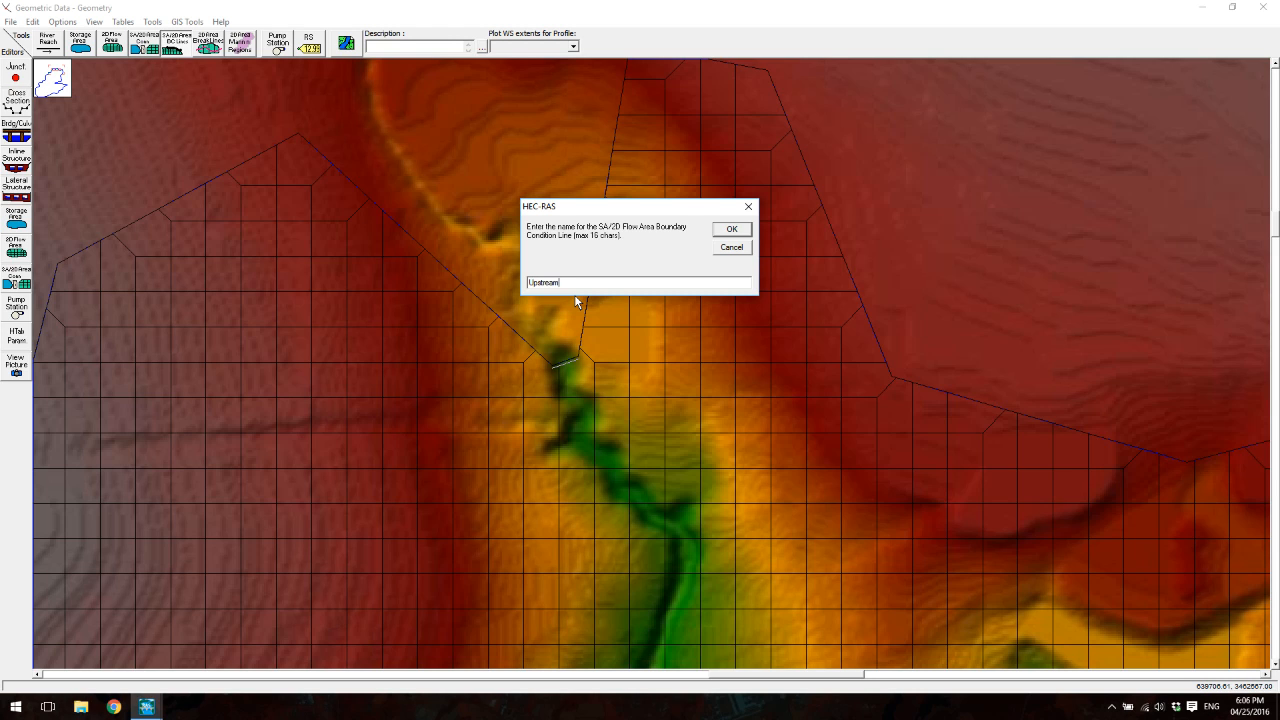
click(738, 231)
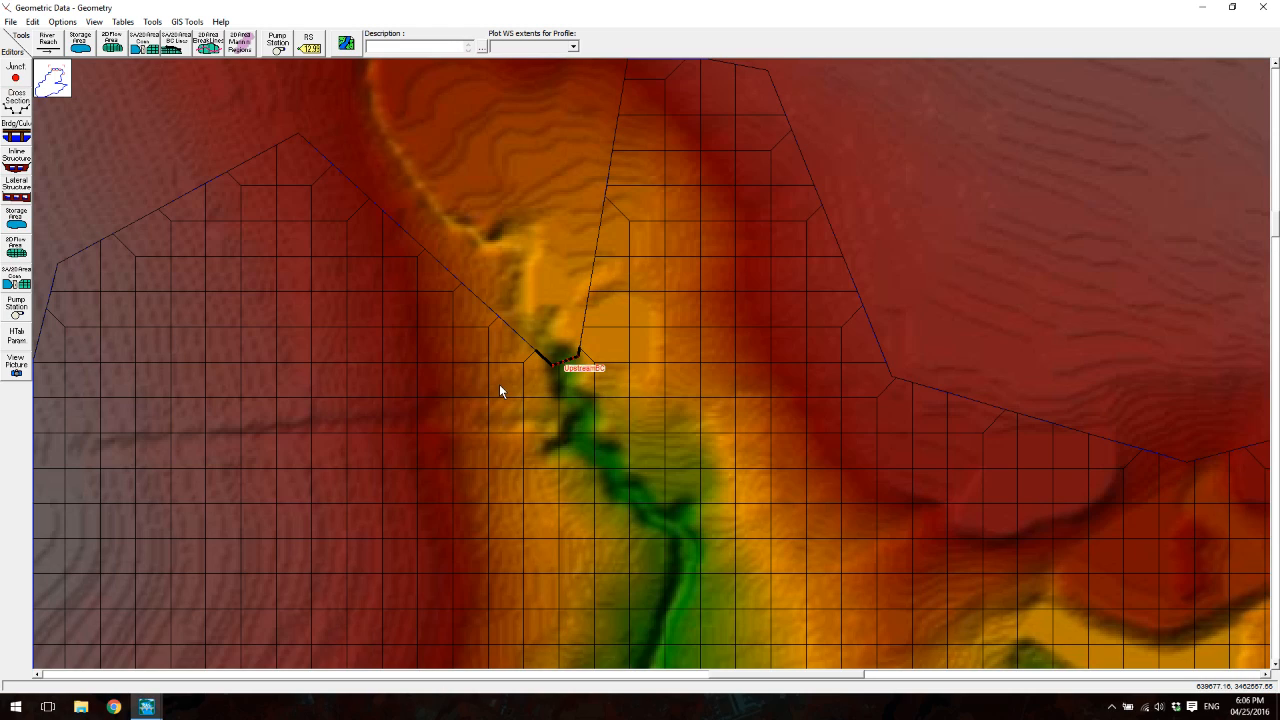
Try to draw a boundary condition line along the mesh's southern edge where the channel leaves the flow area.
scroll(499, 384, down, 6)
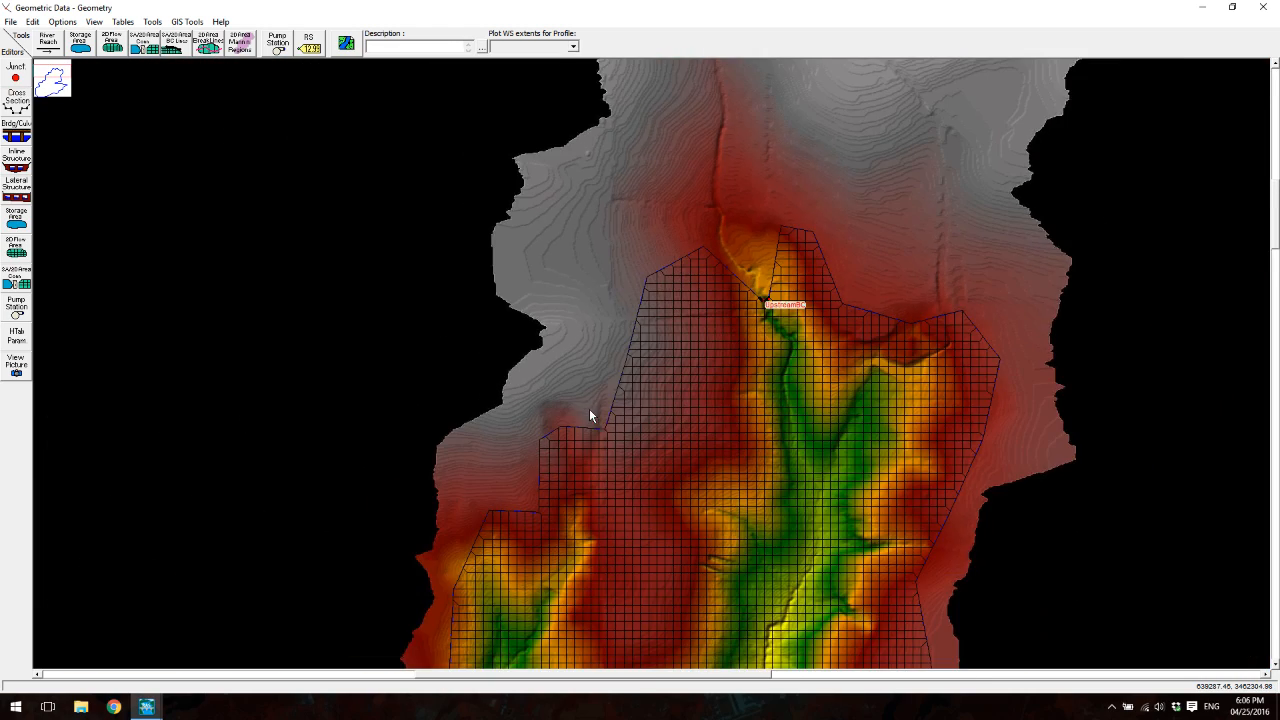
scroll(590, 412, down, 1)
drag(704, 412, 712, 192)
drag(696, 340, 696, 132)
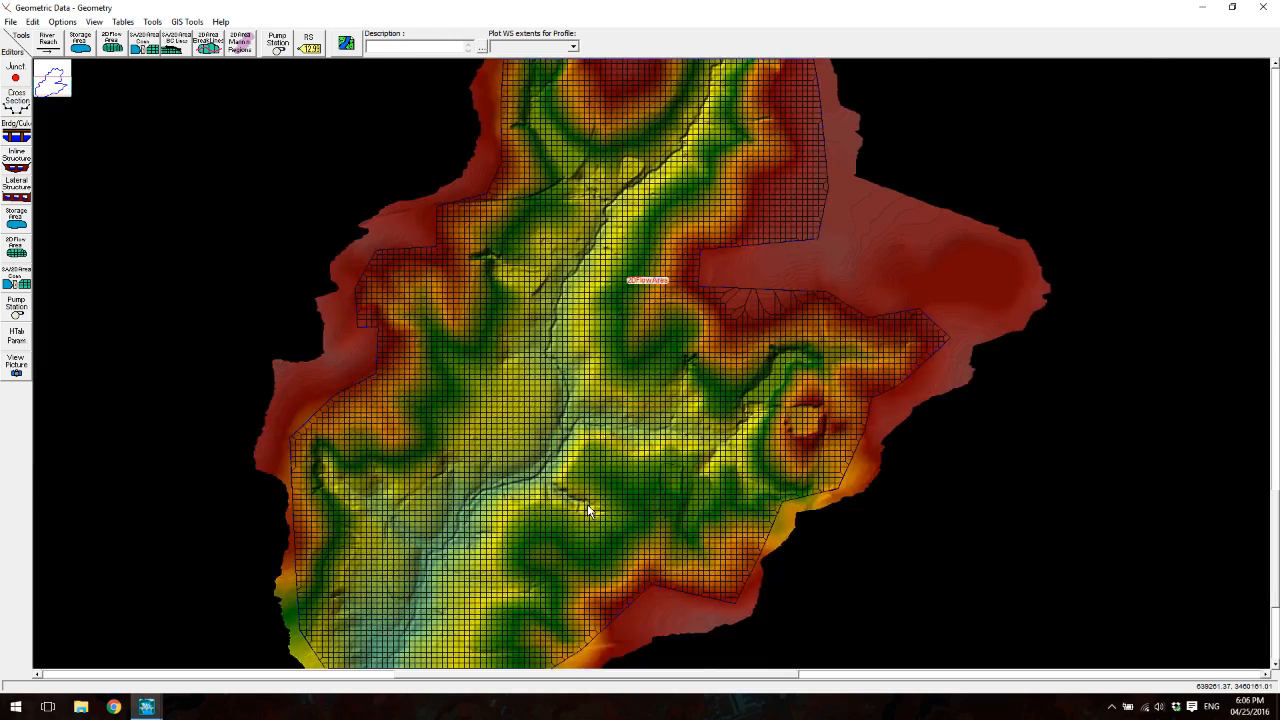
drag(588, 511, 588, 445)
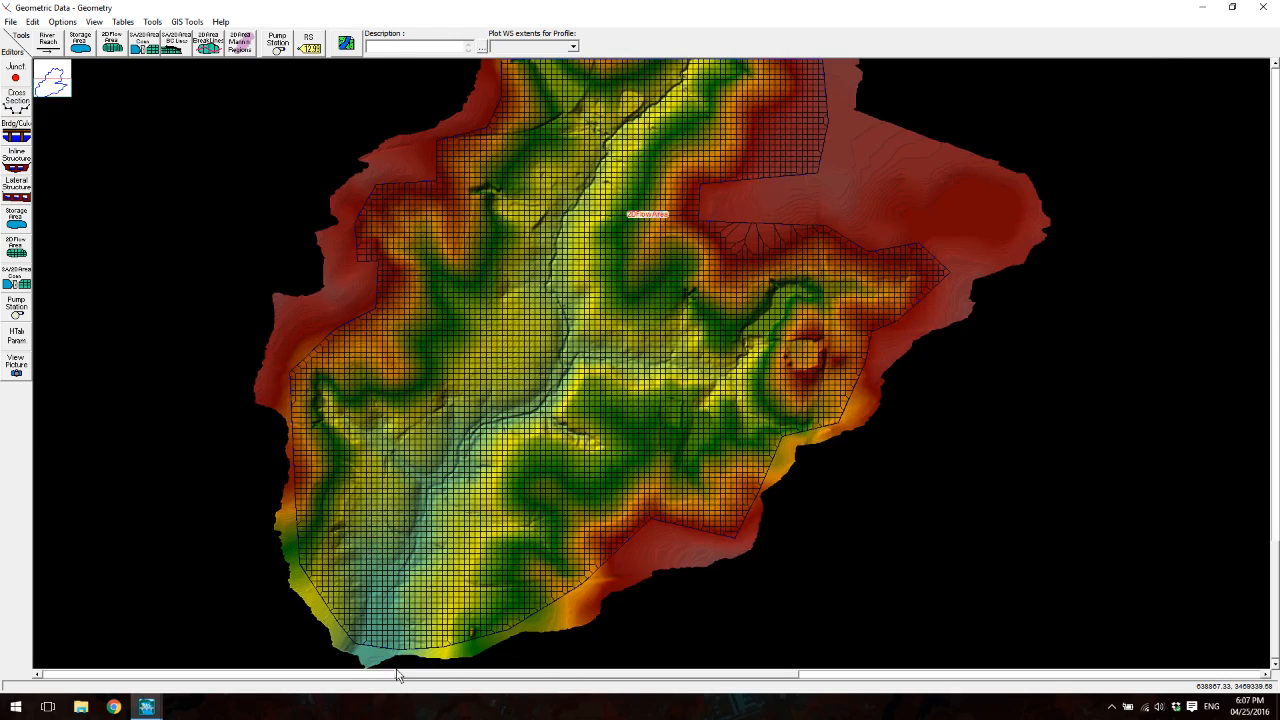
scroll(400, 660, up, 2)
scroll(300, 580, up, 2)
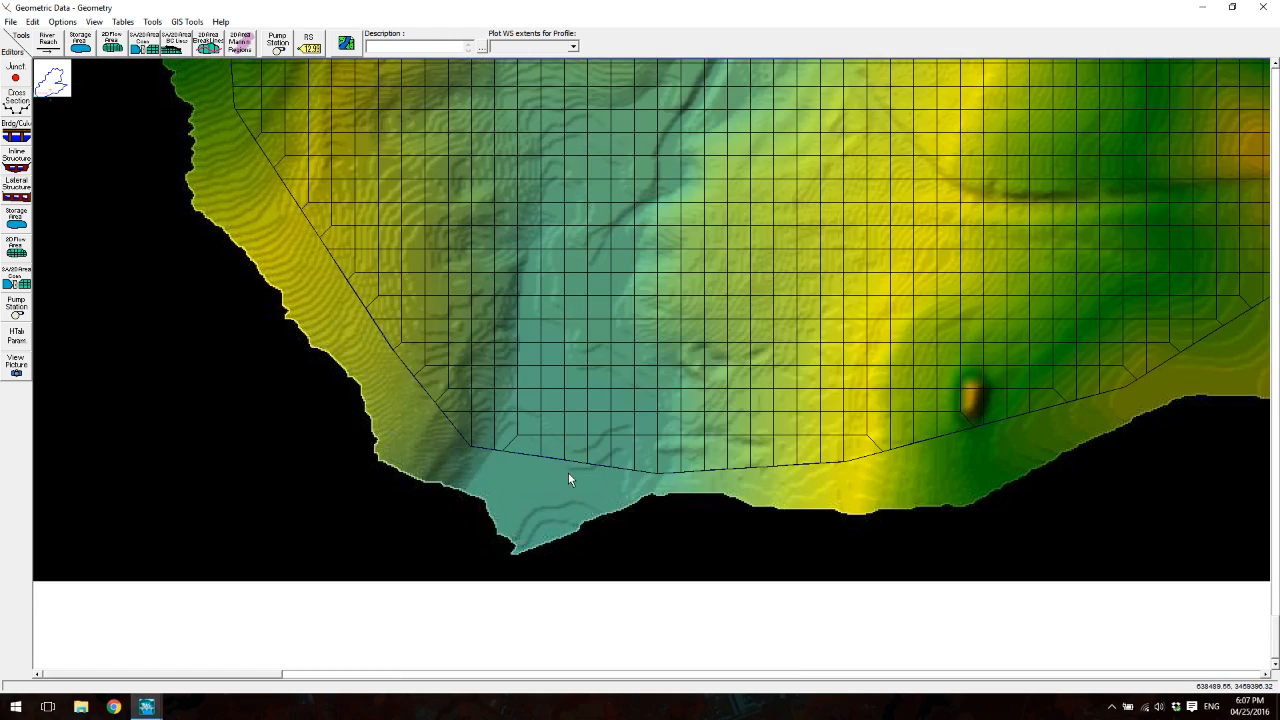
click(168, 46)
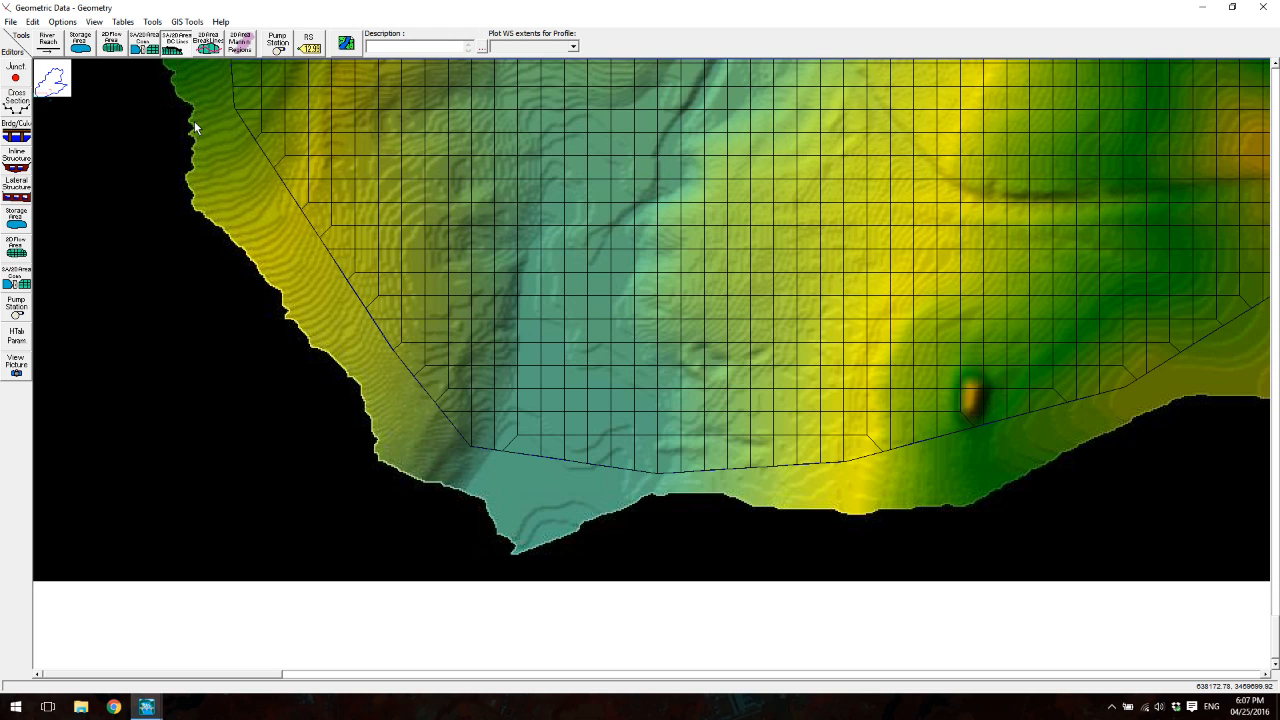
click(476, 444)
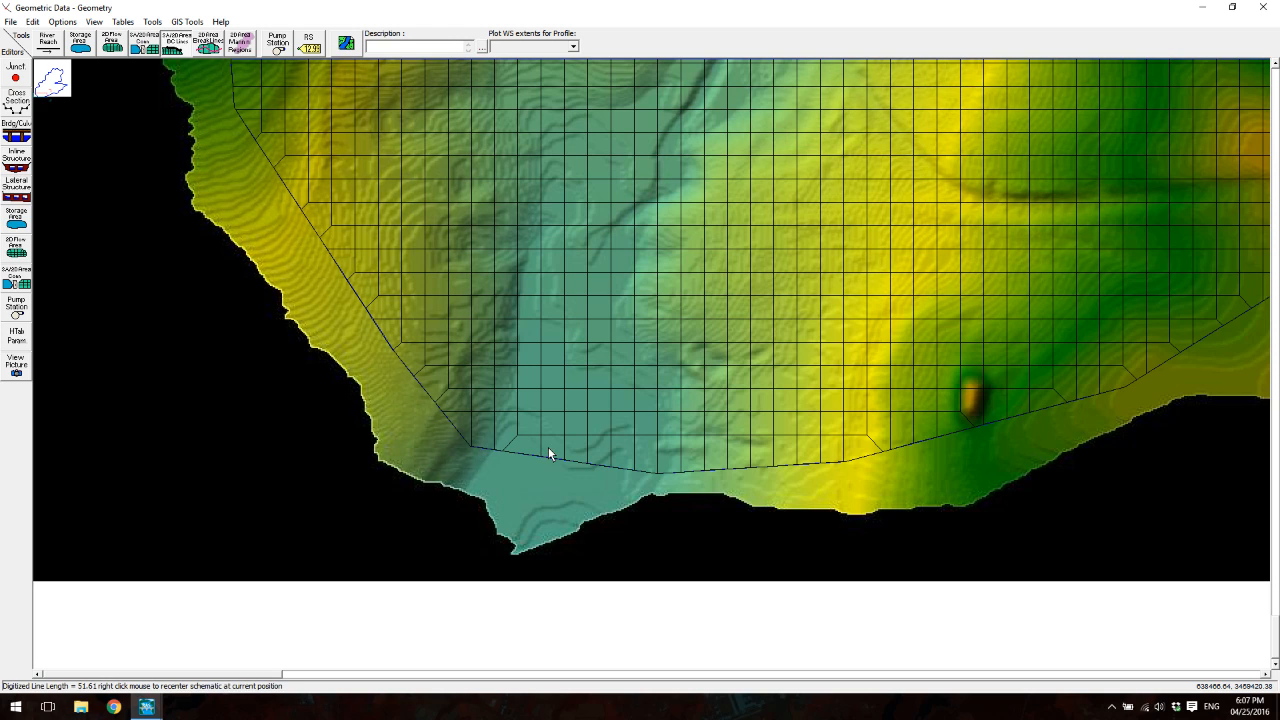
double_click(656, 460)
click(738, 250)
Move the 2D flow area's southwestern perimeter vertices so the southern edge runs across the channel outlet from bank to bank.
scroll(720, 261, up, 1)
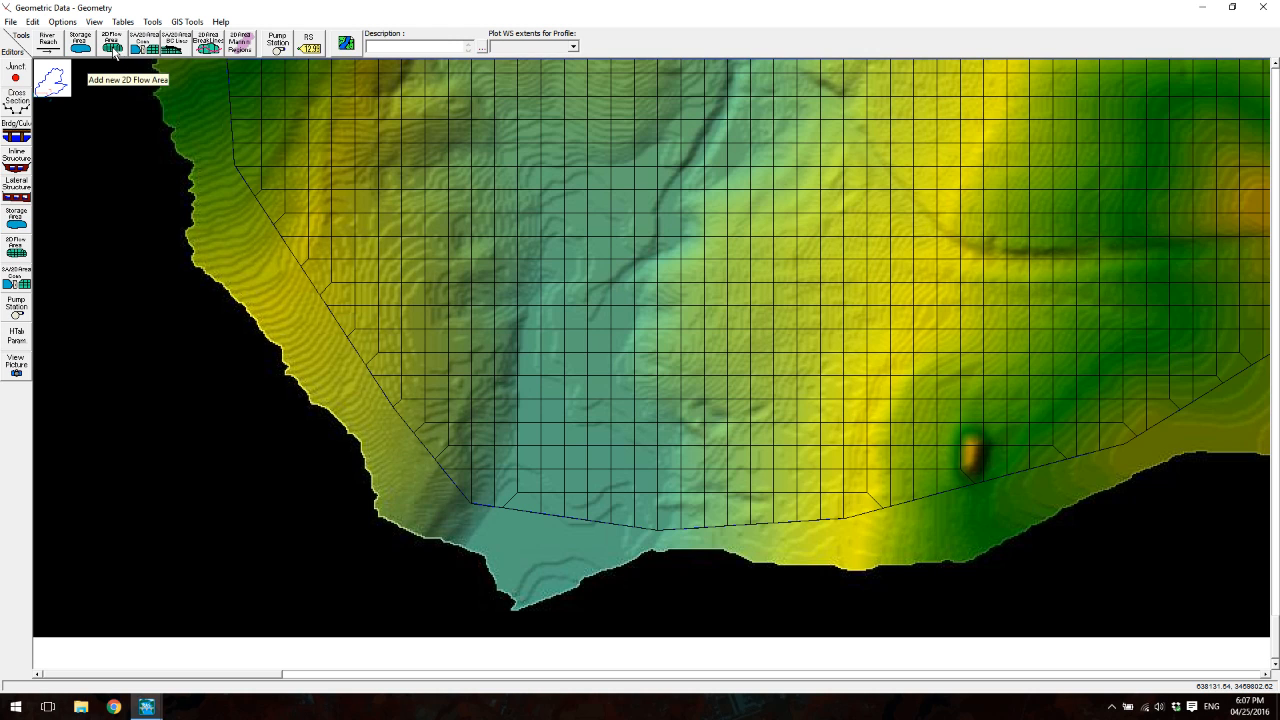
click(52, 21)
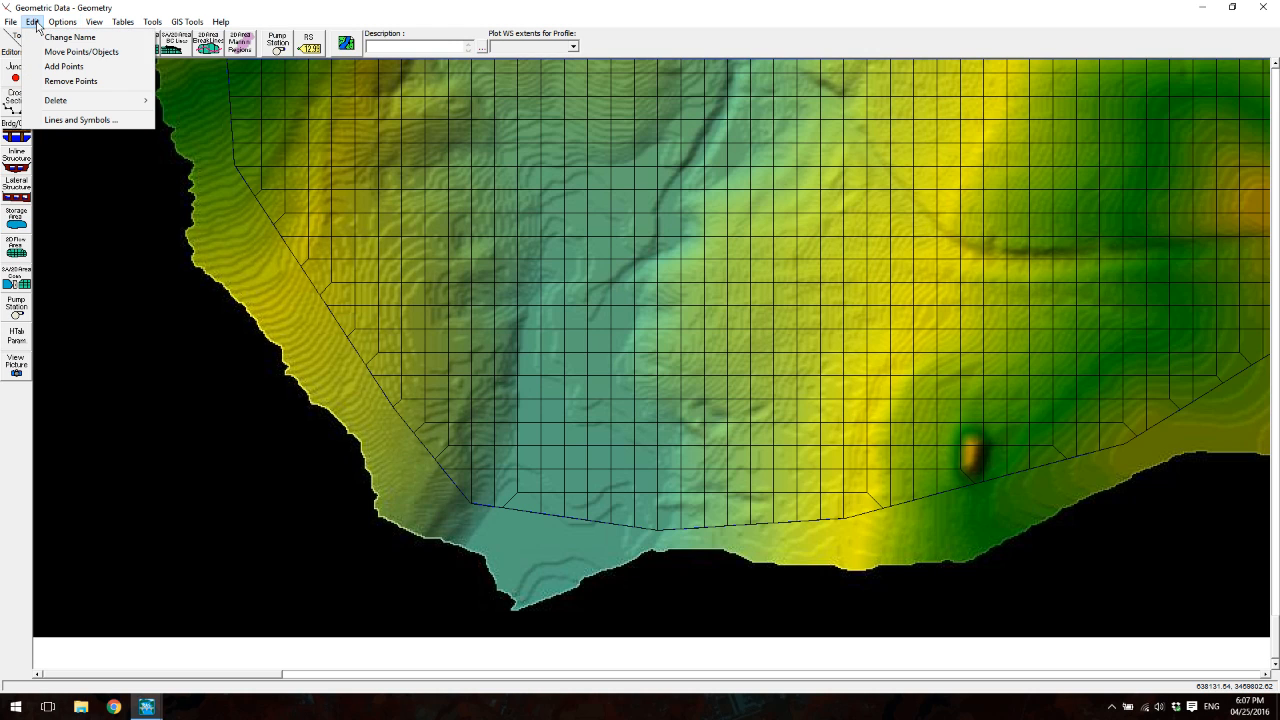
click(81, 51)
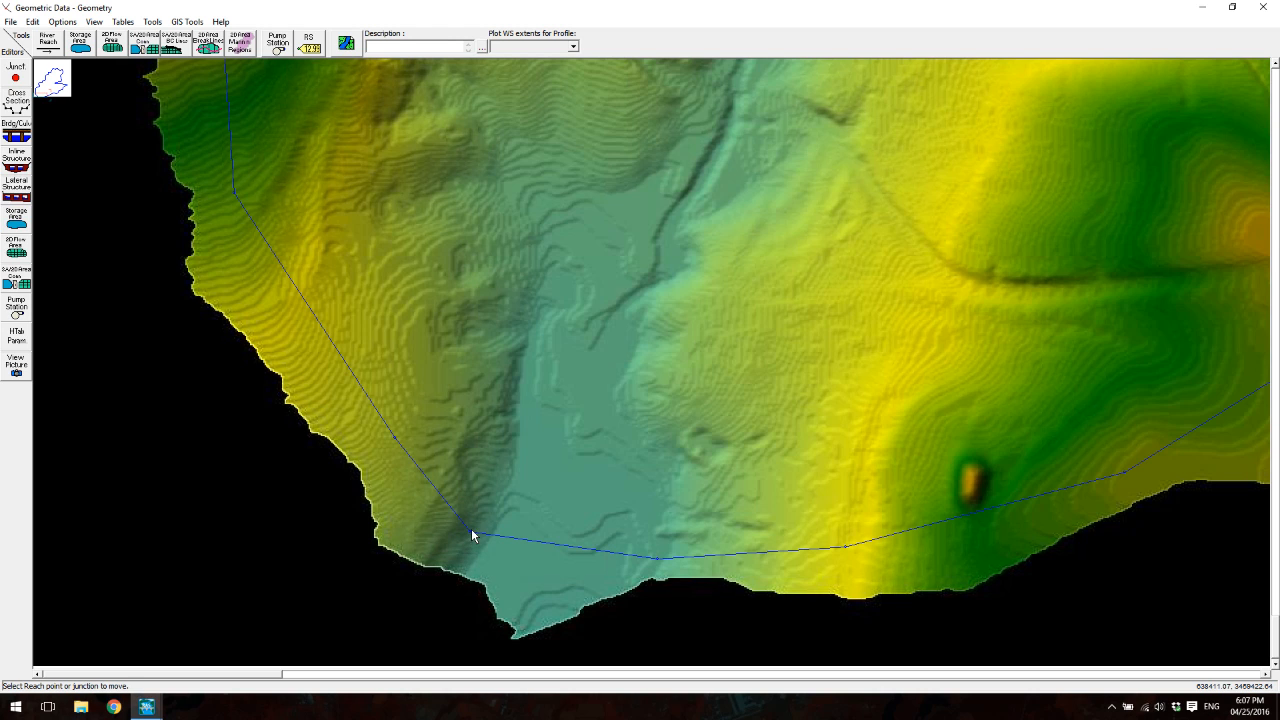
drag(472, 527, 485, 502)
drag(659, 576, 666, 579)
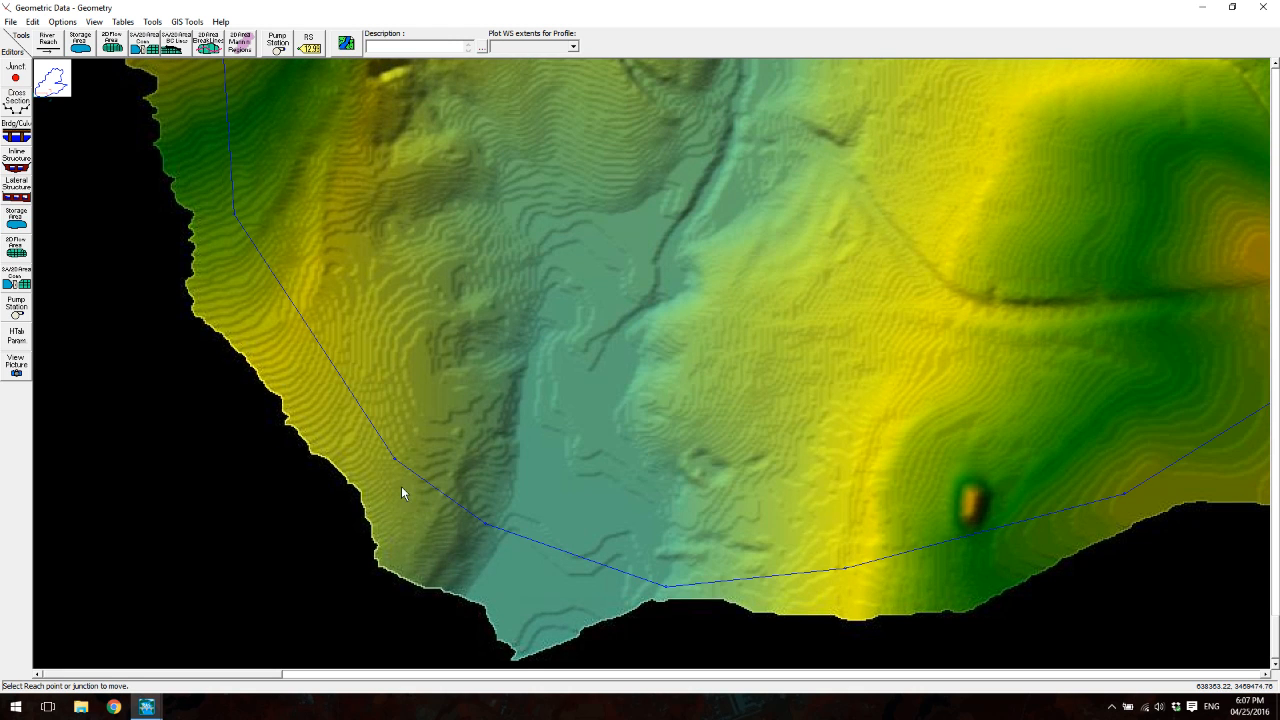
drag(485, 523, 491, 523)
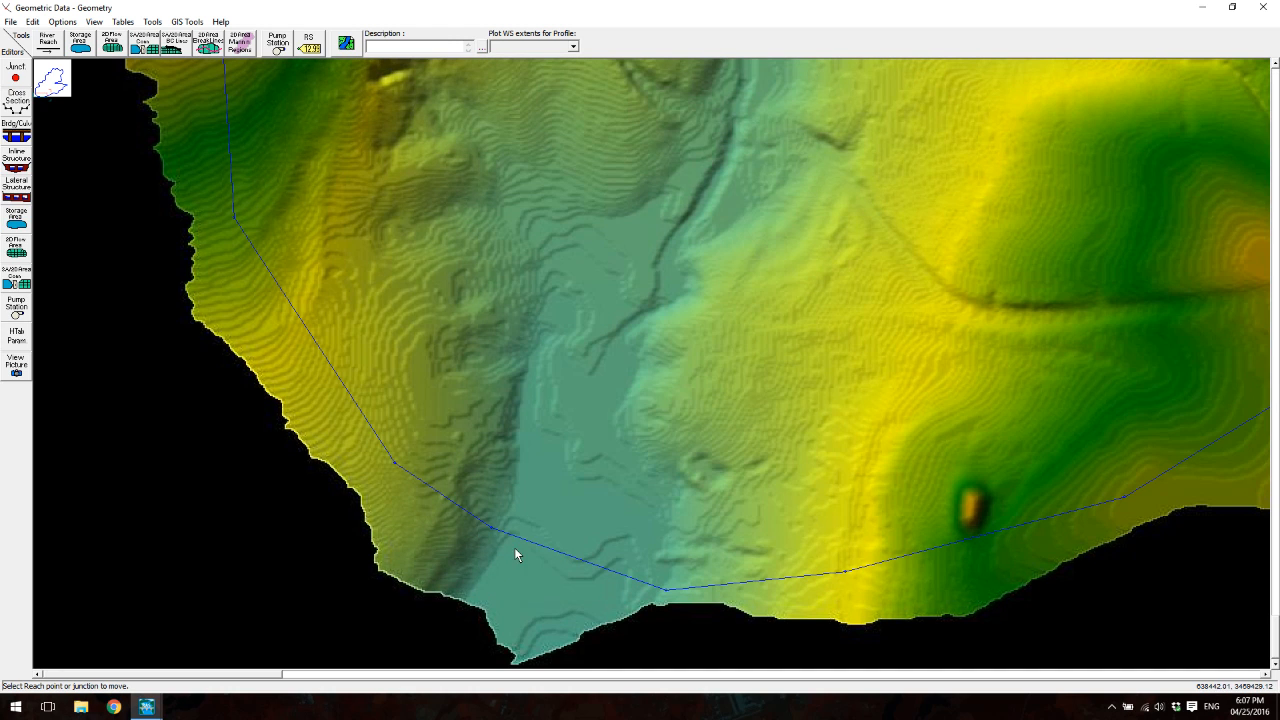
drag(668, 597, 667, 598)
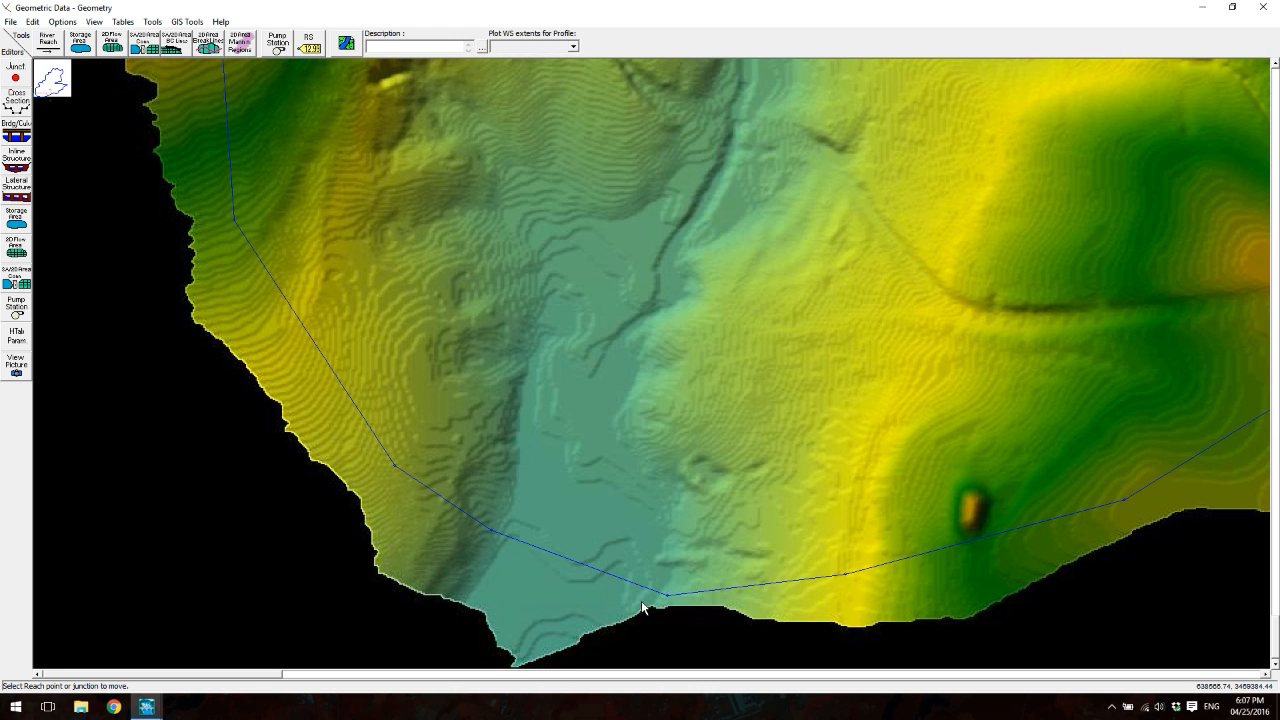
drag(489, 531, 491, 525)
drag(393, 466, 355, 390)
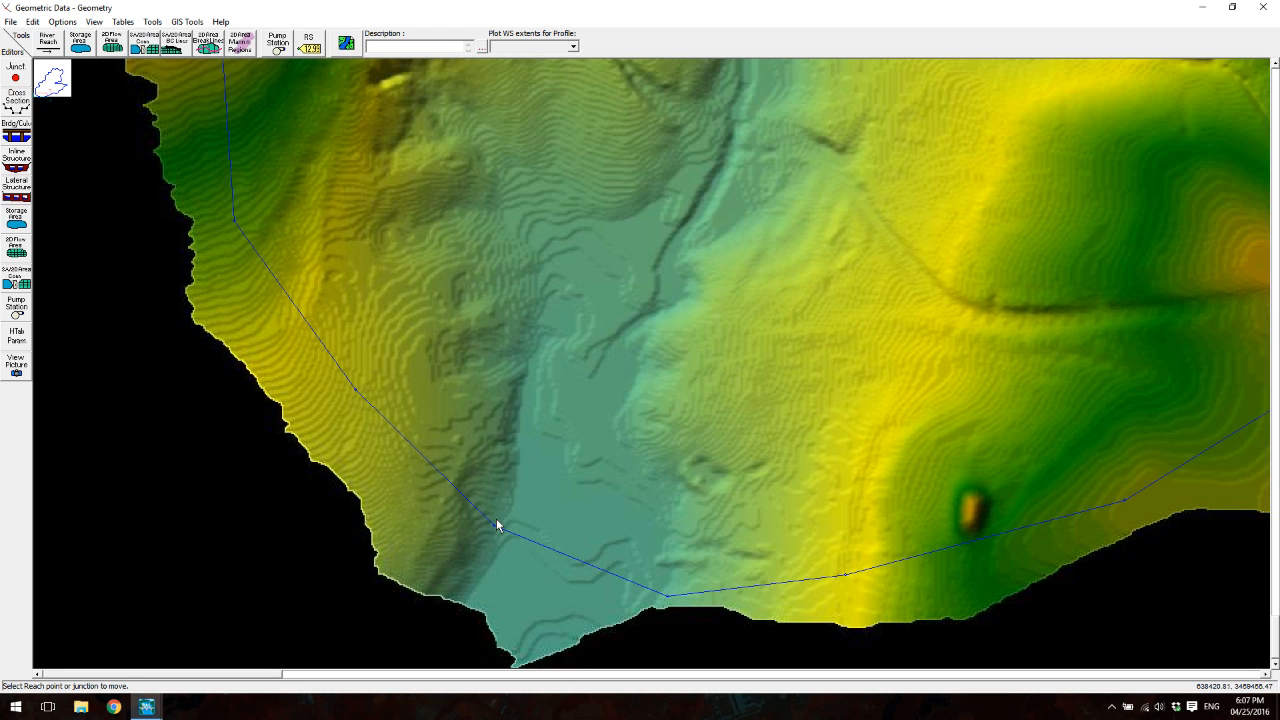
click(33, 22)
click(60, 51)
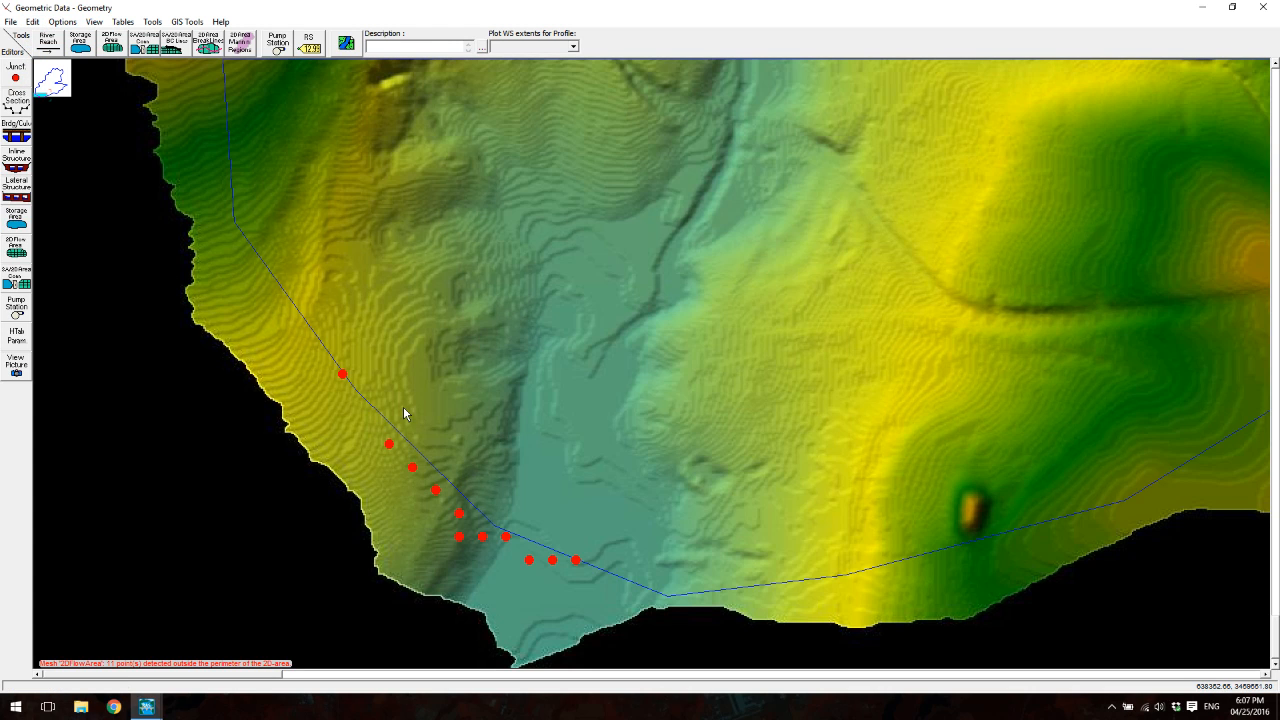
Remove all the red-marked cell points that lie outside the southwestern perimeter of the 2DFlowArea mesh.
click(33, 22)
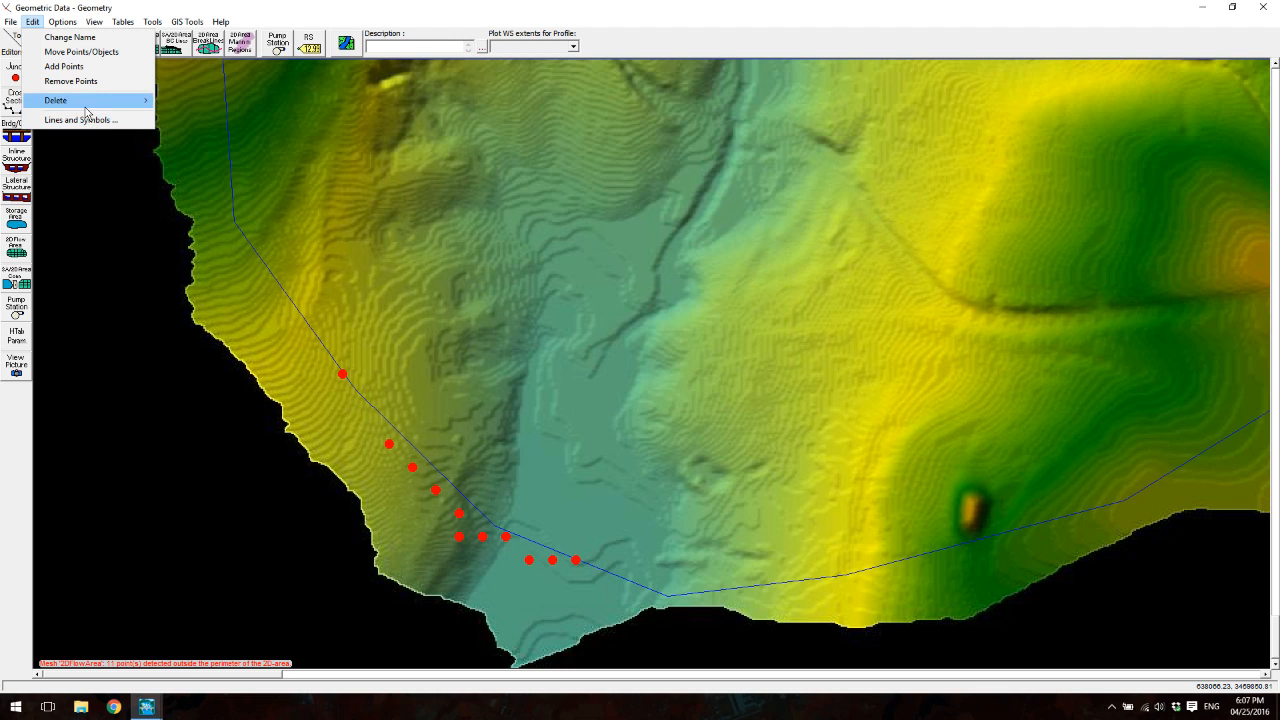
click(70, 81)
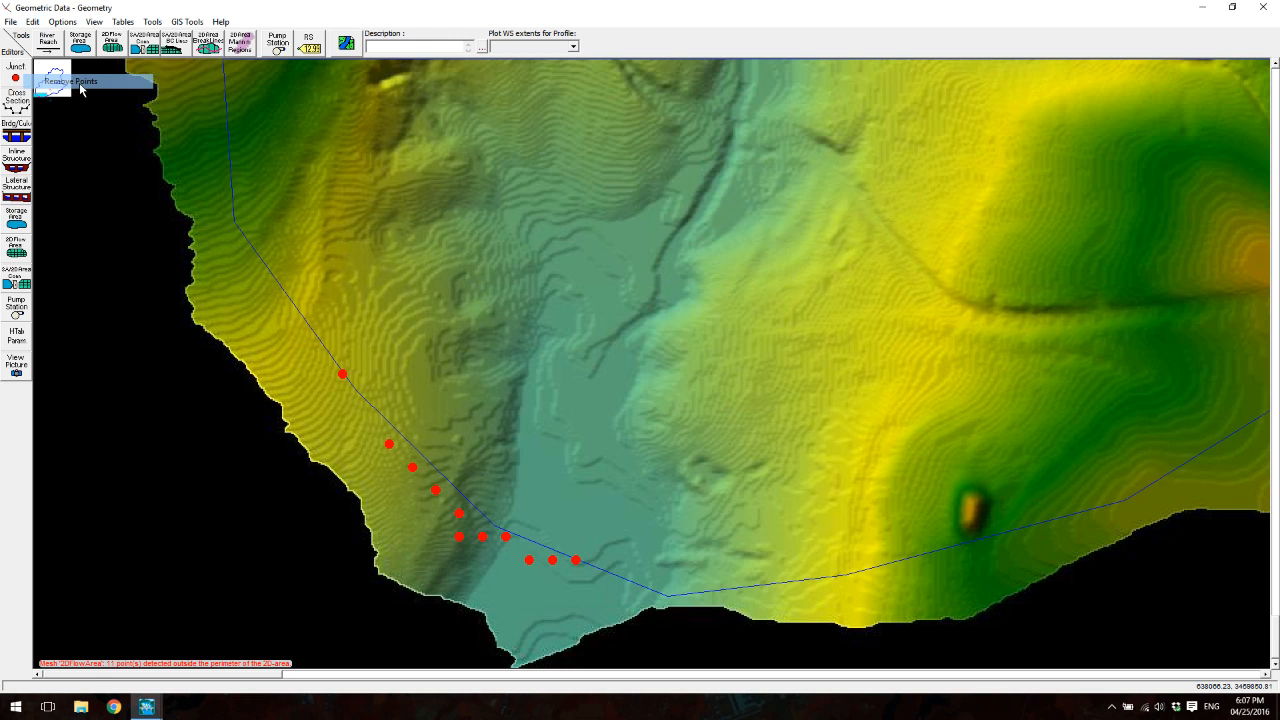
click(342, 375)
click(390, 446)
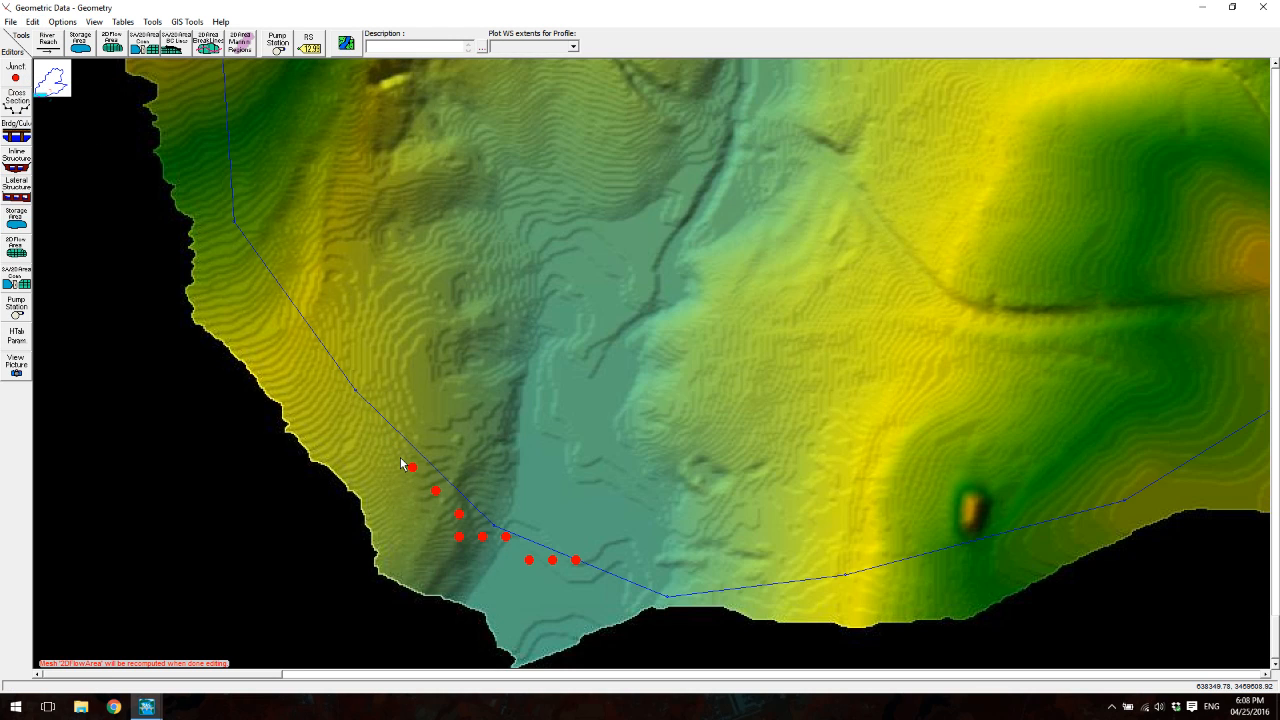
click(412, 467)
click(435, 490)
click(458, 514)
click(459, 537)
click(482, 537)
click(506, 538)
click(530, 561)
click(553, 561)
click(577, 562)
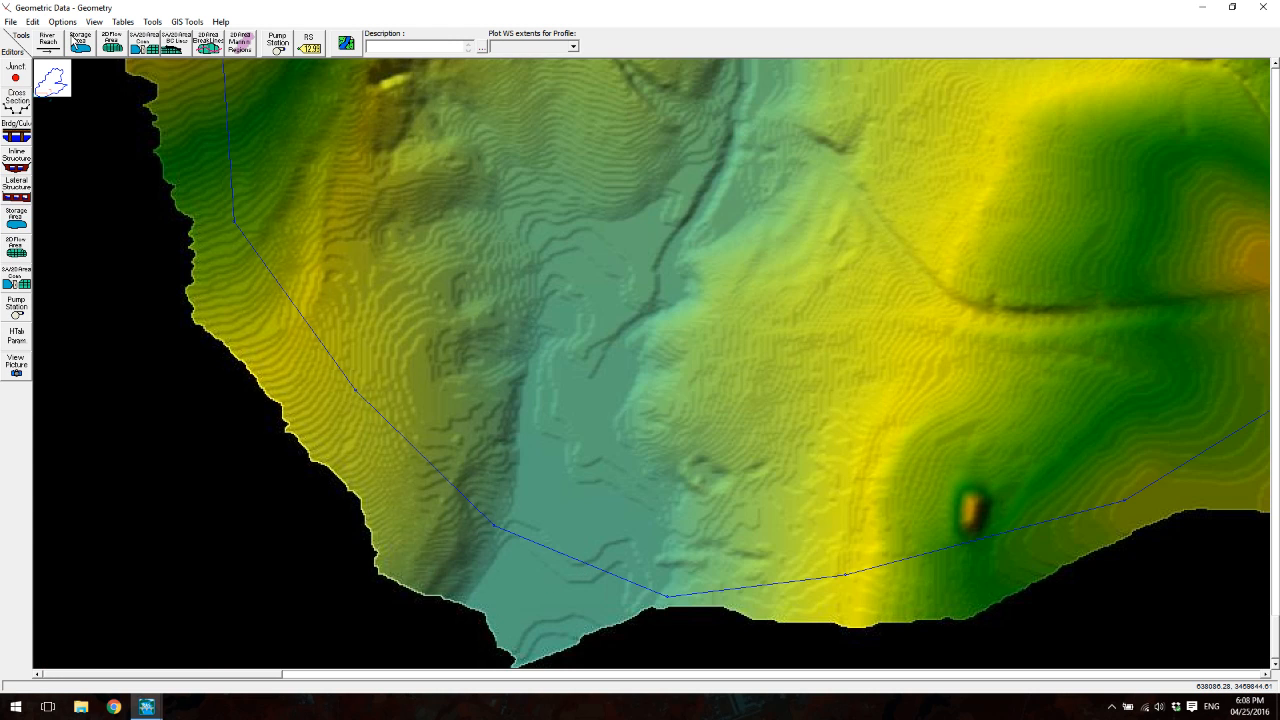
click(33, 21)
click(60, 85)
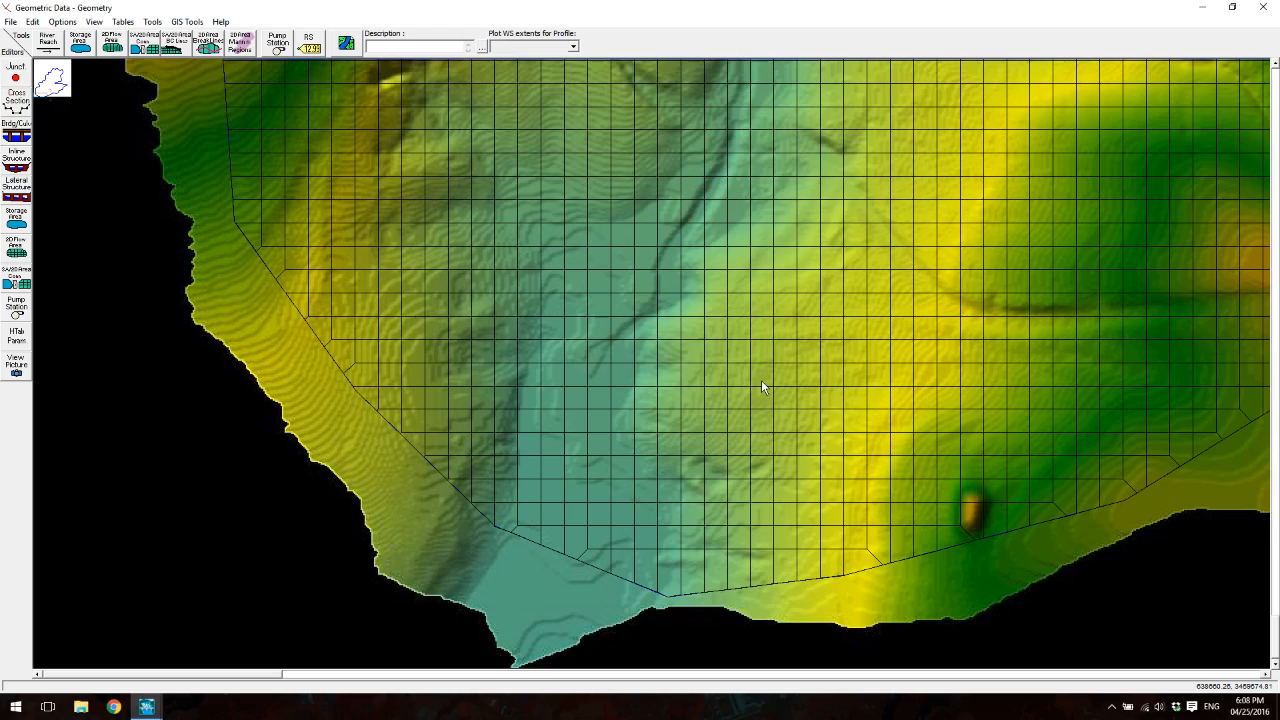
Draw a boundary condition line named DownstreamBC along the mesh's southern perimeter segment across the channel outlet, and save the geometry.
scroll(748, 385, up, 4)
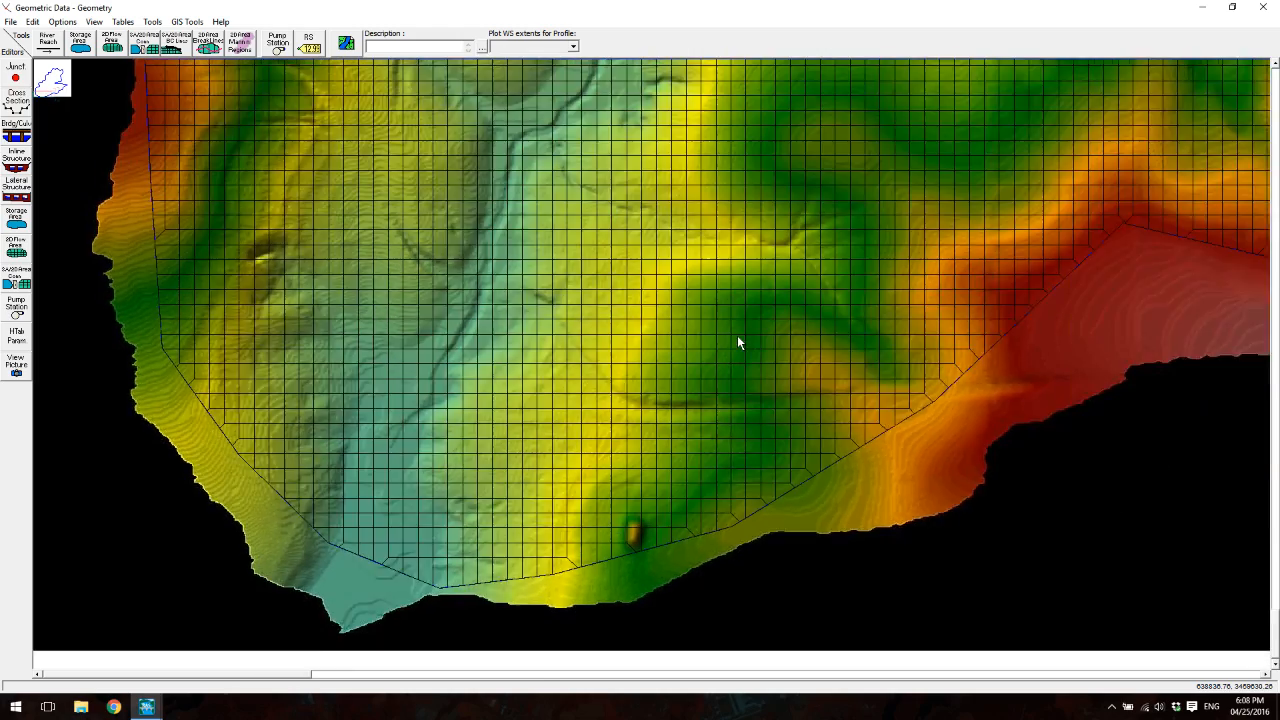
scroll(726, 333, down, 6)
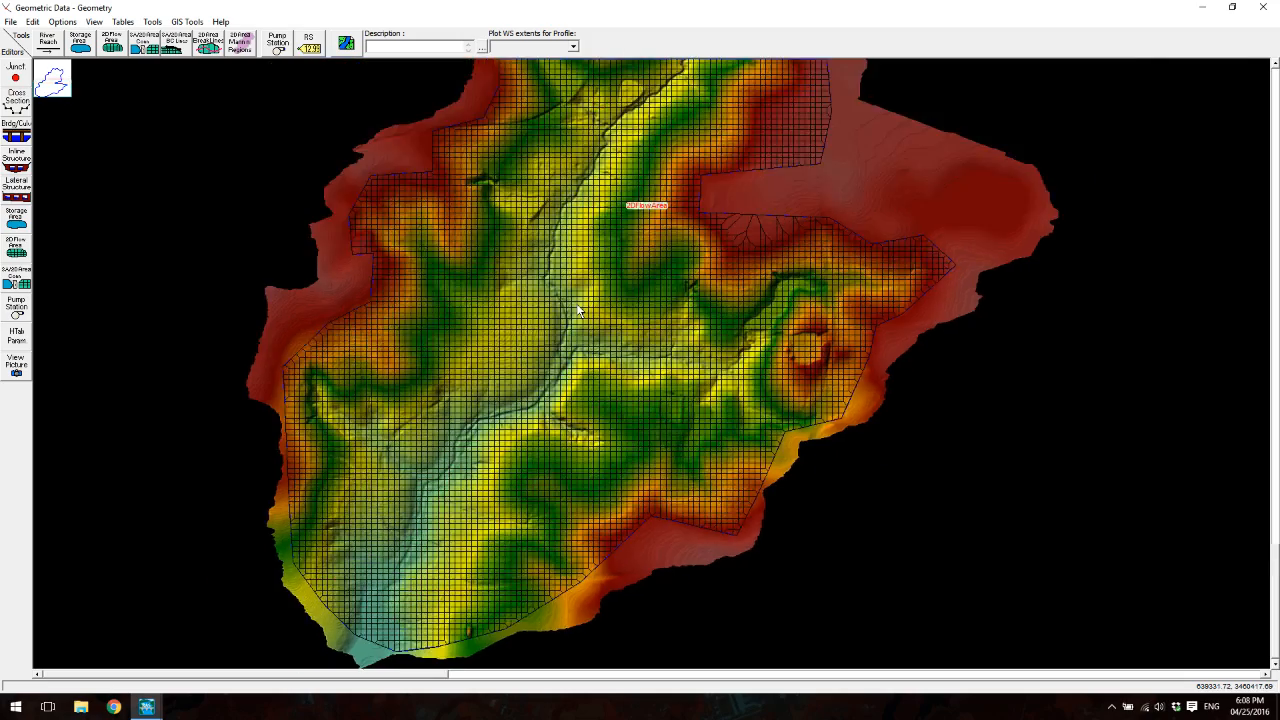
scroll(575, 313, down, 2)
scroll(513, 580, up, 2)
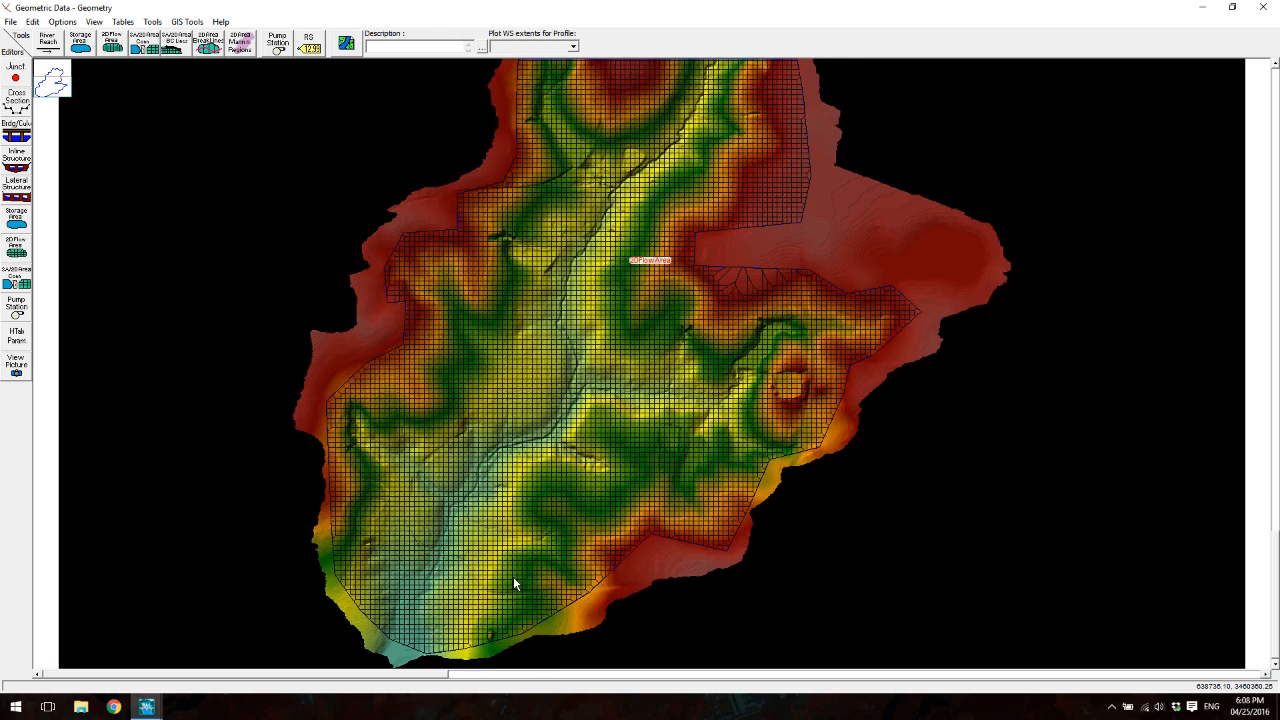
scroll(346, 636, up, 1)
scroll(346, 636, up, 3)
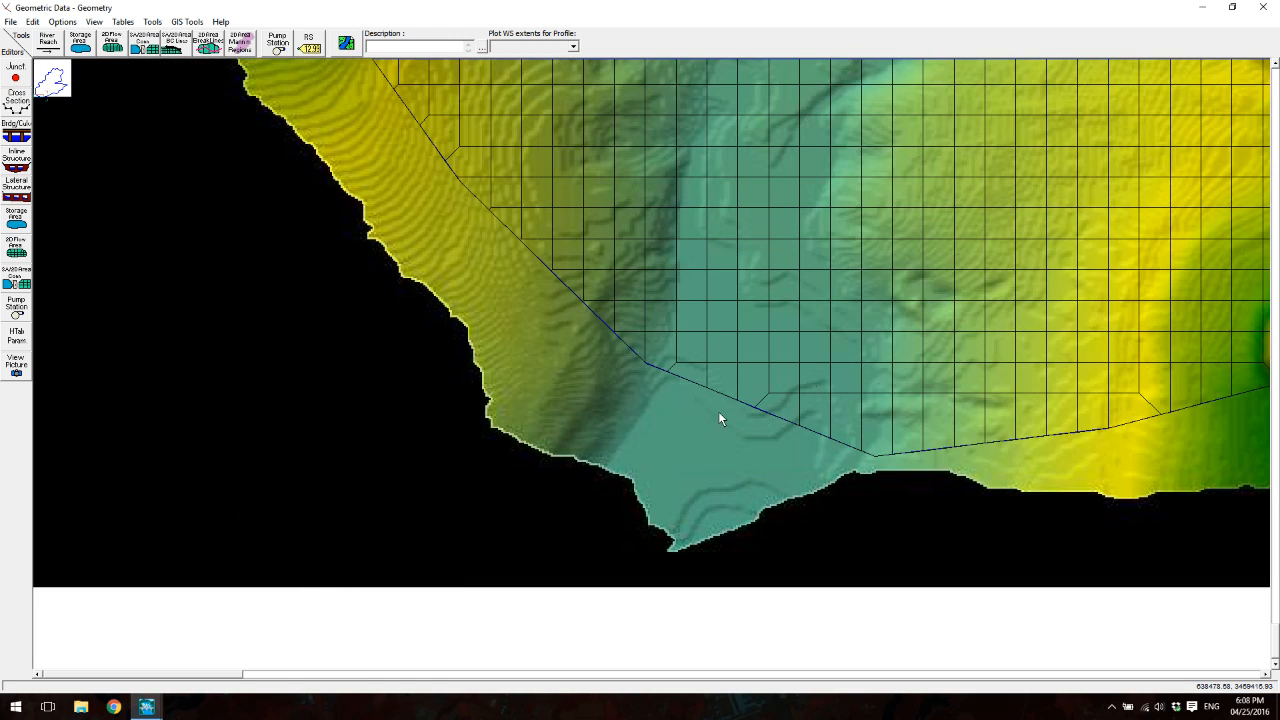
click(172, 45)
click(648, 360)
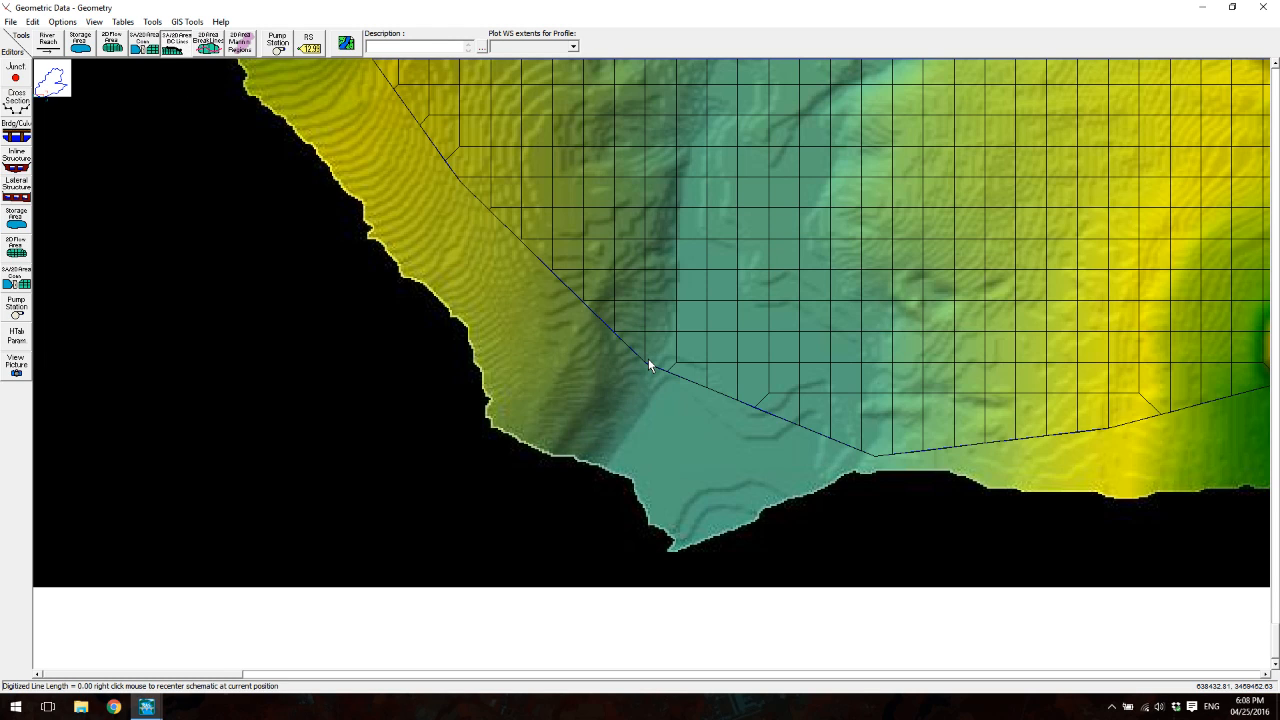
double_click(877, 451)
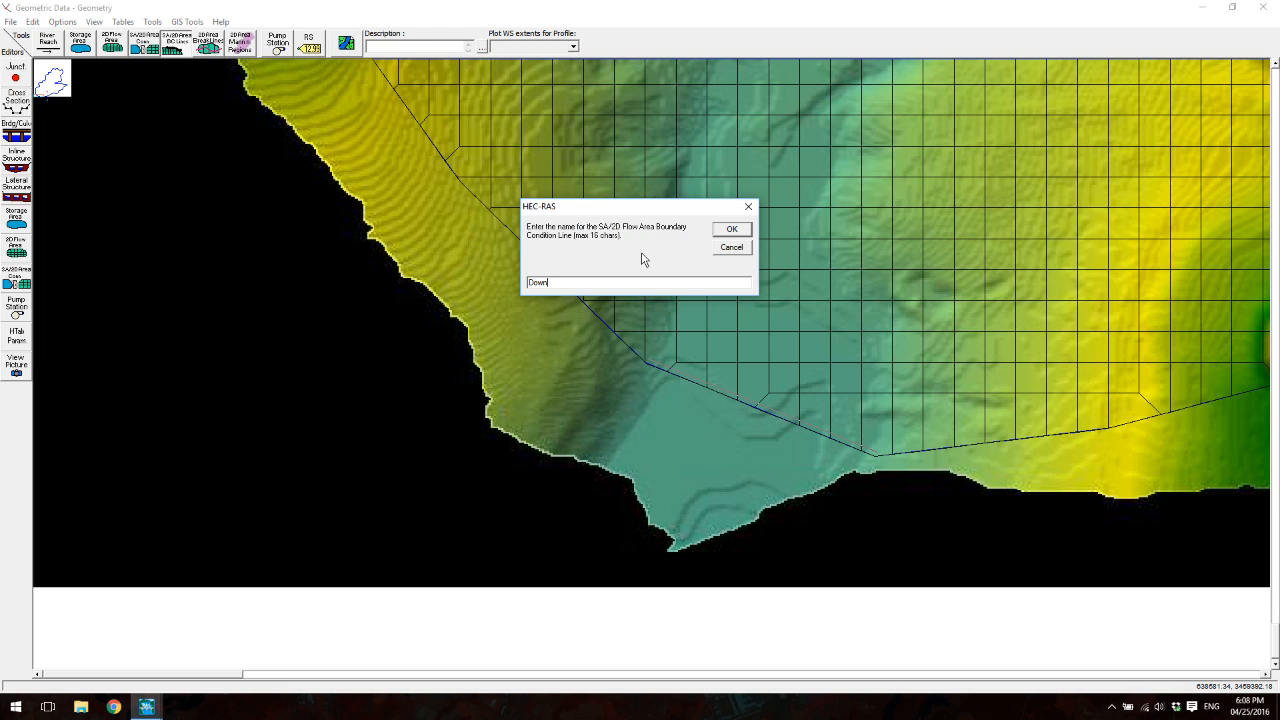
text(DownstreamBC)
key(Return)
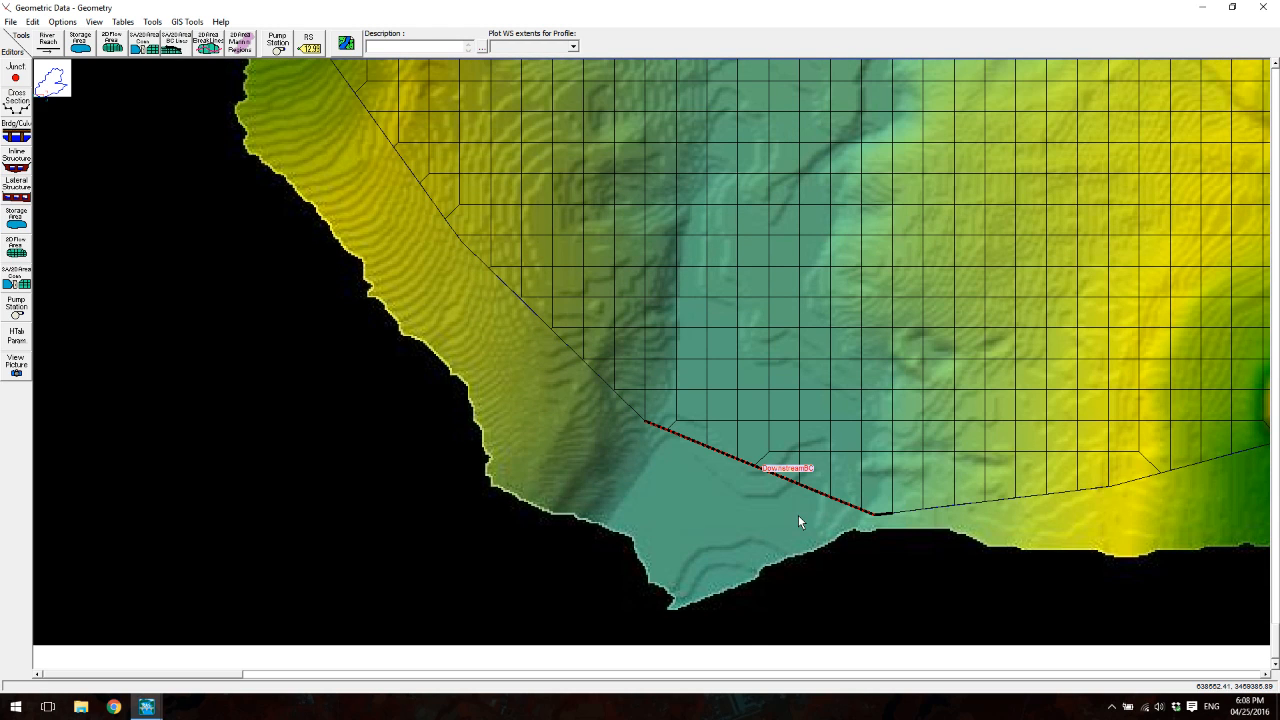
click(10, 21)
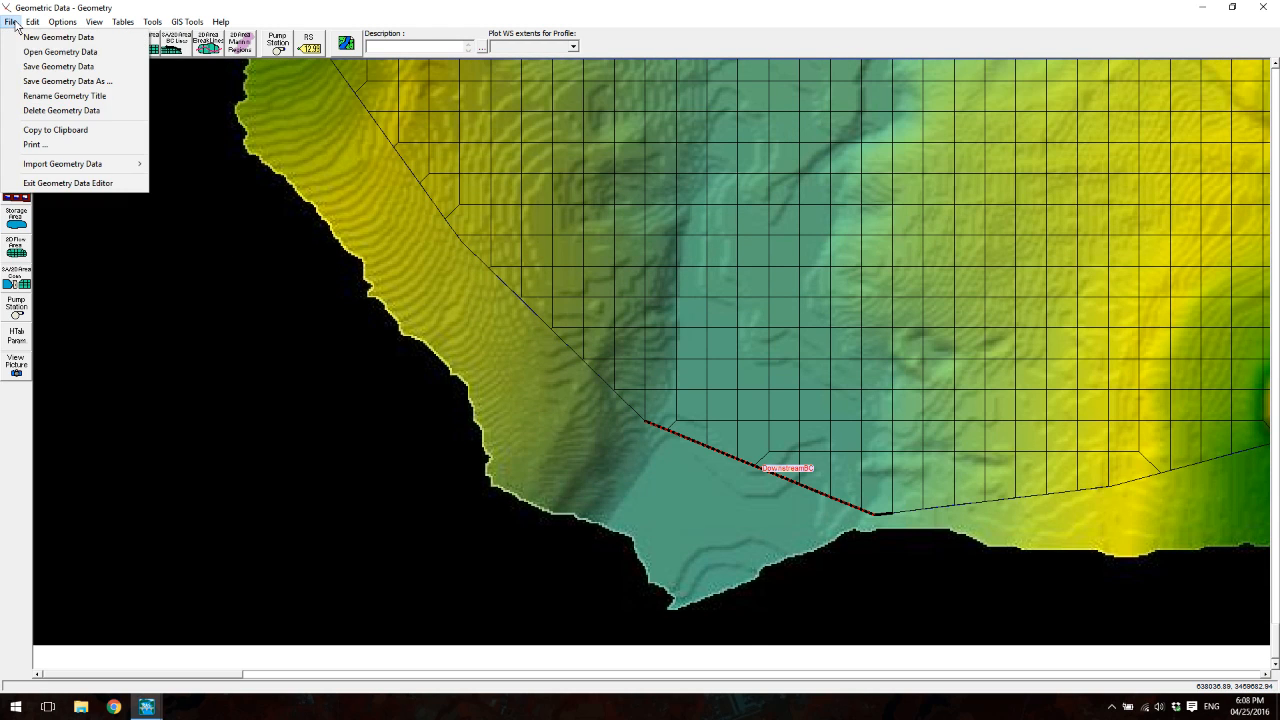
click(50, 66)
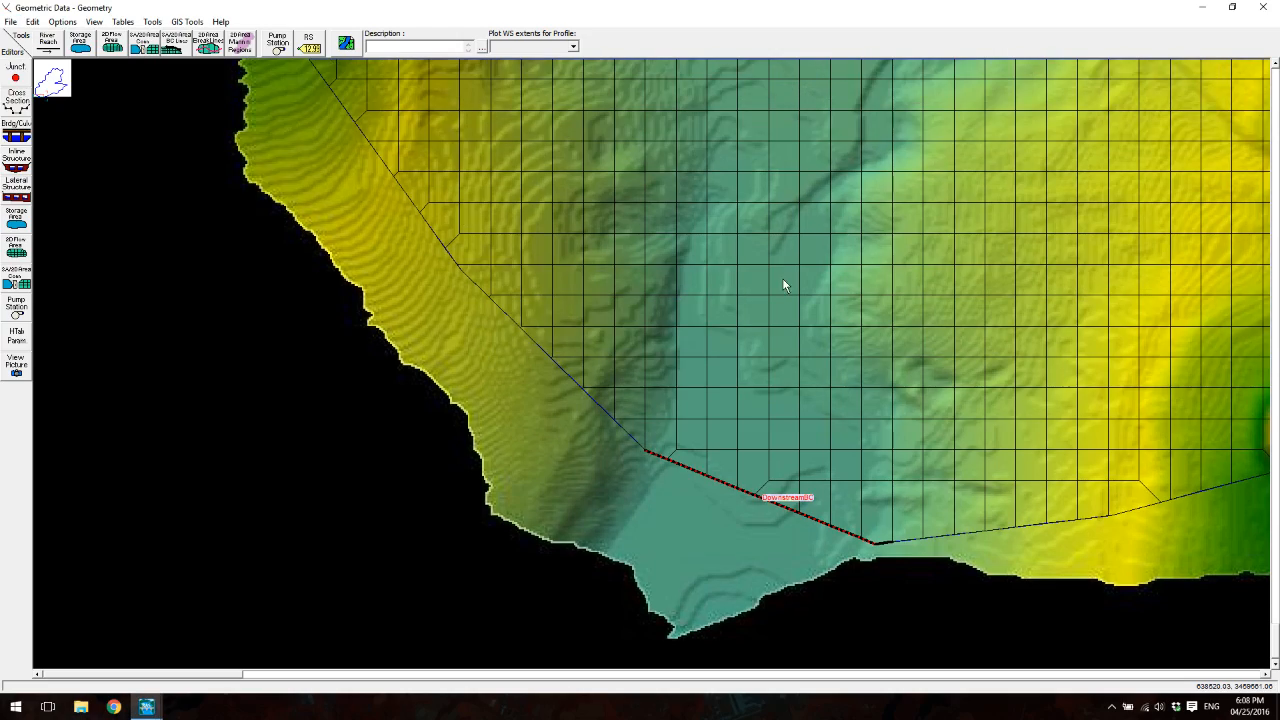
Hide the map background picture to view the whole mesh with both boundary condition lines, and show the map again.
scroll(538, 266, down, 5)
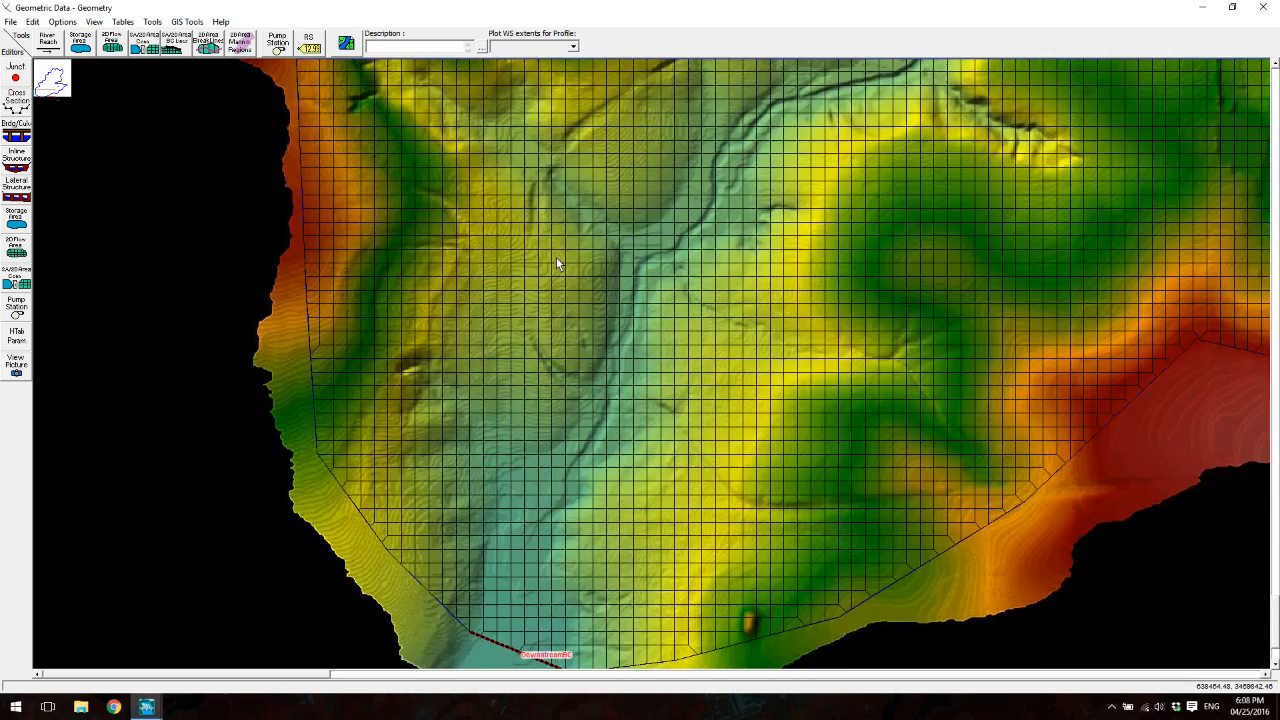
scroll(558, 263, down, 5)
scroll(706, 334, down, 5)
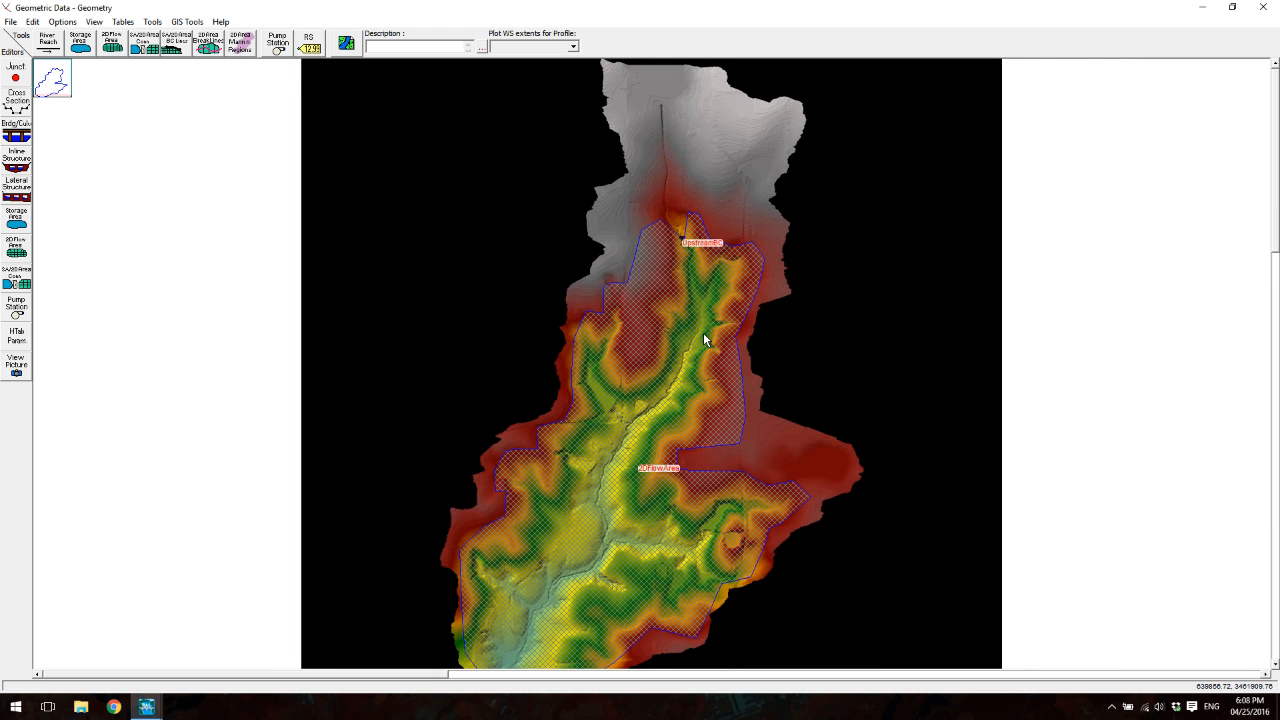
scroll(703, 332, down, 1)
click(346, 42)
click(341, 303)
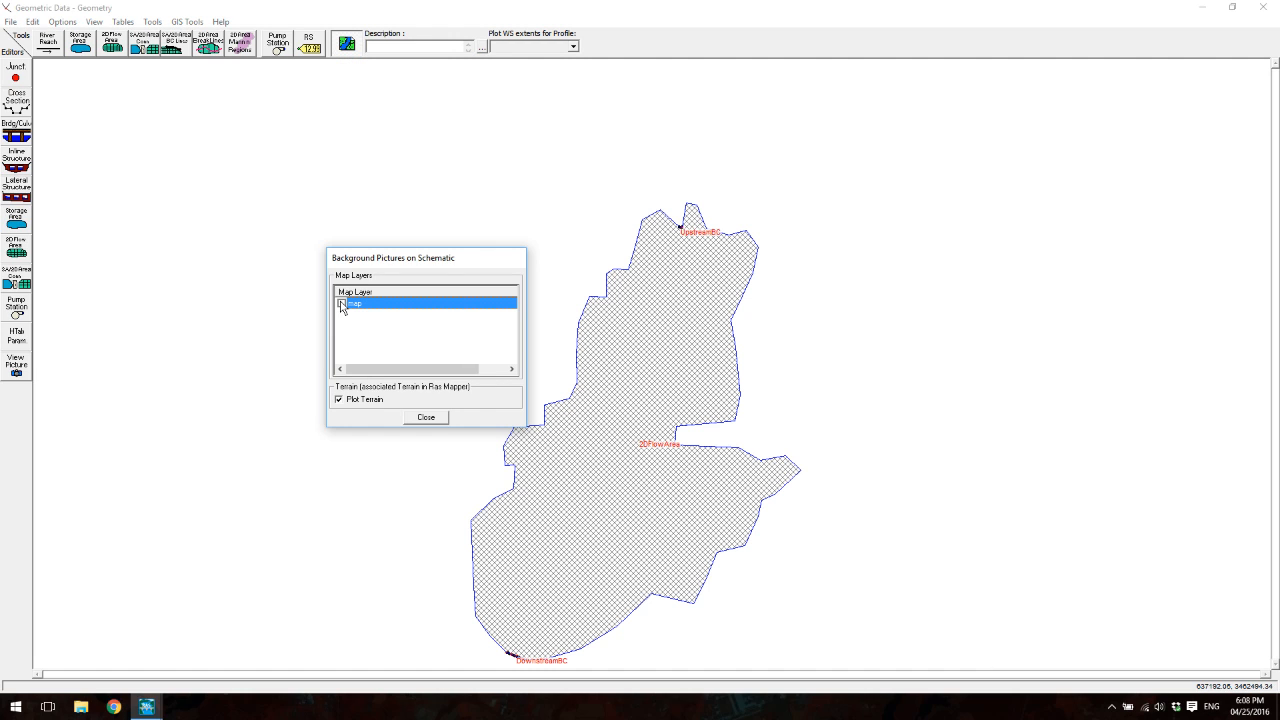
click(425, 418)
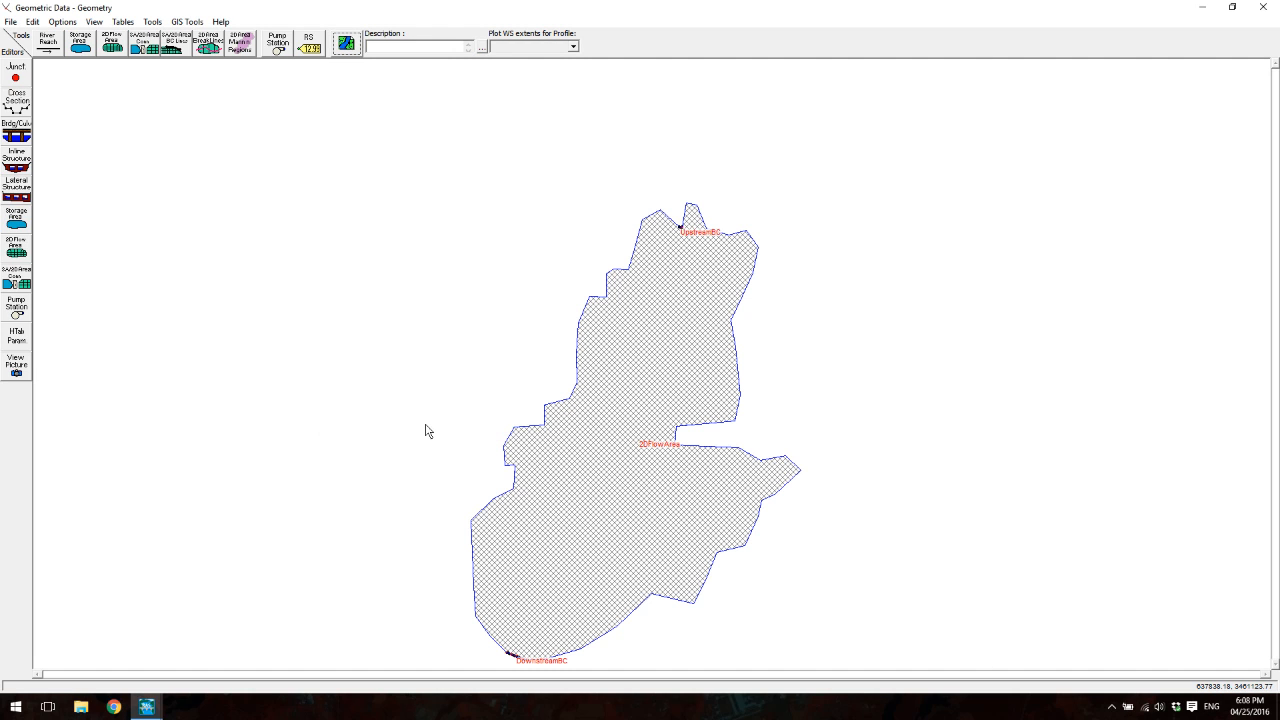
click(345, 42)
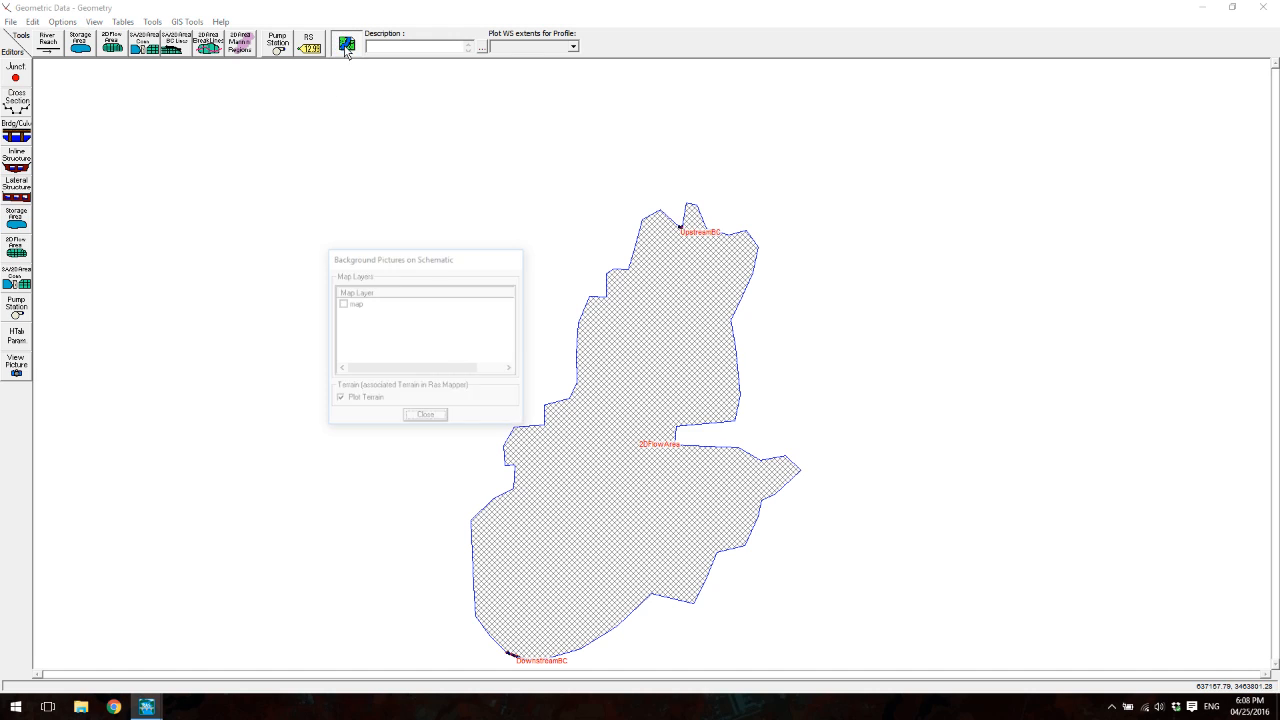
click(341, 303)
click(438, 419)
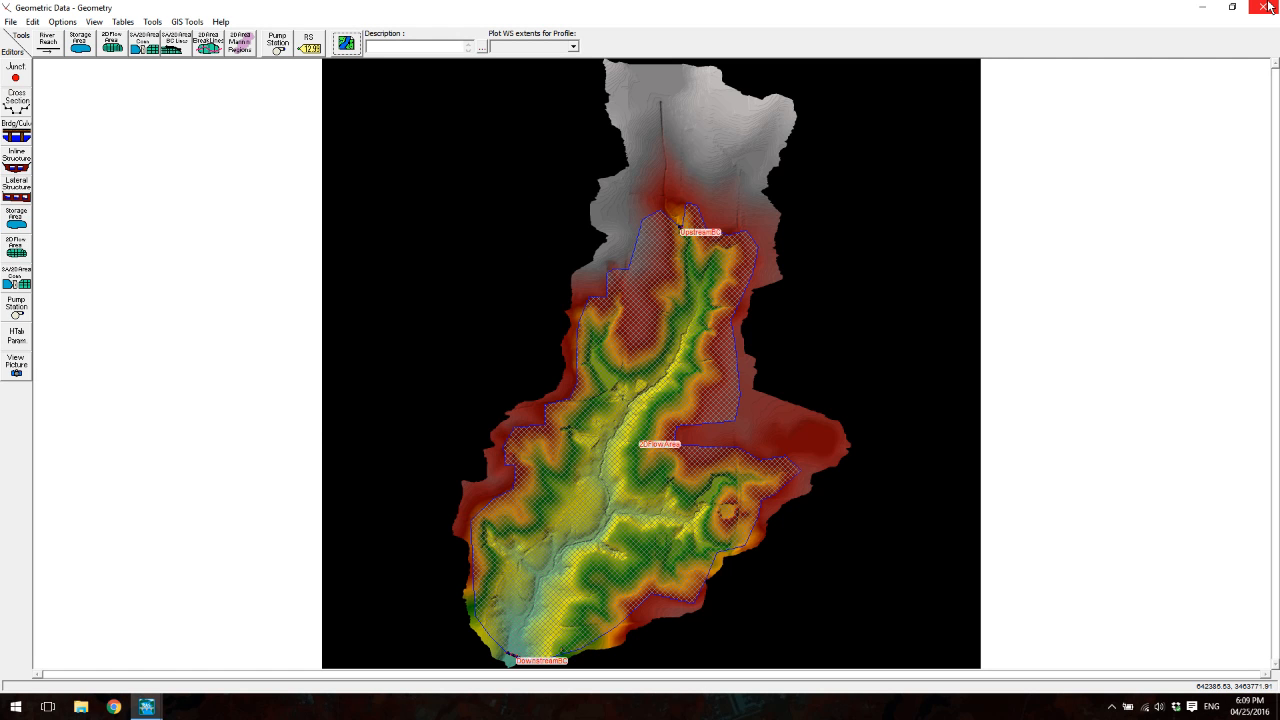
Save the geometry data and close the geometric data editor.
click(10, 21)
click(50, 66)
click(1262, 7)
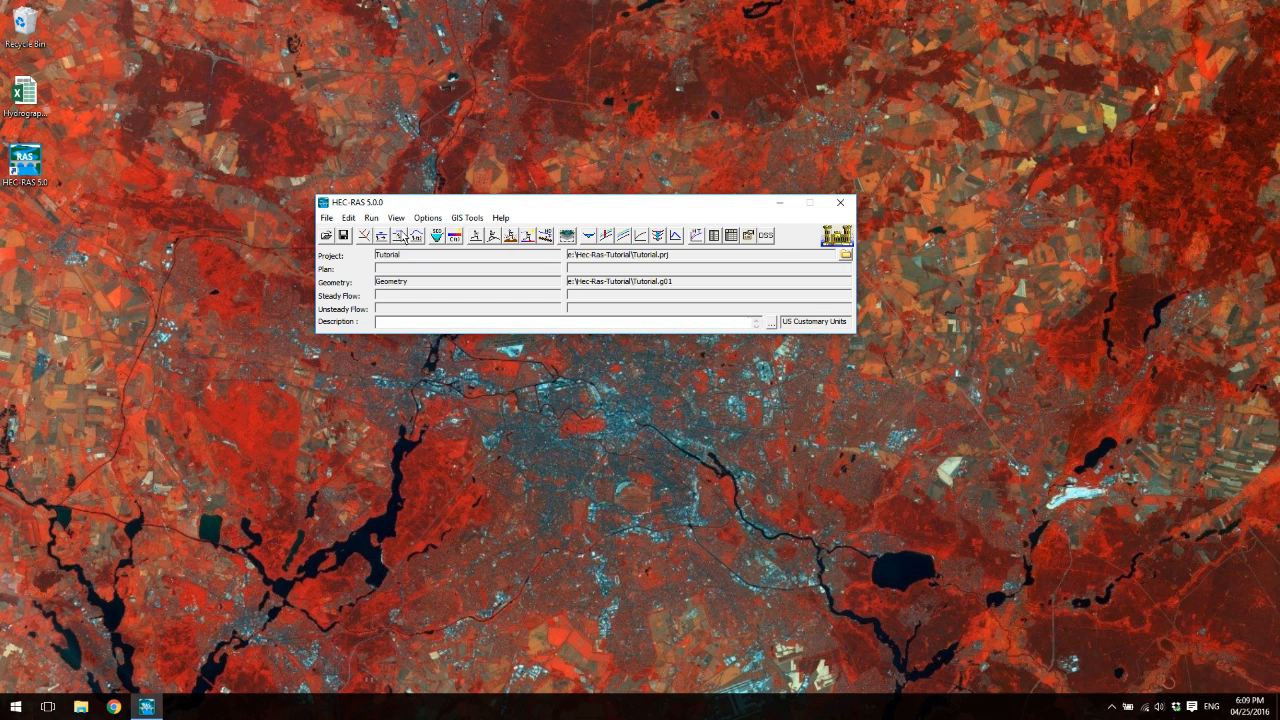
Open the unsteady flow data editor and assign a flow hydrograph boundary condition to the UpstreamBC line of 2DFlowArea.
click(350, 218)
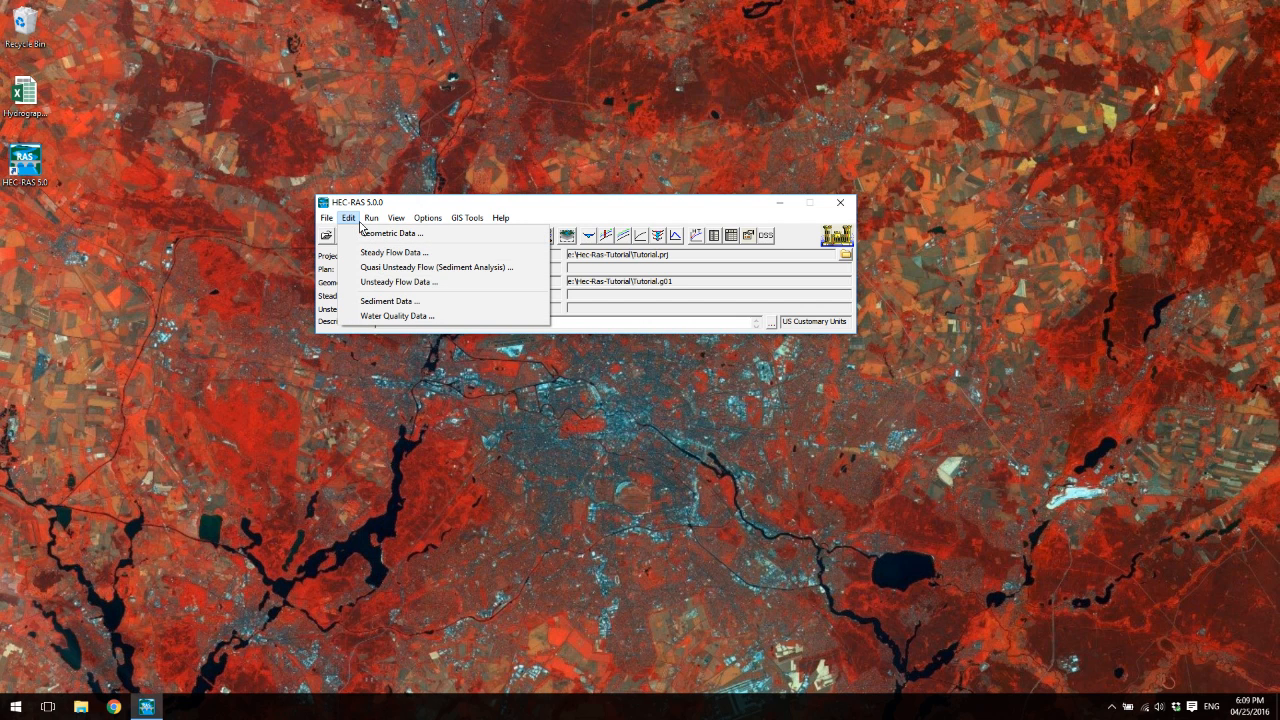
click(372, 284)
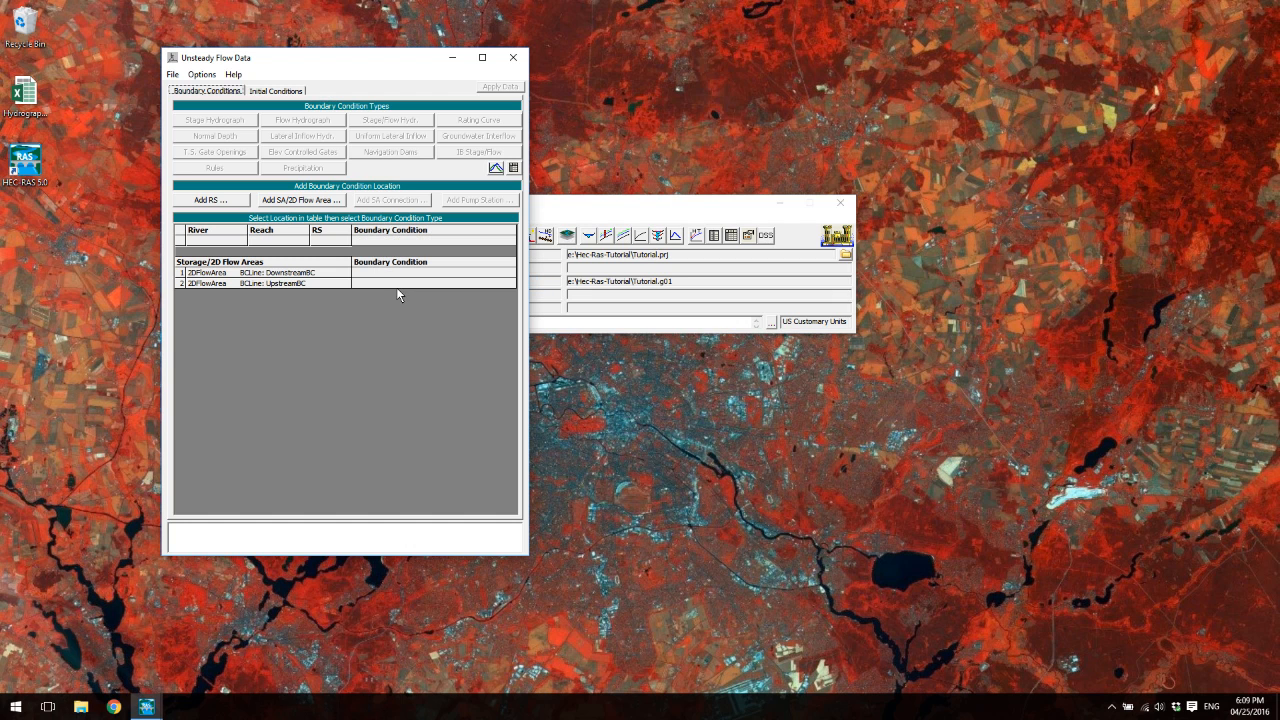
click(380, 274)
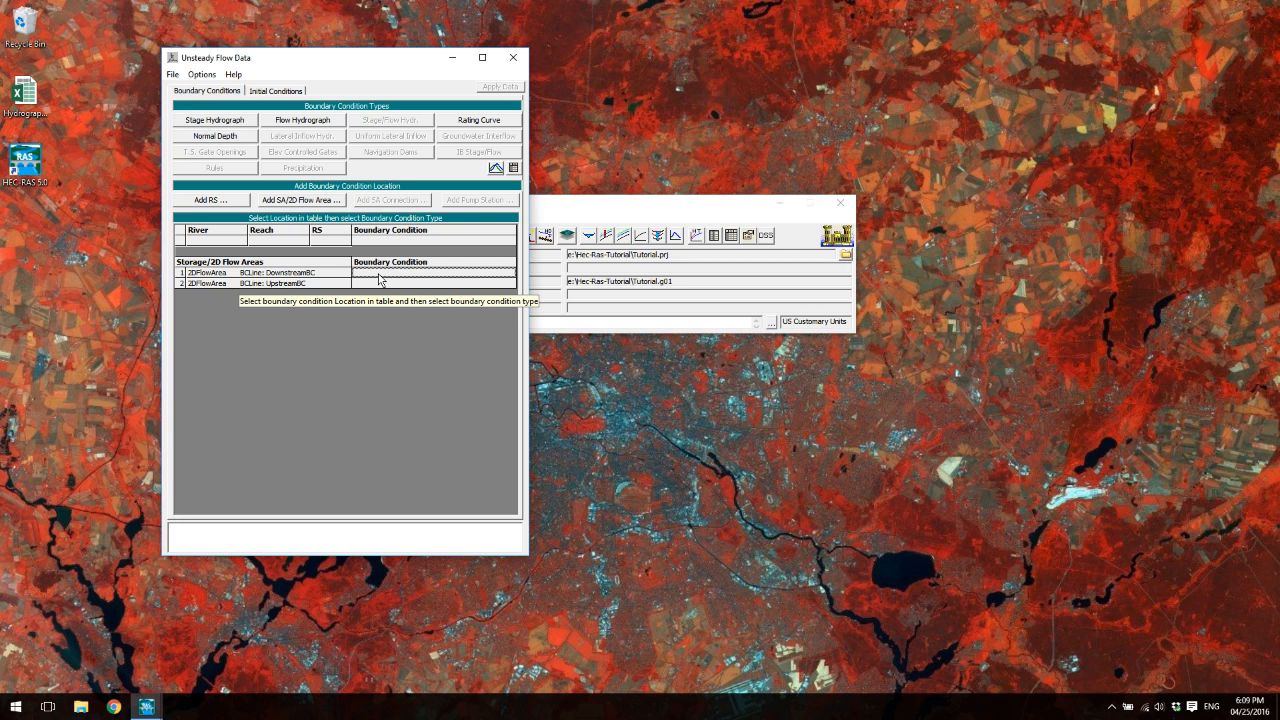
click(381, 284)
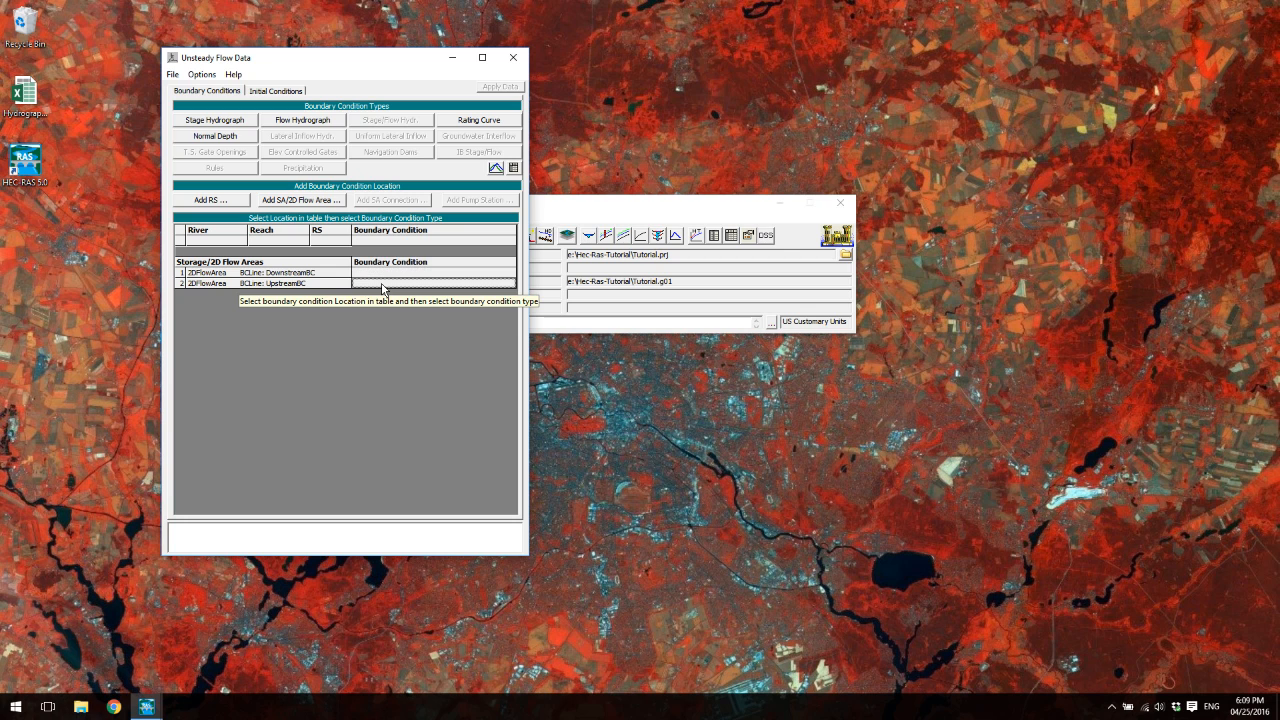
click(300, 120)
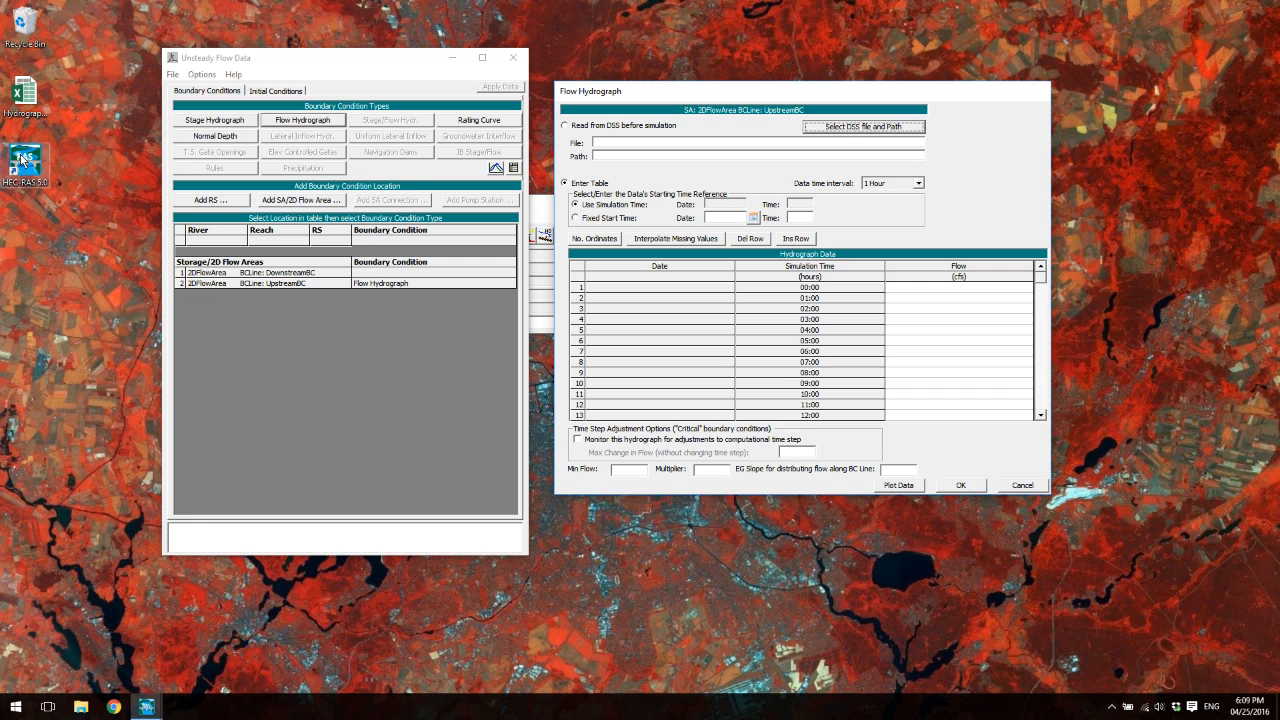
Open the Hydrograph workbook in Excel, copy the flow values in F1:F366, and return to HEC-RAS.
double_click(24, 93)
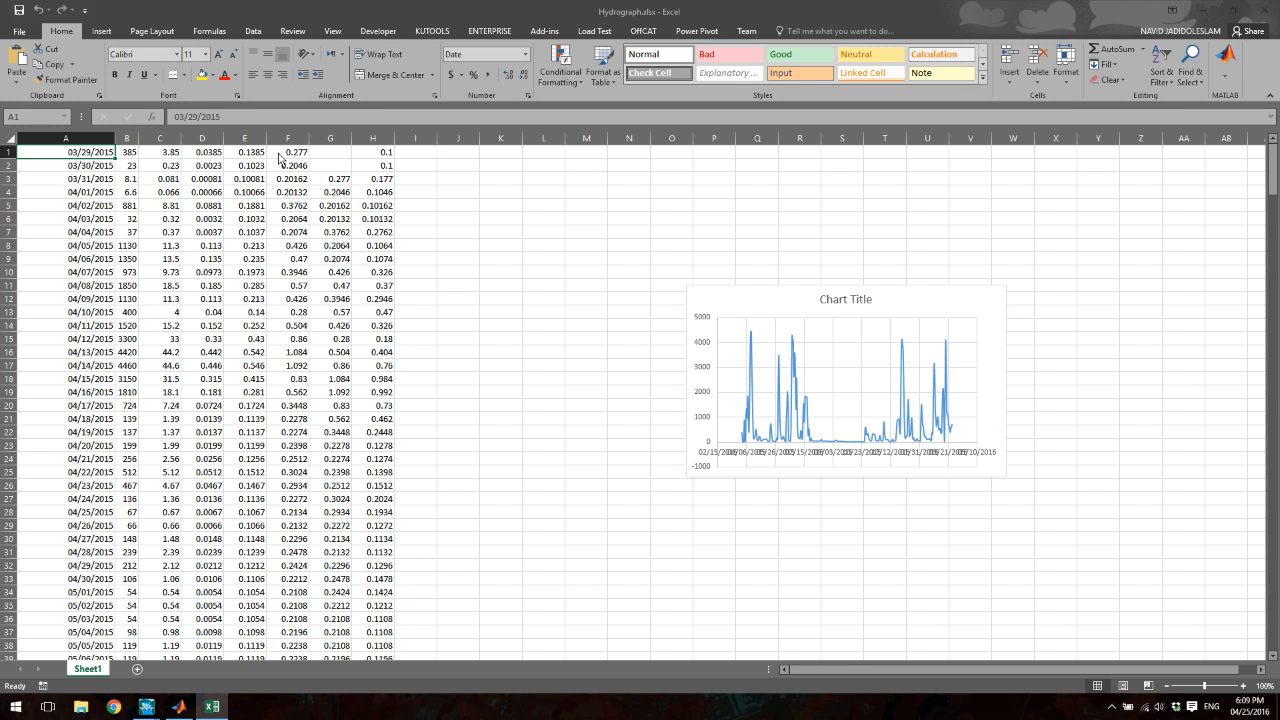
click(281, 153)
key(End)
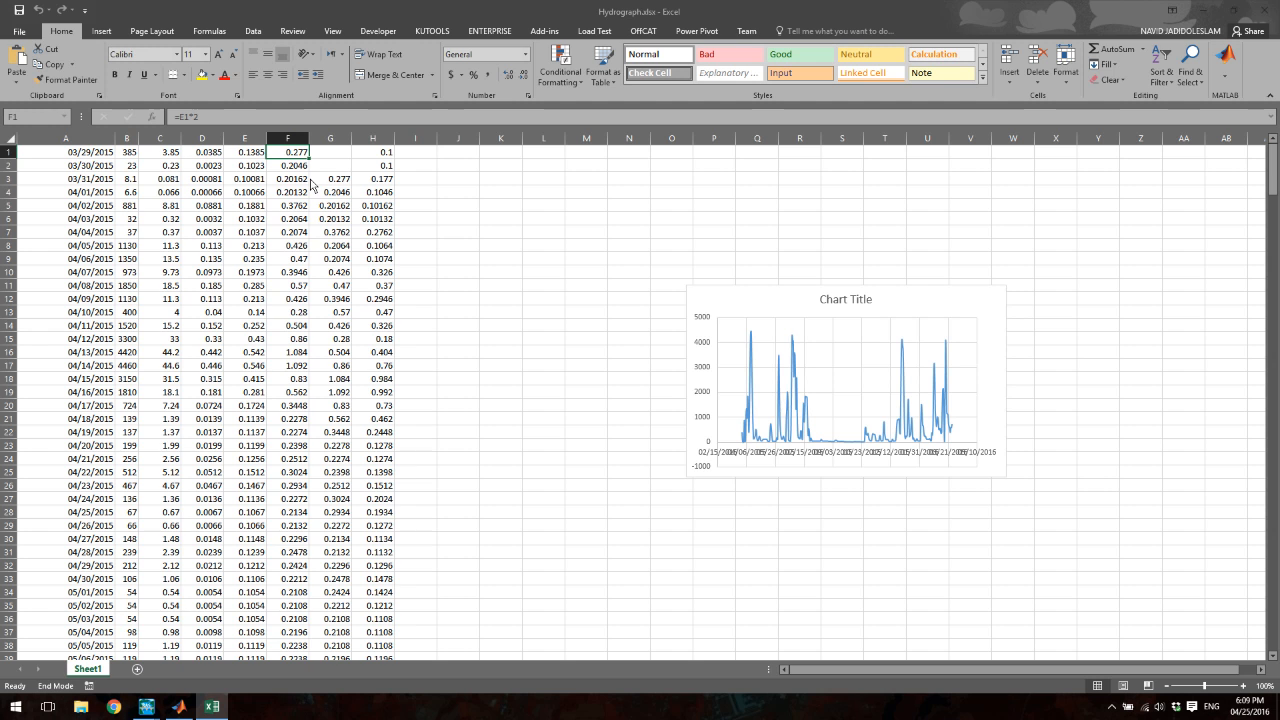
key(shift+Down)
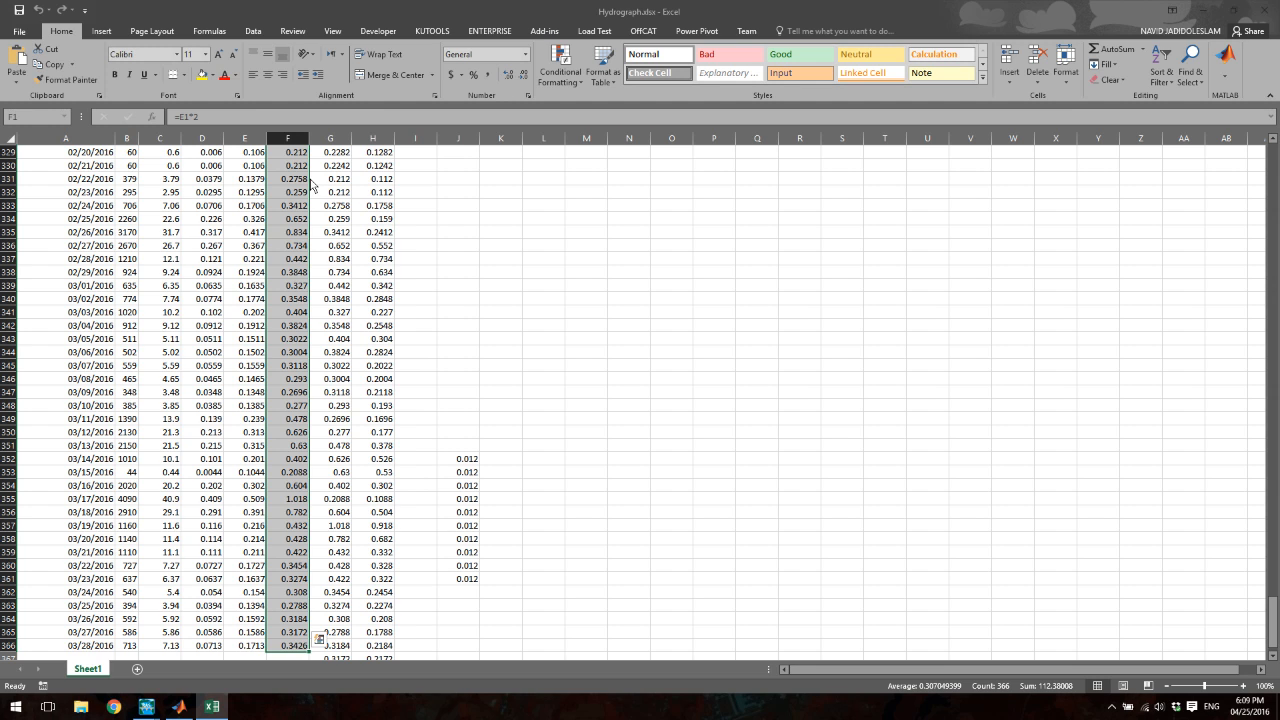
key(ctrl+c)
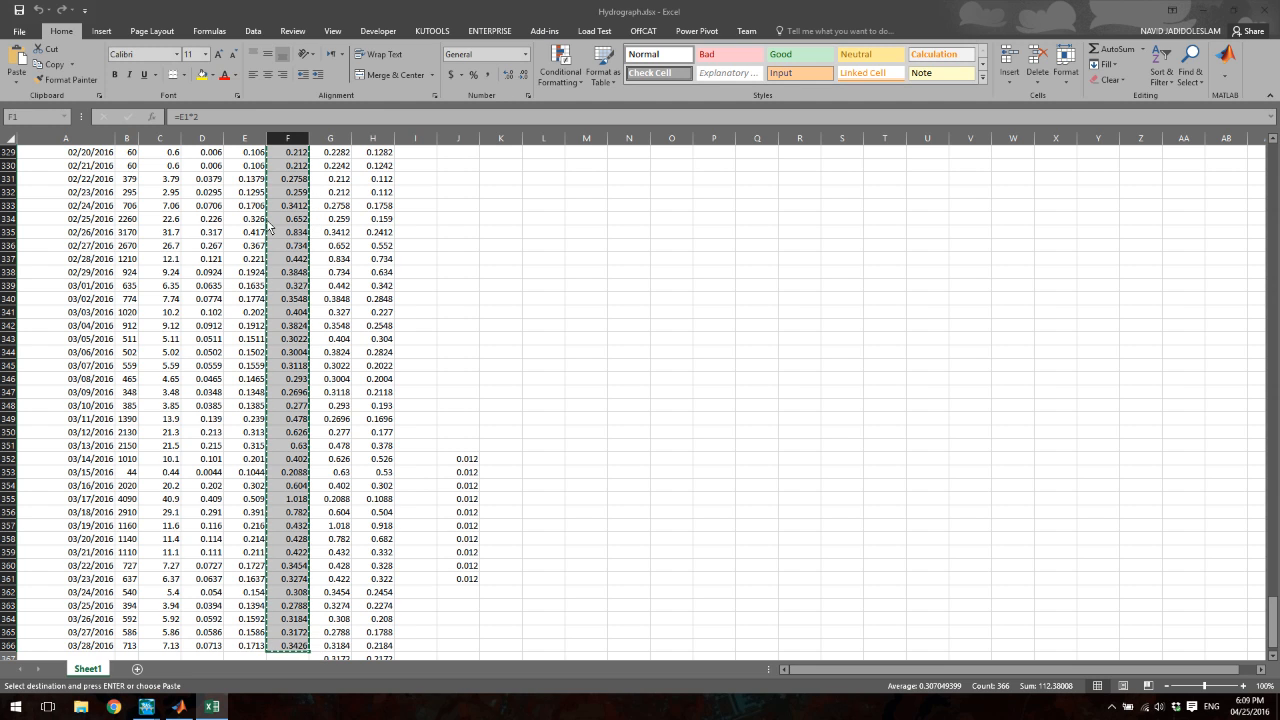
click(1197, 10)
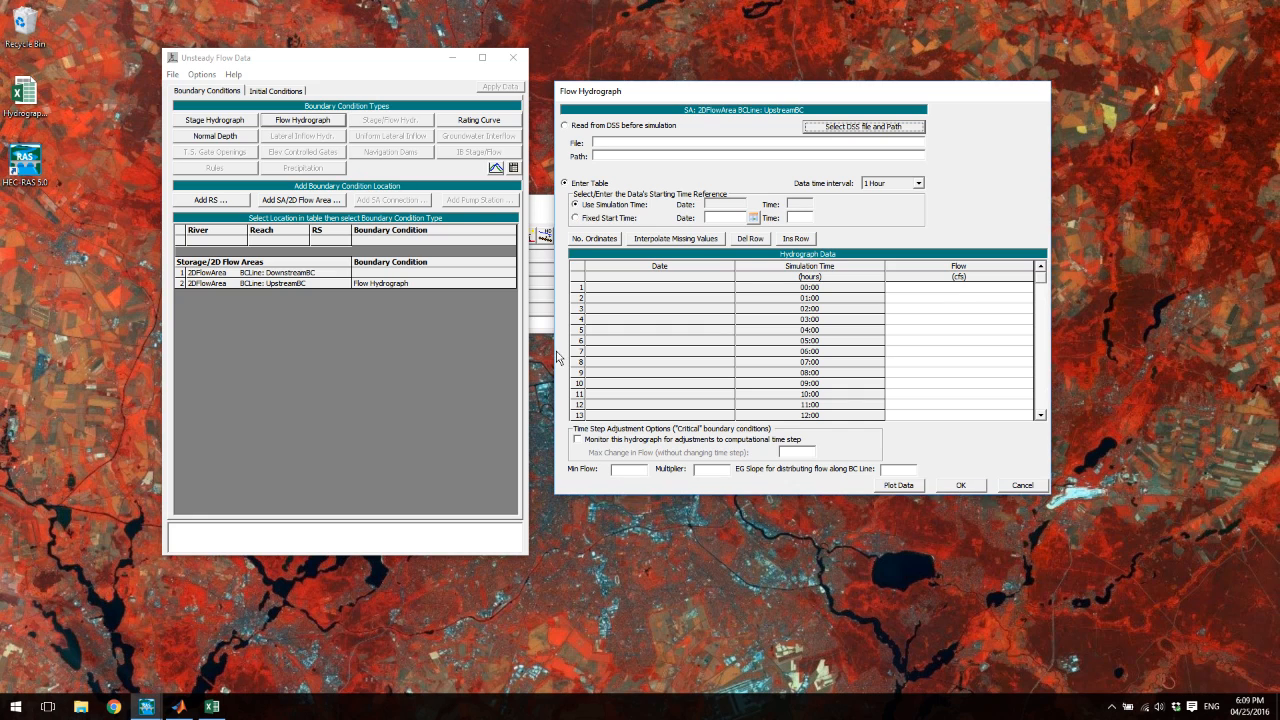
Paste the copied values into the UpstreamBC hydrograph's Flow column, accept it, and reopen the hydrograph to check all rows.
click(957, 277)
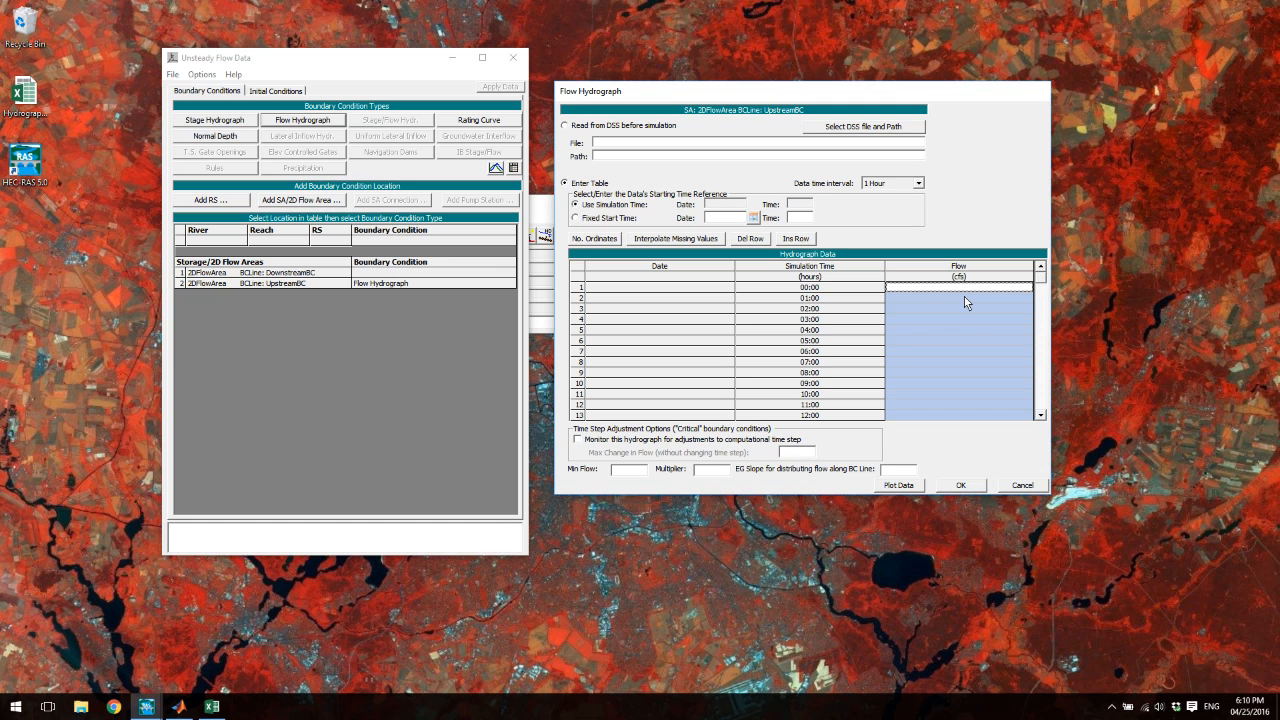
key(ctrl+v)
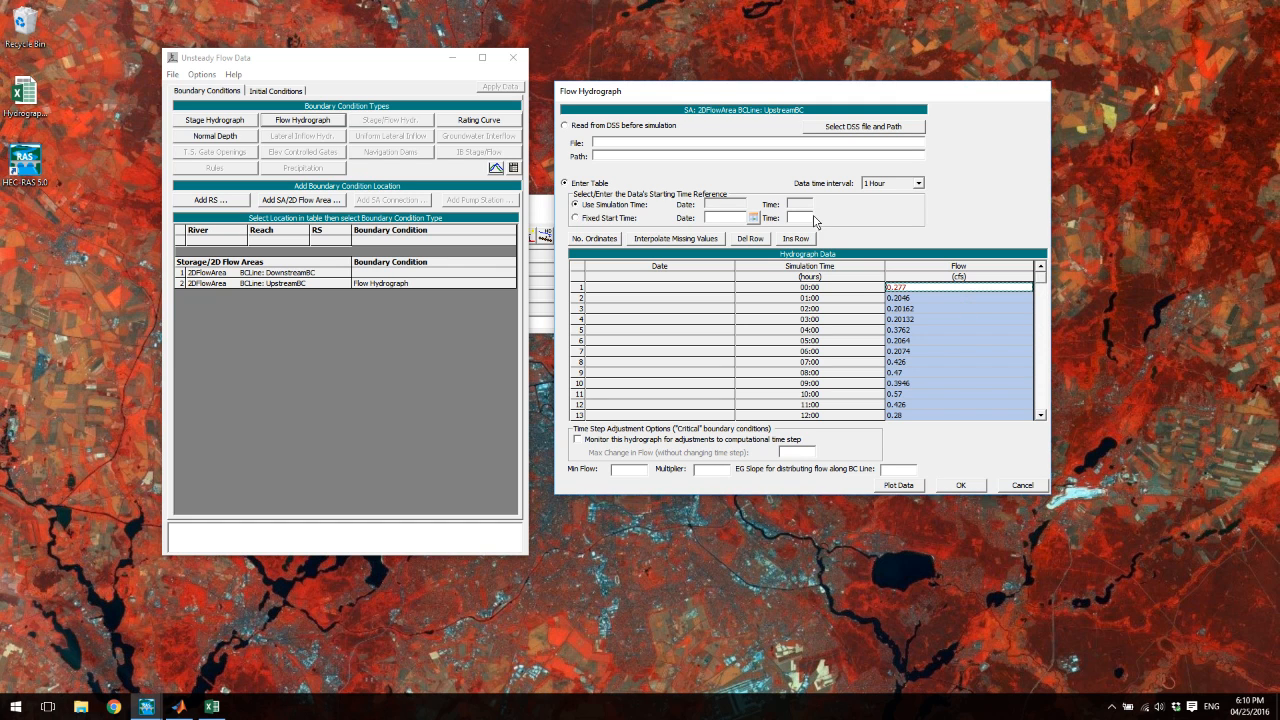
click(955, 486)
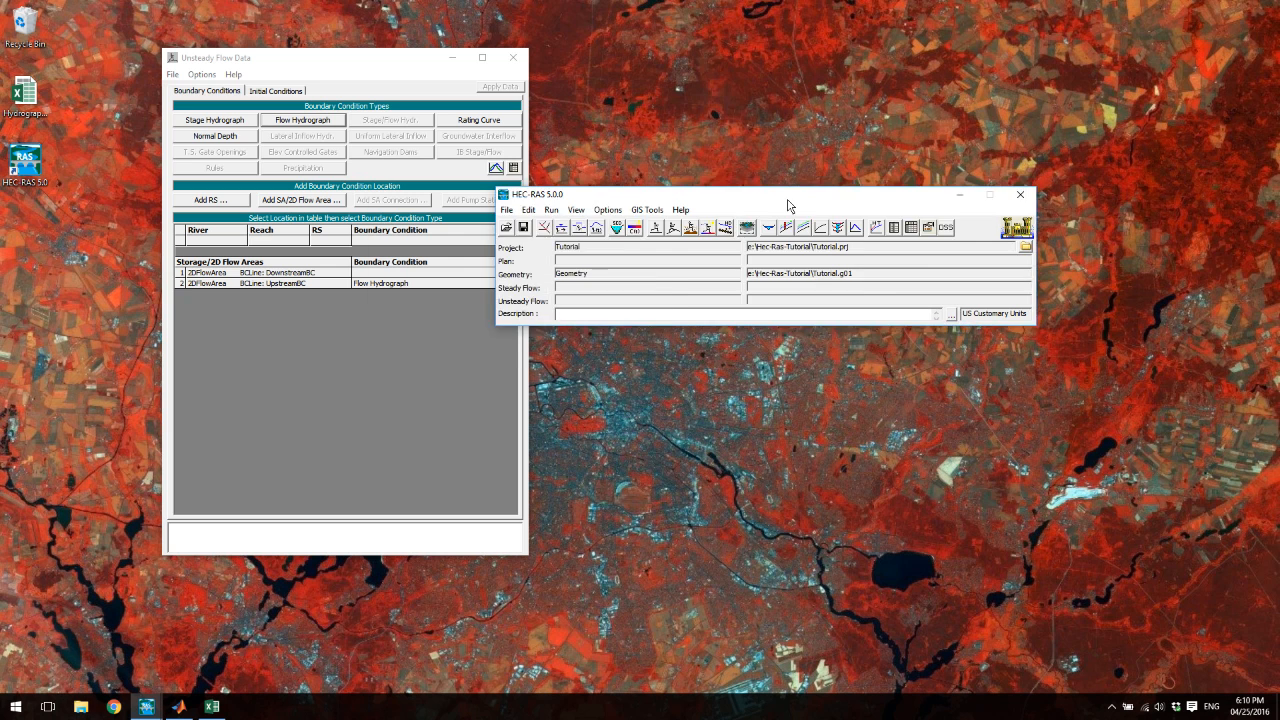
click(374, 285)
click(305, 127)
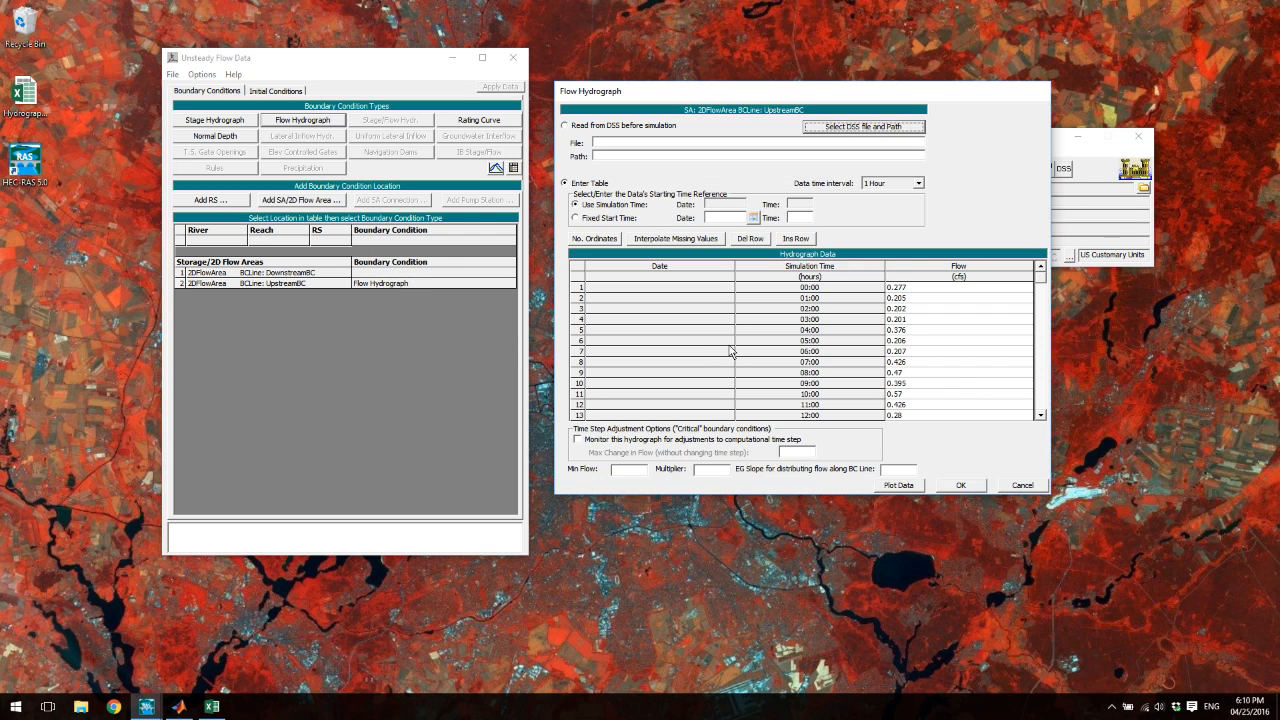
drag(1044, 288, 1042, 410)
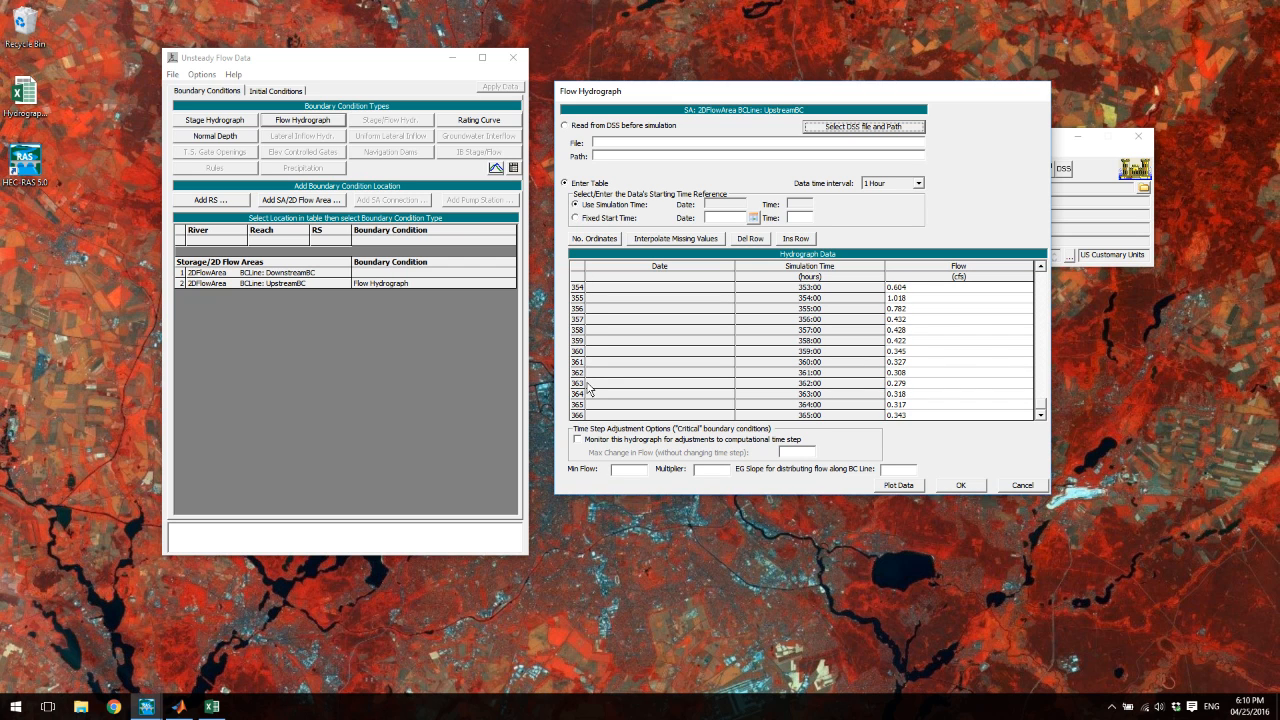
drag(1041, 412, 1042, 280)
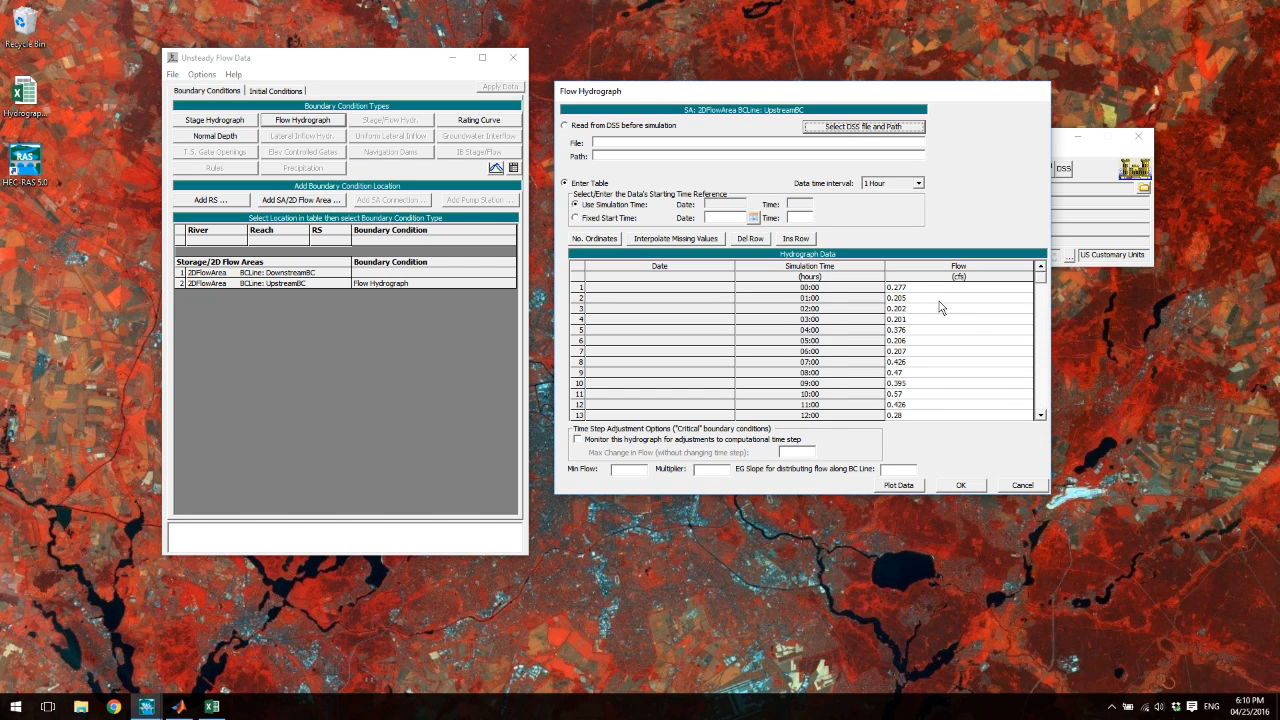
Look up the first date in the Hydrograph workbook and set the hydrograph's fixed start time to 29MAR2015 at 00:00.
click(608, 219)
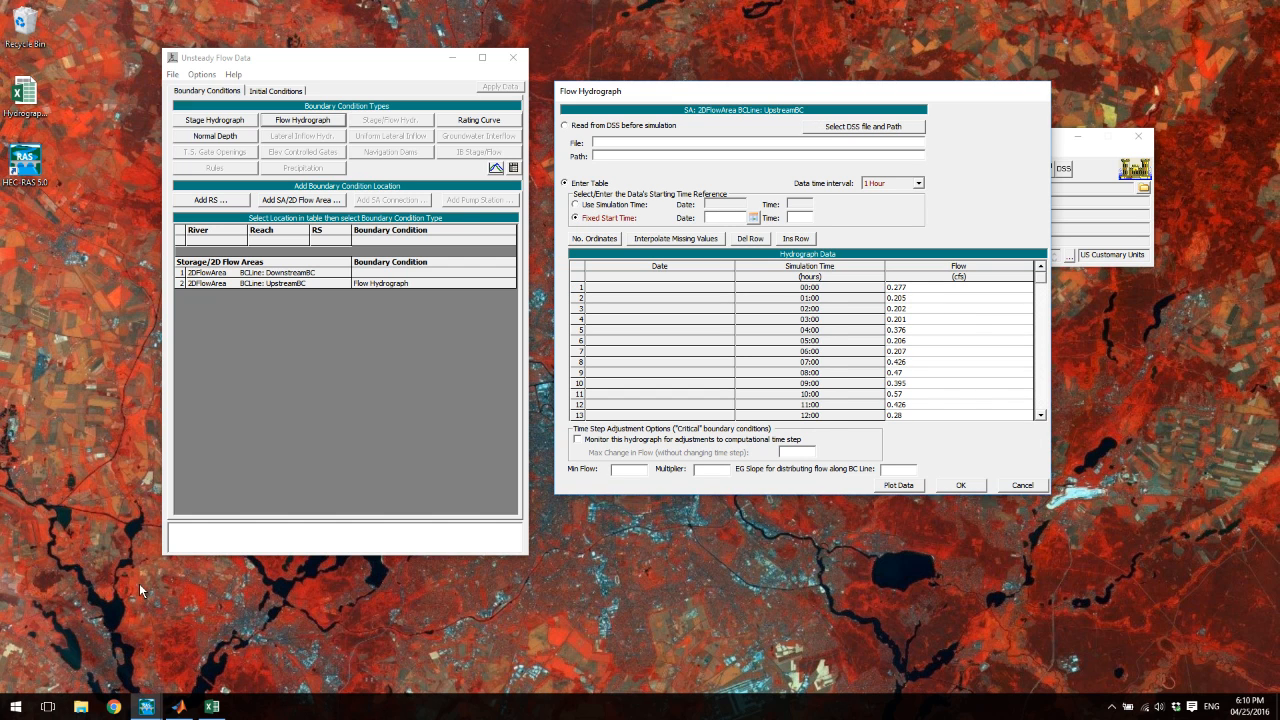
click(212, 706)
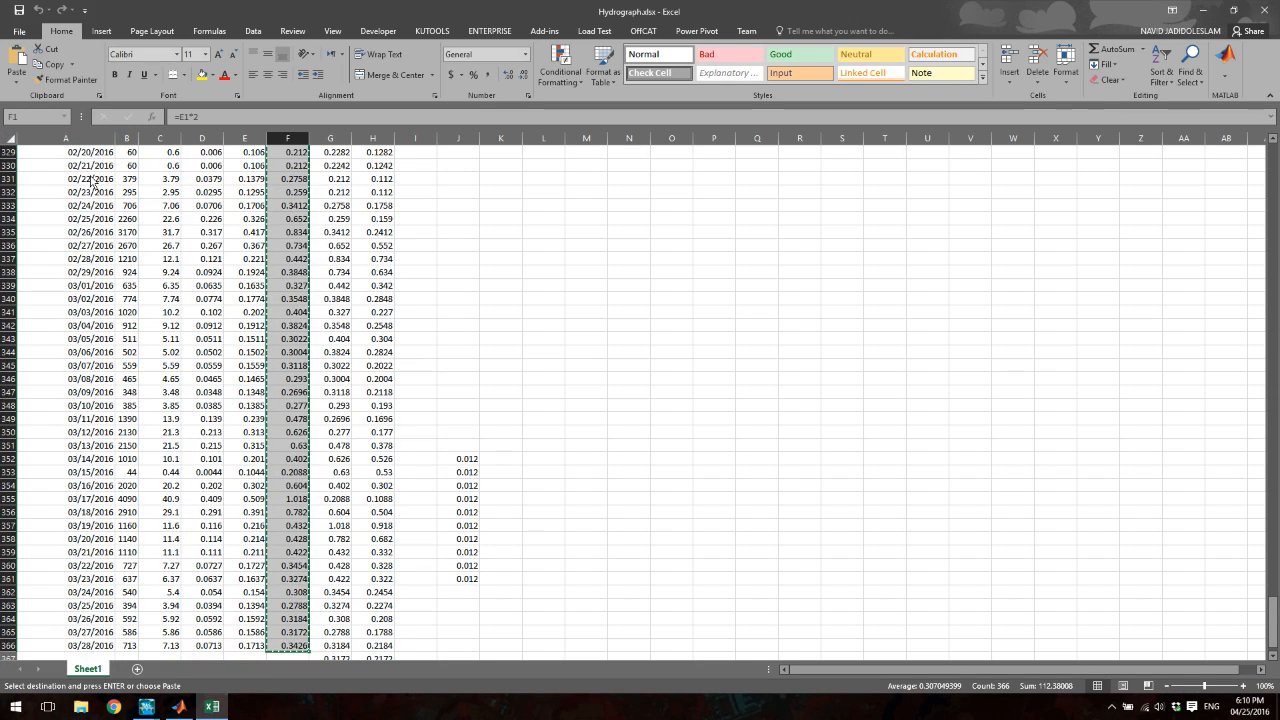
click(585, 340)
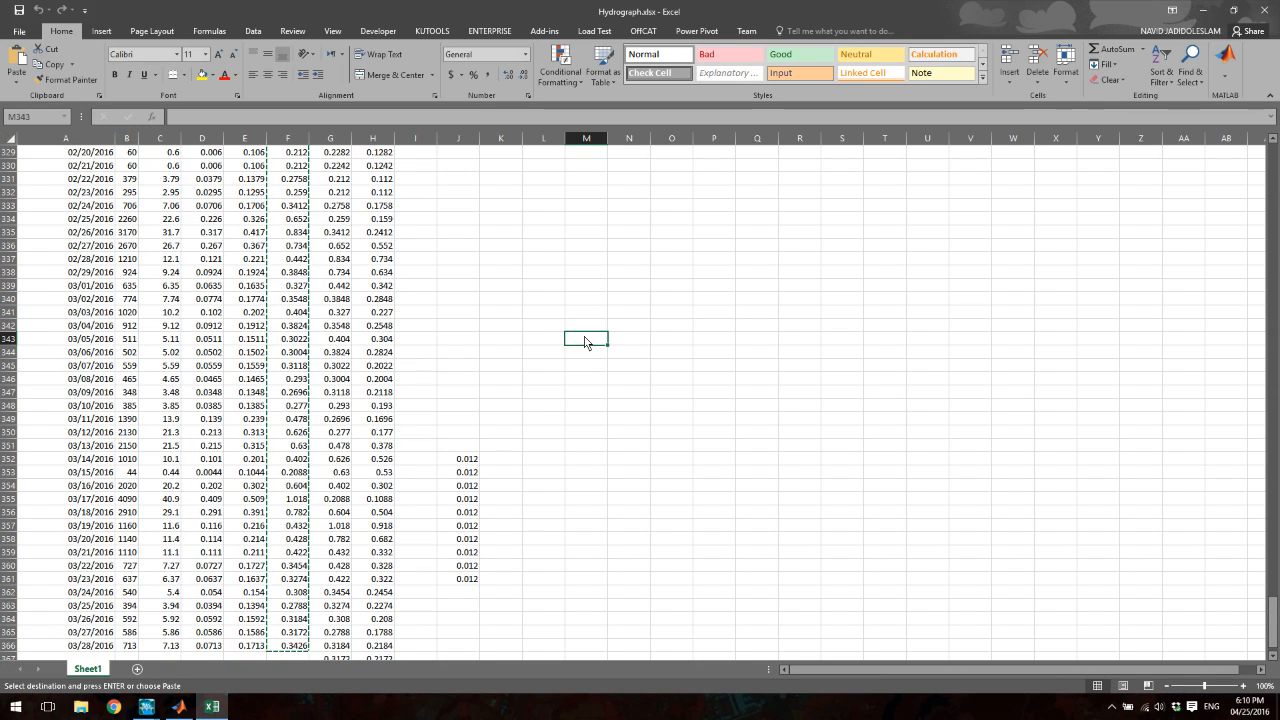
key(ctrl+shift+Up)
click(74, 154)
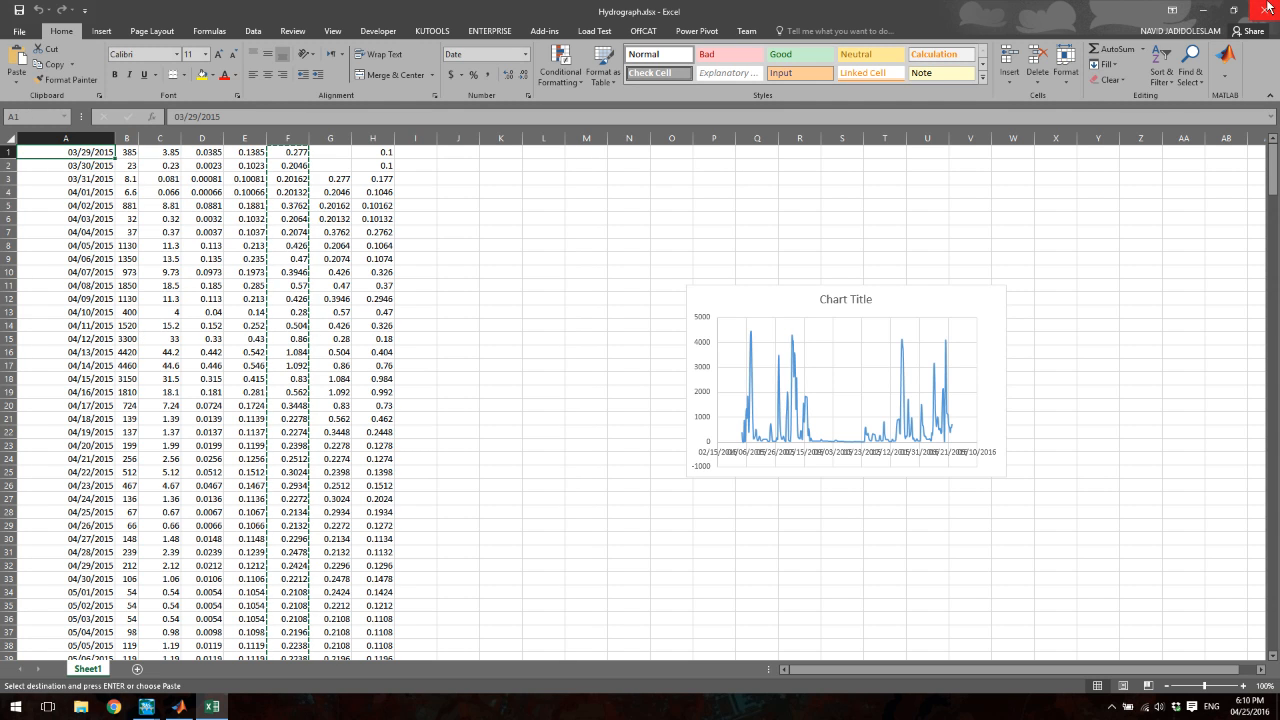
click(1205, 10)
click(716, 217)
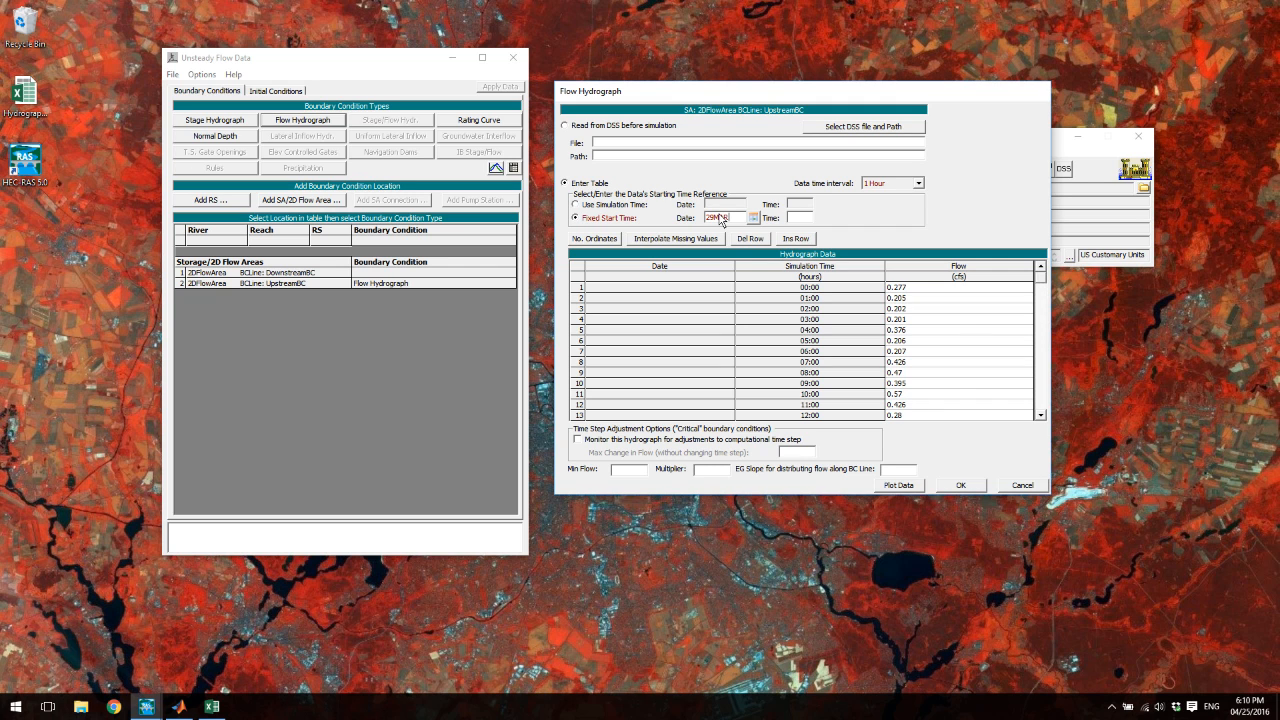
click(800, 220)
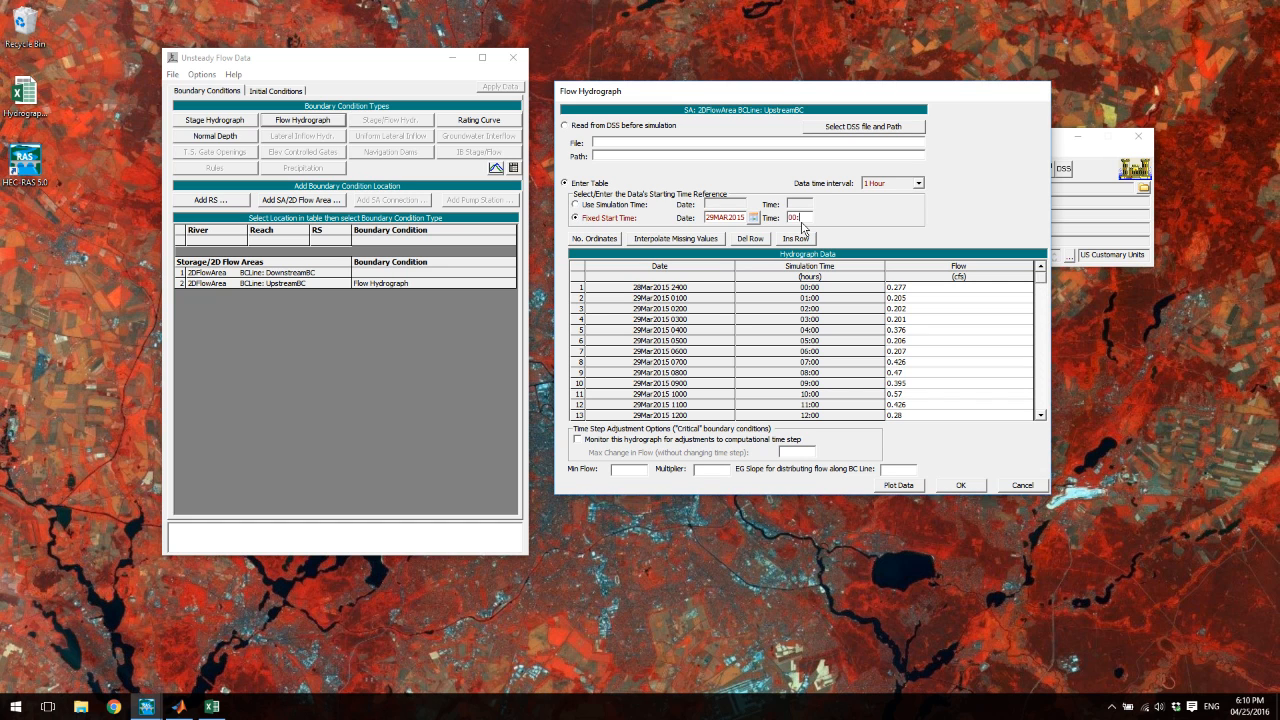
Set the hydrograph's data time interval to 1 Day and its EG slope along the BC line to 0.05, and accept it.
click(905, 183)
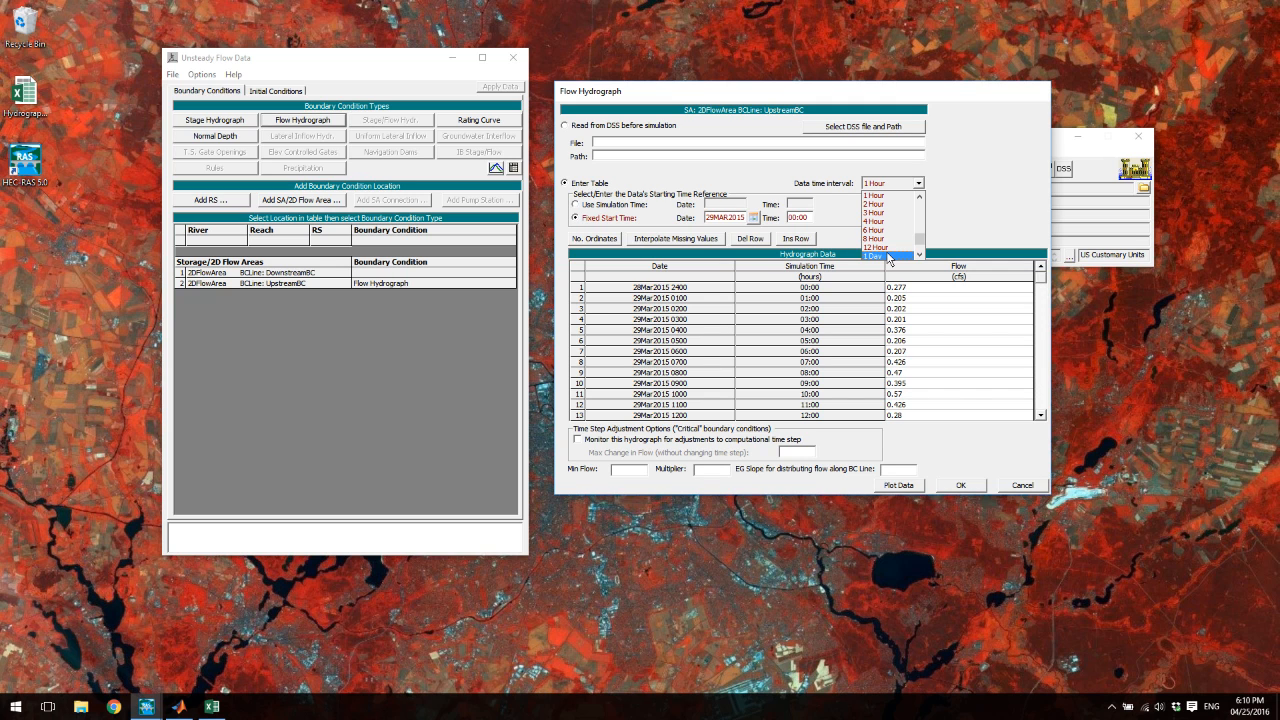
click(889, 256)
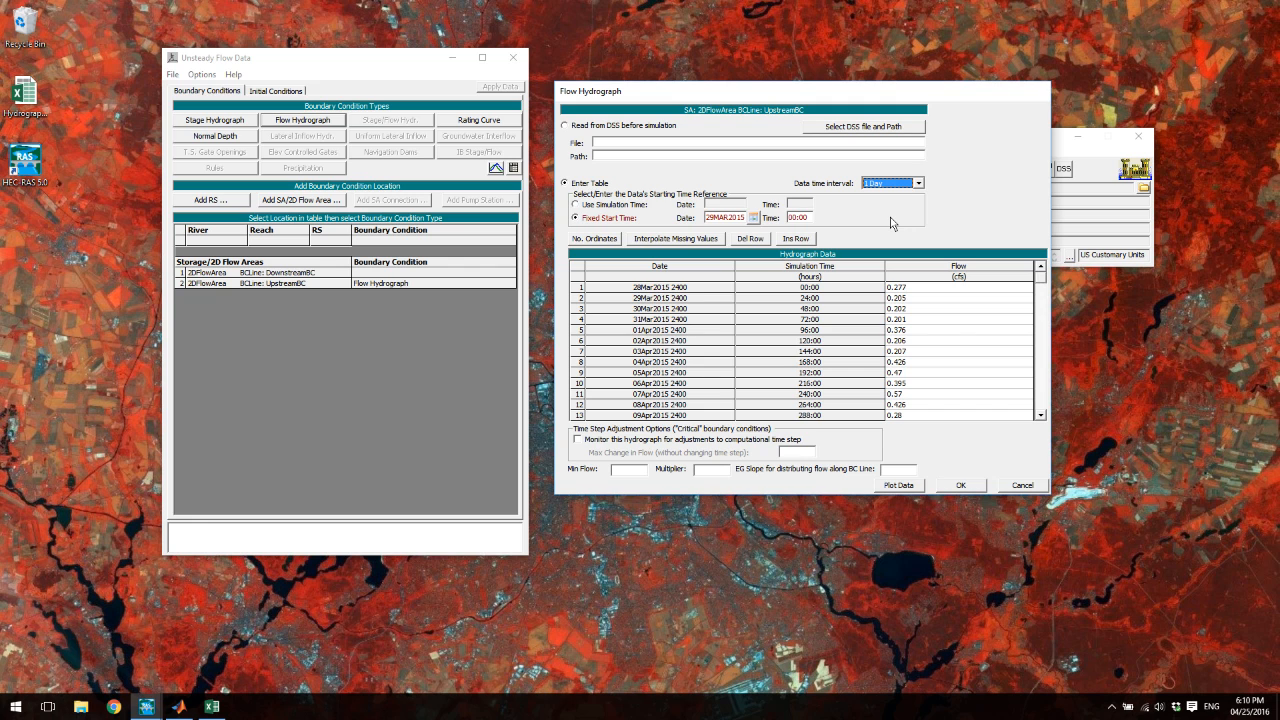
click(636, 473)
click(720, 473)
click(897, 472)
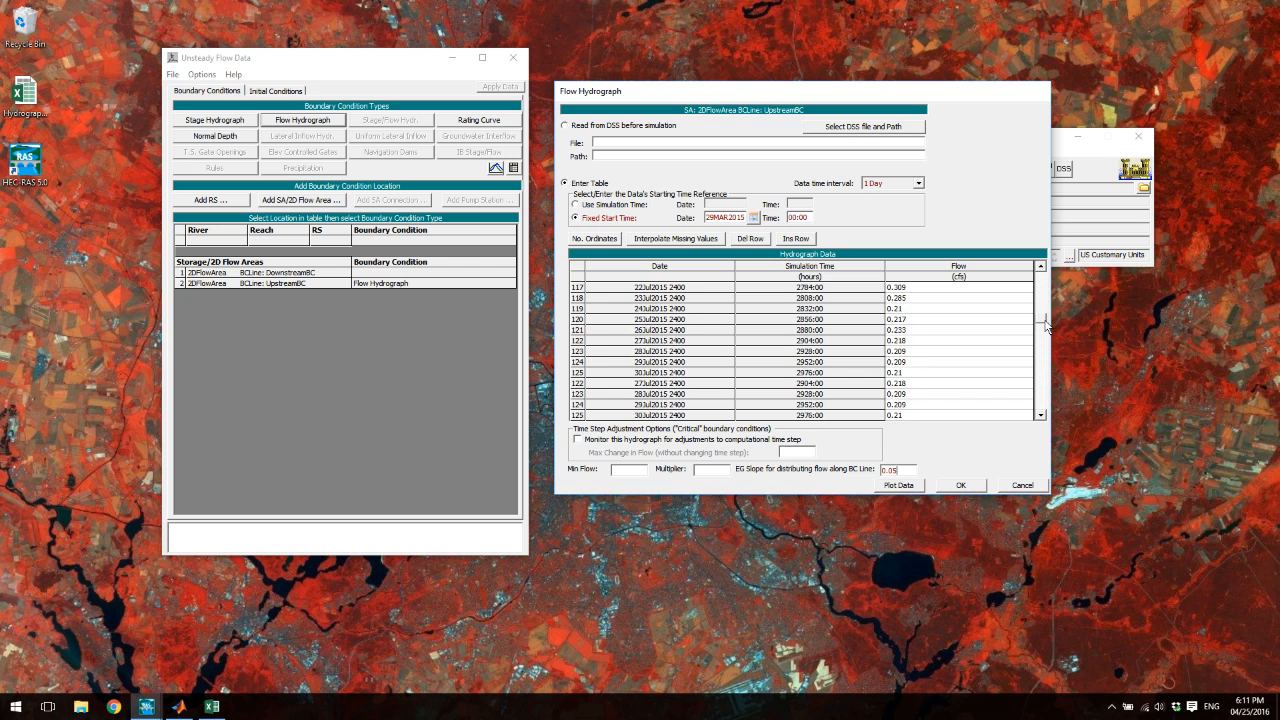
click(957, 485)
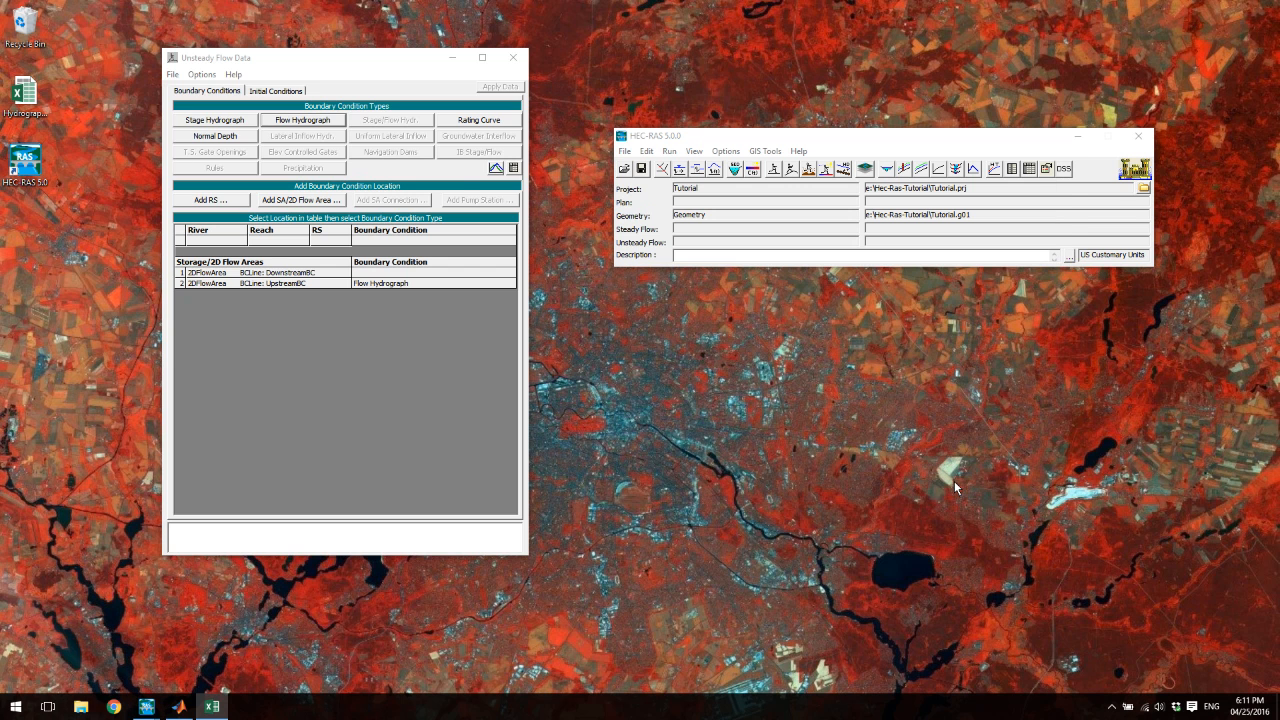
Assign a normal depth boundary condition with a friction slope of 0.01 to the DownstreamBC line.
click(379, 273)
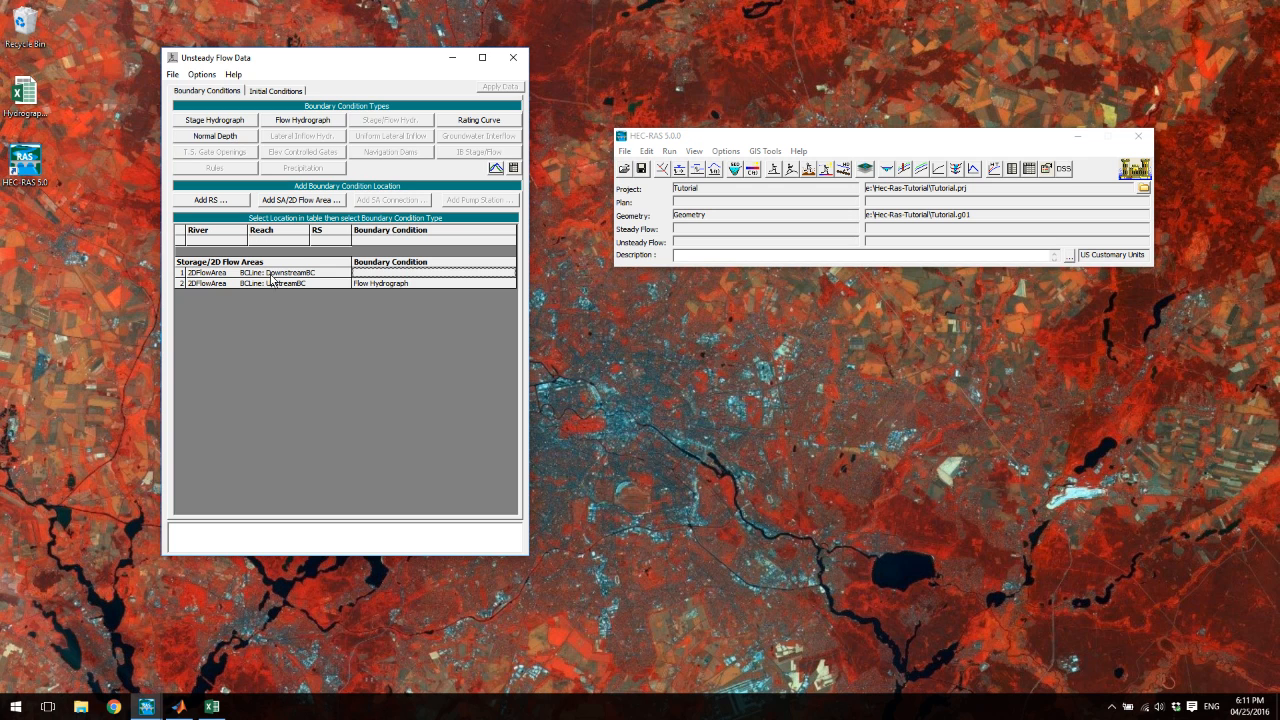
click(236, 135)
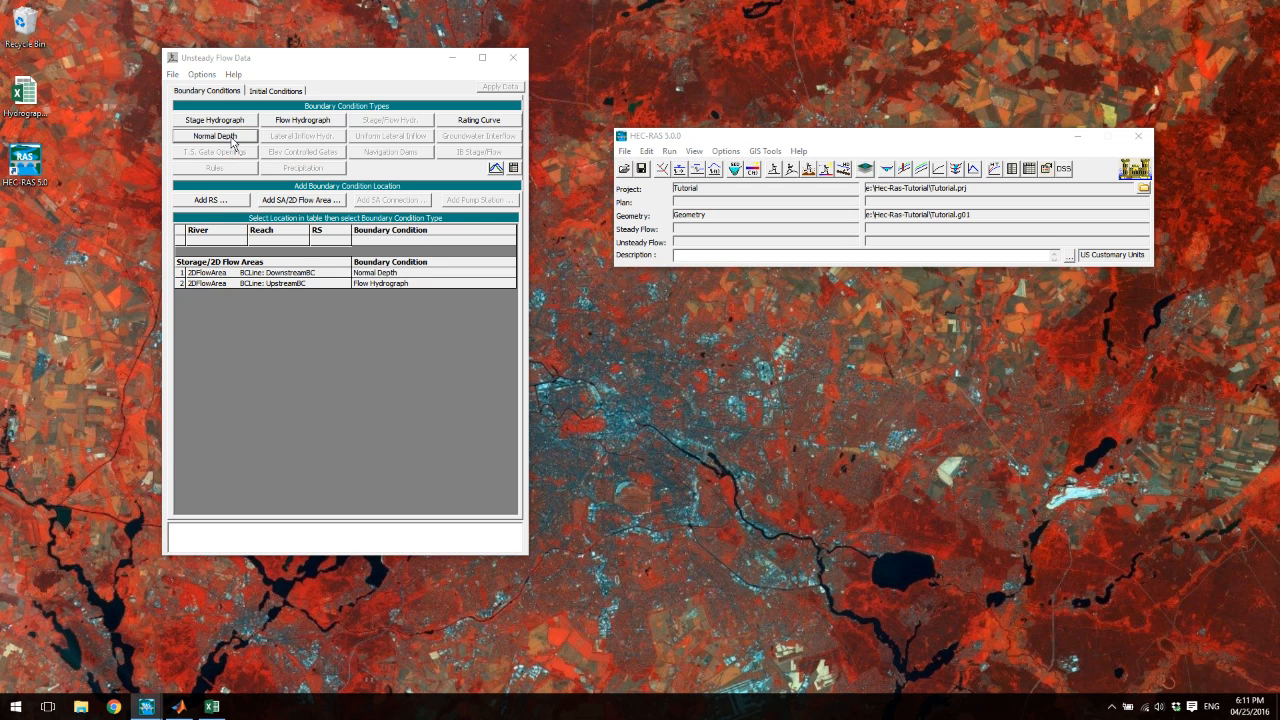
drag(571, 323, 594, 302)
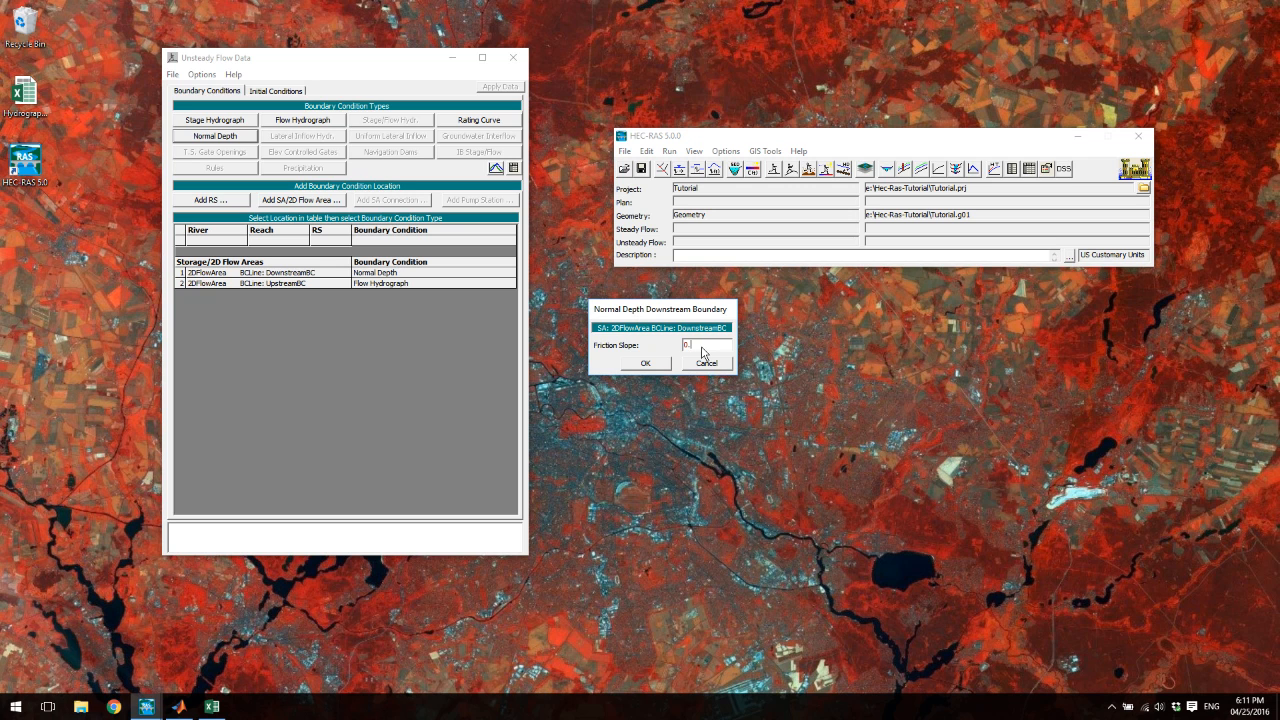
click(645, 363)
Save the unsteady flow data with the title UnsteadyFlowData in the Hec-Ras-Tutorial folder and reload that file.
click(173, 75)
click(185, 118)
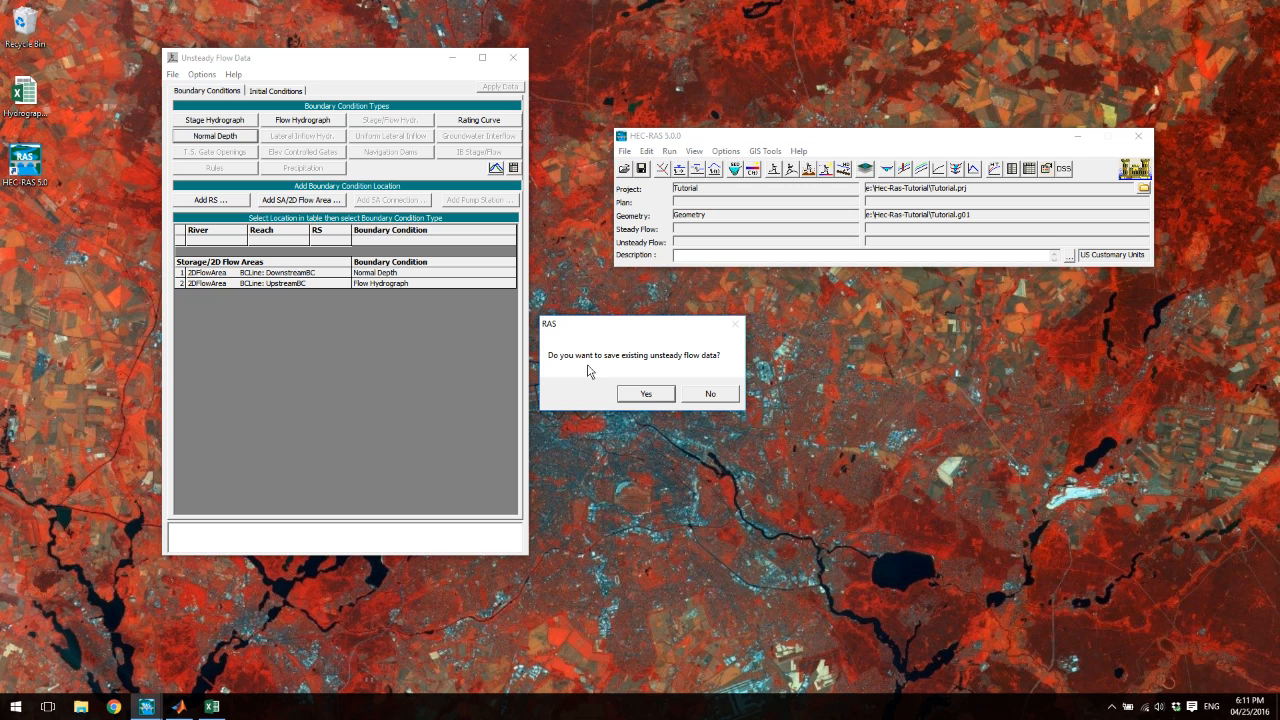
click(656, 395)
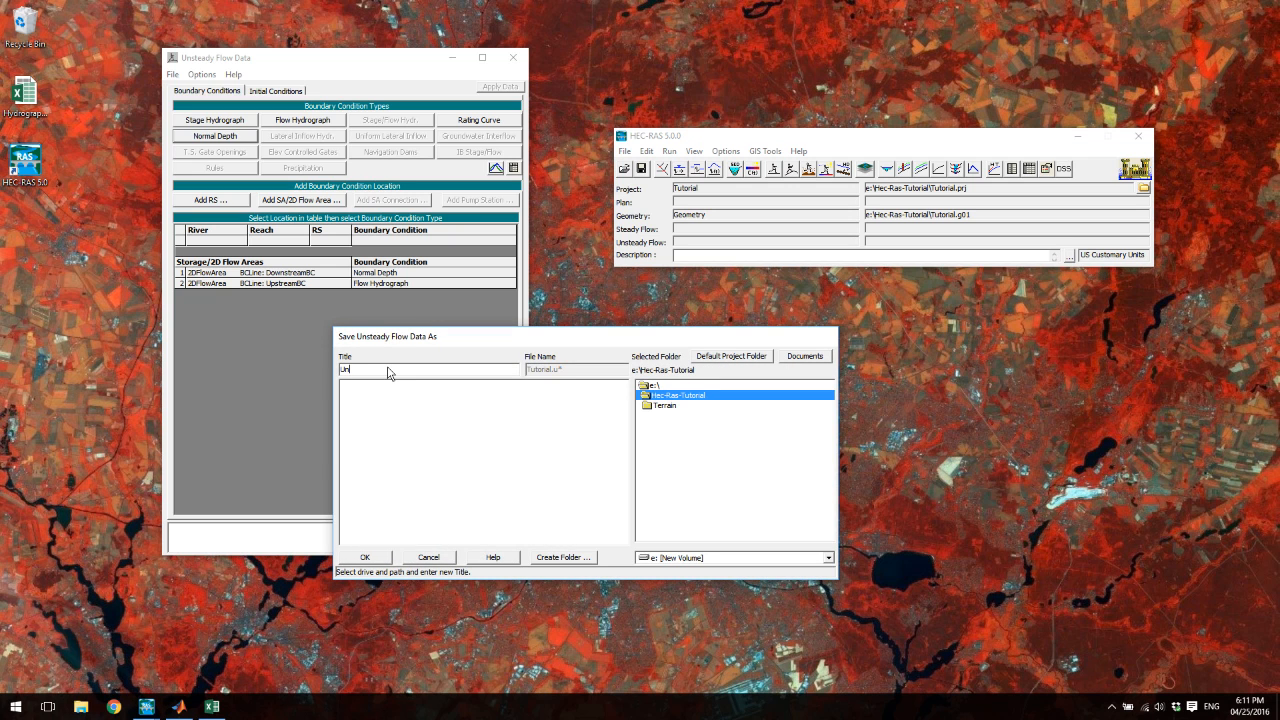
text(UnsteadyFlowData)
click(368, 558)
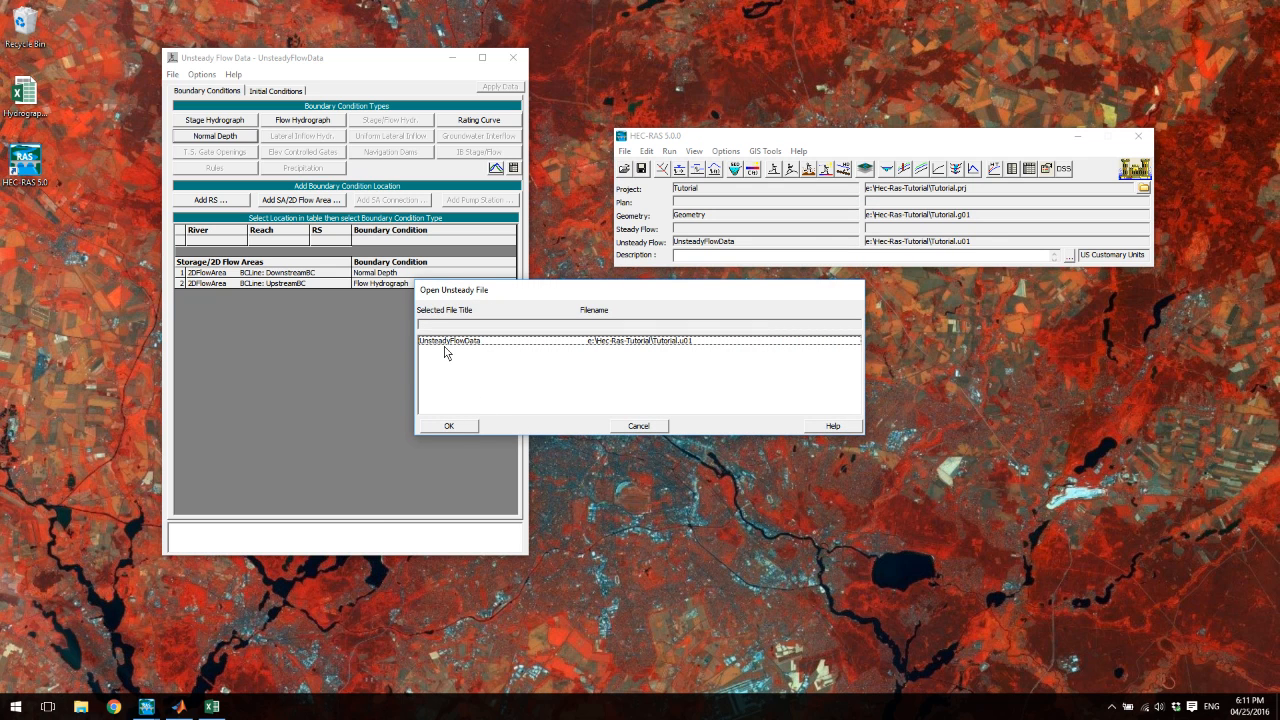
click(449, 426)
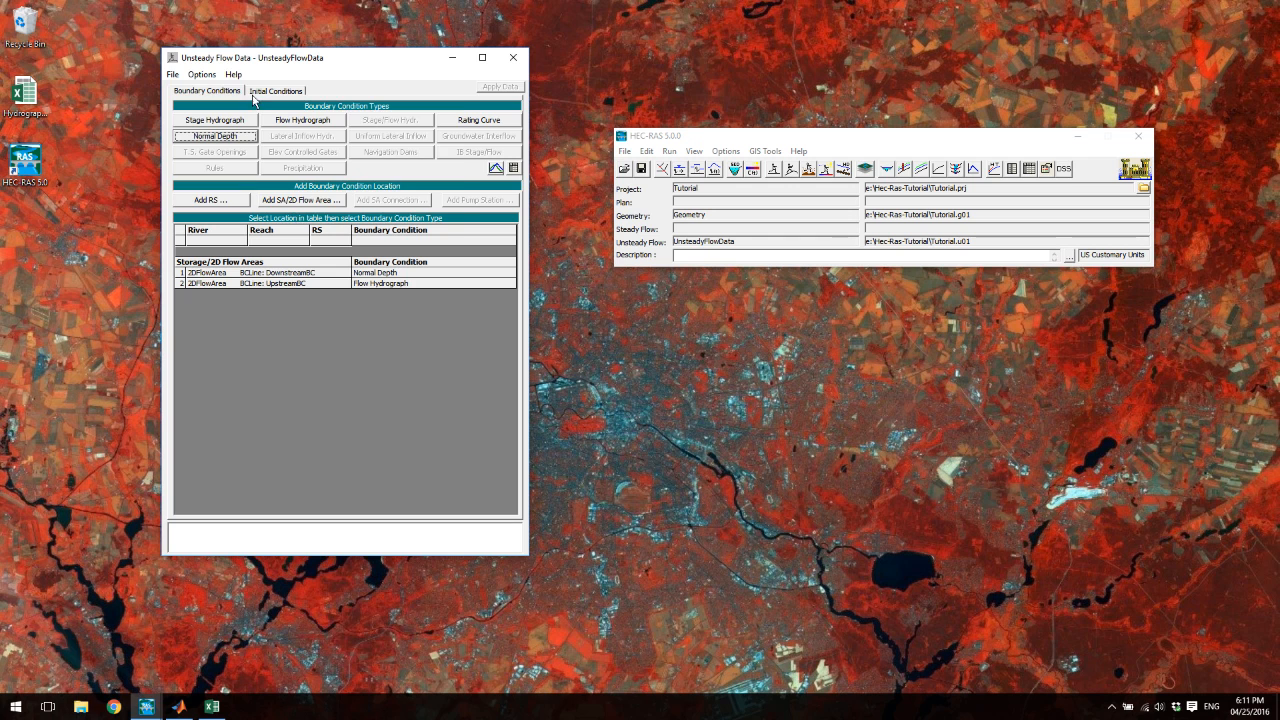
click(173, 75)
click(228, 119)
Review the initial conditions and the normal depth settings of the DownstreamBC line.
click(302, 91)
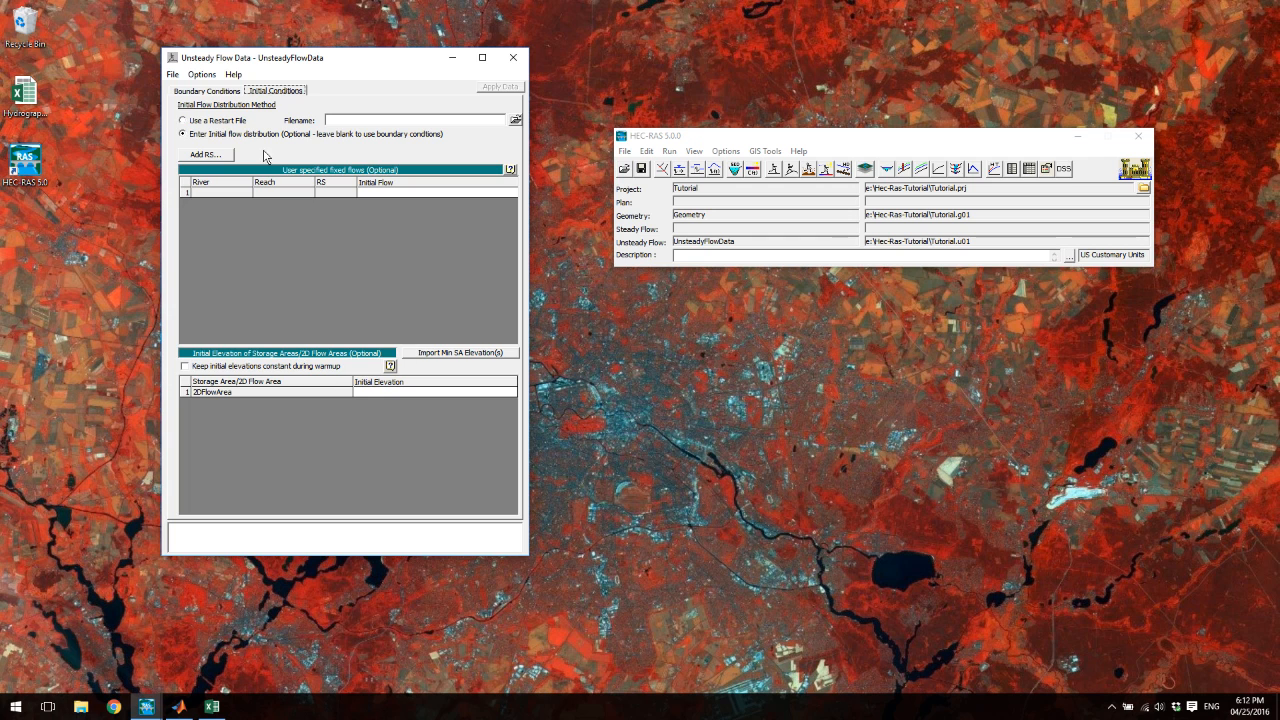
click(203, 92)
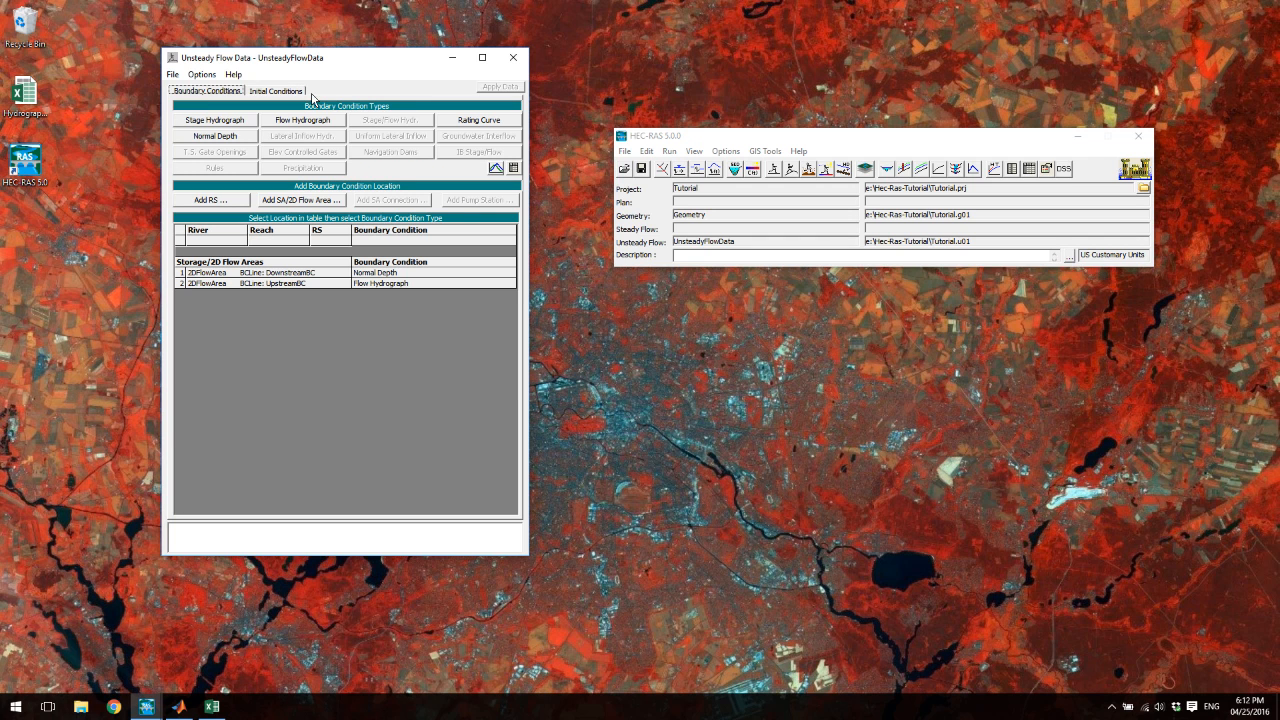
click(382, 273)
click(495, 168)
click(669, 401)
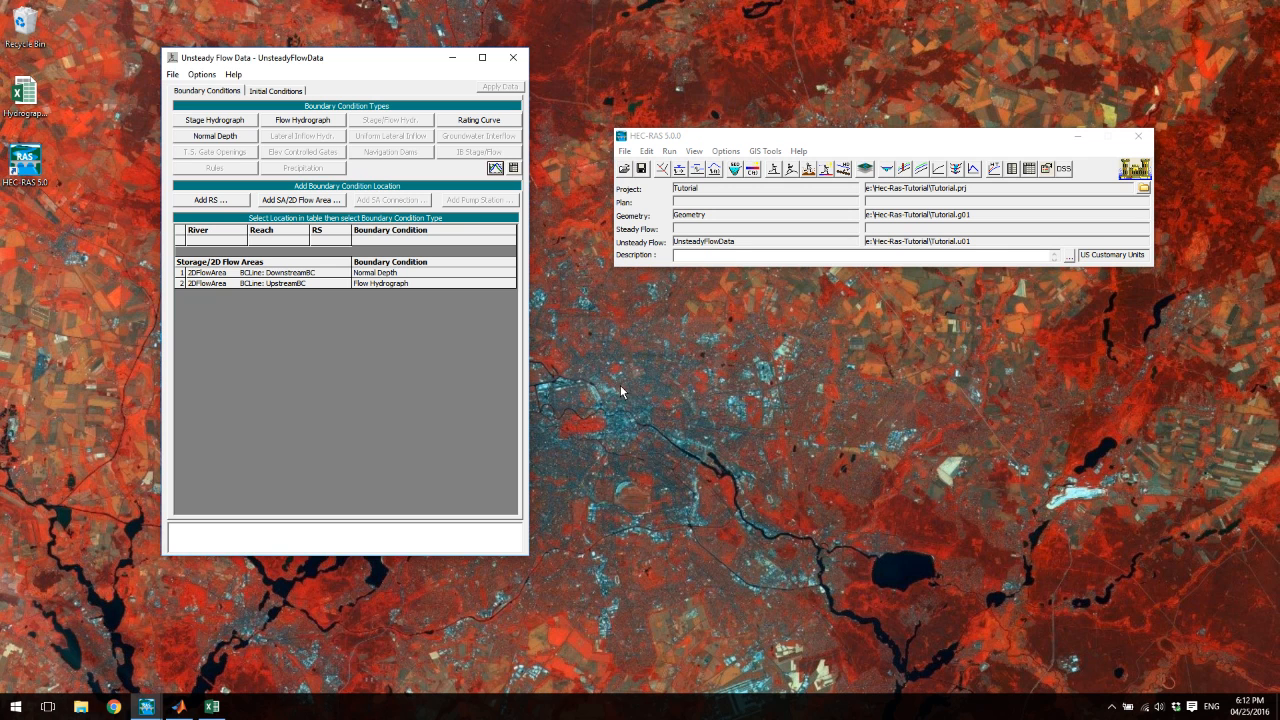
double_click(366, 272)
click(621, 384)
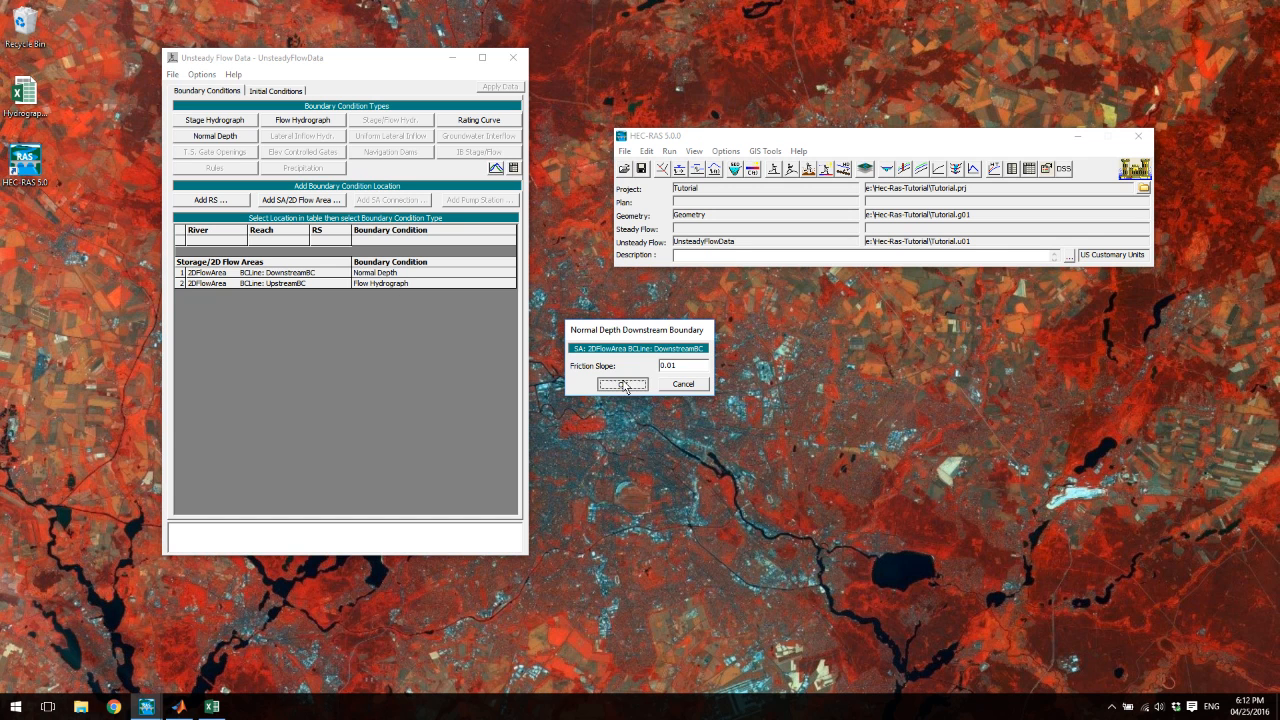
Reopen the UpstreamBC flow hydrograph, examine its data plot, and close the plot.
double_click(385, 283)
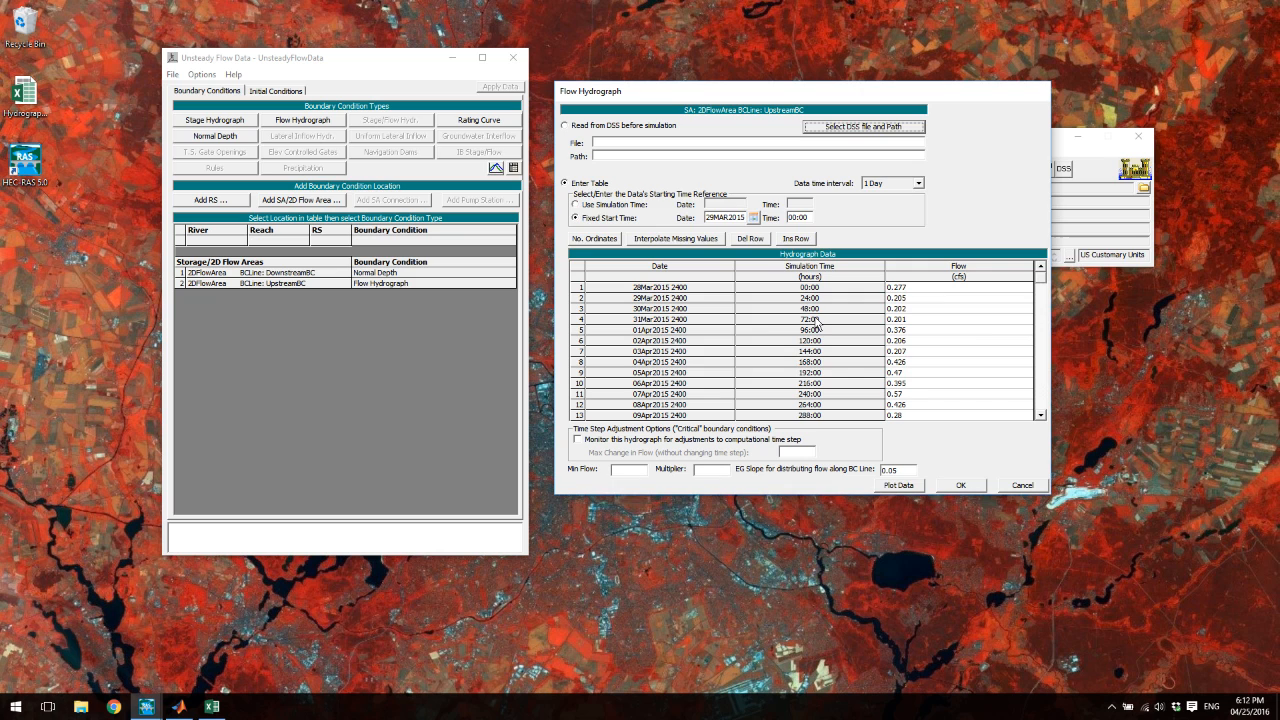
click(882, 486)
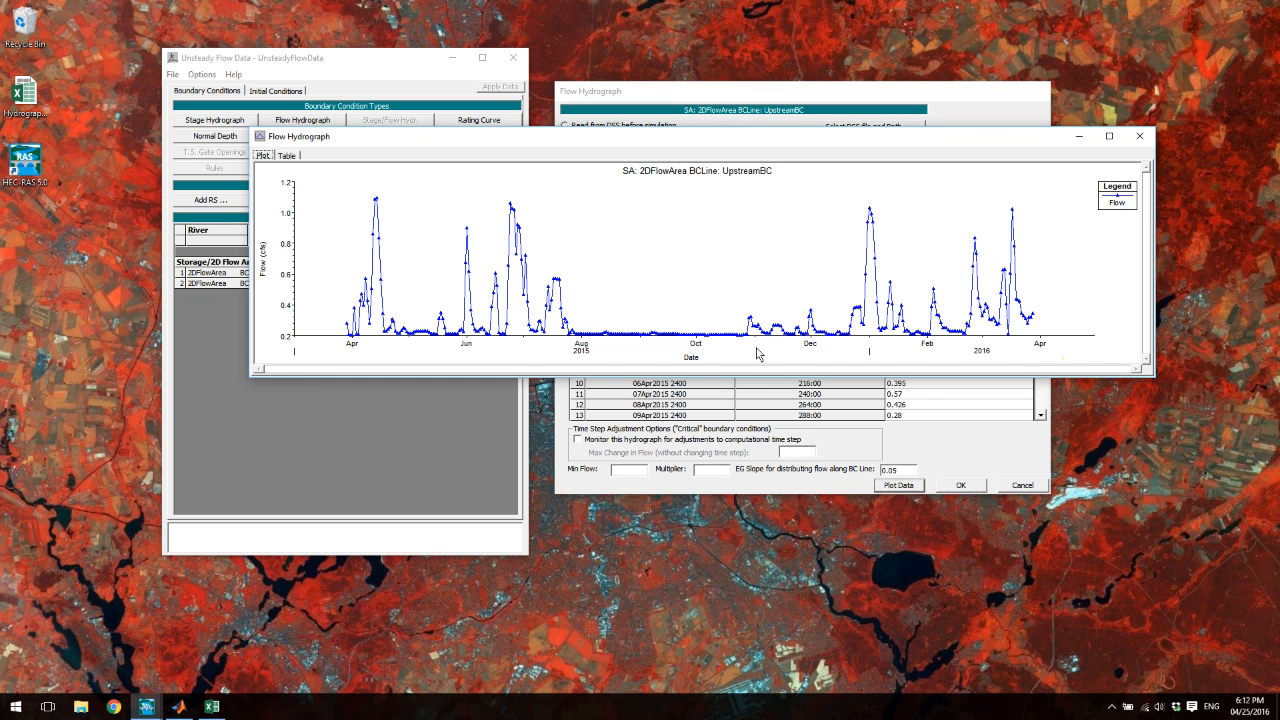
mouse_move(614, 342)
click(1139, 137)
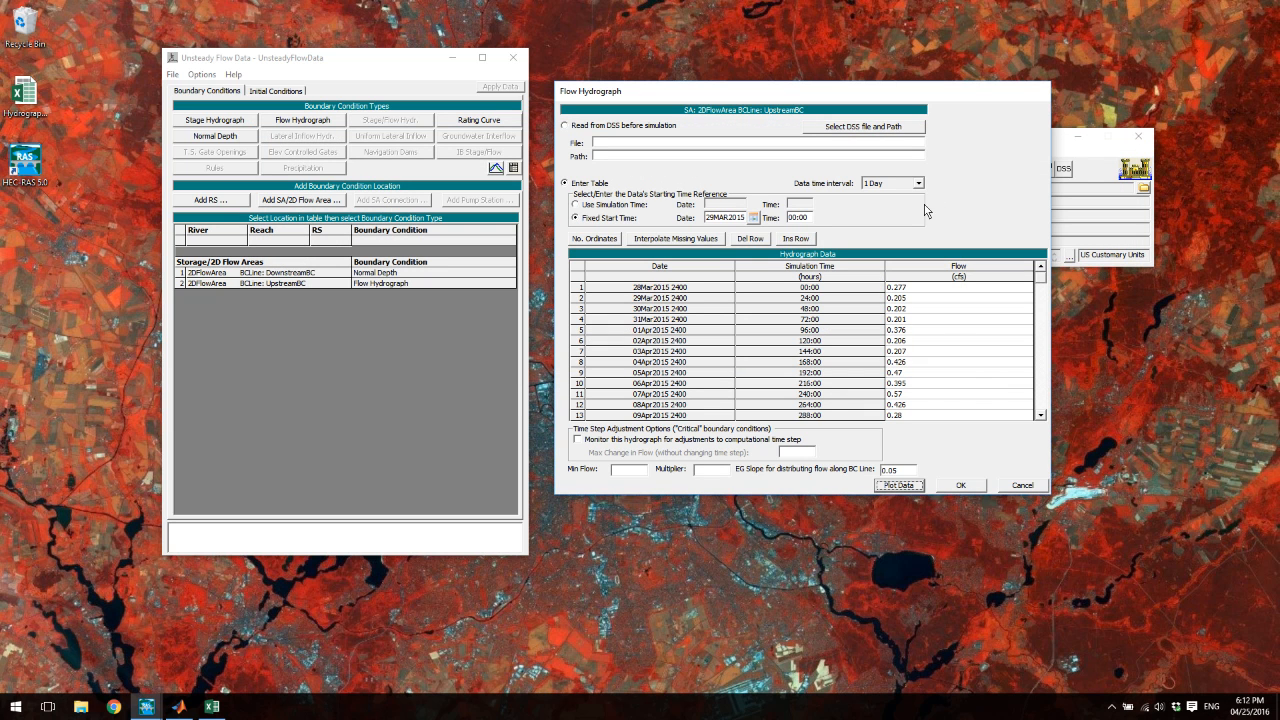
Close the UpstreamBC flow hydrograph and the unsteady flow data editor, and reposition the main project window.
click(513, 57)
drag(813, 144, 575, 144)
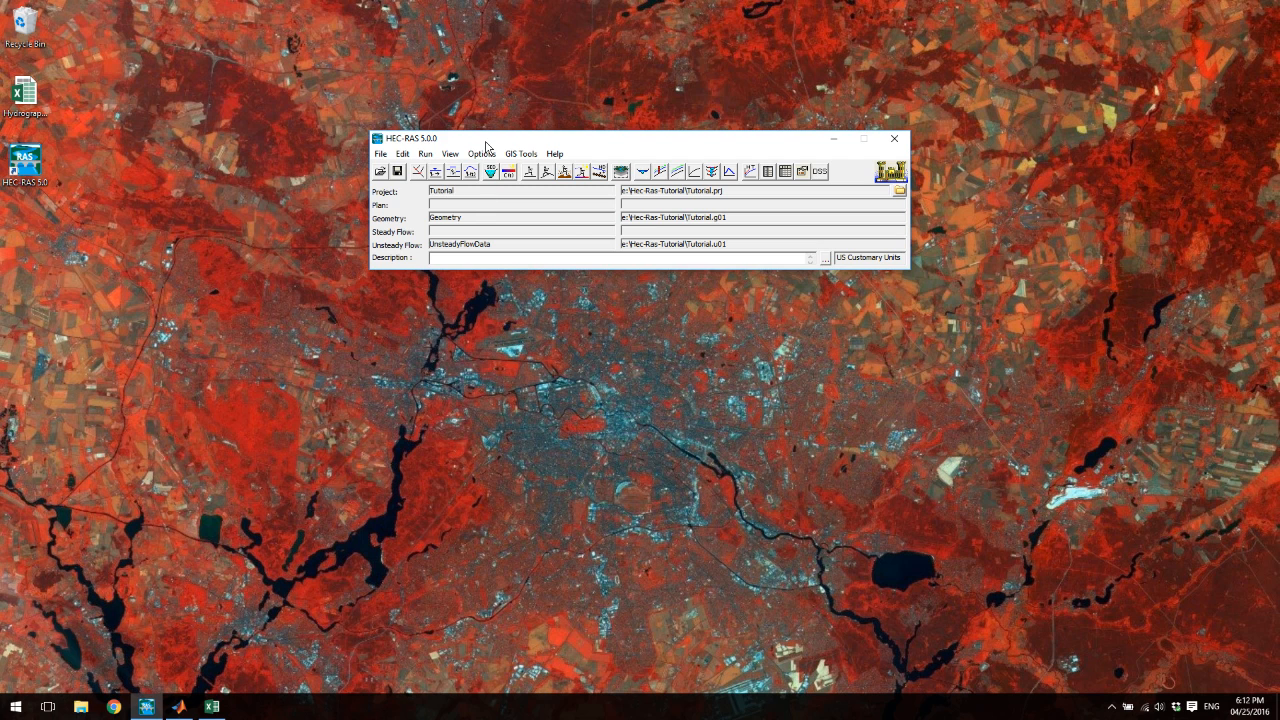
drag(483, 143, 392, 187)
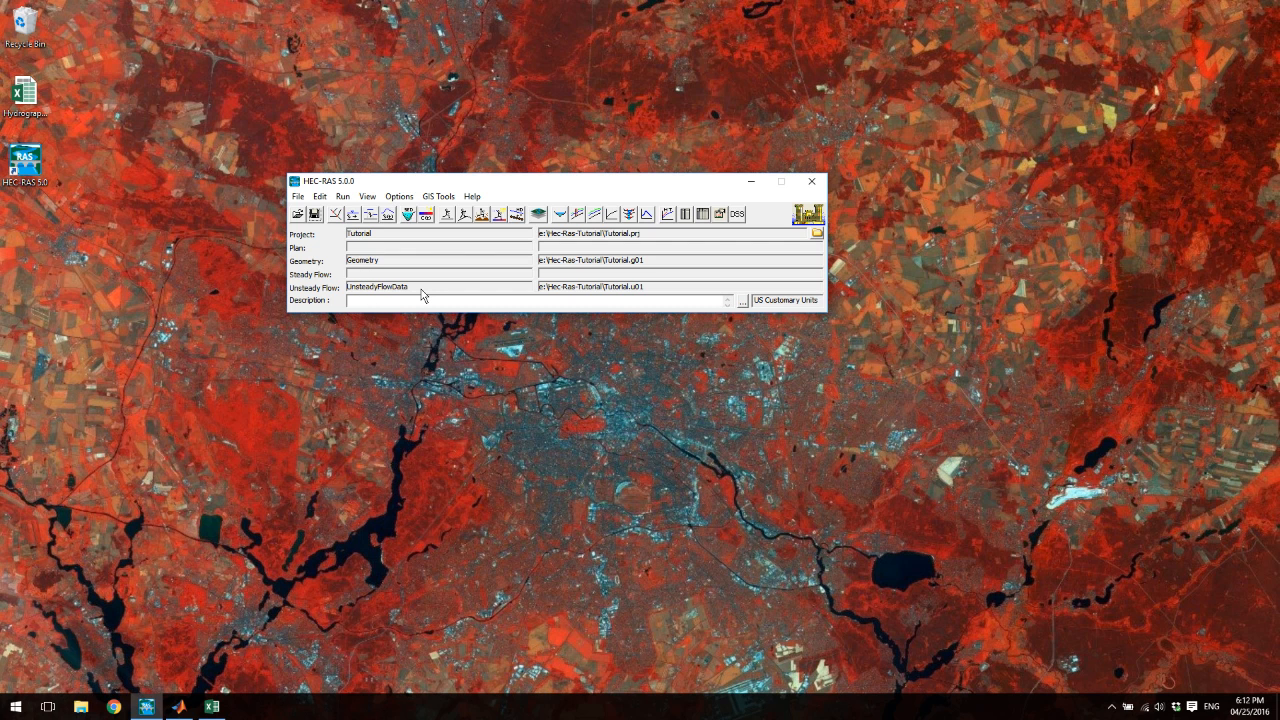
Start an unsteady flow analysis and save its plan as PlanA in the Hec-Ras-Tutorial folder with the short identifier 1.
click(342, 196)
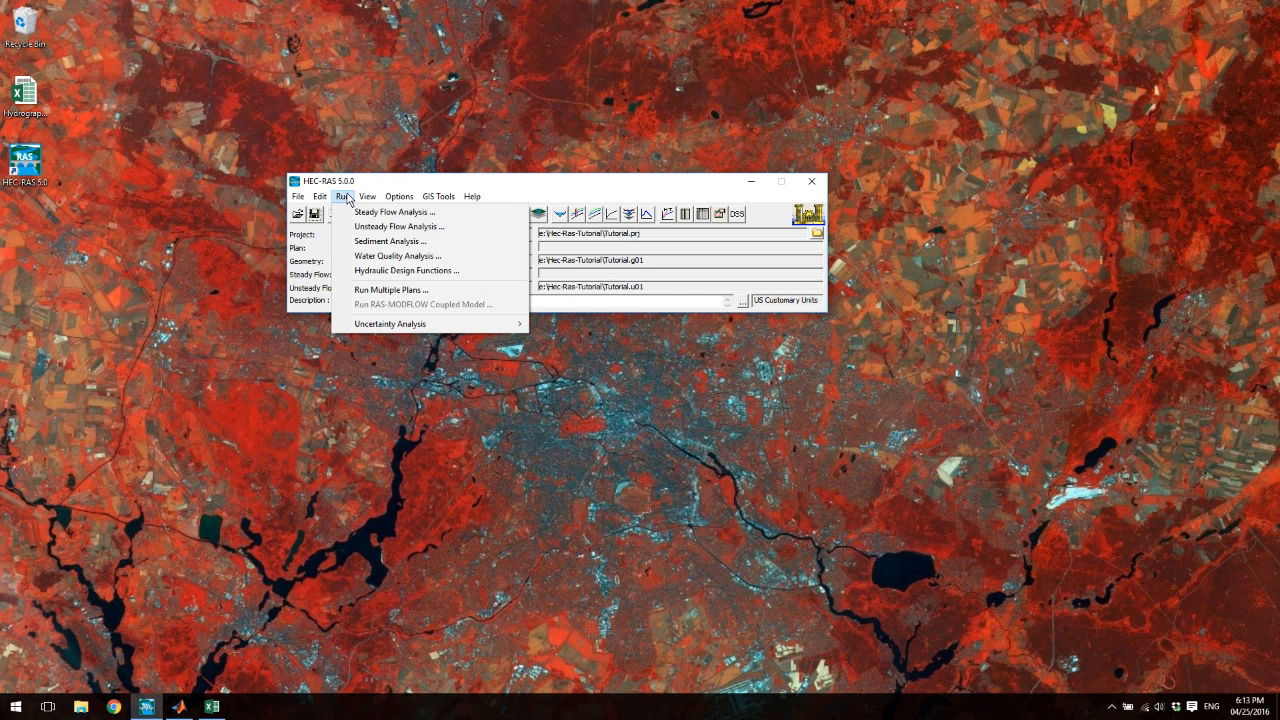
click(398, 226)
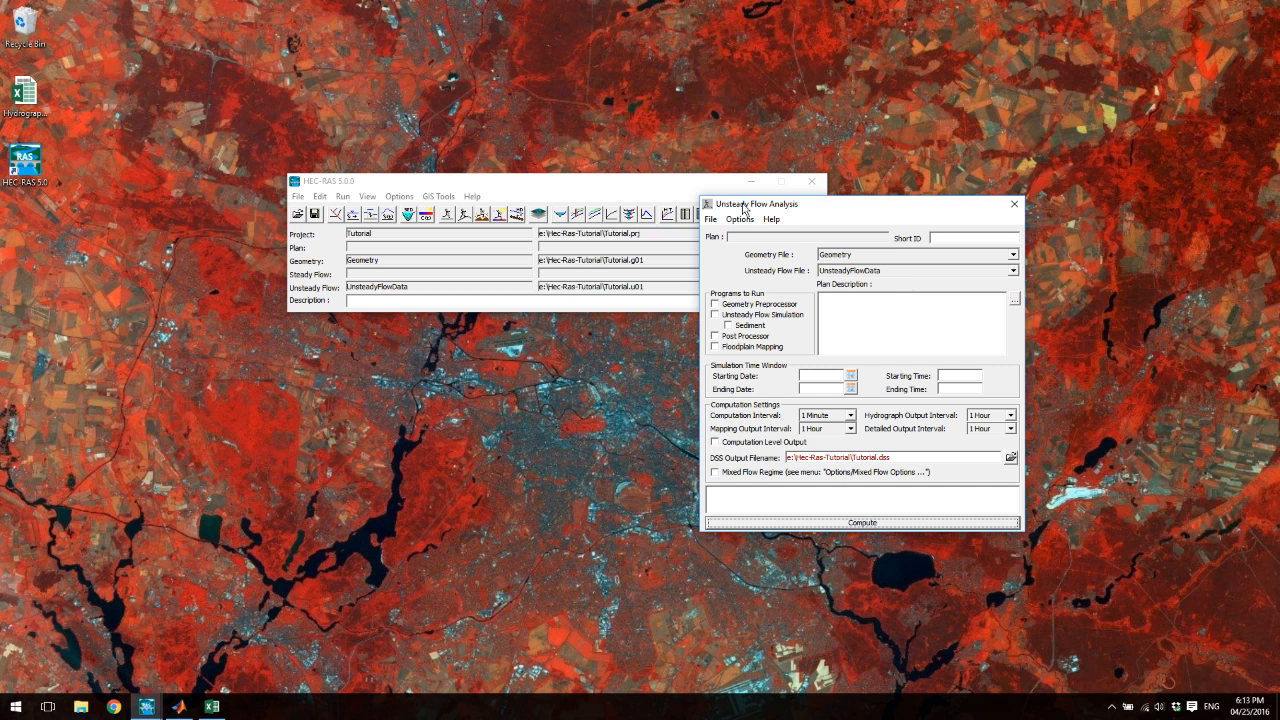
drag(745, 205, 625, 213)
click(590, 227)
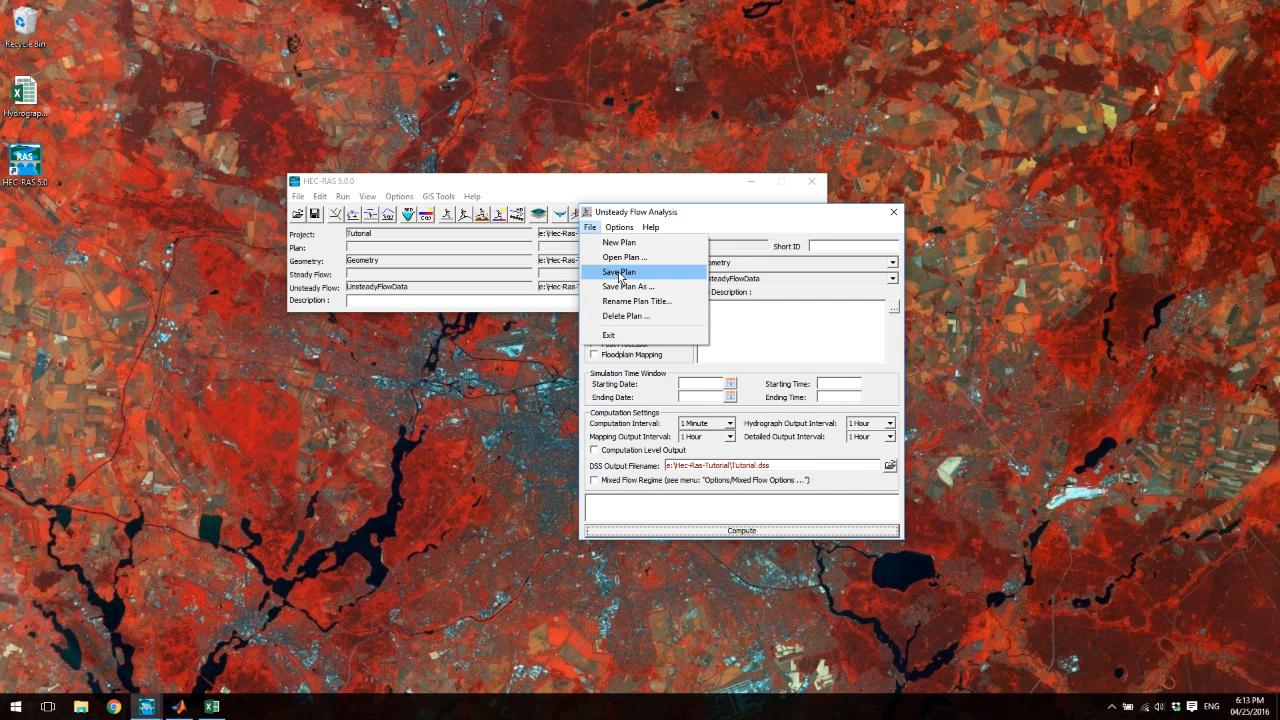
click(619, 273)
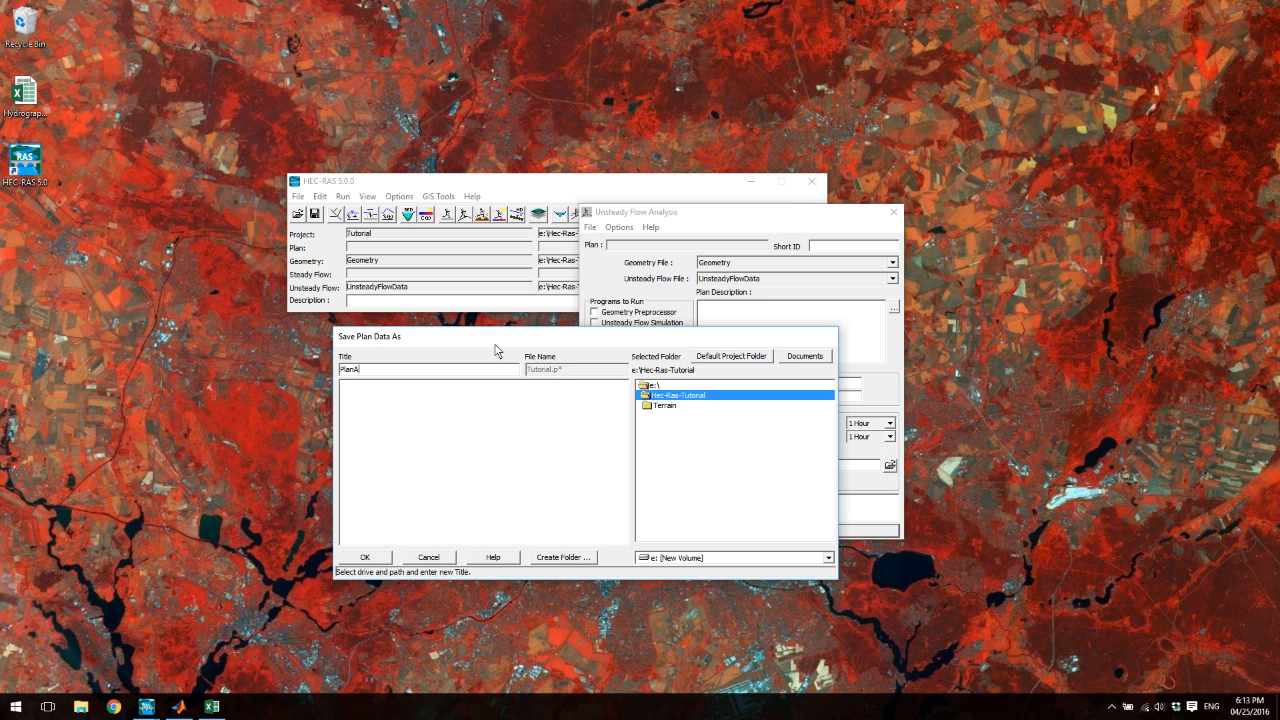
click(375, 558)
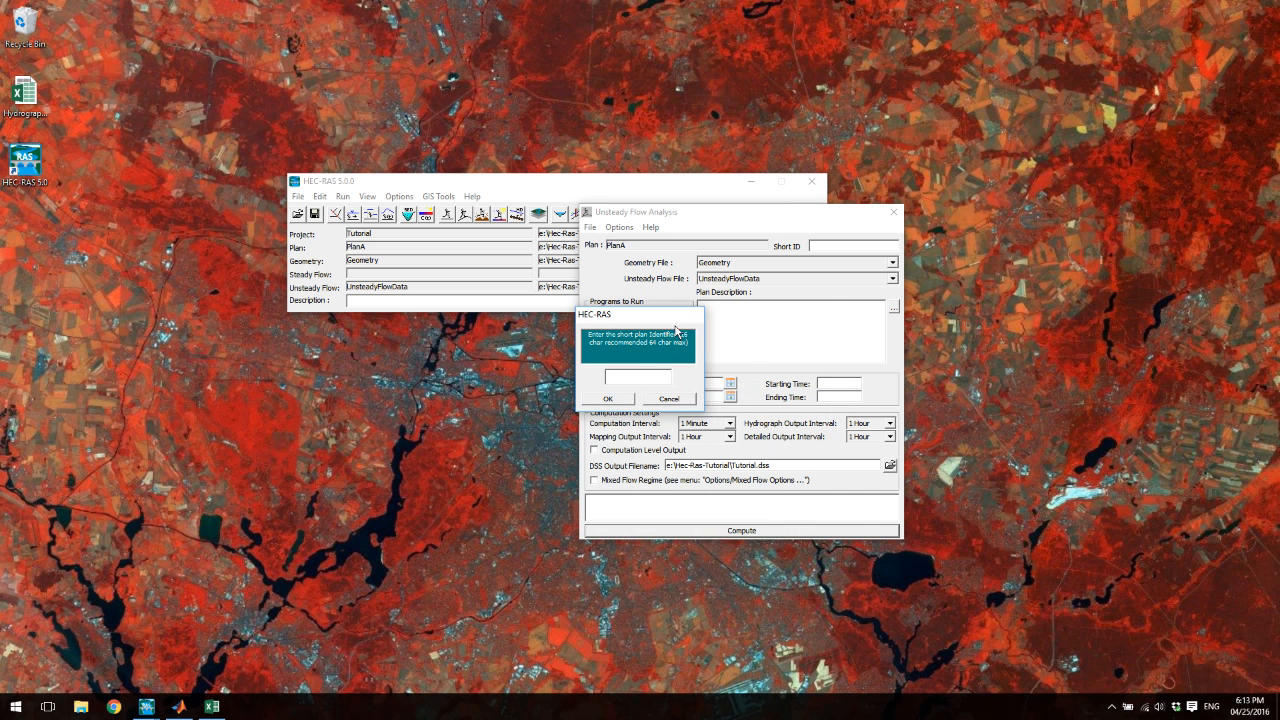
drag(621, 316, 711, 339)
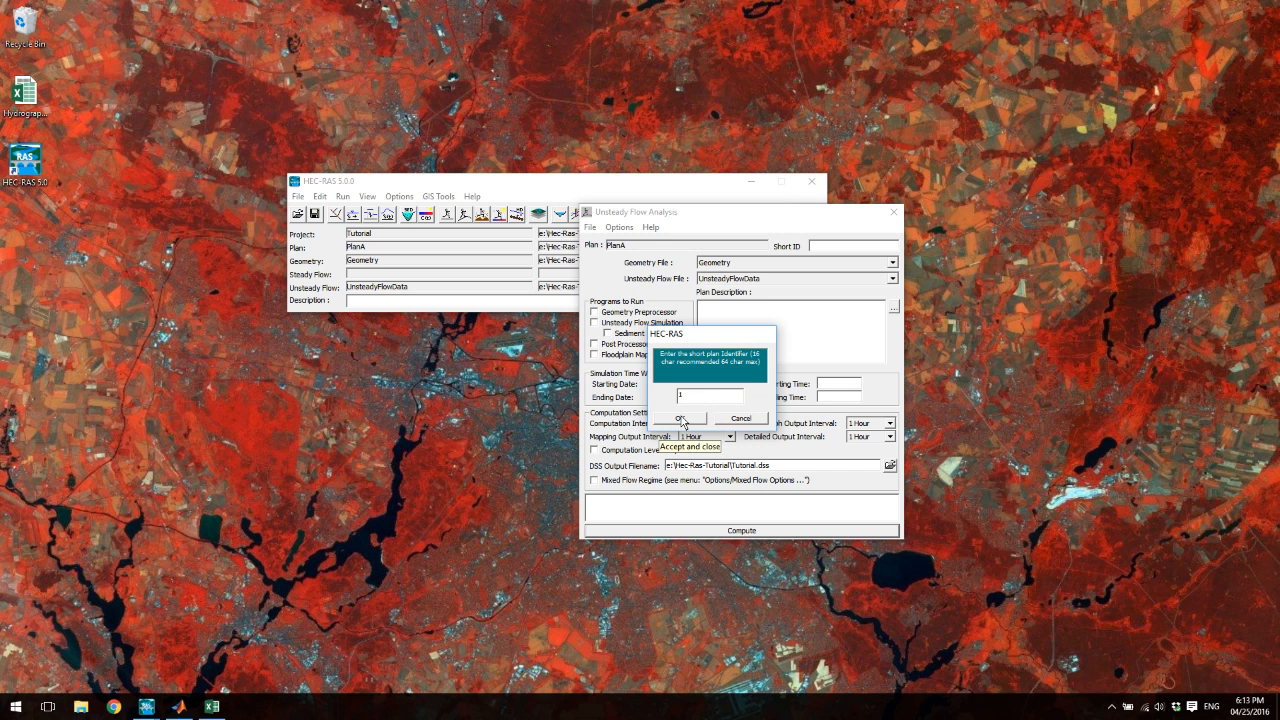
click(682, 420)
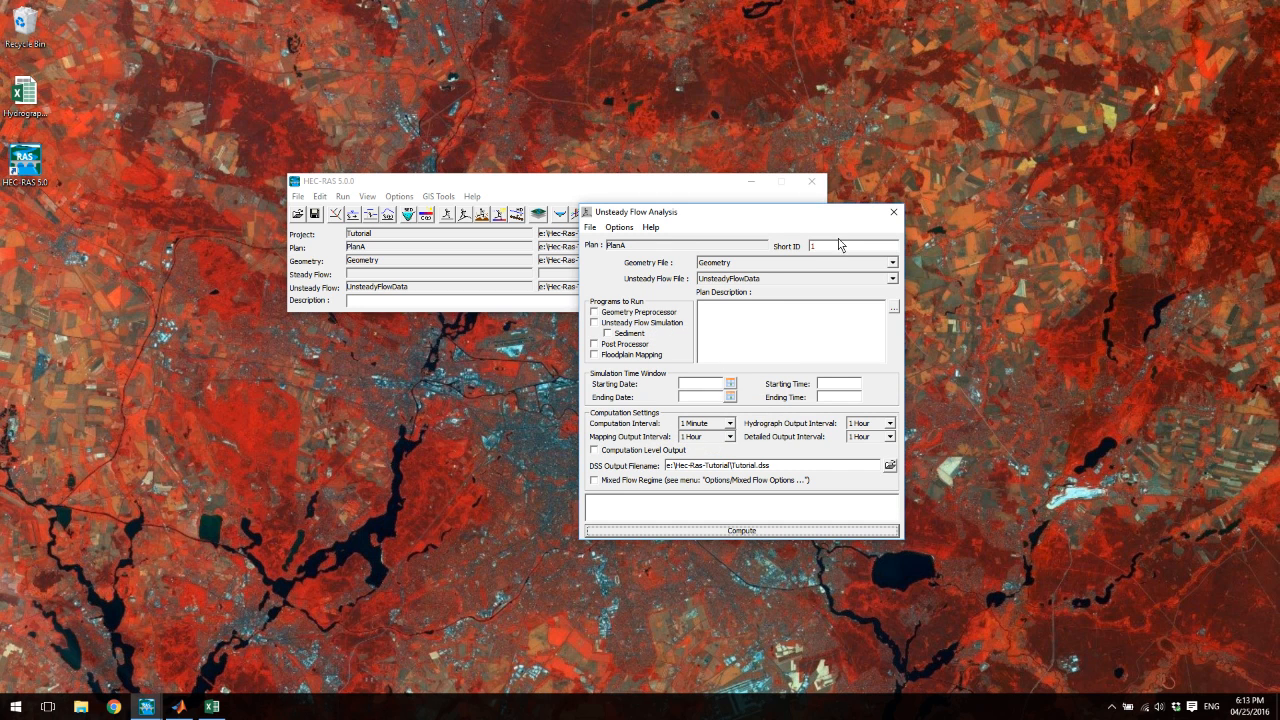
Enable the Geometry Preprocessor, Unsteady Flow Simulation, Post Processor and Floodplain Mapping programs for PlanA.
click(595, 313)
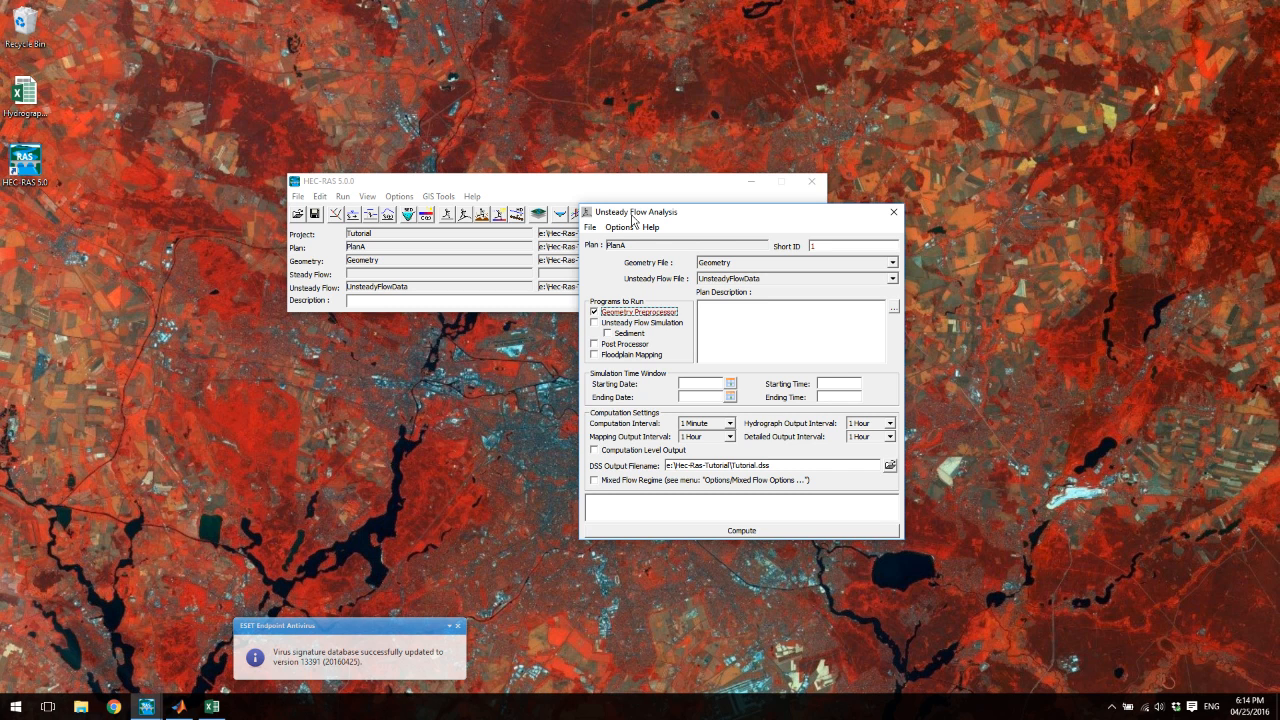
click(595, 323)
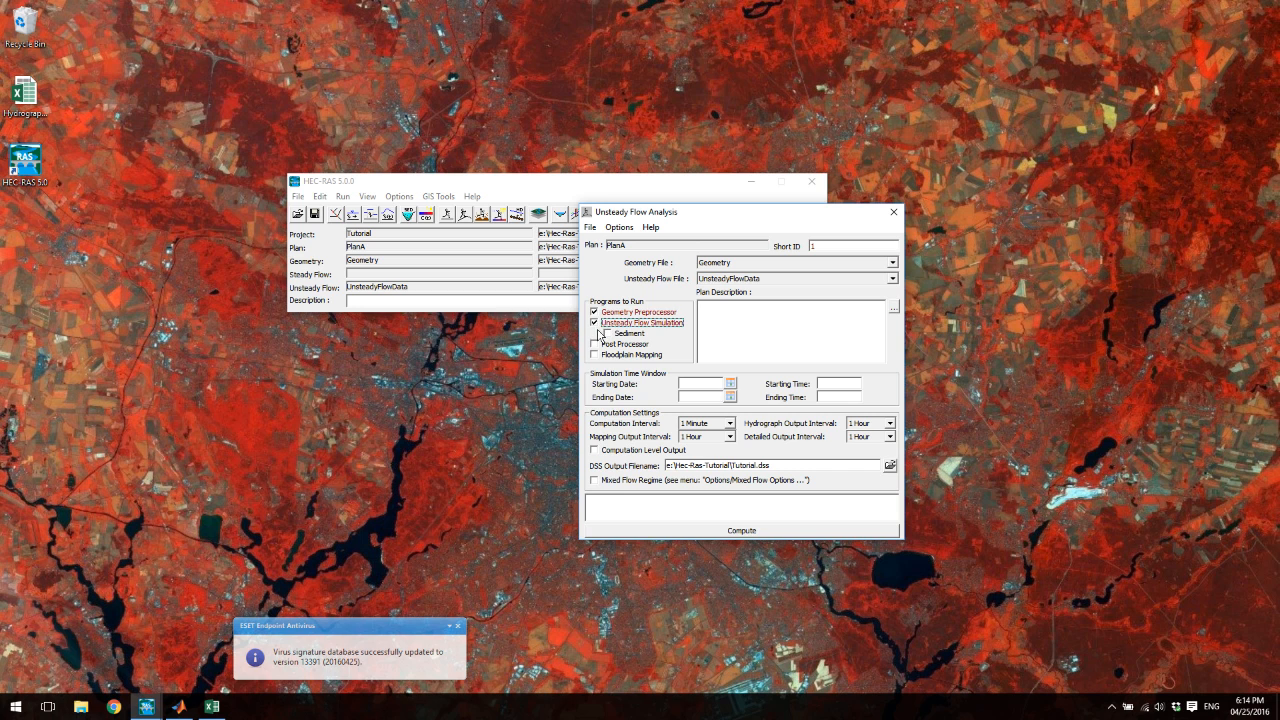
click(595, 344)
click(595, 355)
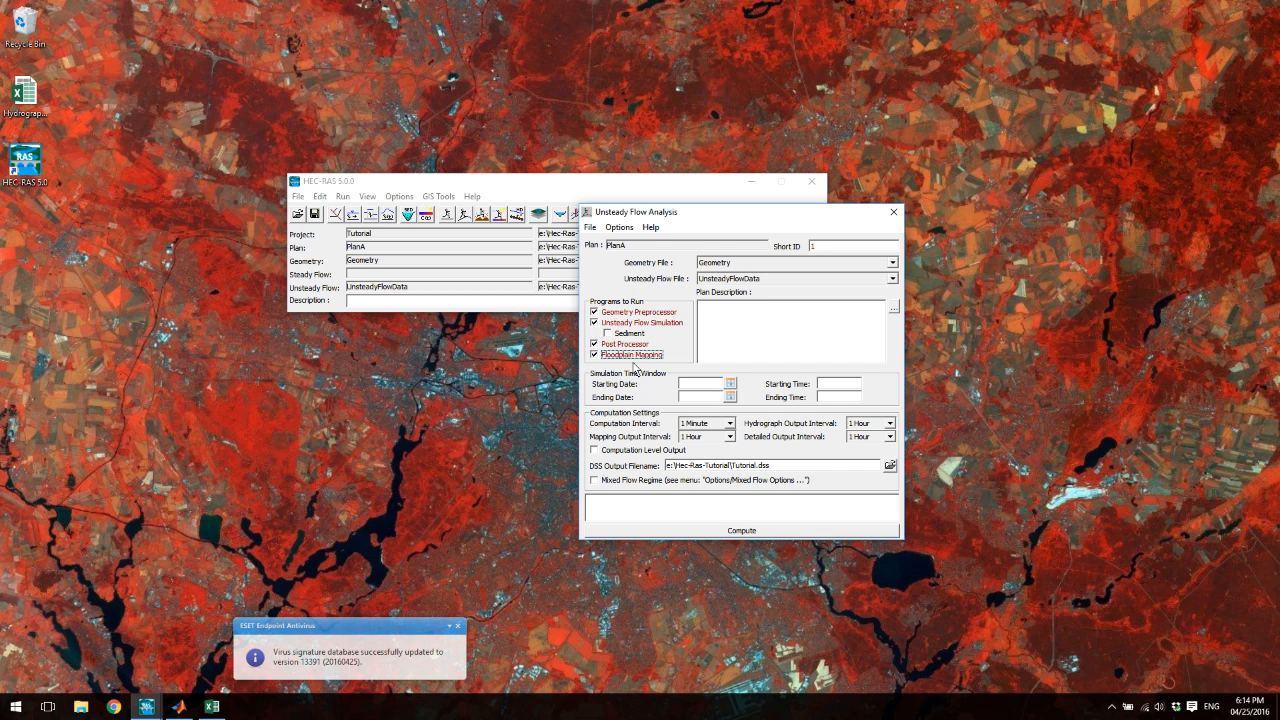
Set the start of the simulation time window to 29MAR2008 at 00:00.
click(703, 387)
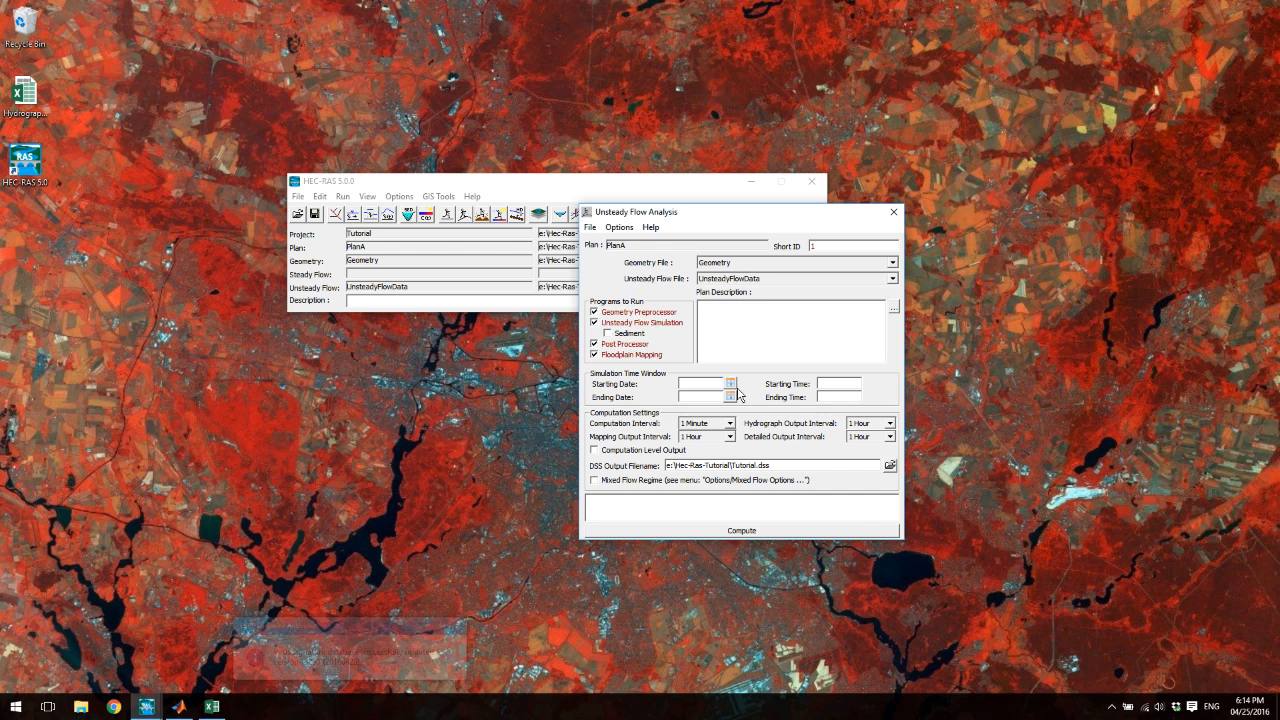
click(735, 387)
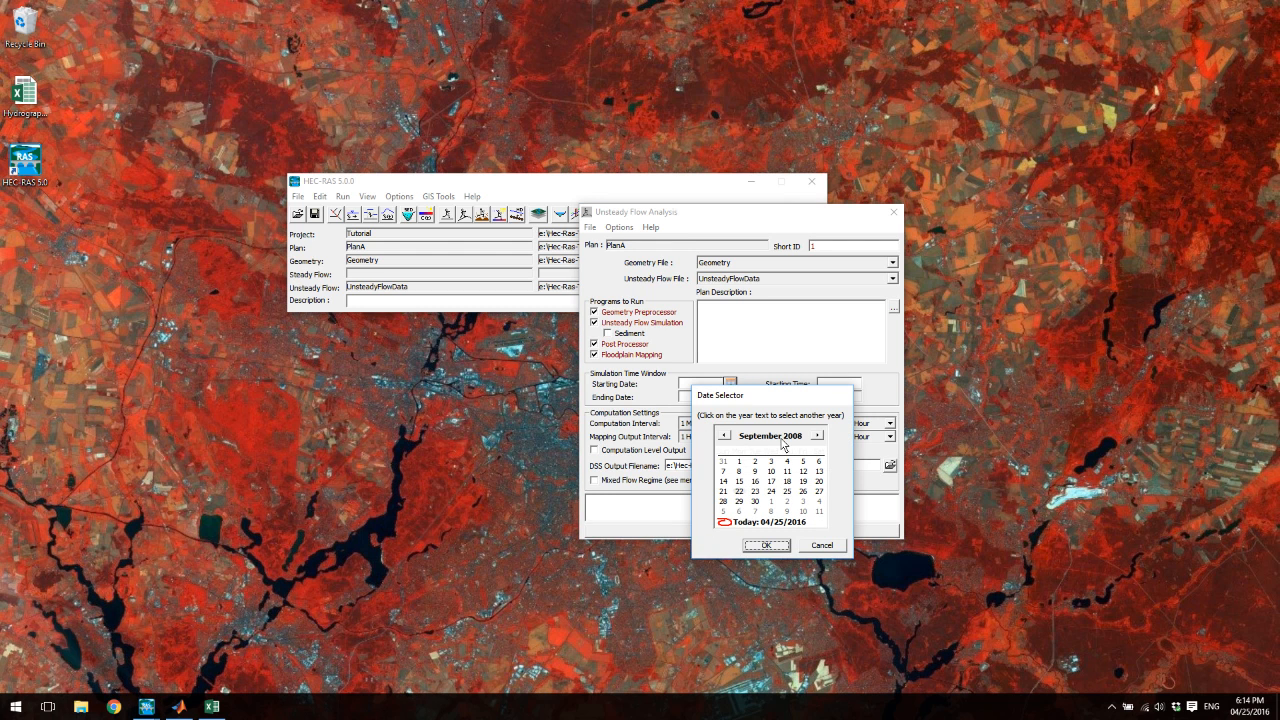
click(783, 440)
click(748, 478)
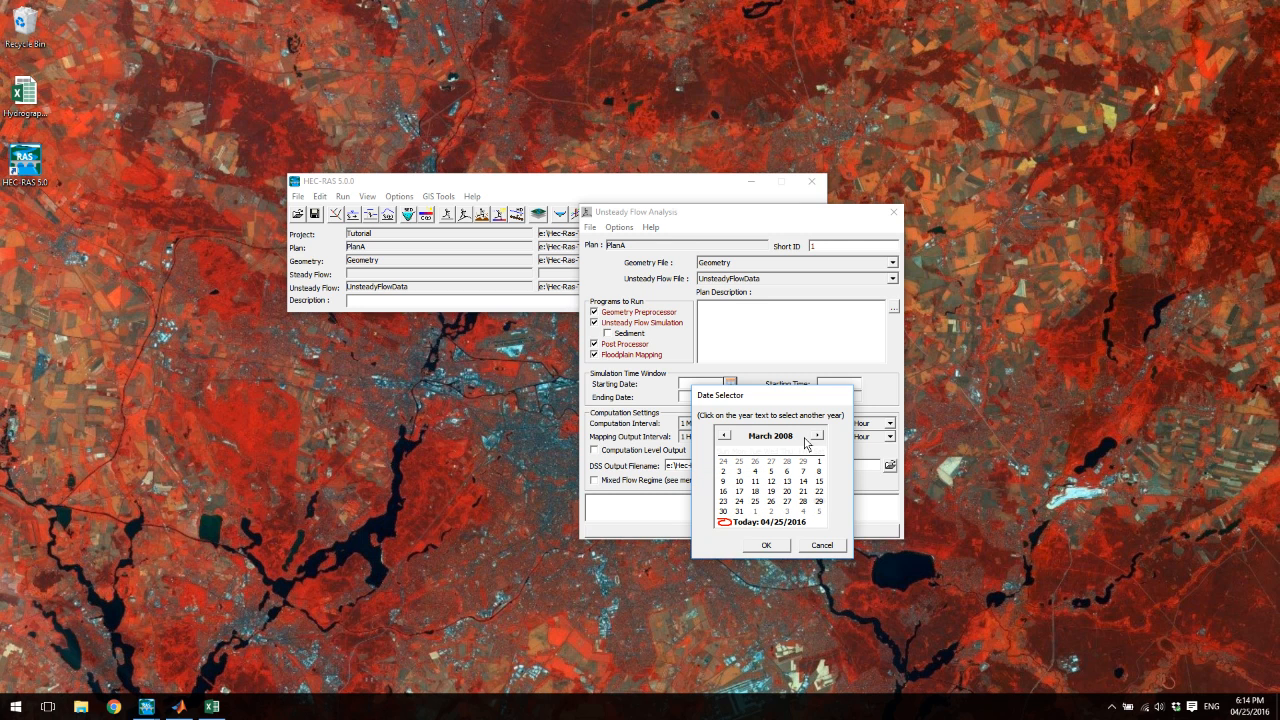
click(775, 548)
click(775, 549)
click(839, 387)
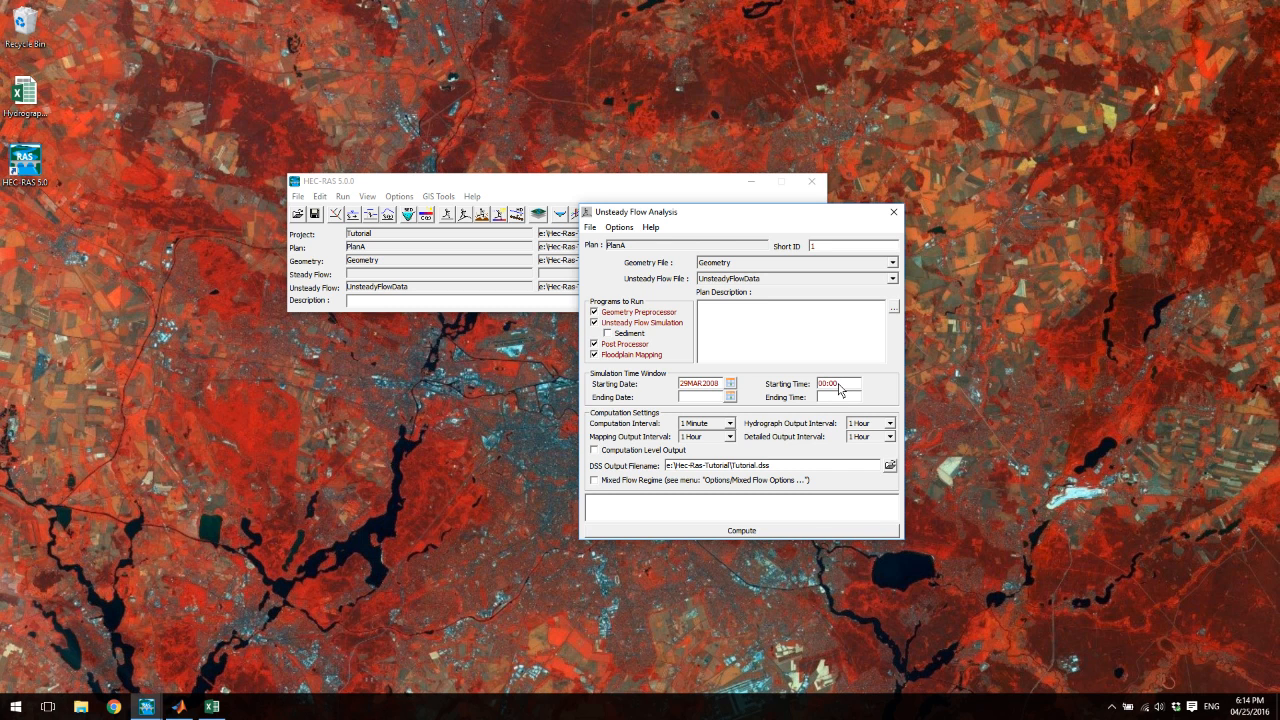
Set the end of the simulation time window to 28MAR2009 at 00:00, reusing the starting date as a basis.
drag(718, 382, 666, 386)
key(ctrl+c)
click(703, 399)
key(ctrl+v)
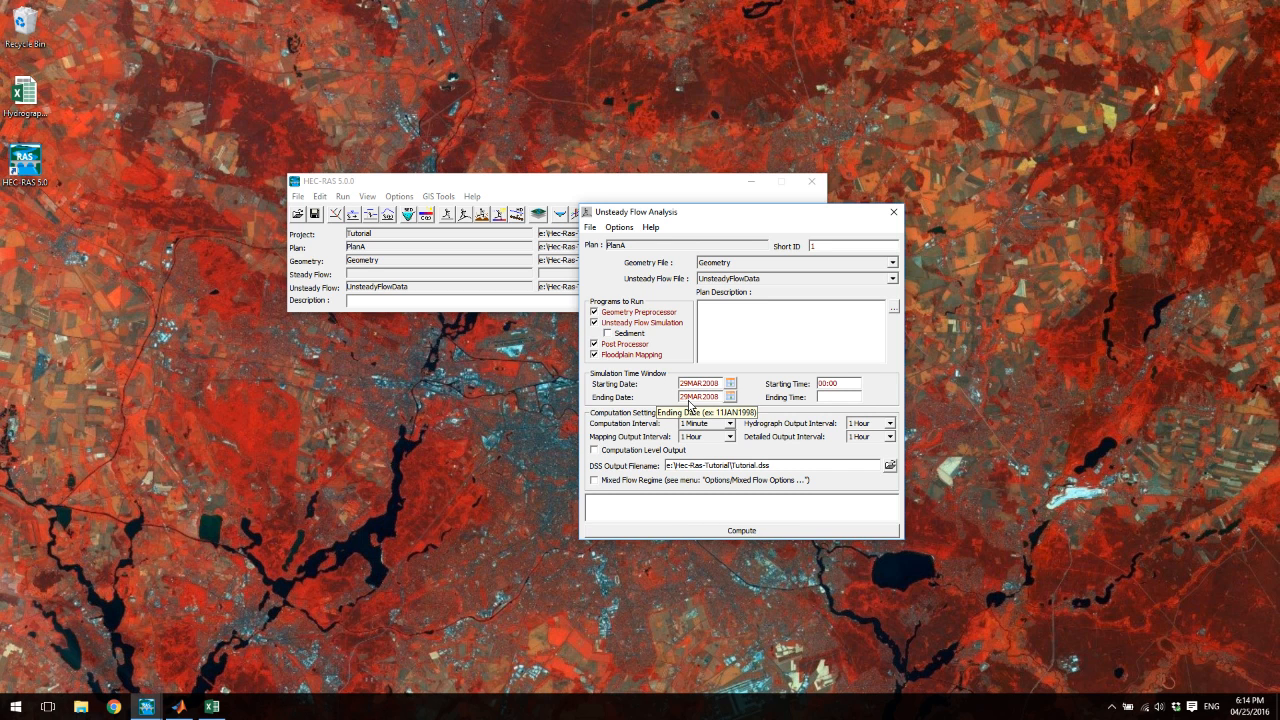
drag(719, 397, 639, 392)
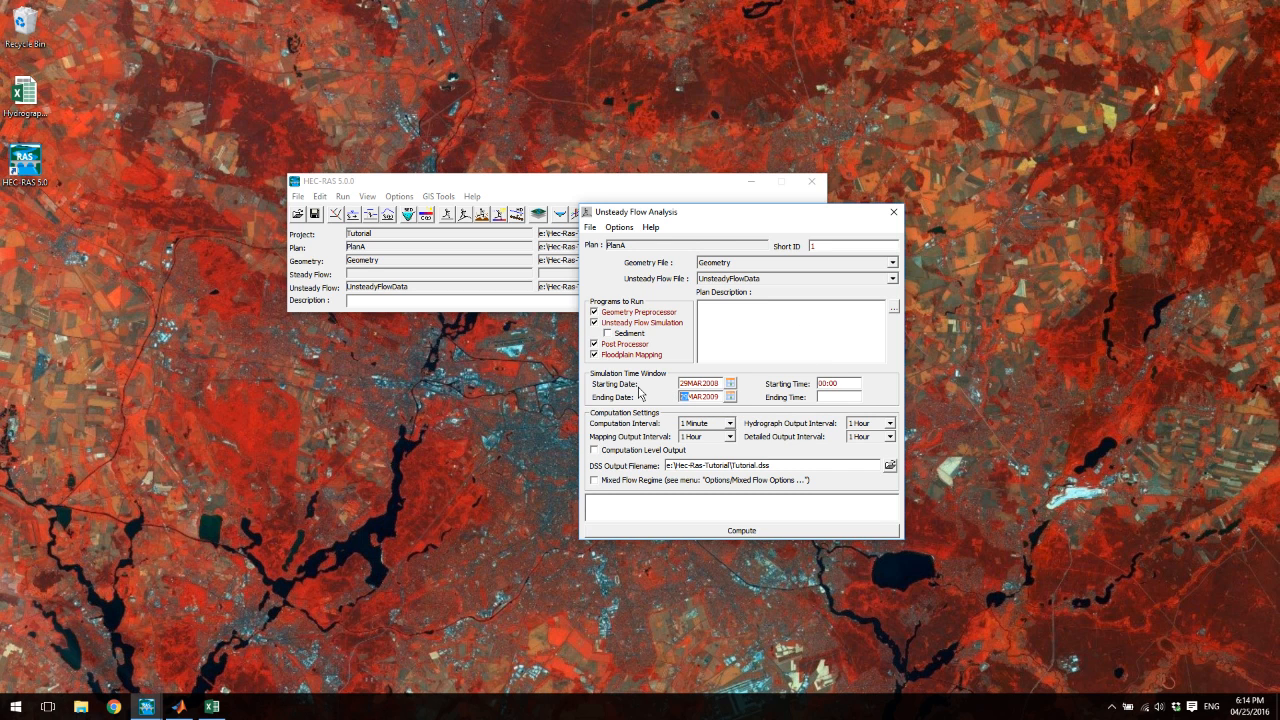
text(28)
Set the computation, mapping output, hydrograph output and detailed output intervals to 6 Hour.
click(730, 423)
drag(731, 472, 731, 487)
click(700, 496)
click(730, 436)
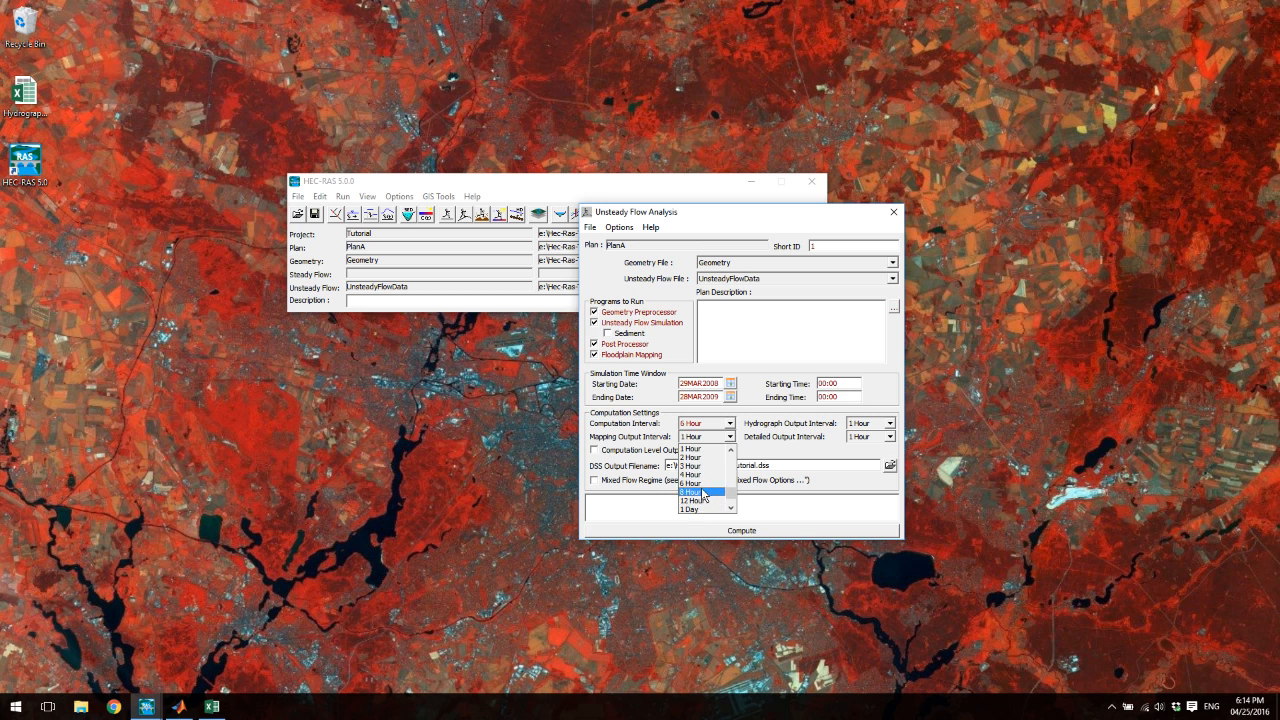
click(692, 483)
click(889, 423)
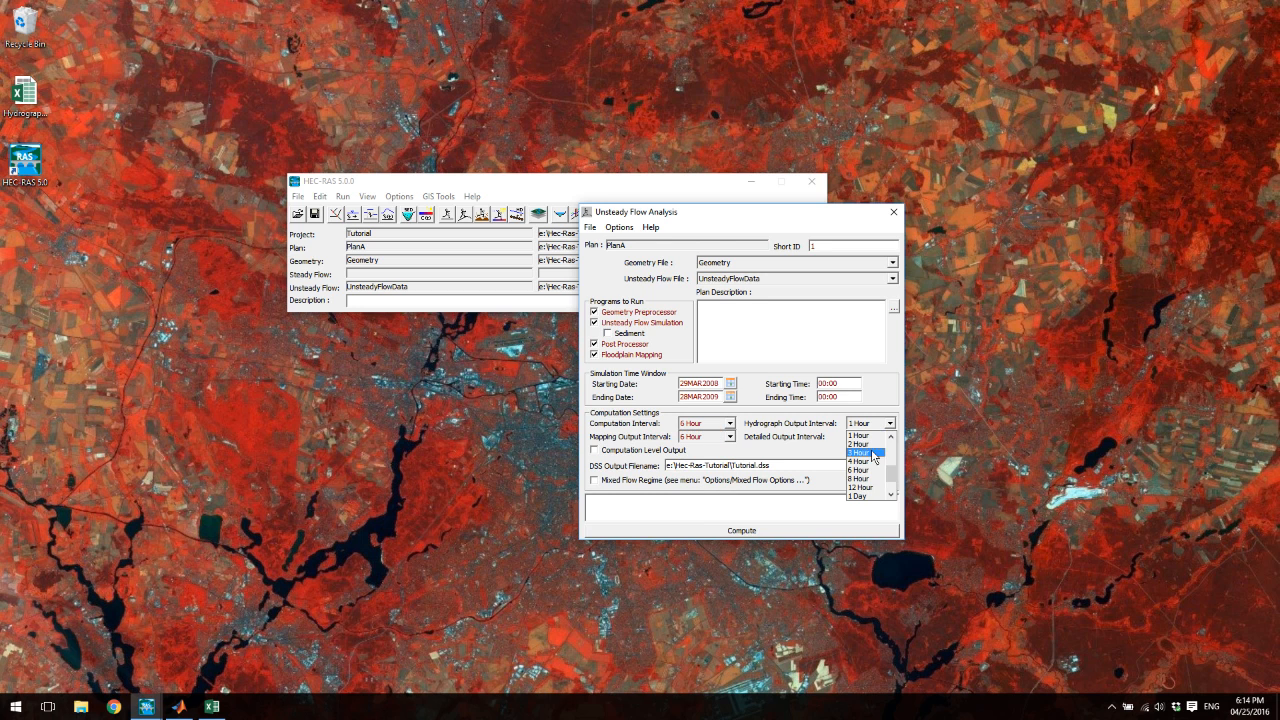
click(867, 473)
click(889, 436)
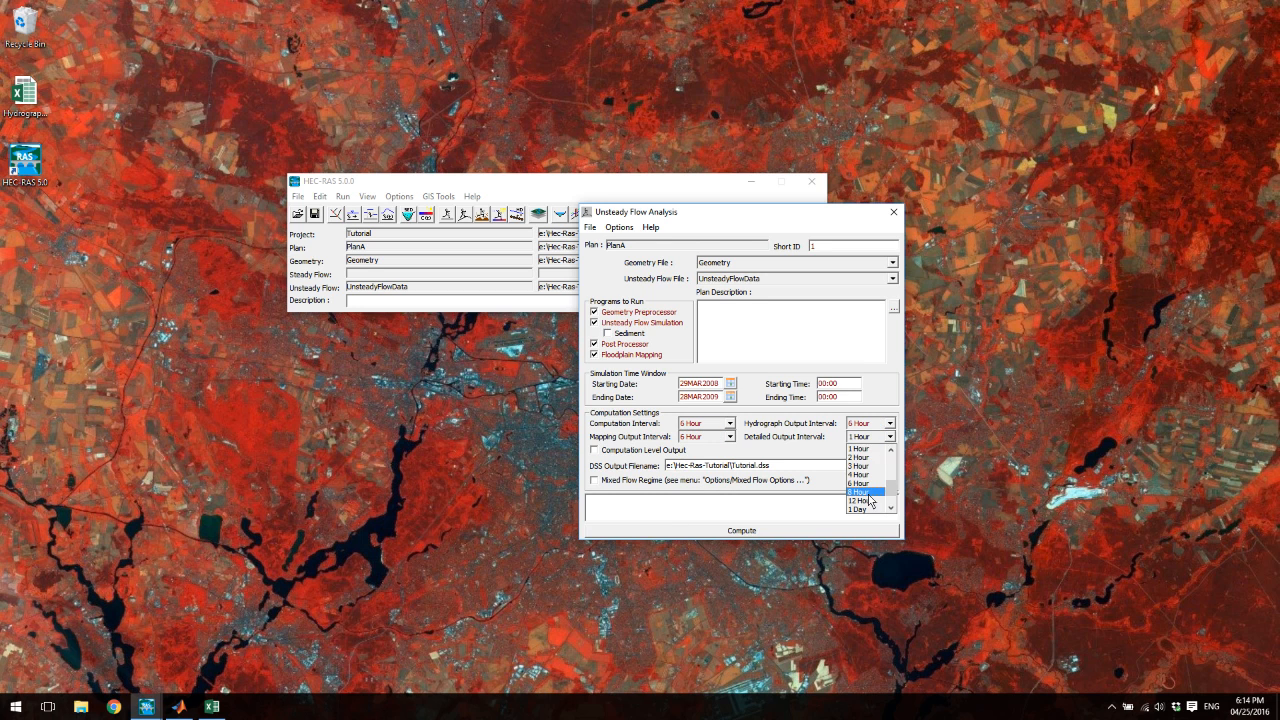
click(868, 491)
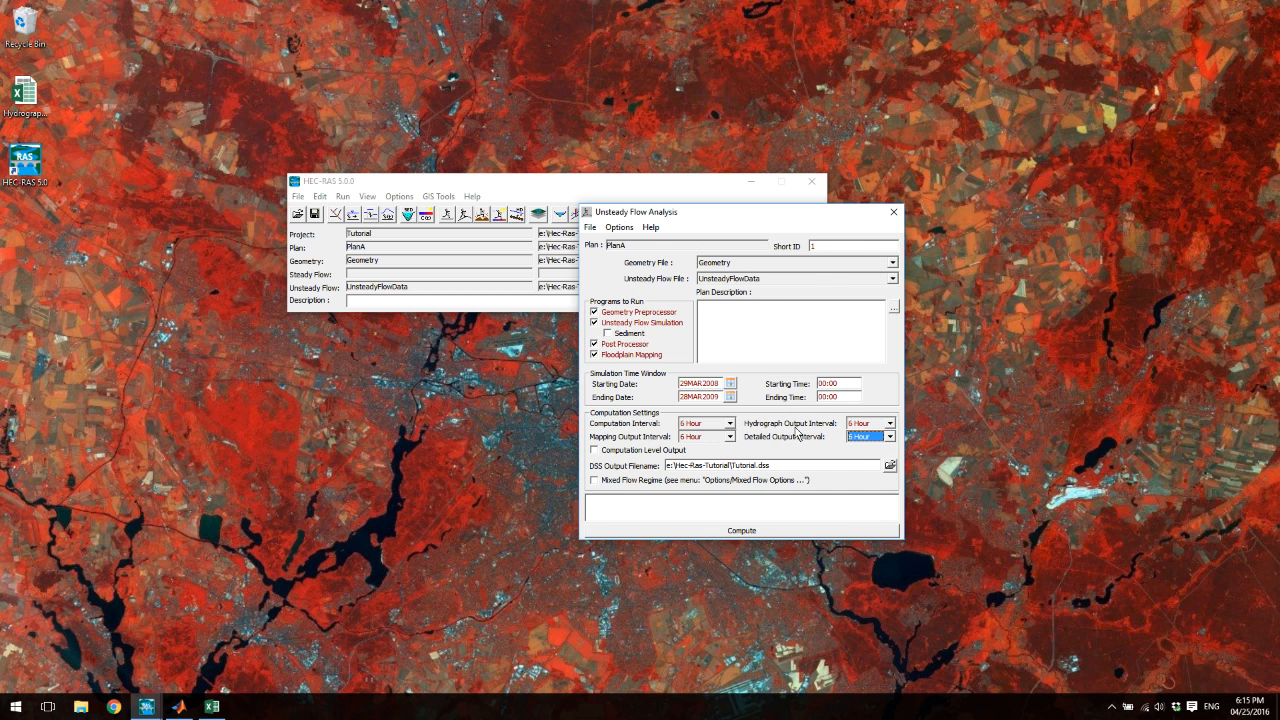
Save PlanA and close the unsteady flow analysis window.
click(590, 227)
click(590, 227)
click(894, 212)
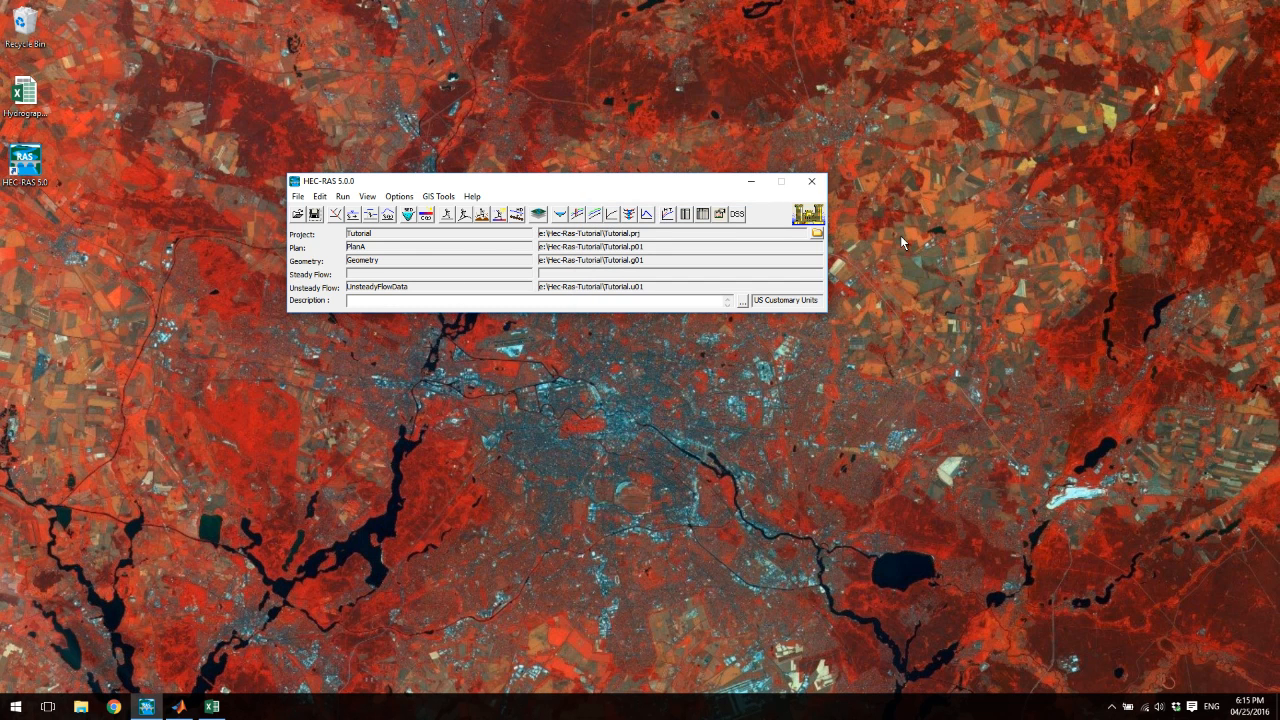
Compute the hydraulic tables for the geometry's 2D flow areas in RAS Mapper, and close the mapper.
click(538, 214)
click(263, 206)
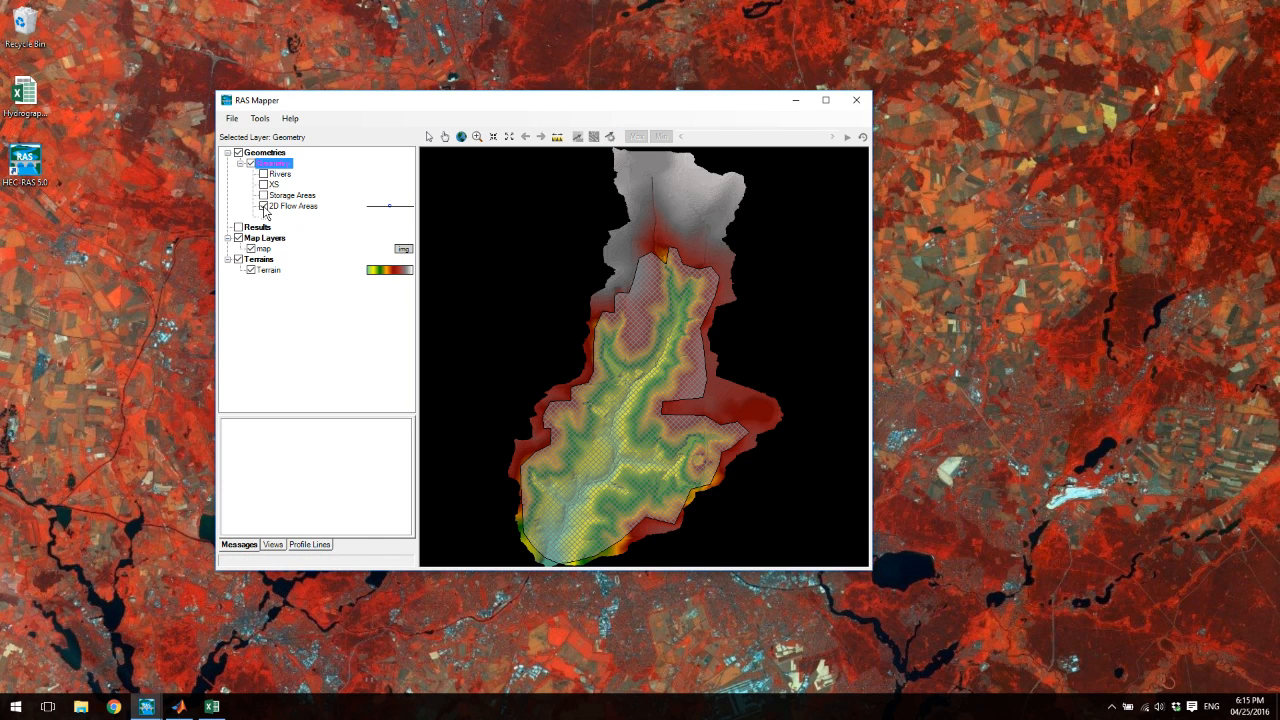
click(286, 208)
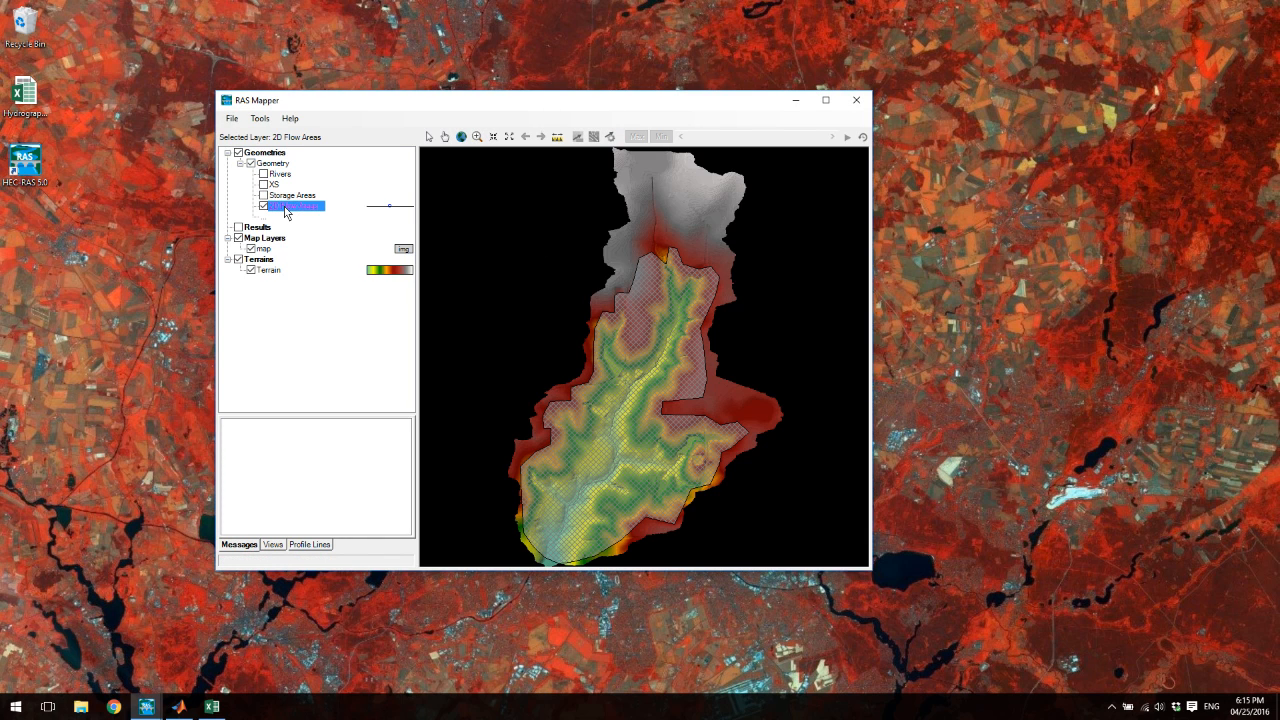
right_click(286, 211)
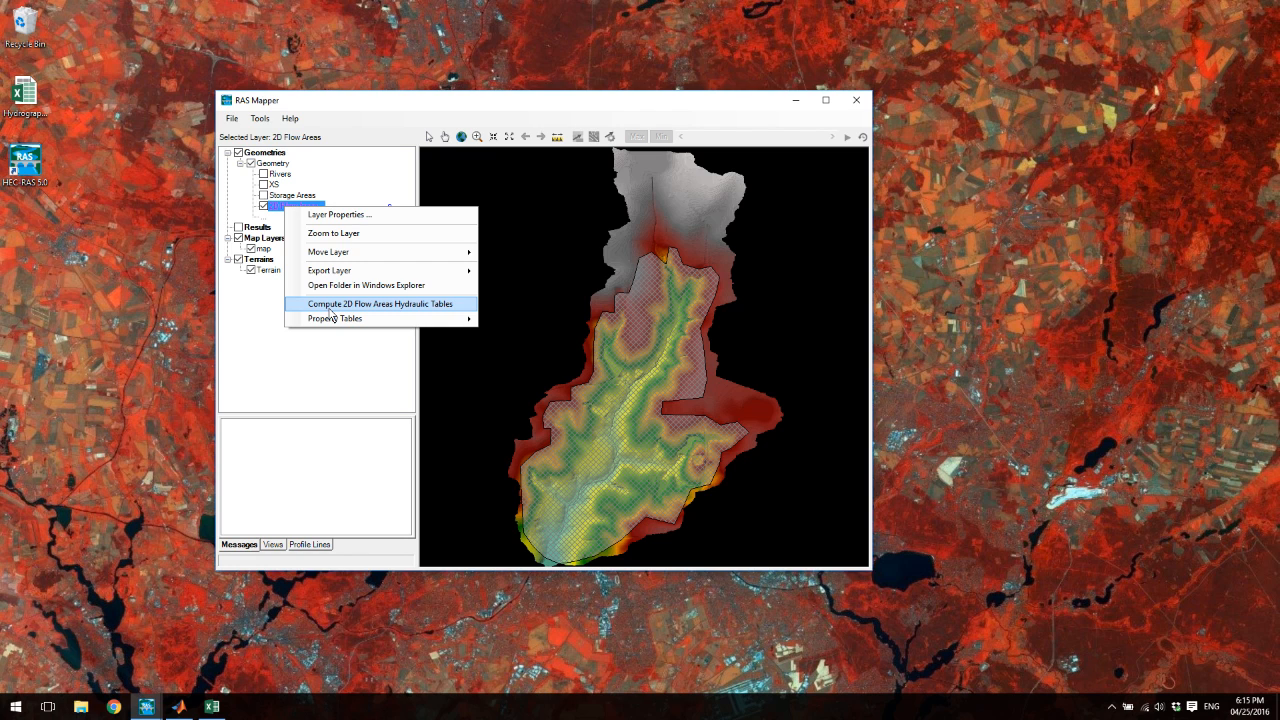
click(380, 304)
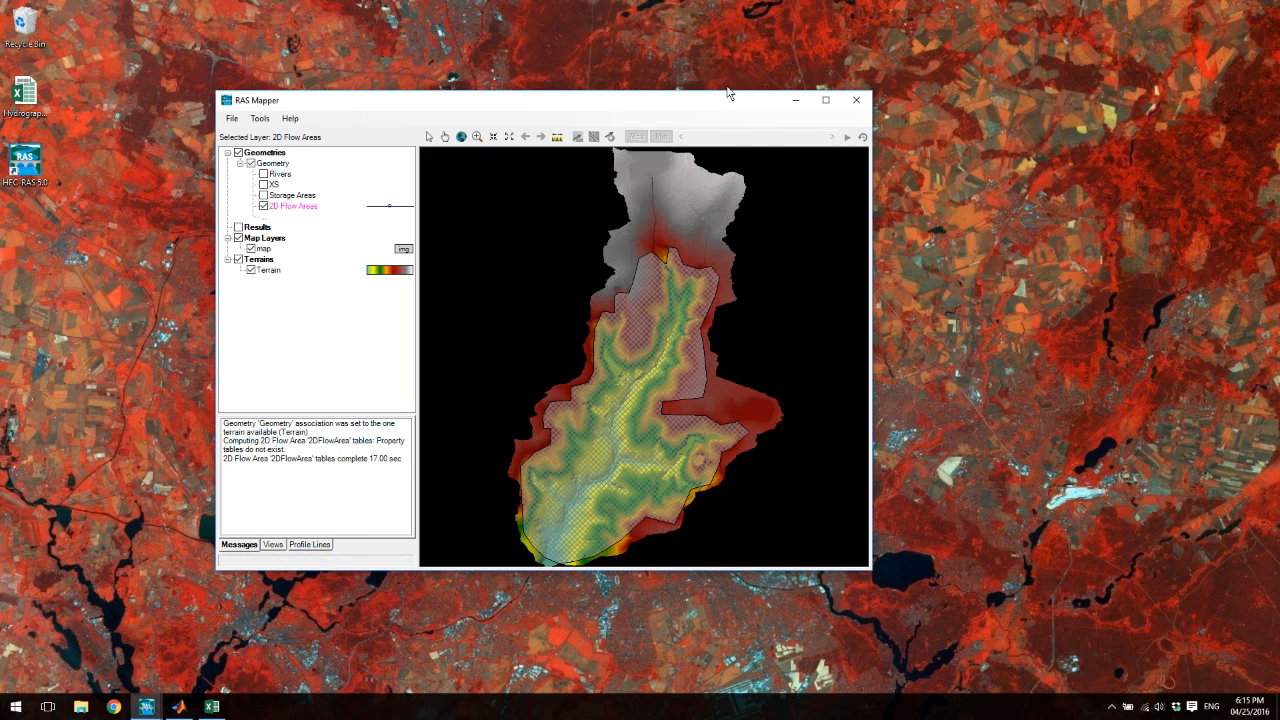
click(856, 100)
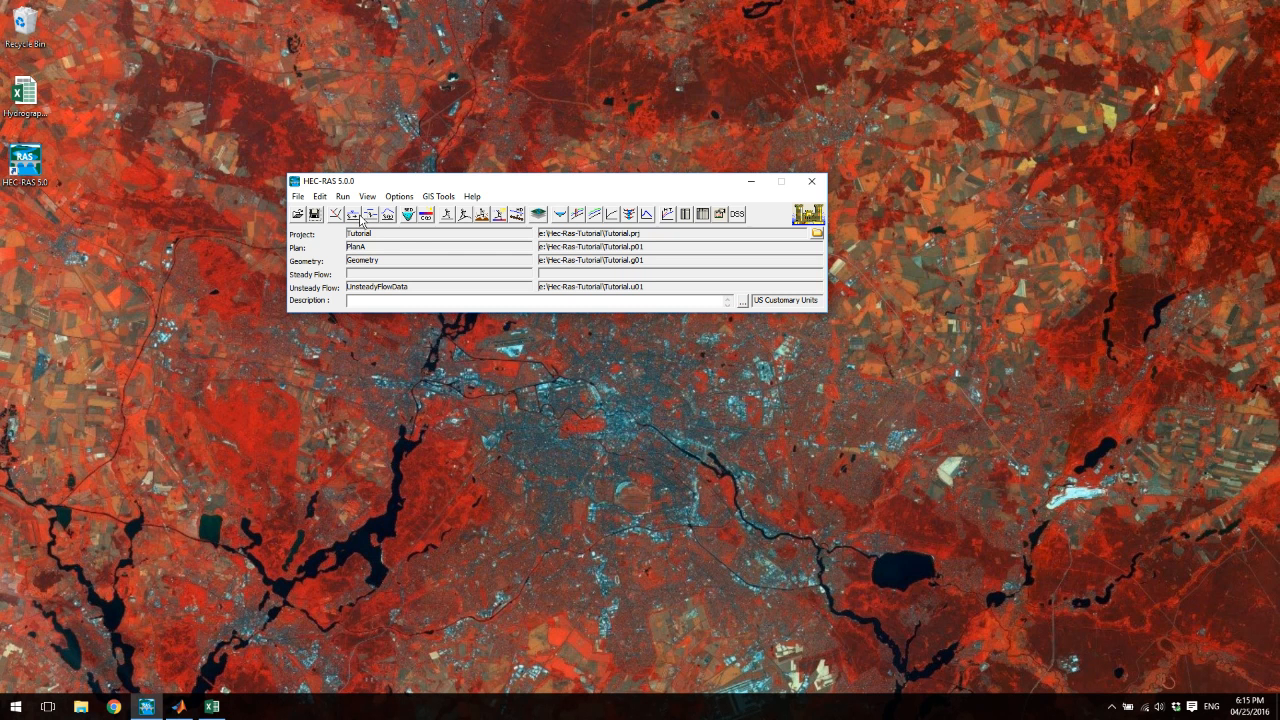
Open the unsteady flow analysis for PlanA and bring up its calculation options and tolerances.
click(343, 197)
click(370, 227)
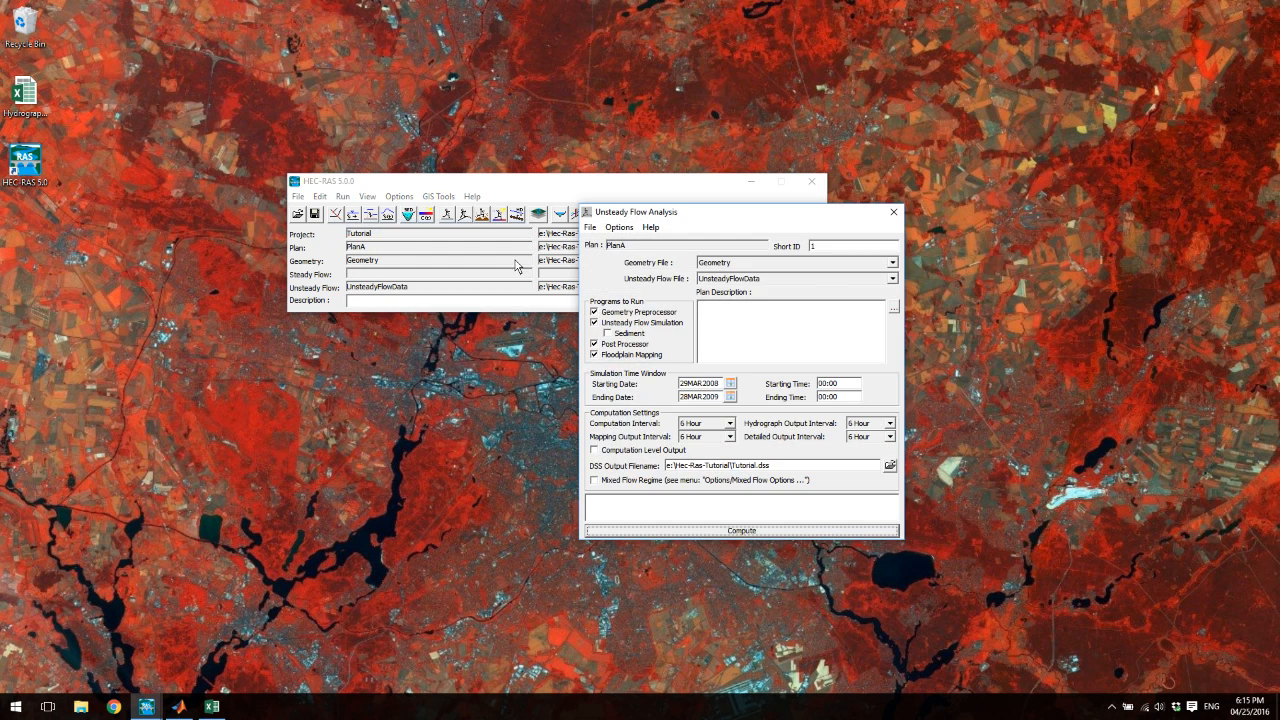
drag(710, 217, 607, 153)
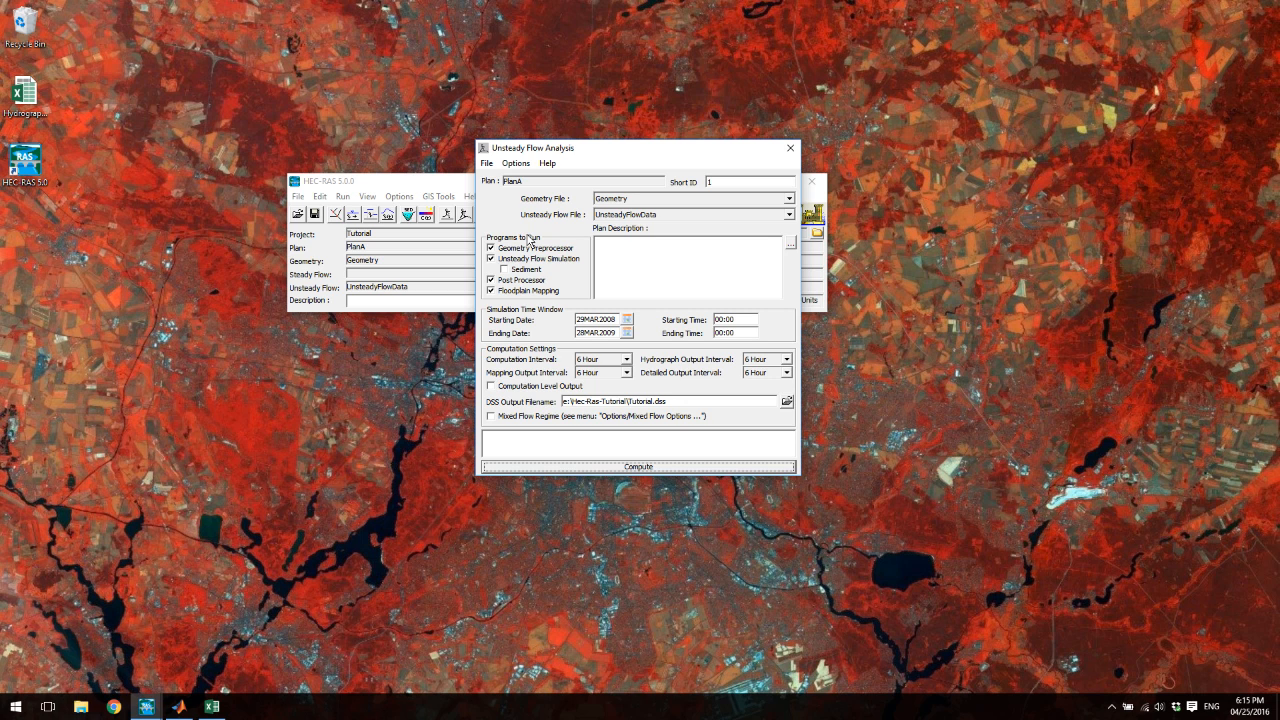
click(514, 164)
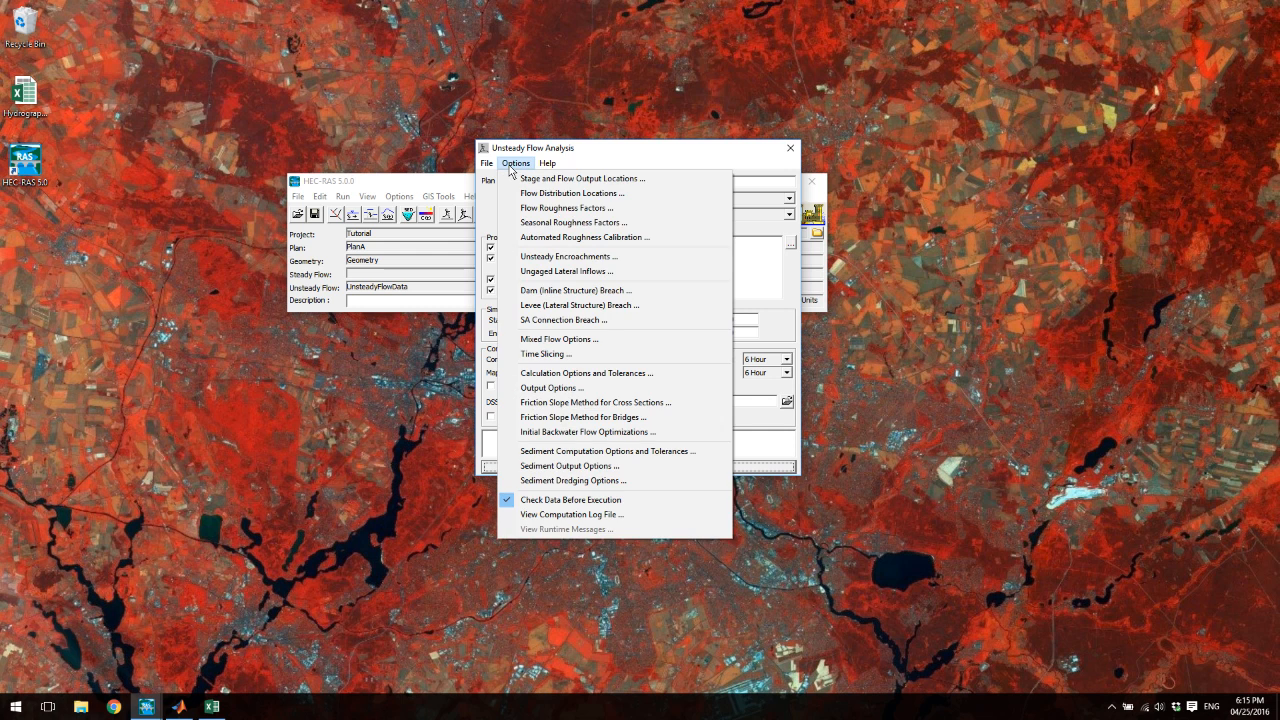
click(562, 374)
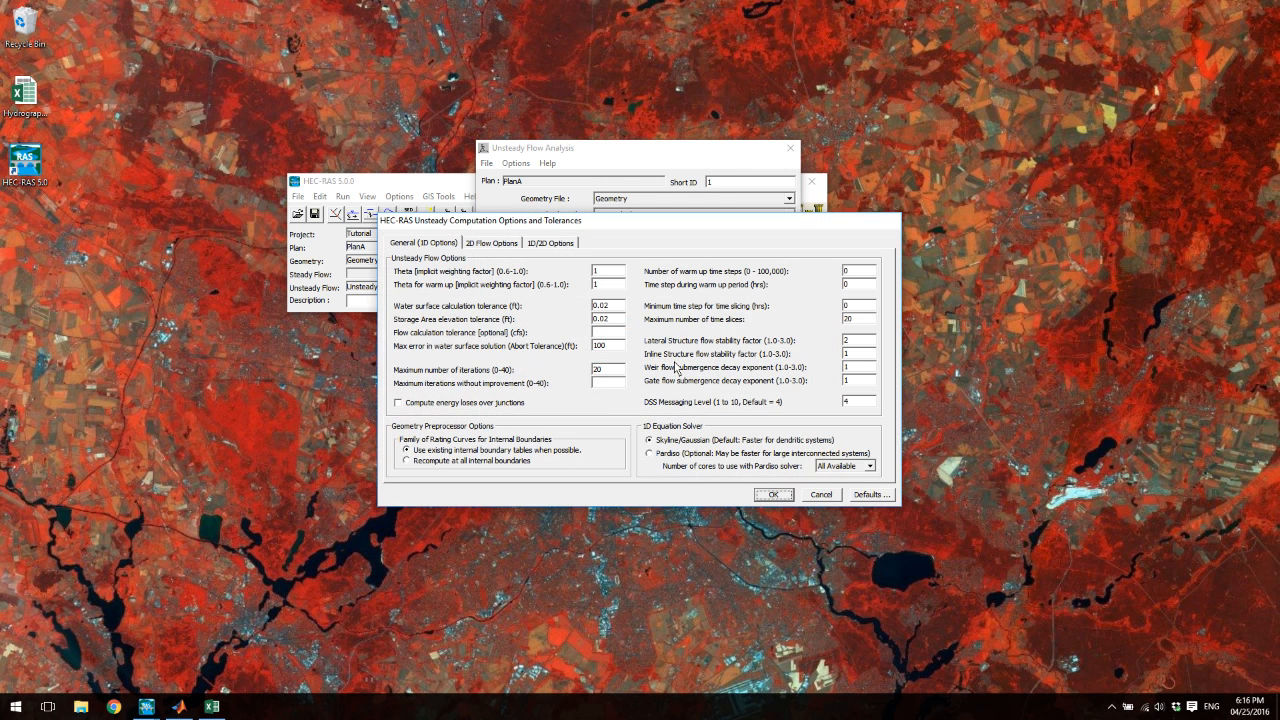
Examine the equation set choices for 2DFlowArea and the general and 1D/2D computation options.
click(491, 245)
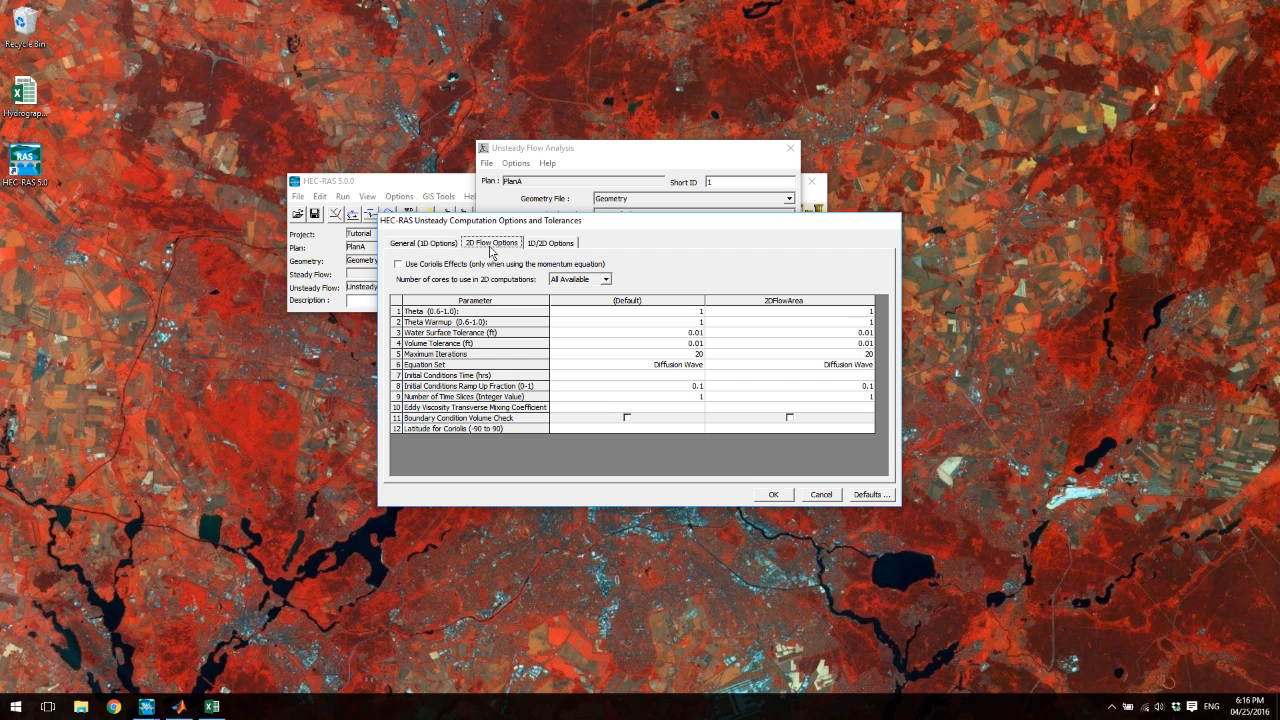
click(859, 368)
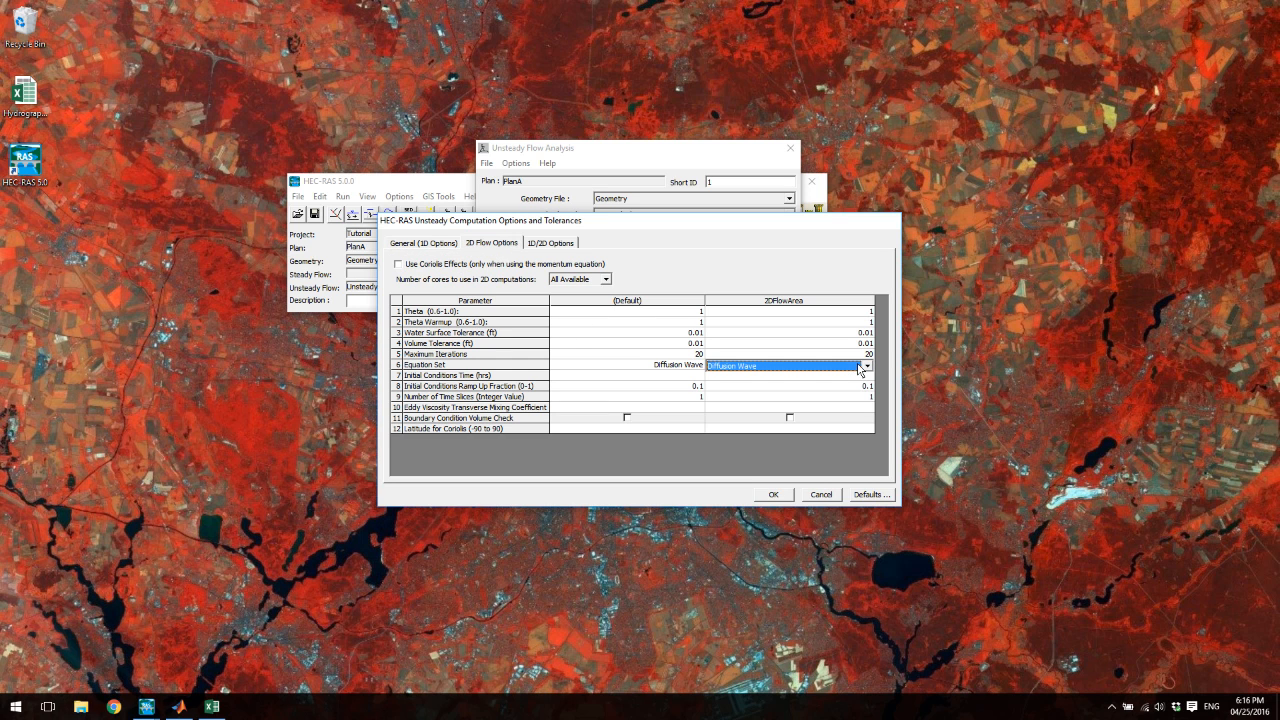
click(864, 366)
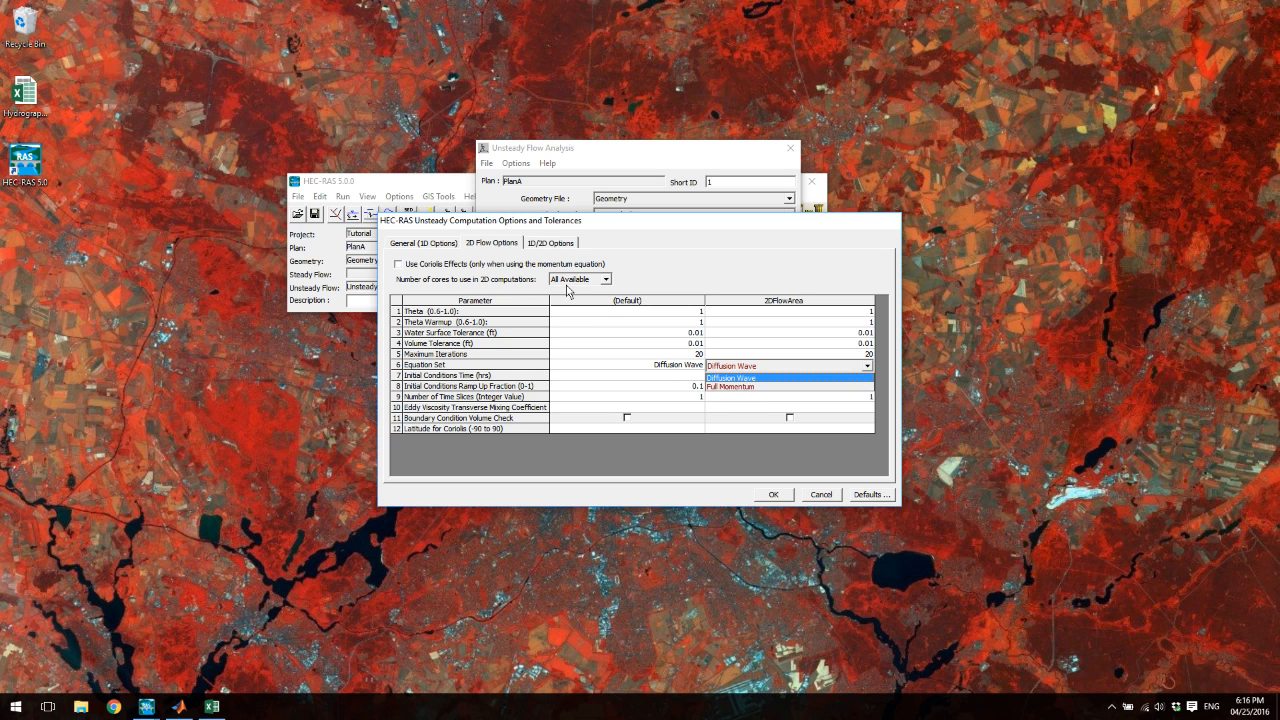
click(672, 273)
click(448, 246)
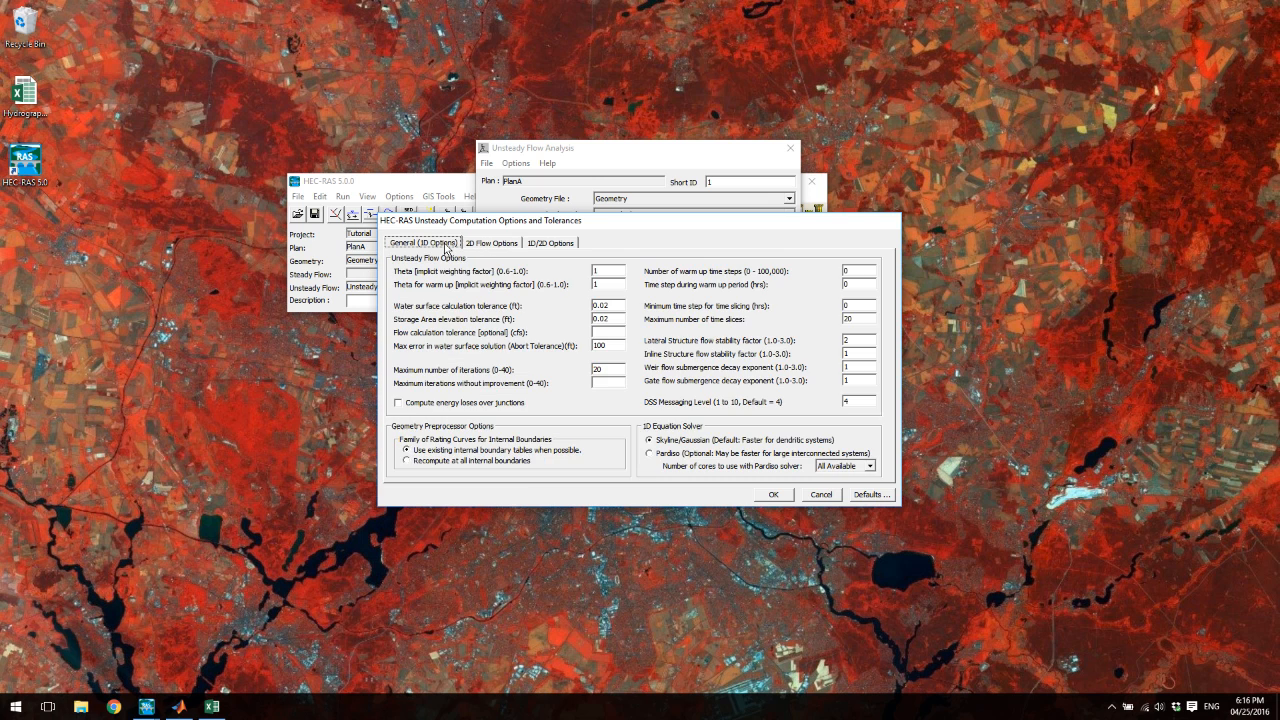
click(546, 250)
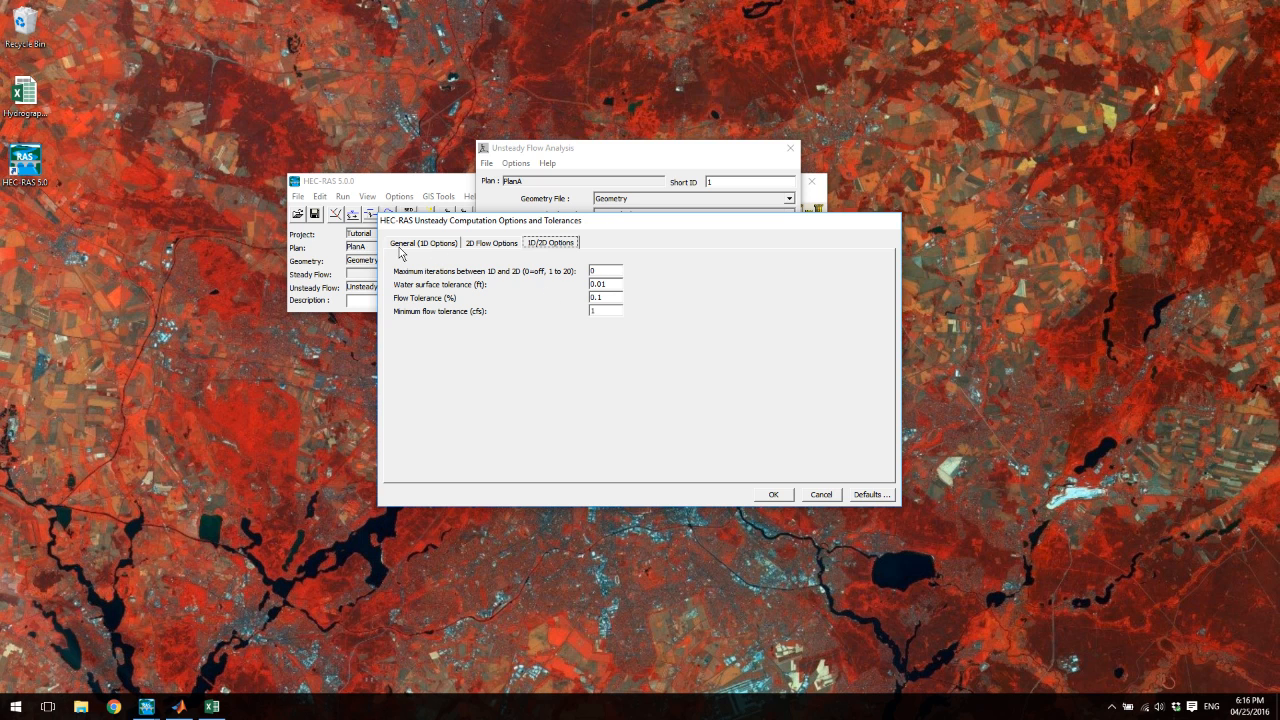
click(428, 250)
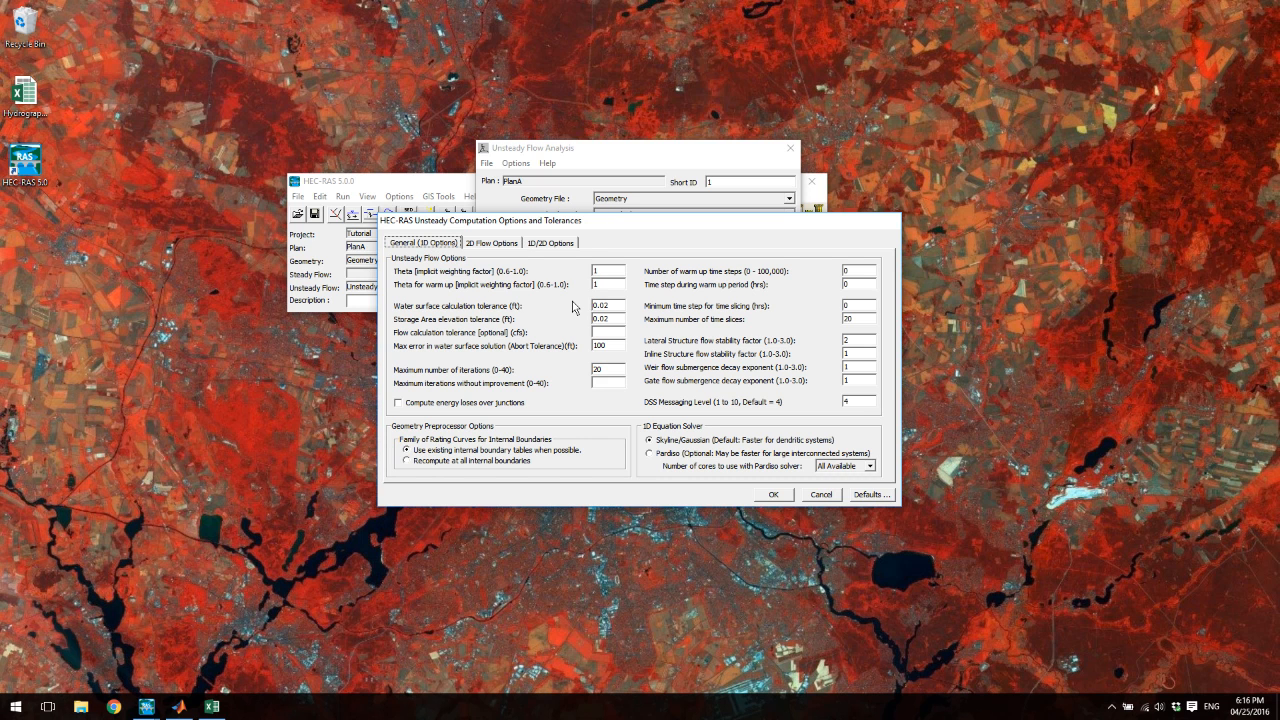
Set the initial conditions time for 2DFlowArea to 48 hours, keeping Diffusion Wave as its equation set.
click(507, 245)
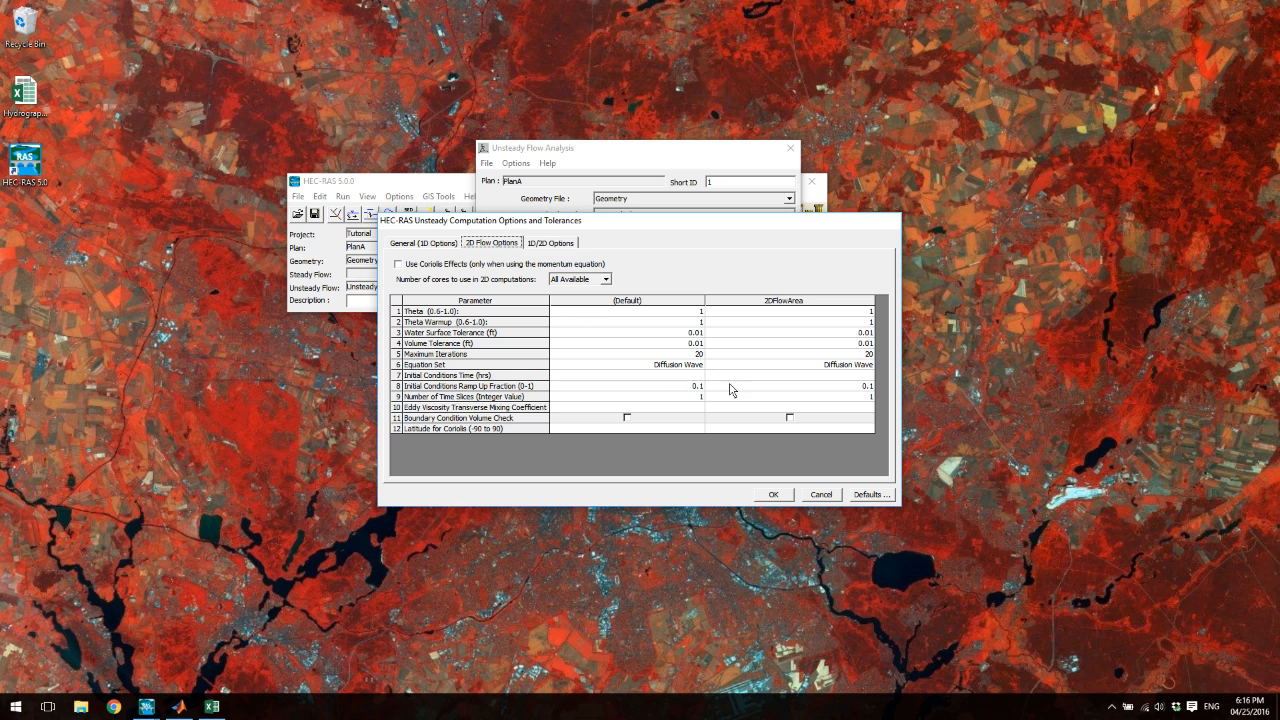
click(835, 377)
text(2)
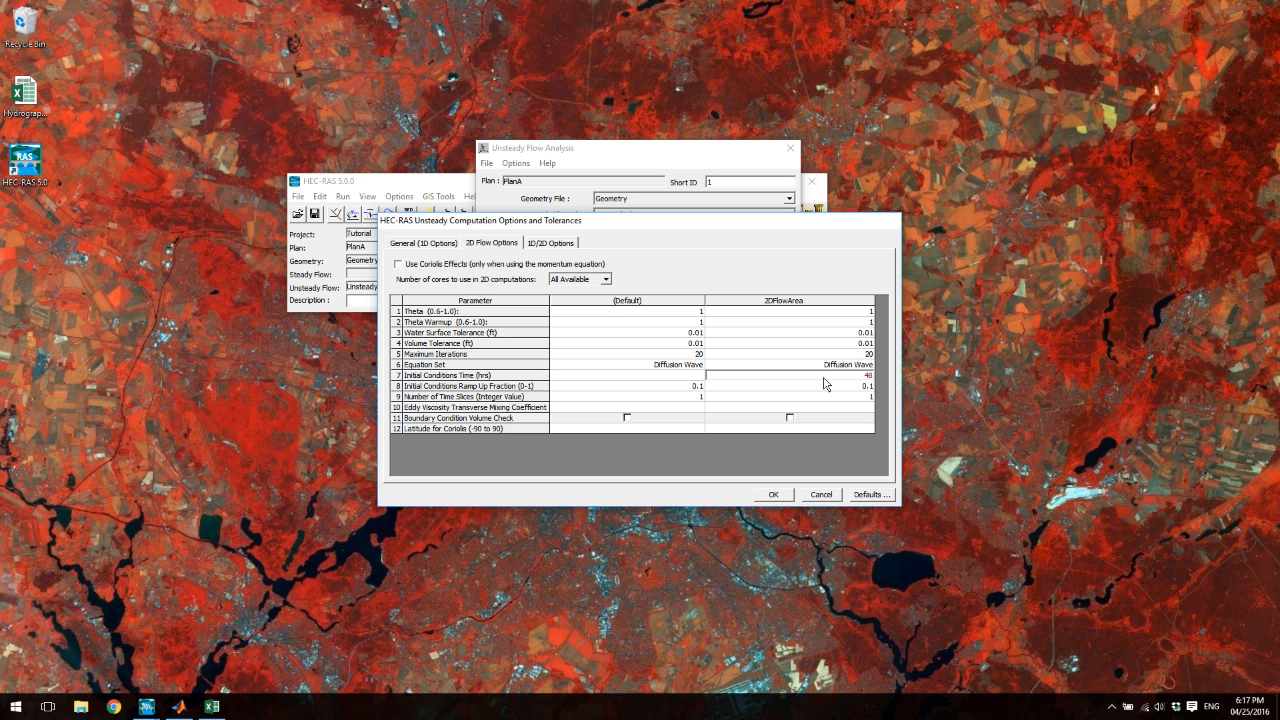
click(735, 367)
click(737, 370)
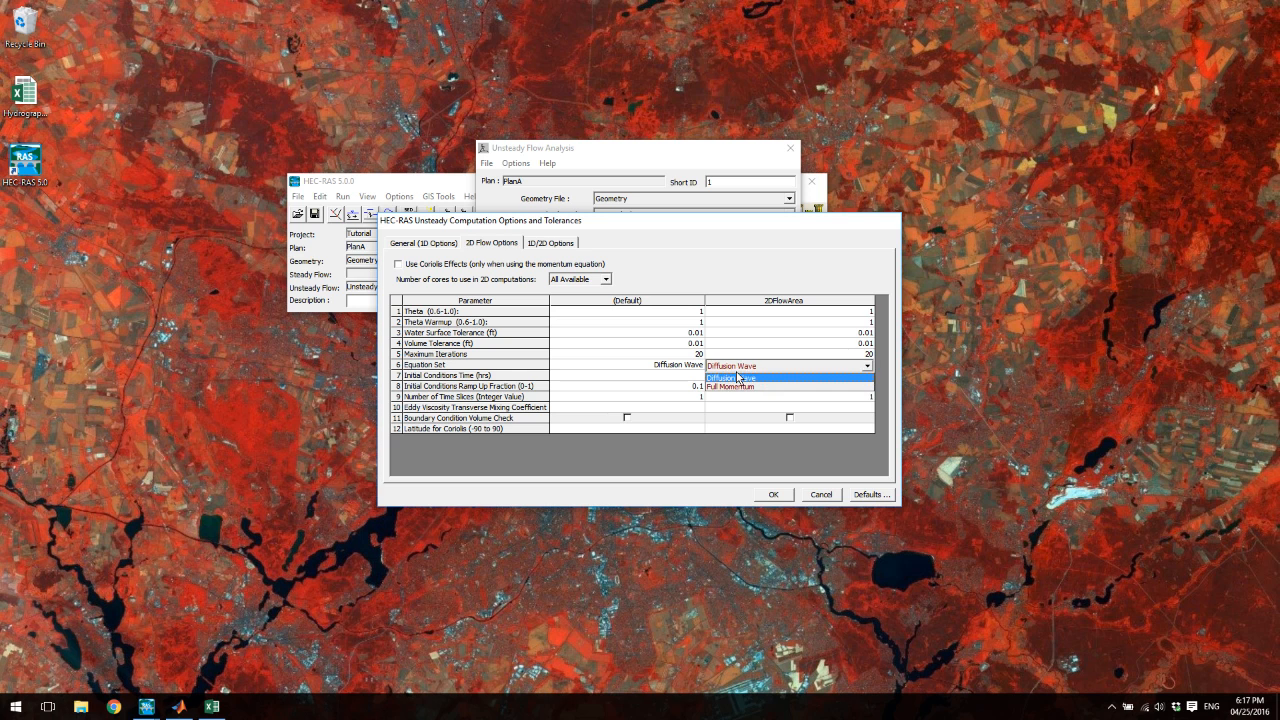
click(738, 346)
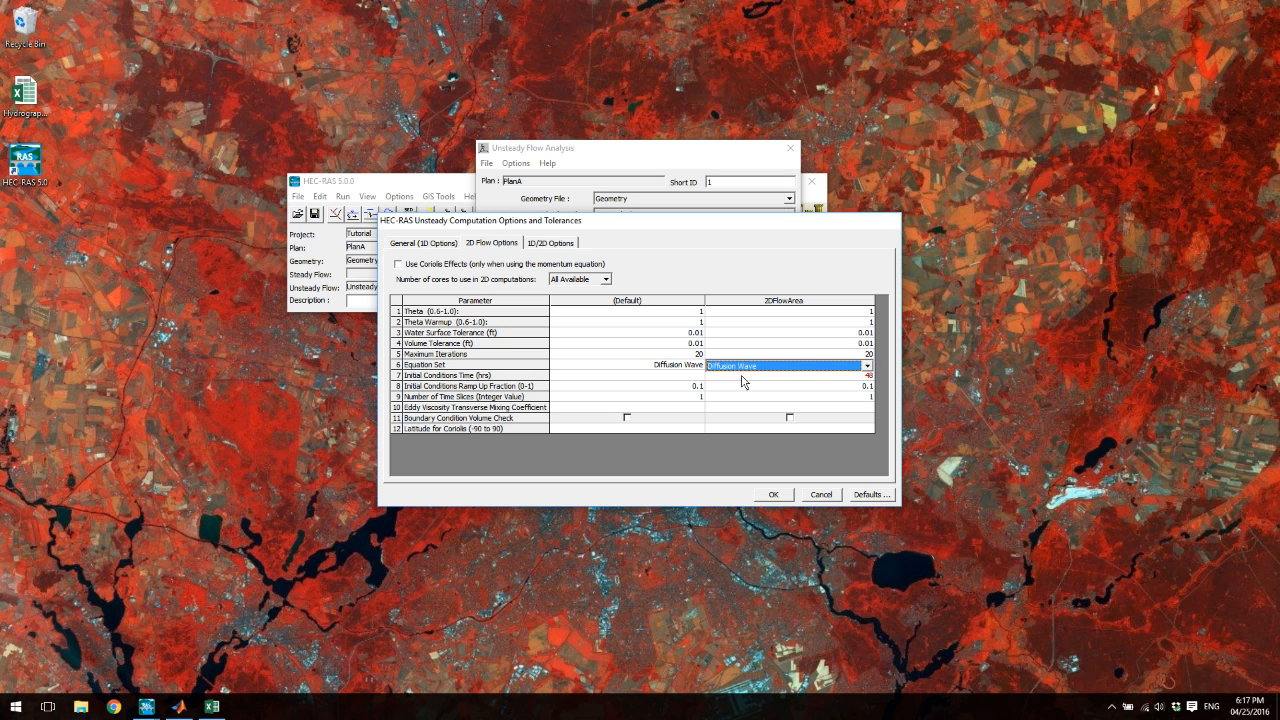
click(742, 376)
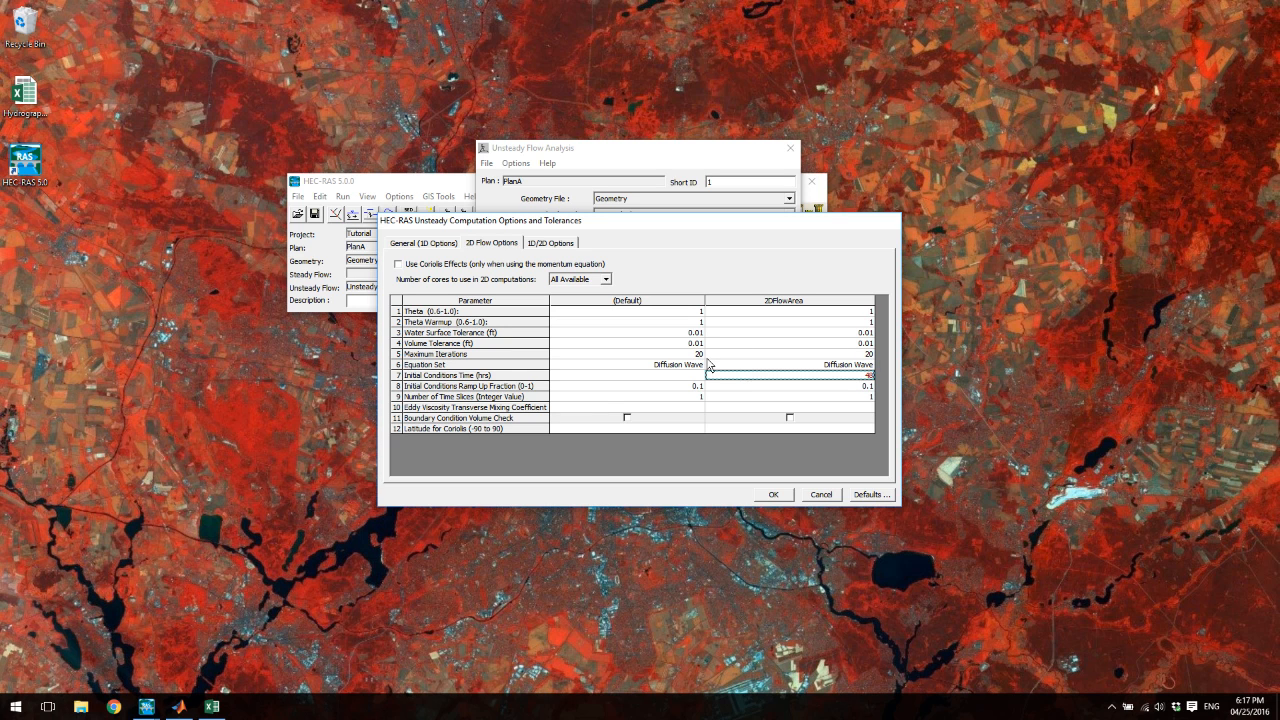
Review the general and 2D flow options once more and accept the computation options and tolerances.
click(420, 248)
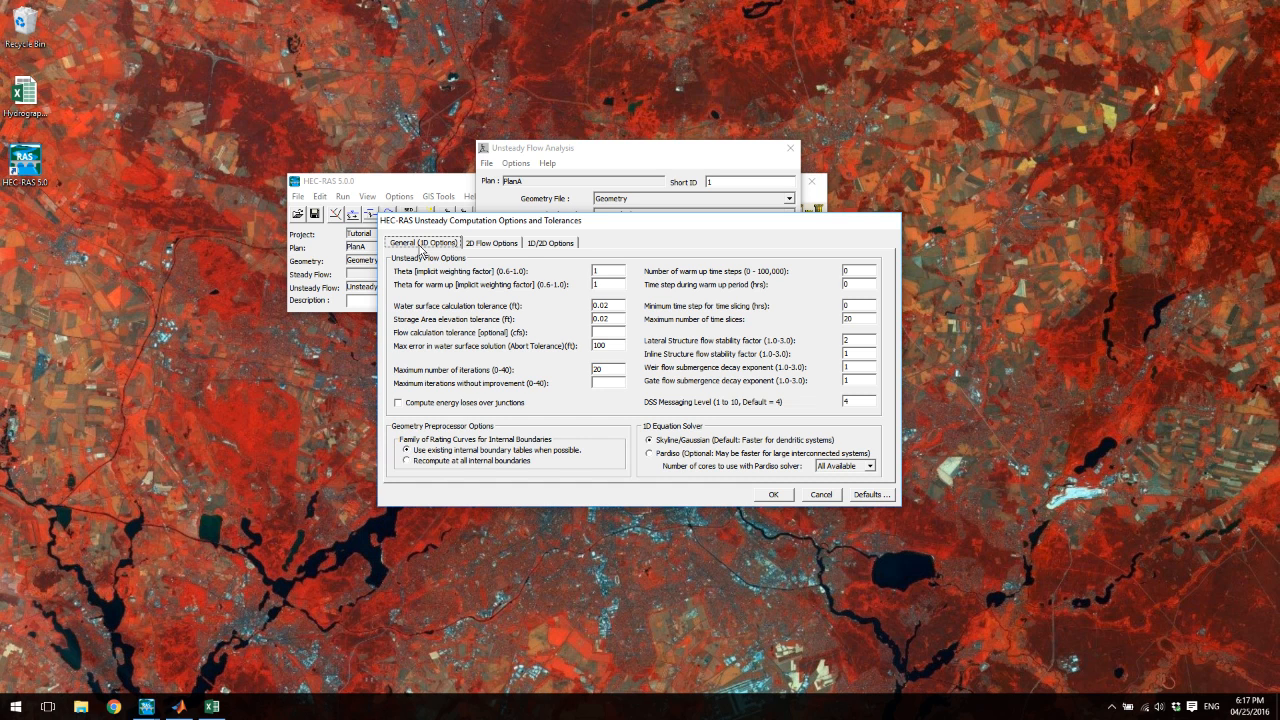
click(478, 250)
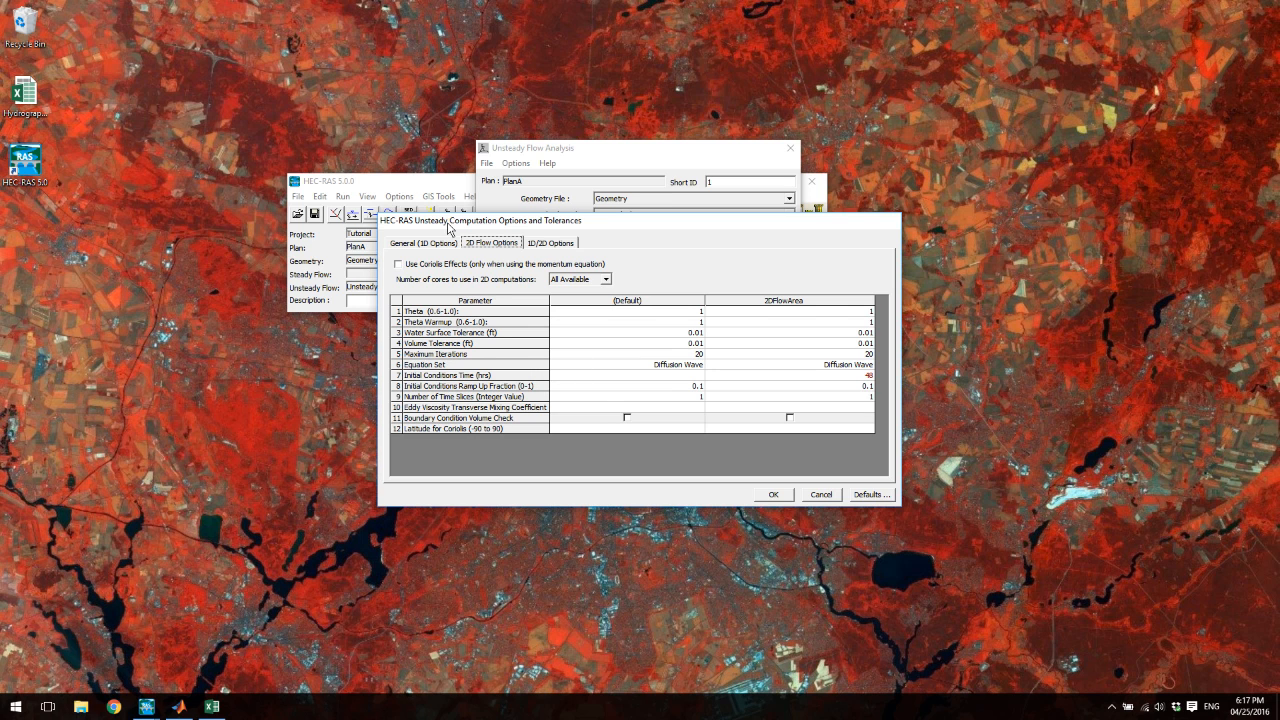
drag(449, 229, 450, 254)
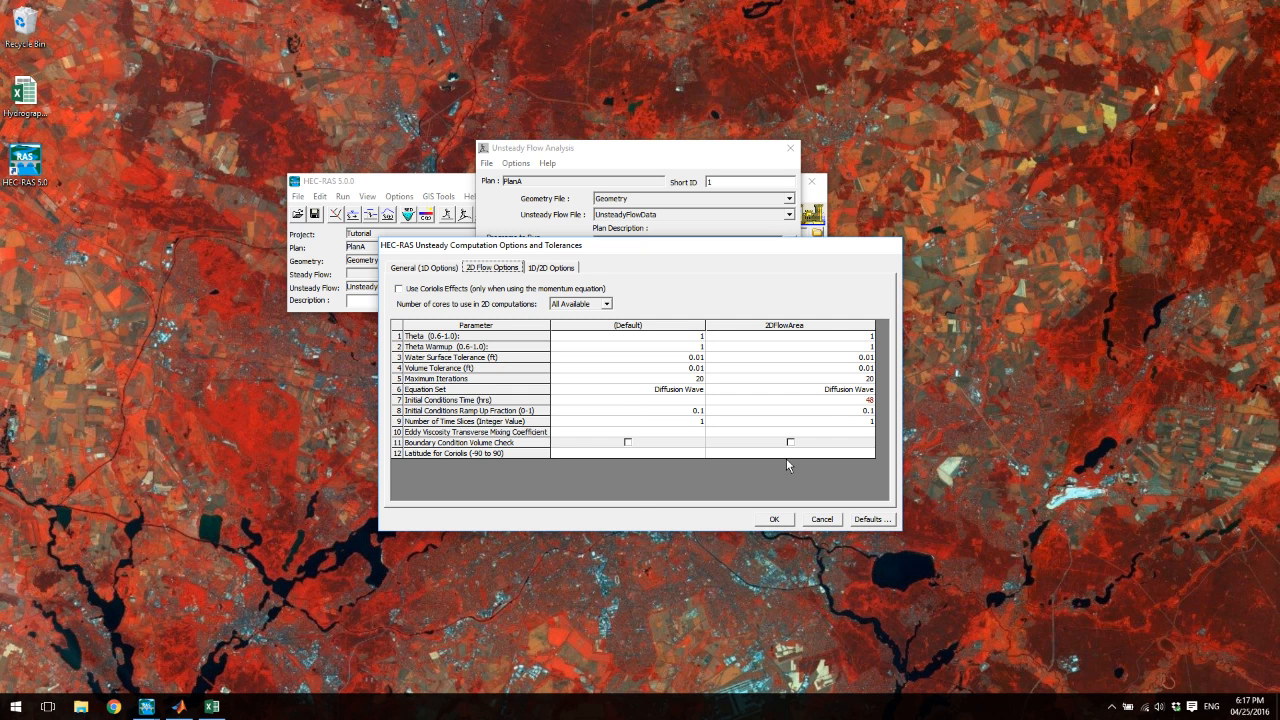
click(442, 270)
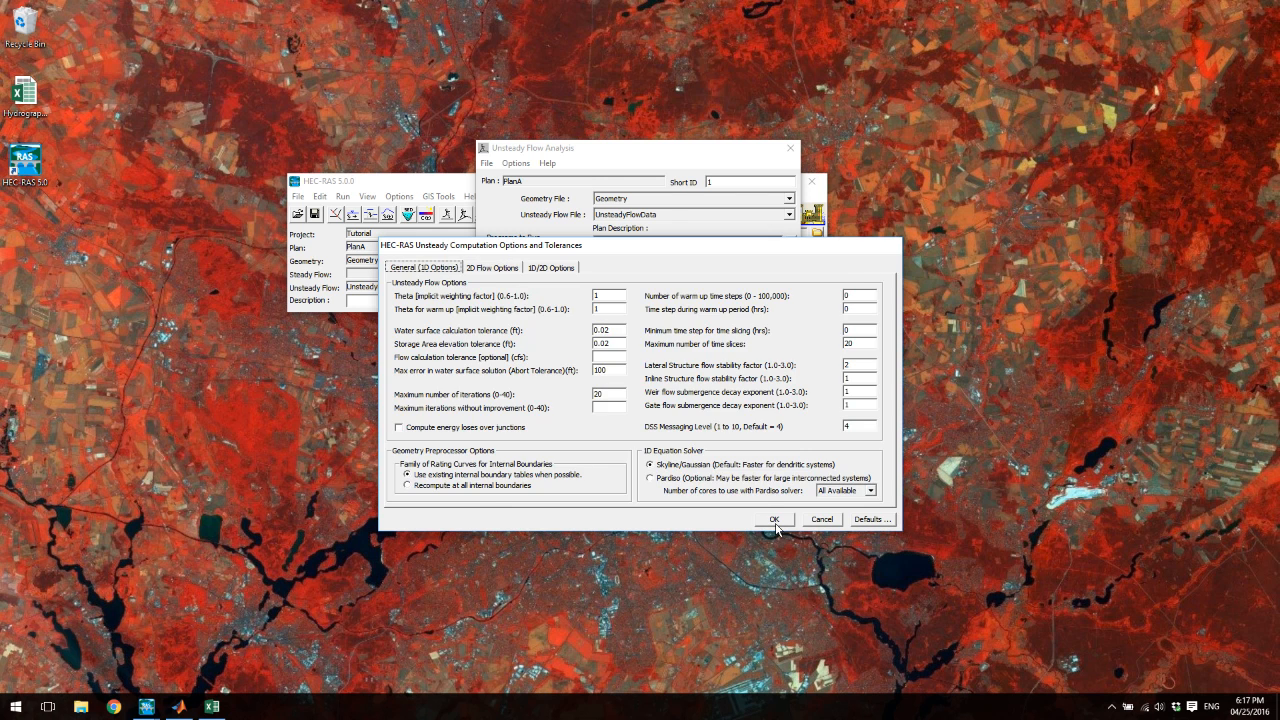
click(774, 520)
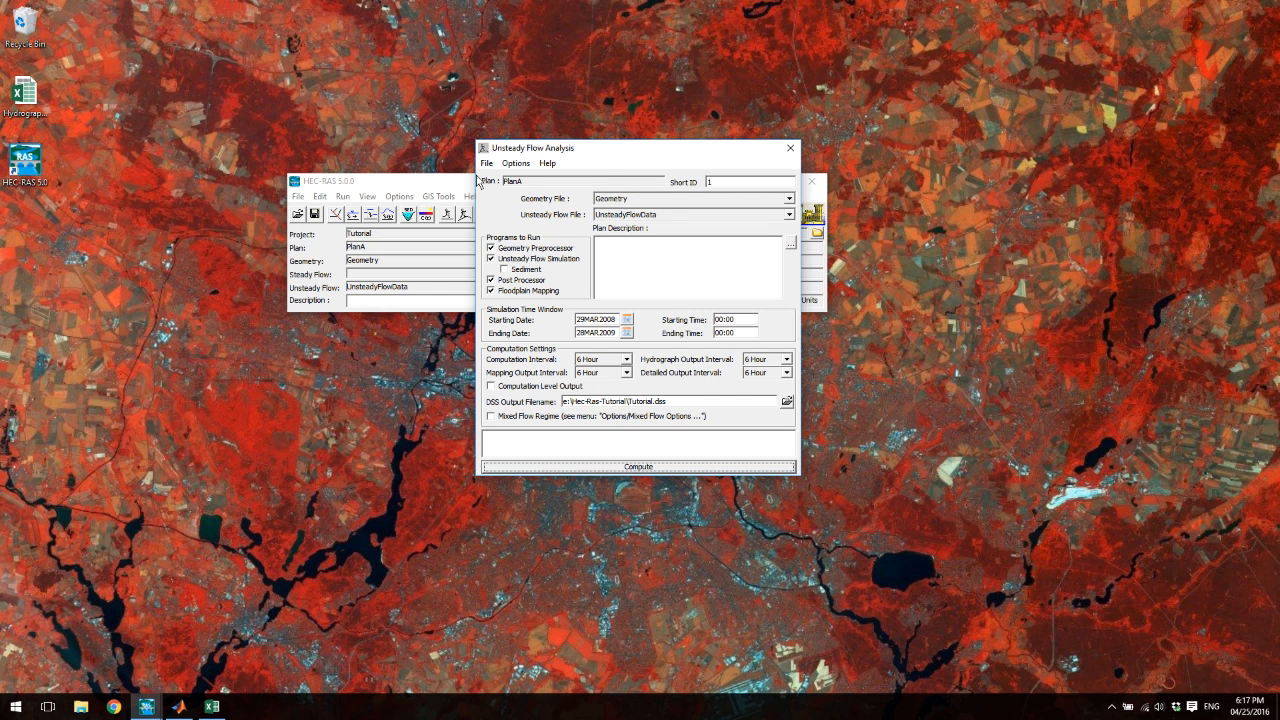
Save PlanA and try to compute the unsteady flow simulation, closing the error report.
click(486, 163)
click(502, 210)
drag(608, 152, 940, 150)
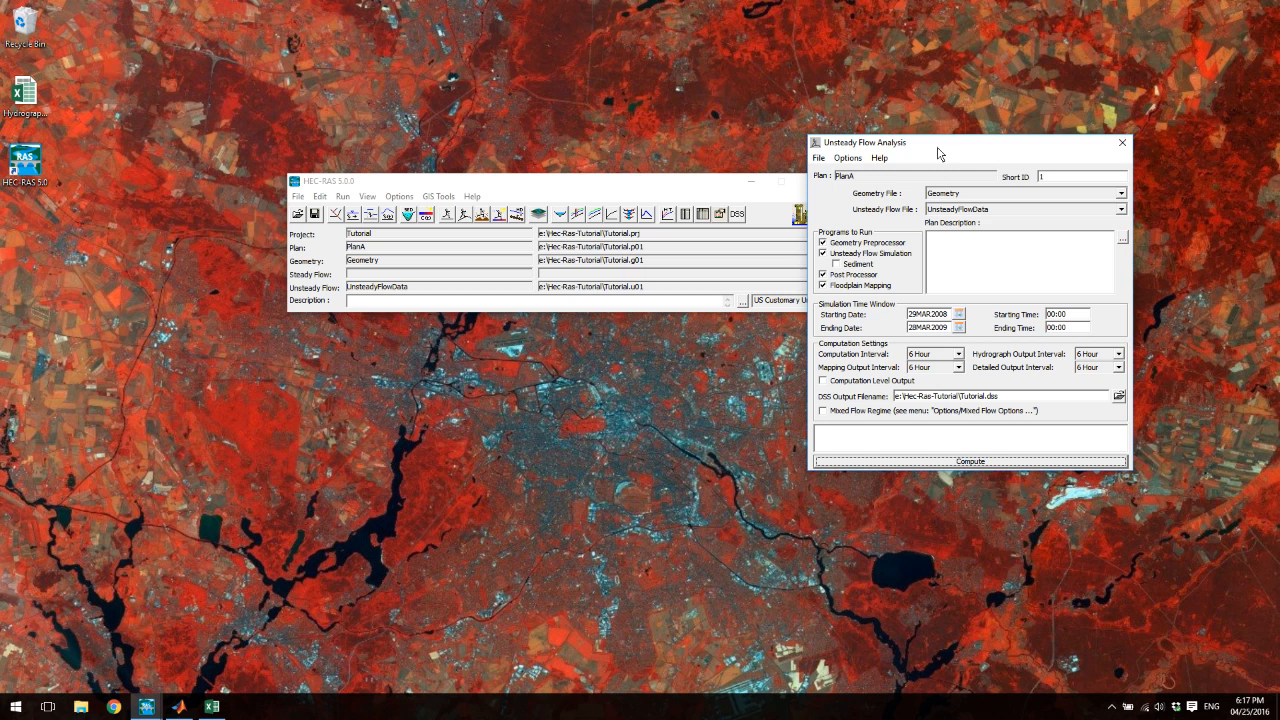
click(943, 461)
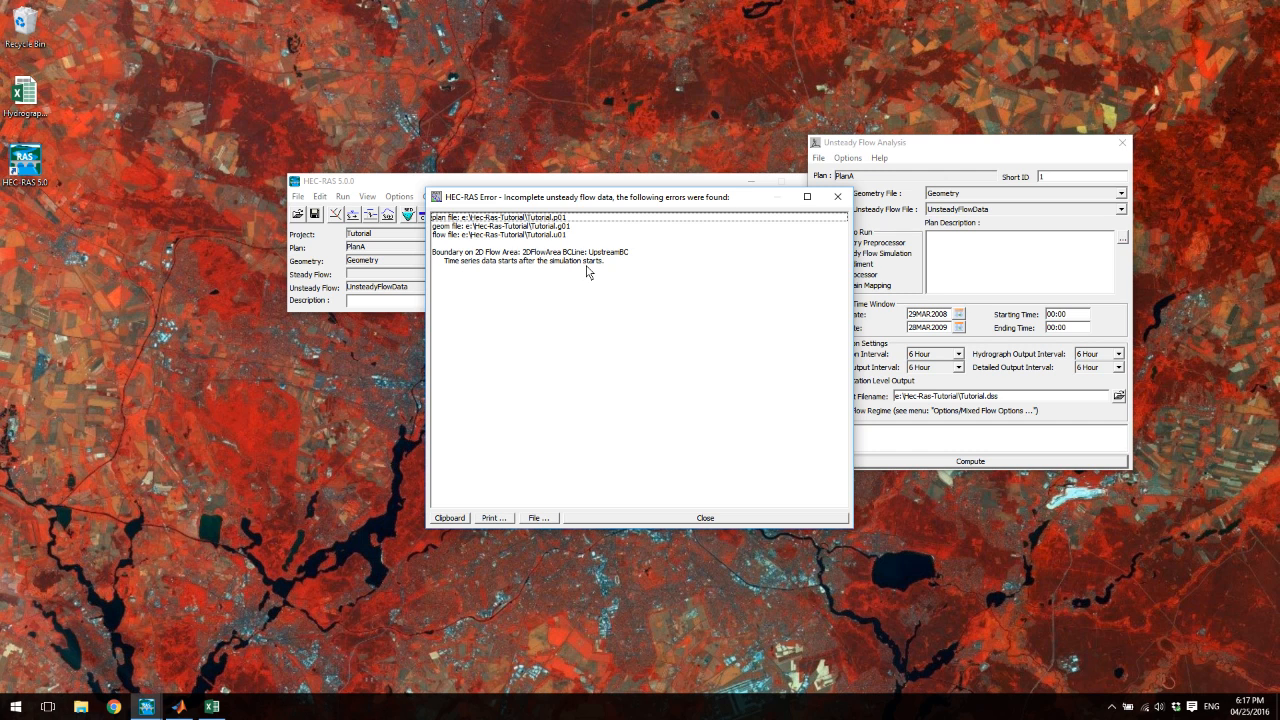
click(748, 520)
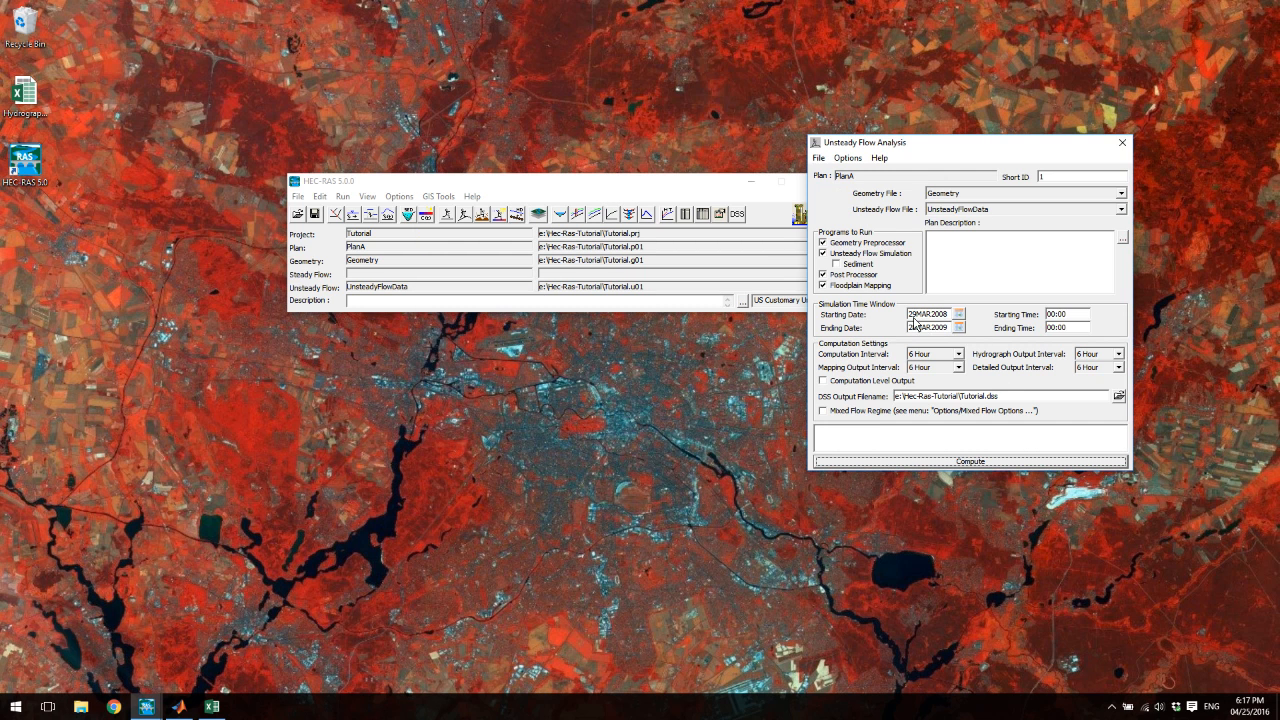
Set the starting date of the simulation time window to 30MAR2015.
click(908, 320)
drag(917, 315, 873, 314)
text(30)
click(958, 315)
click(1028, 369)
click(1018, 367)
click(1031, 361)
click(1031, 363)
click(1031, 363)
click(1031, 363)
click(1031, 363)
click(1031, 363)
click(1031, 363)
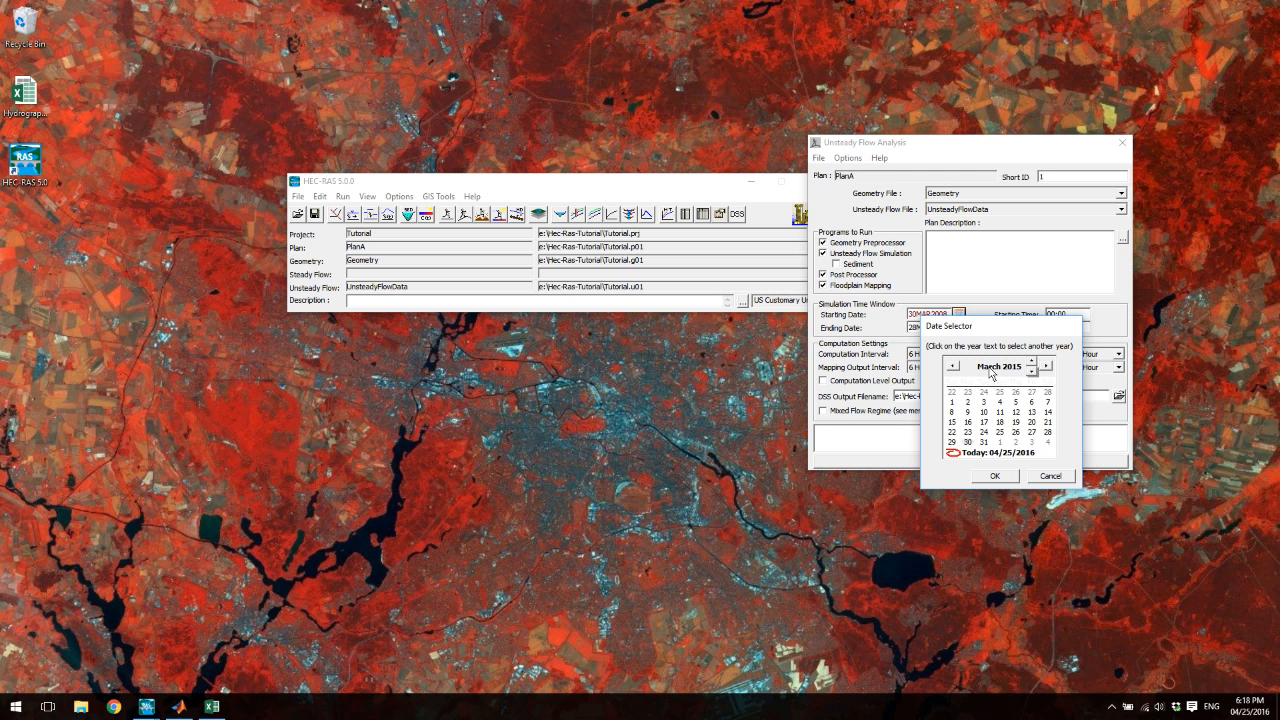
click(952, 443)
click(996, 478)
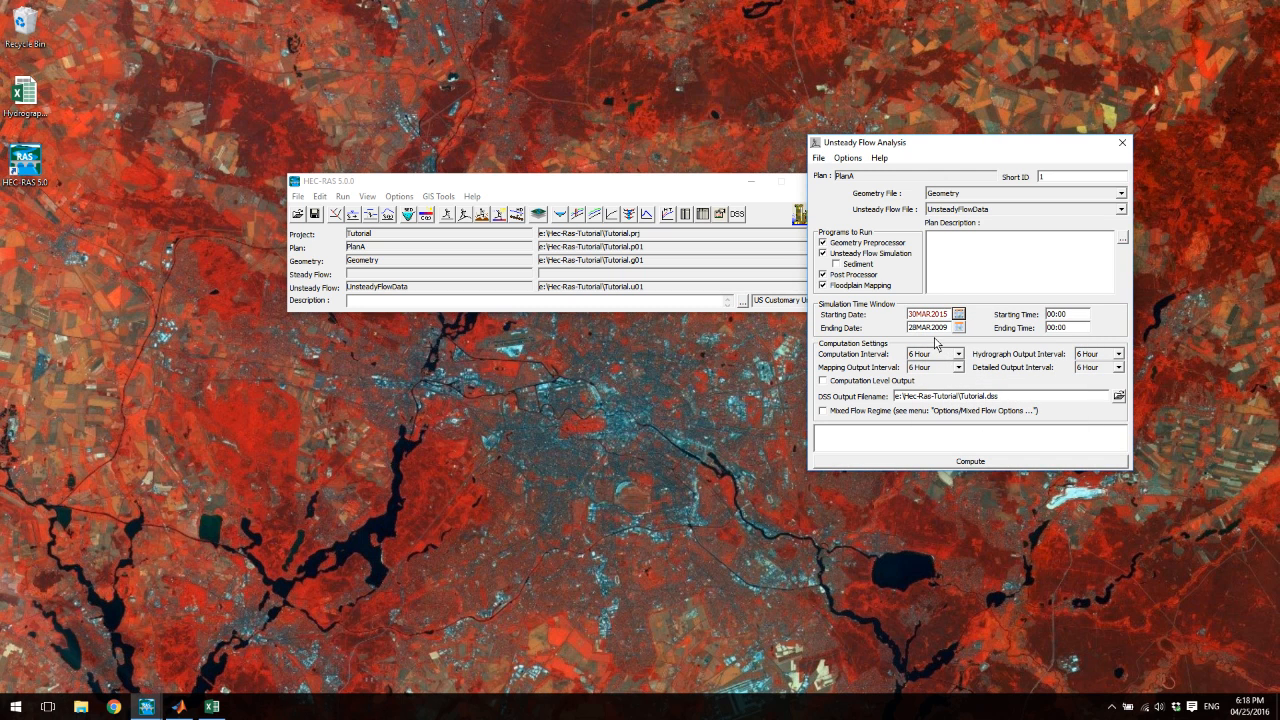
Set the ending date of the simulation time window to 28MAR2015.
click(958, 327)
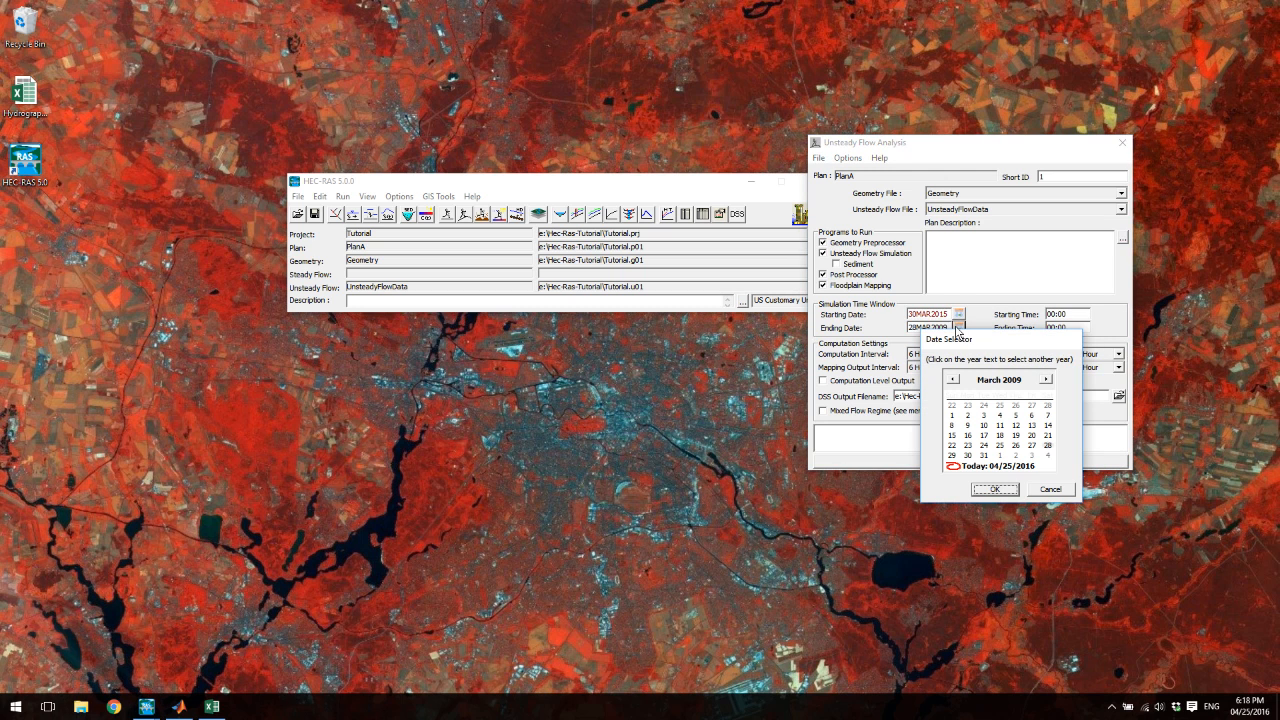
click(1031, 375)
click(1031, 375)
click(1031, 375)
click(1031, 375)
click(1031, 375)
click(1031, 375)
click(995, 490)
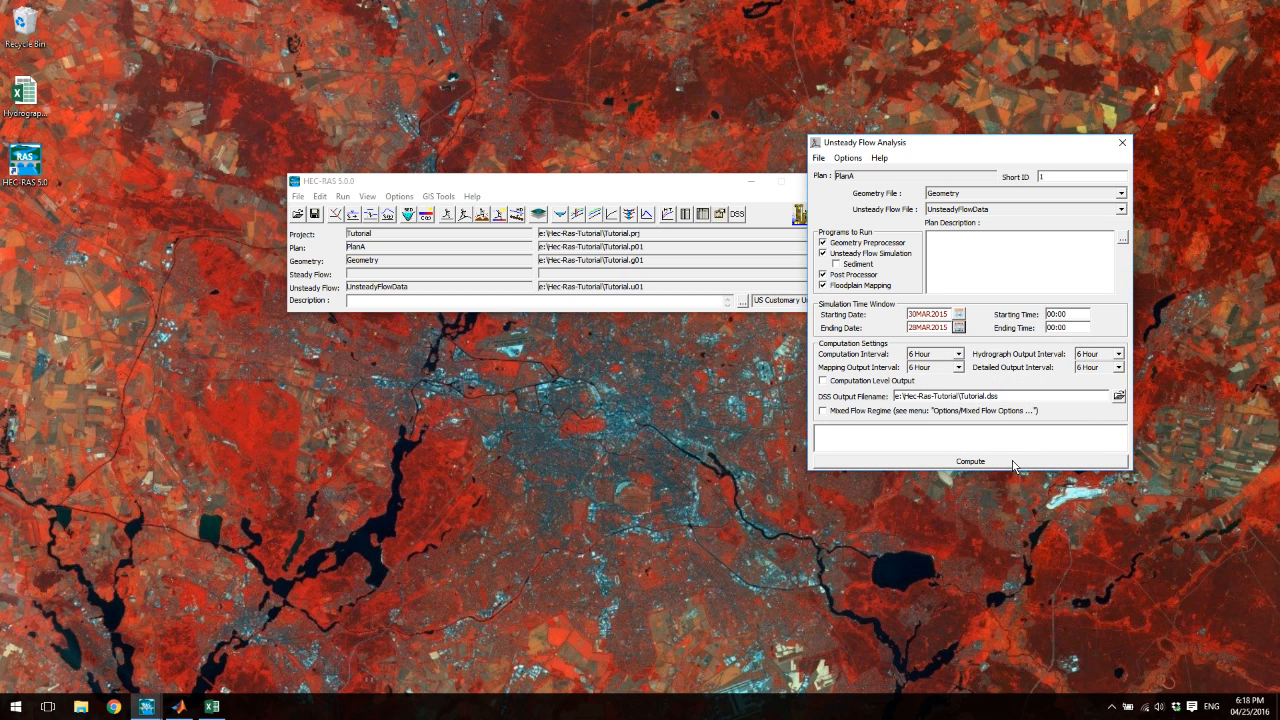
Save the plan with the 2015 dates and try the computation again, closing the error report.
click(818, 158)
click(850, 203)
click(921, 461)
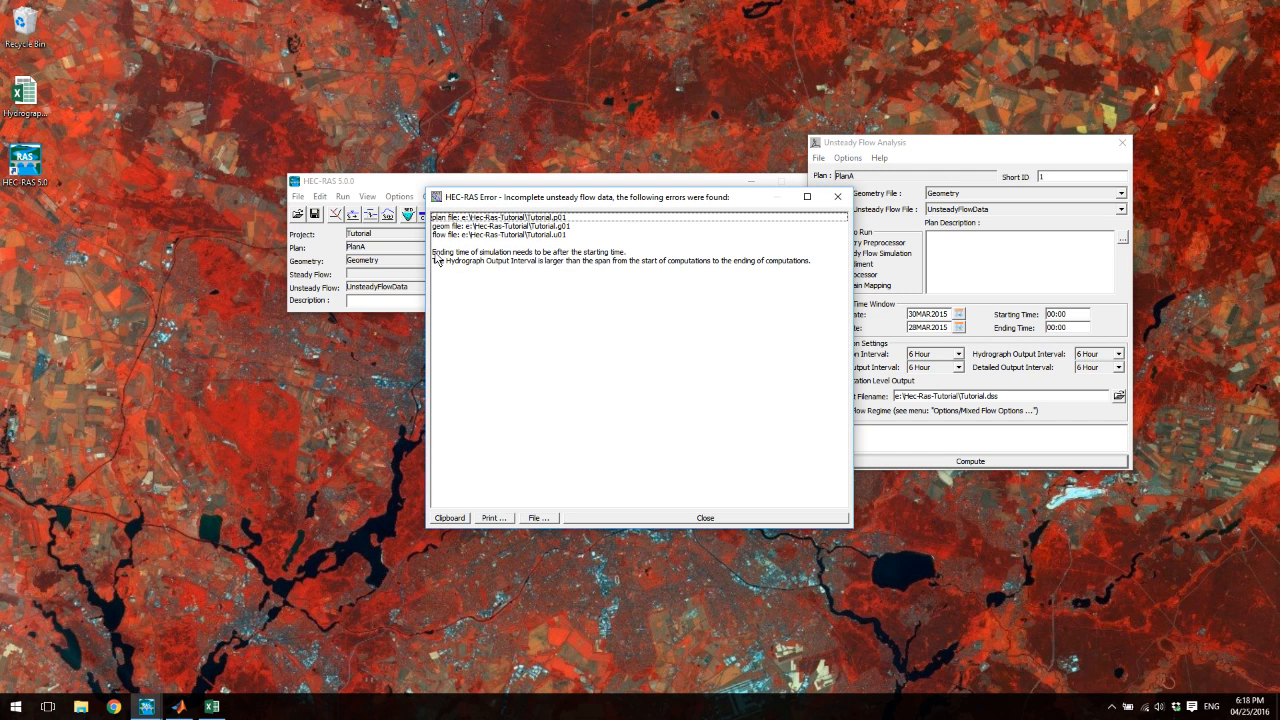
click(838, 197)
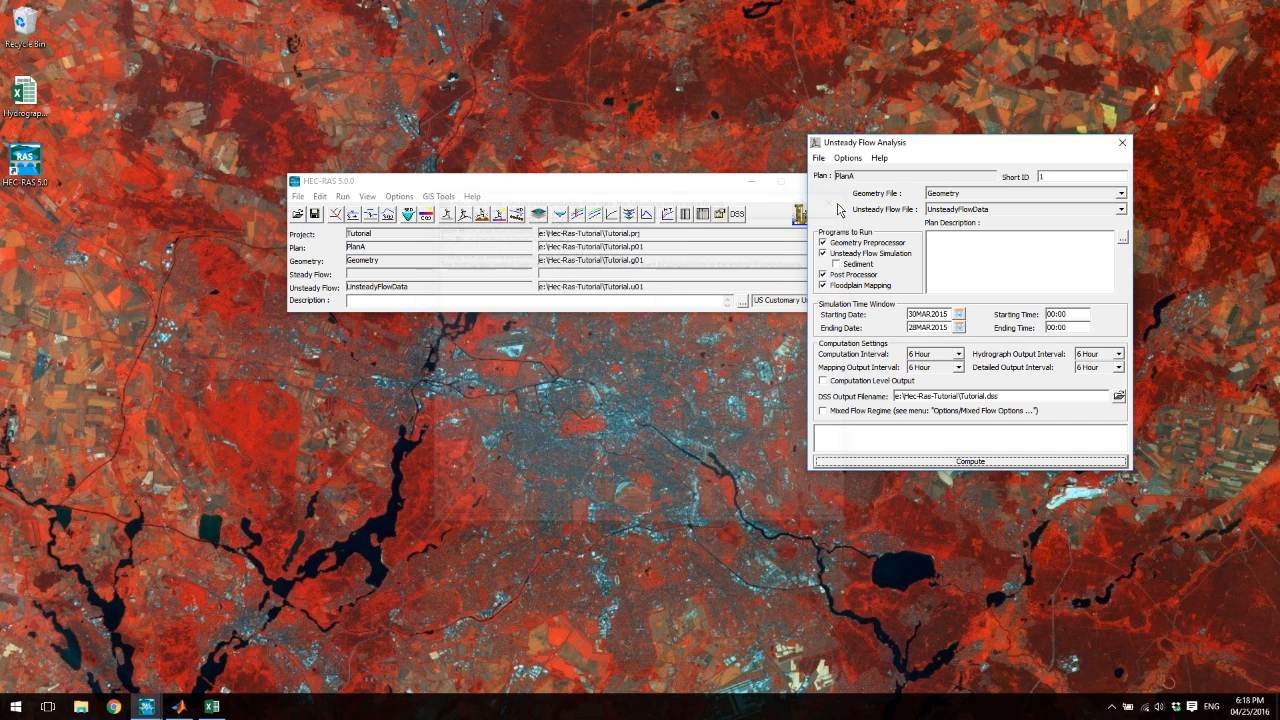
Open the UpstreamBC flow hydrograph from the unsteady flow data and place it beside the analysis window for comparing dates.
click(319, 197)
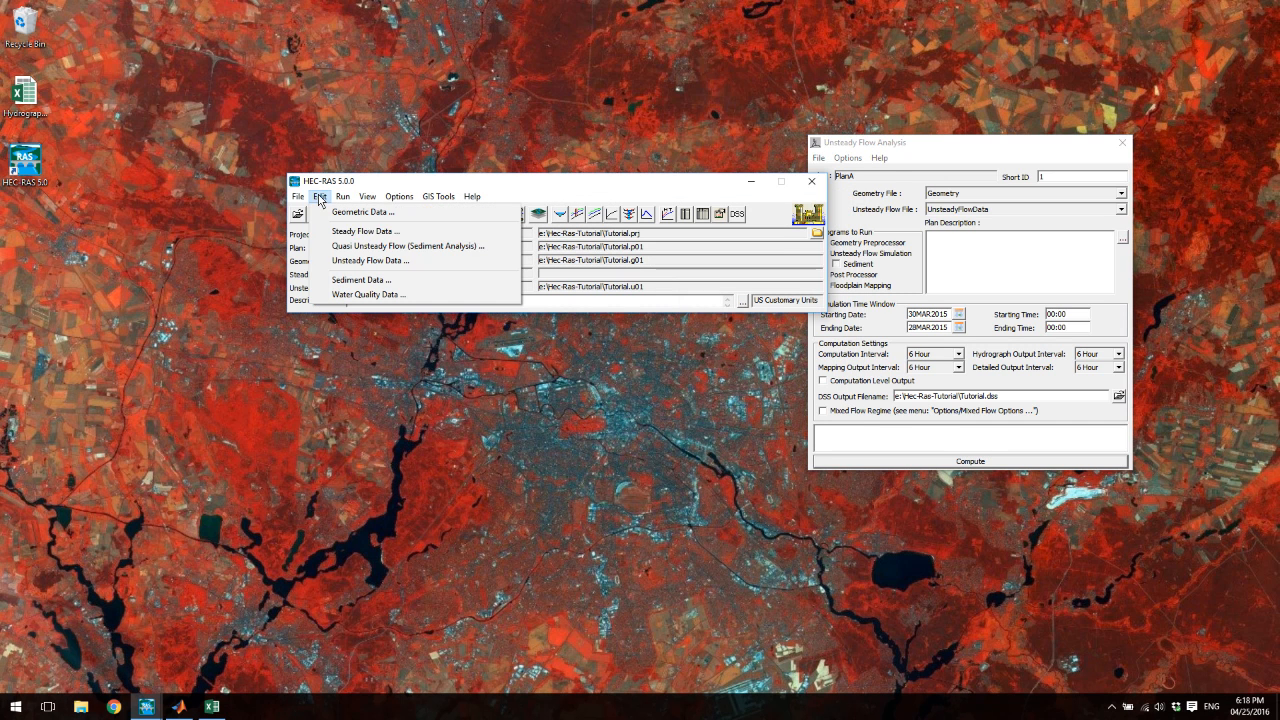
click(352, 260)
double_click(353, 271)
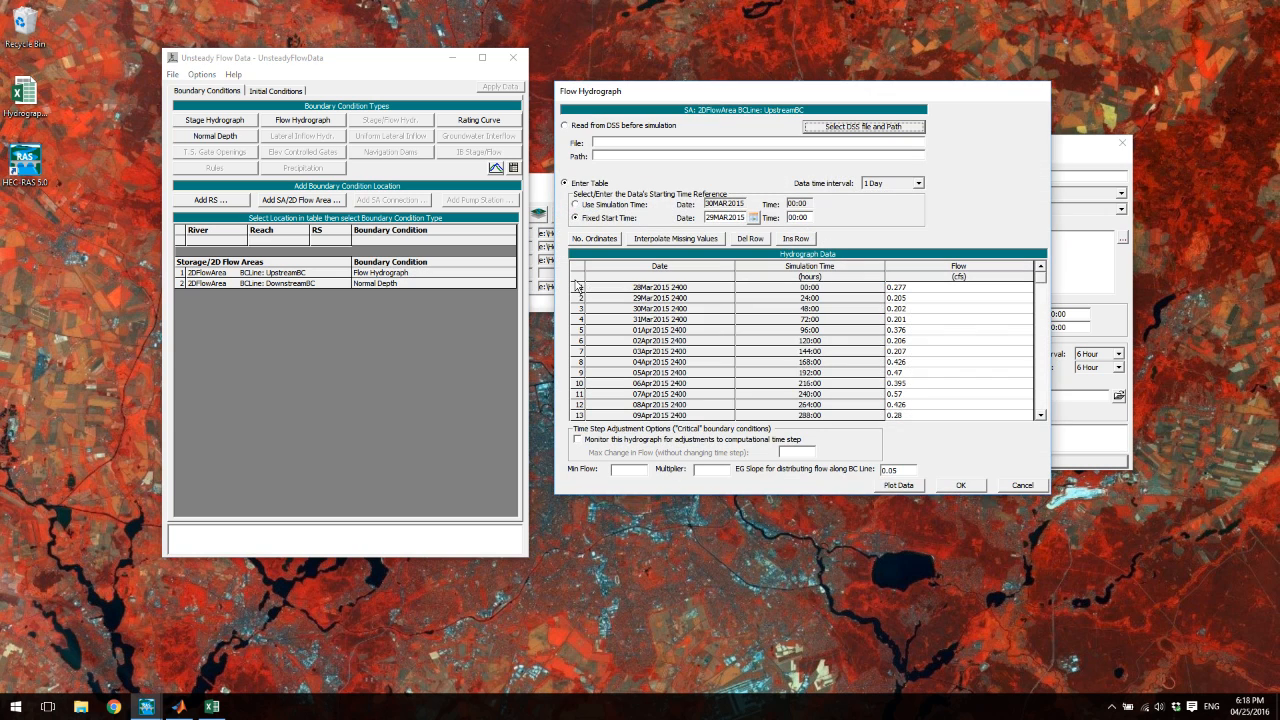
drag(716, 102, 348, 162)
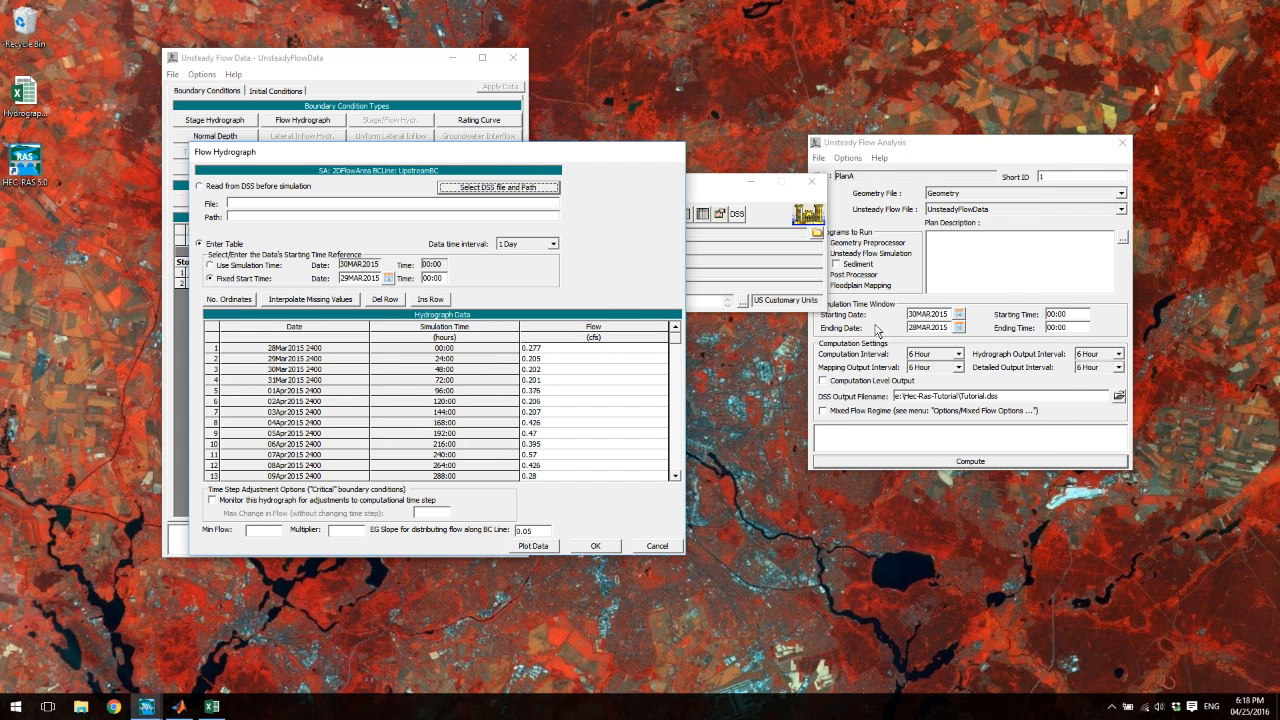
Set the simulation's starting date to 29MAR2015 and check the last entries of the hydrograph table.
click(875, 328)
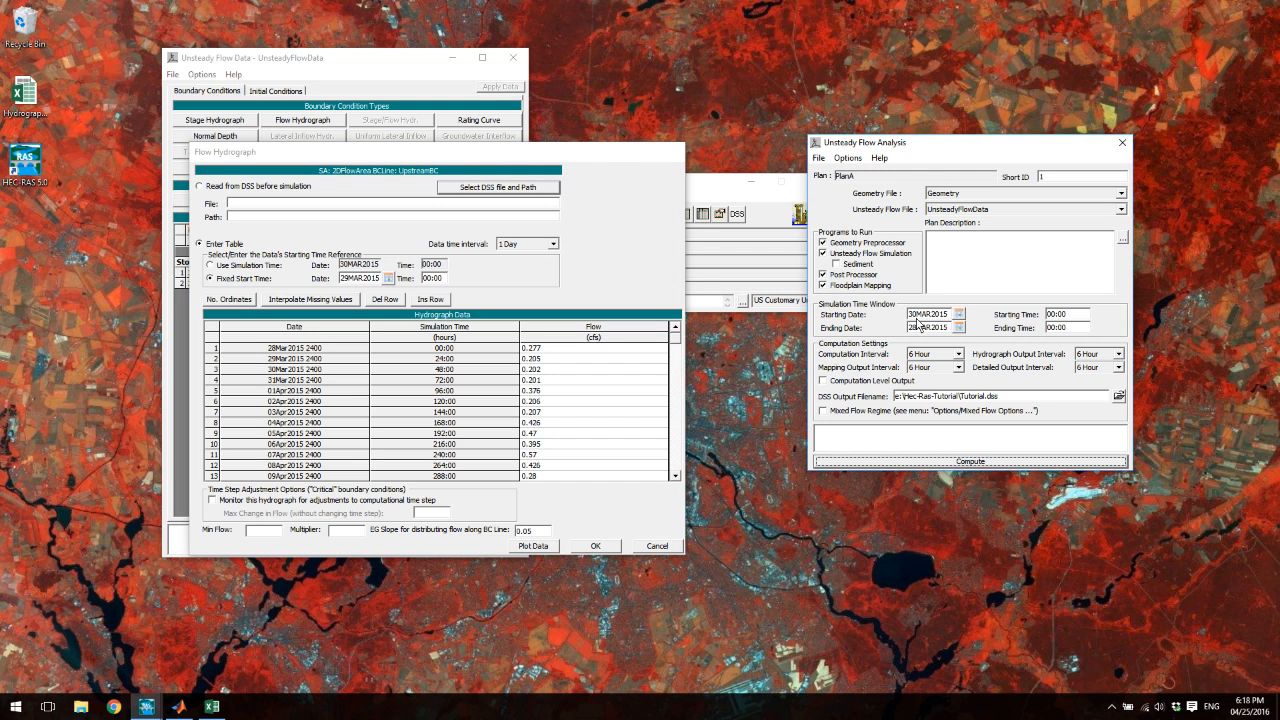
click(914, 316)
text(29)
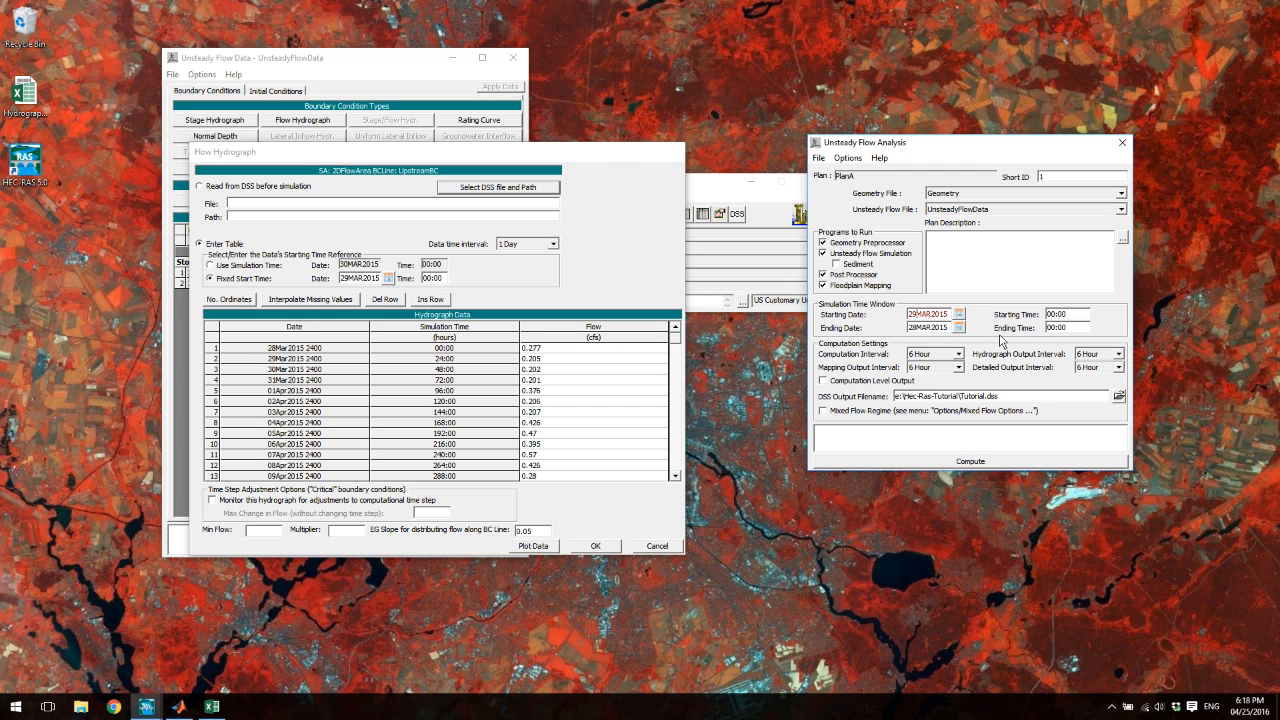
drag(675, 340, 674, 476)
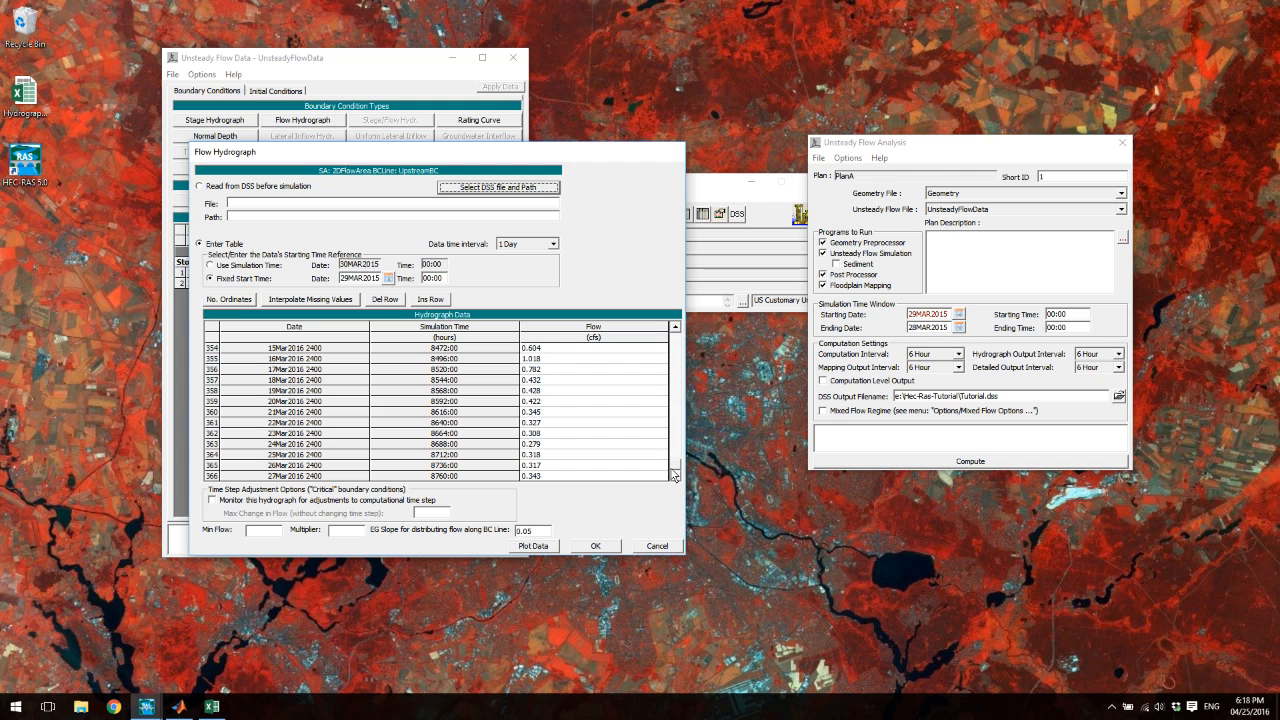
Set the ending date of the simulation time window to 26MAR2015 after checking the hydrograph table's last entries.
click(912, 331)
drag(921, 332, 901, 333)
click(678, 477)
click(917, 328)
drag(919, 331, 899, 332)
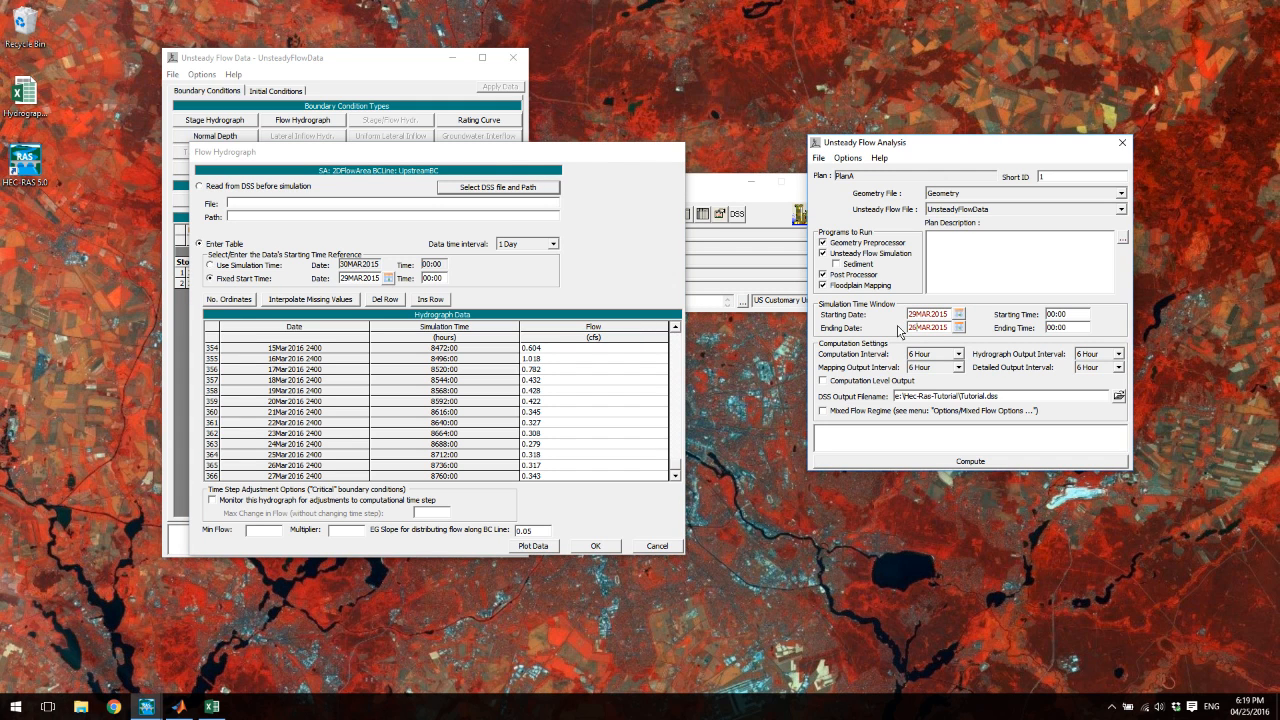
Accept the UpstreamBC flow hydrograph, save the plan, and close the unsteady flow data editor.
click(592, 546)
click(818, 158)
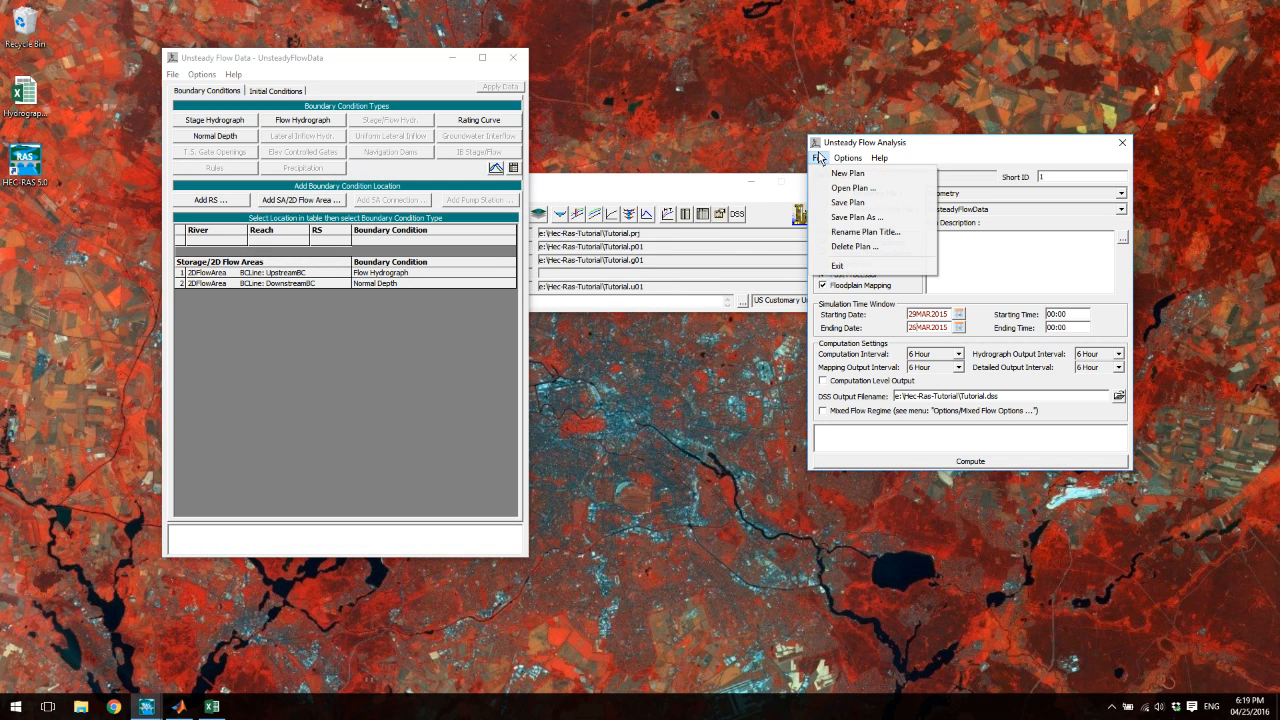
click(840, 203)
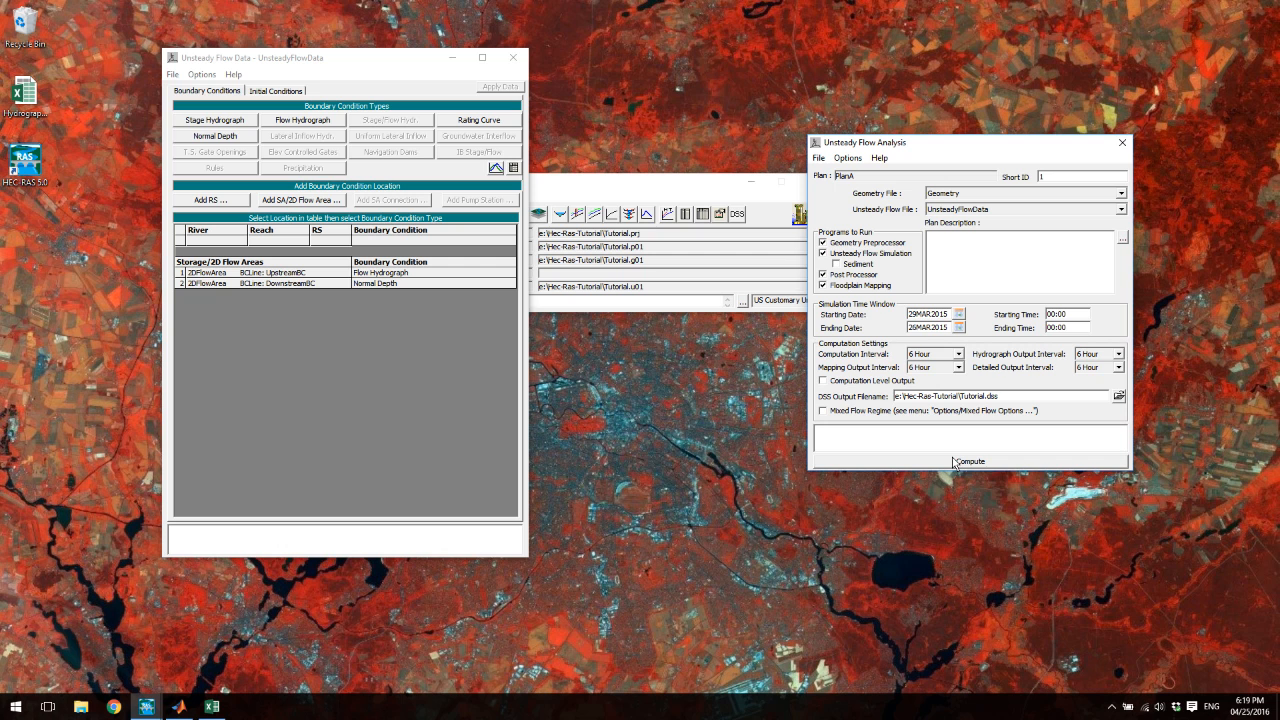
click(513, 57)
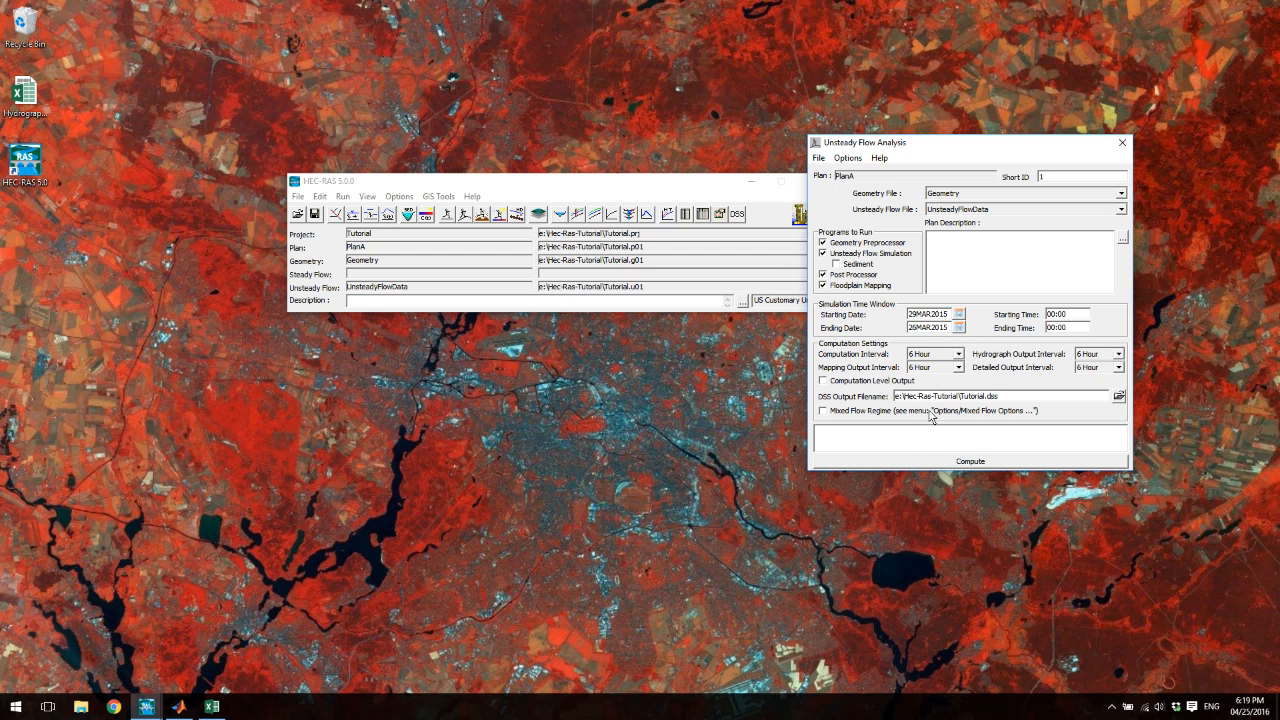
Reposition the analysis window beside the main window and try computing PlanA, closing the error report.
click(368, 224)
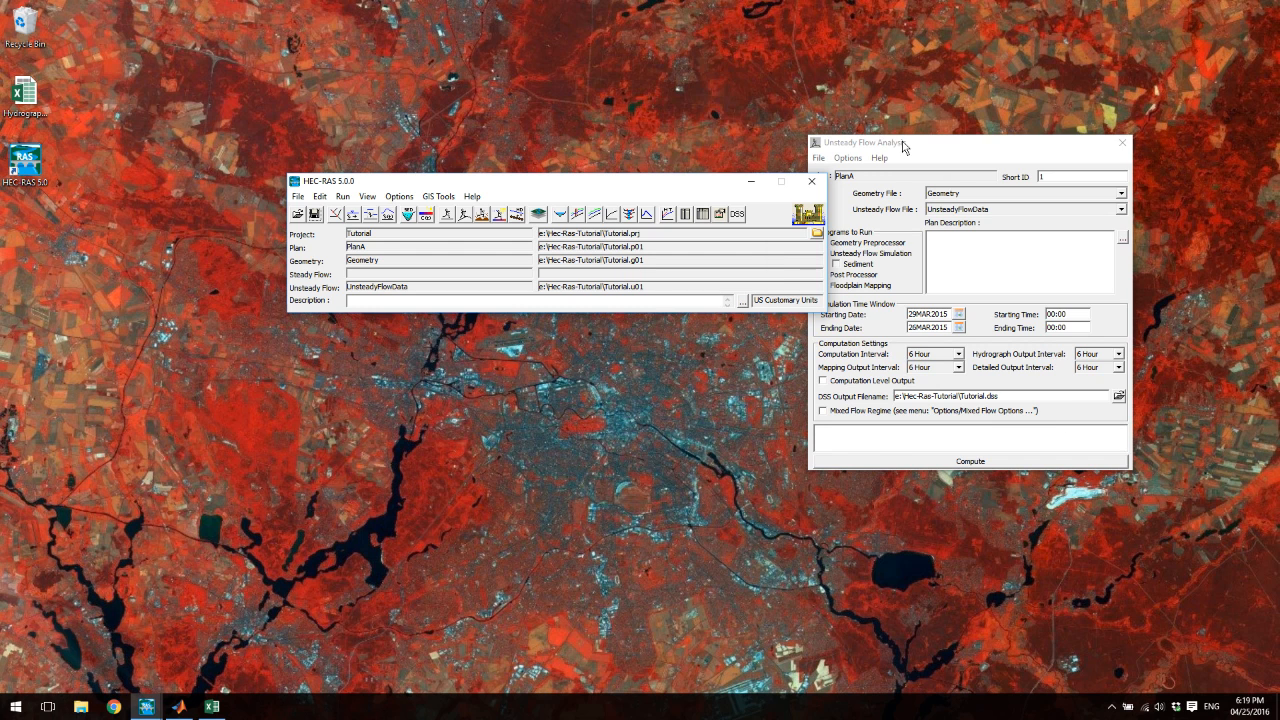
drag(902, 140, 870, 136)
click(924, 460)
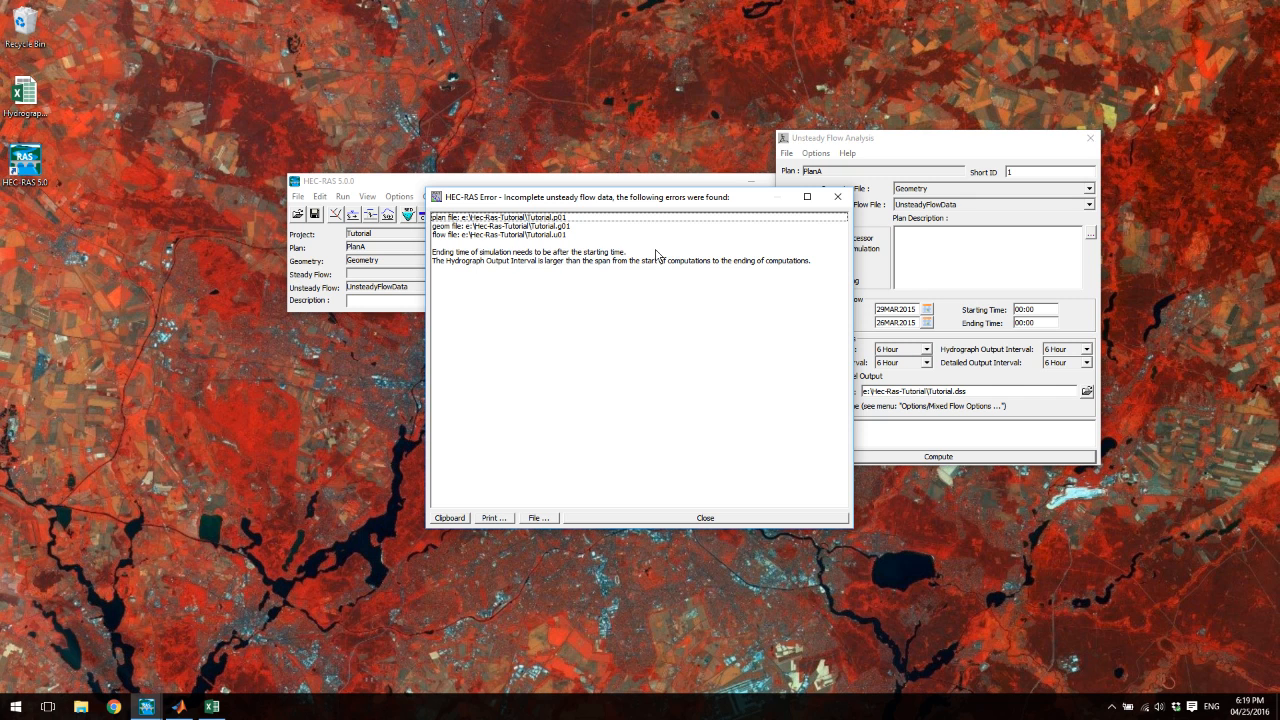
click(688, 517)
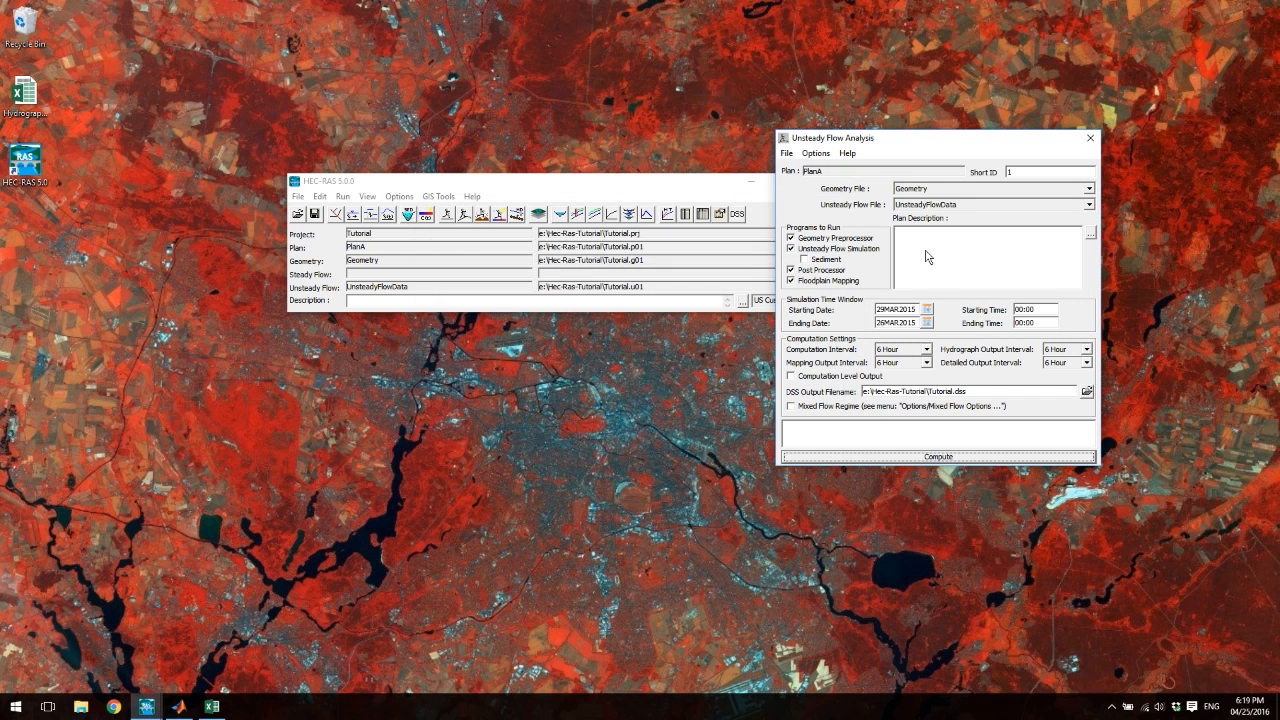
Set the simulation's ending date to 26MAR2016 with the date selector and save the plan.
click(915, 325)
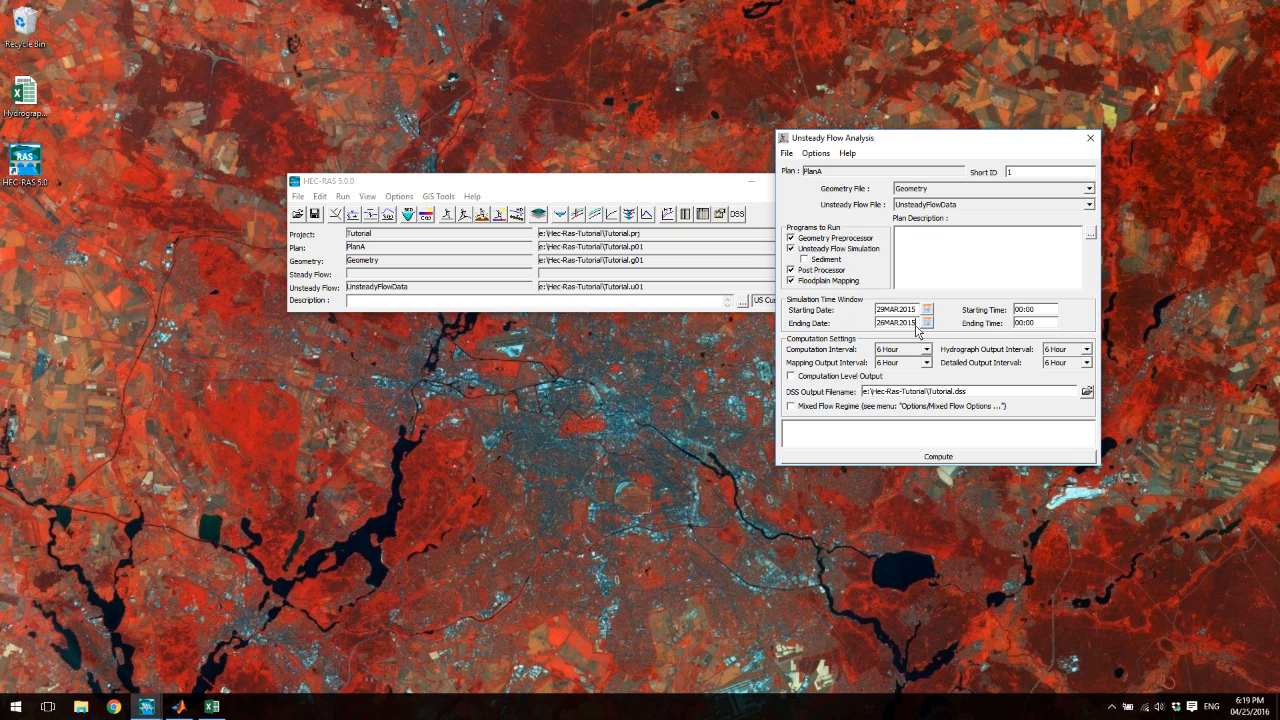
click(927, 324)
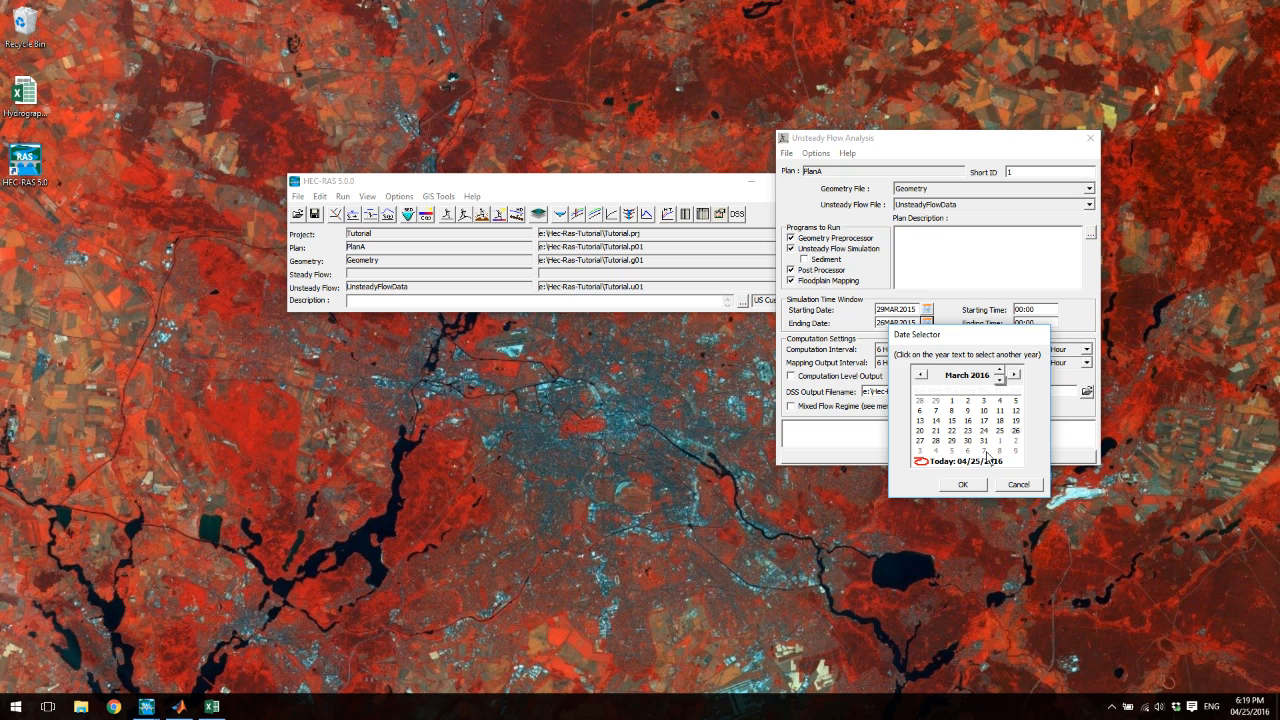
click(955, 484)
click(963, 485)
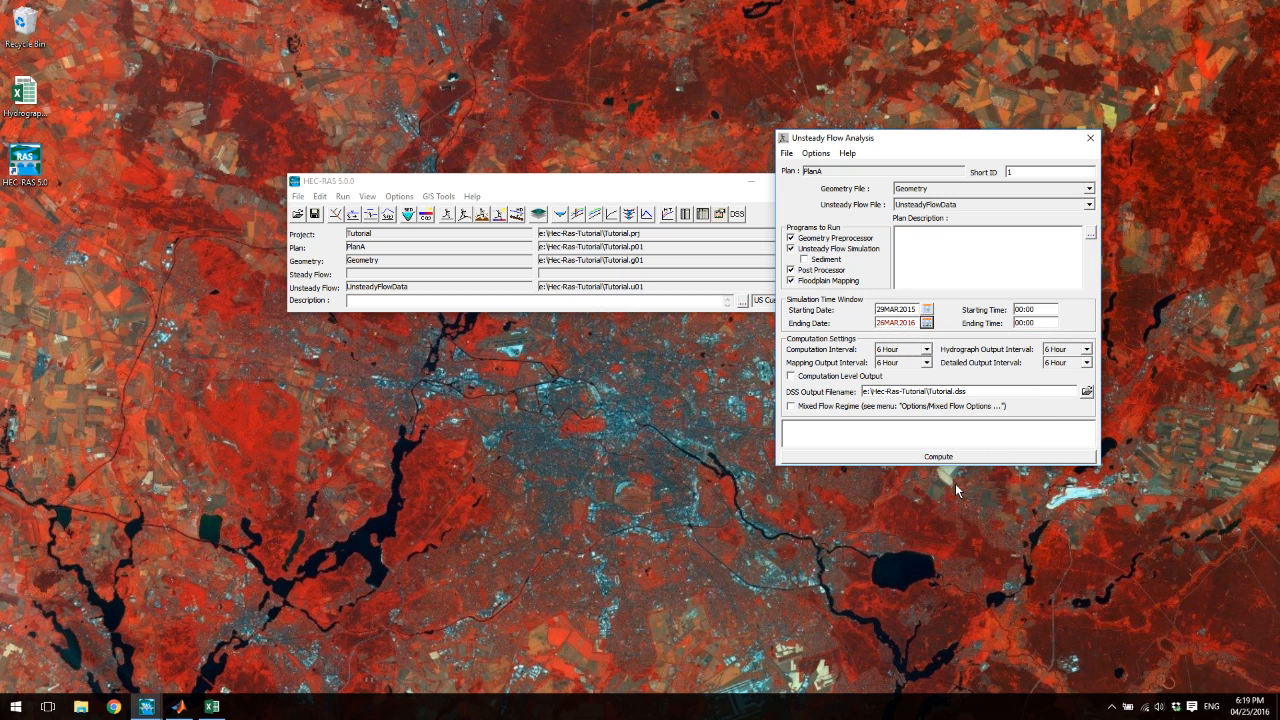
click(786, 153)
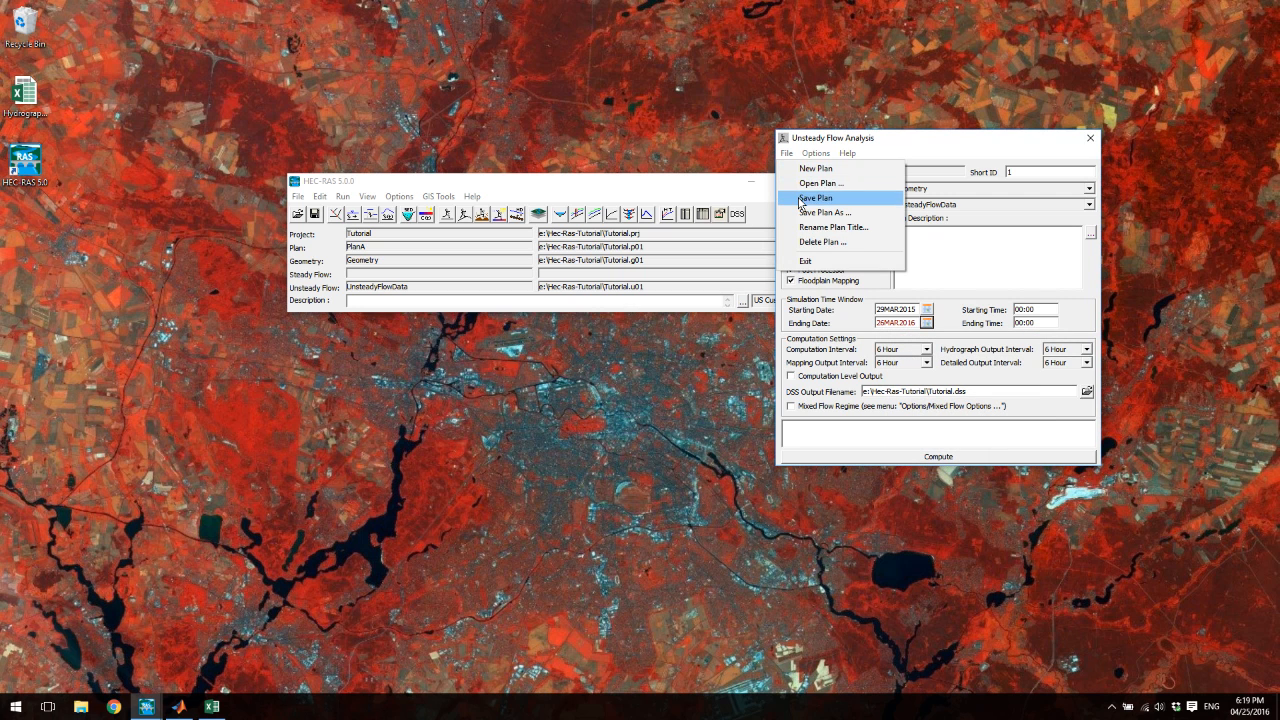
click(822, 198)
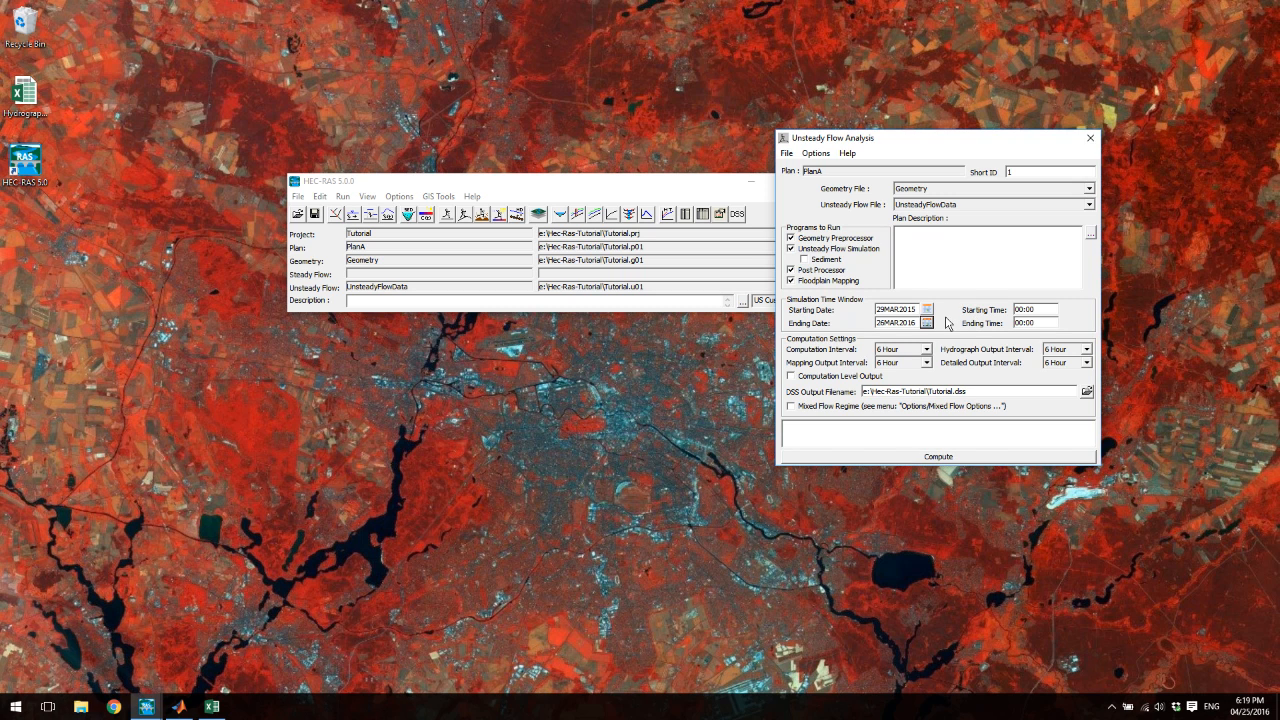
Set the UpstreamBC flow hydrograph to use the simulation time as its starting reference and close the unsteady flow data editor.
click(406, 184)
click(320, 196)
click(395, 260)
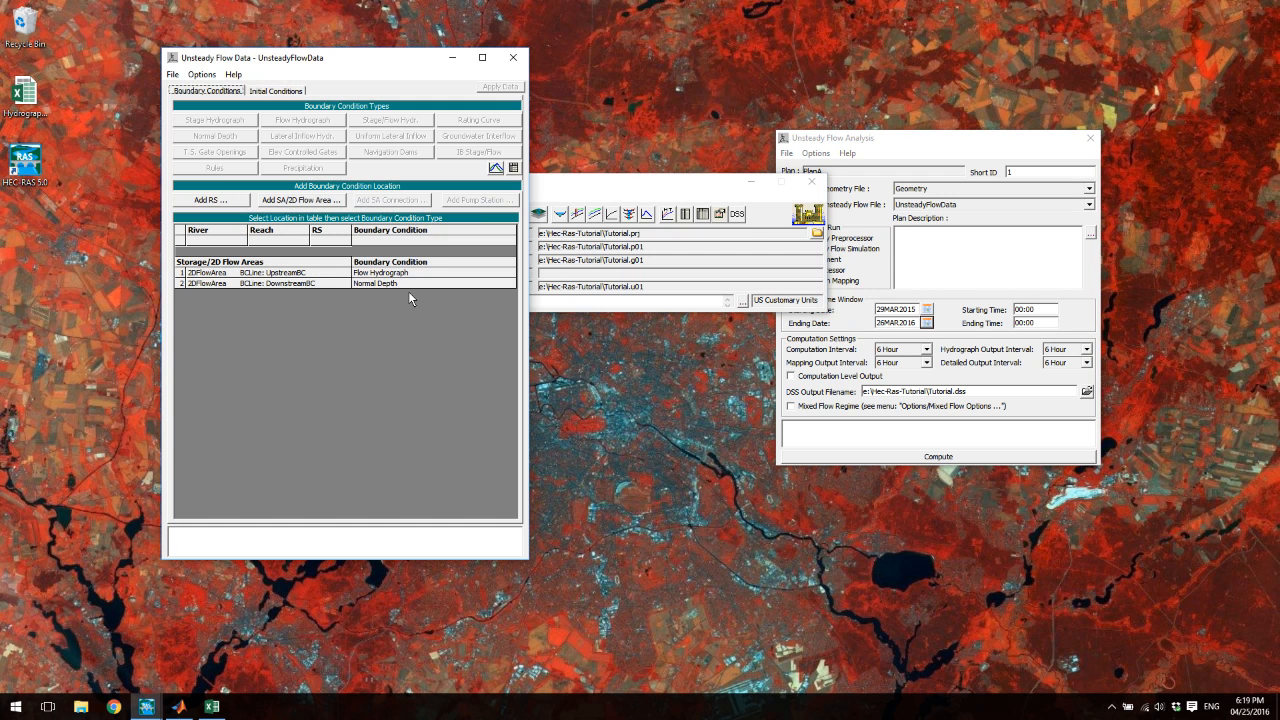
double_click(397, 275)
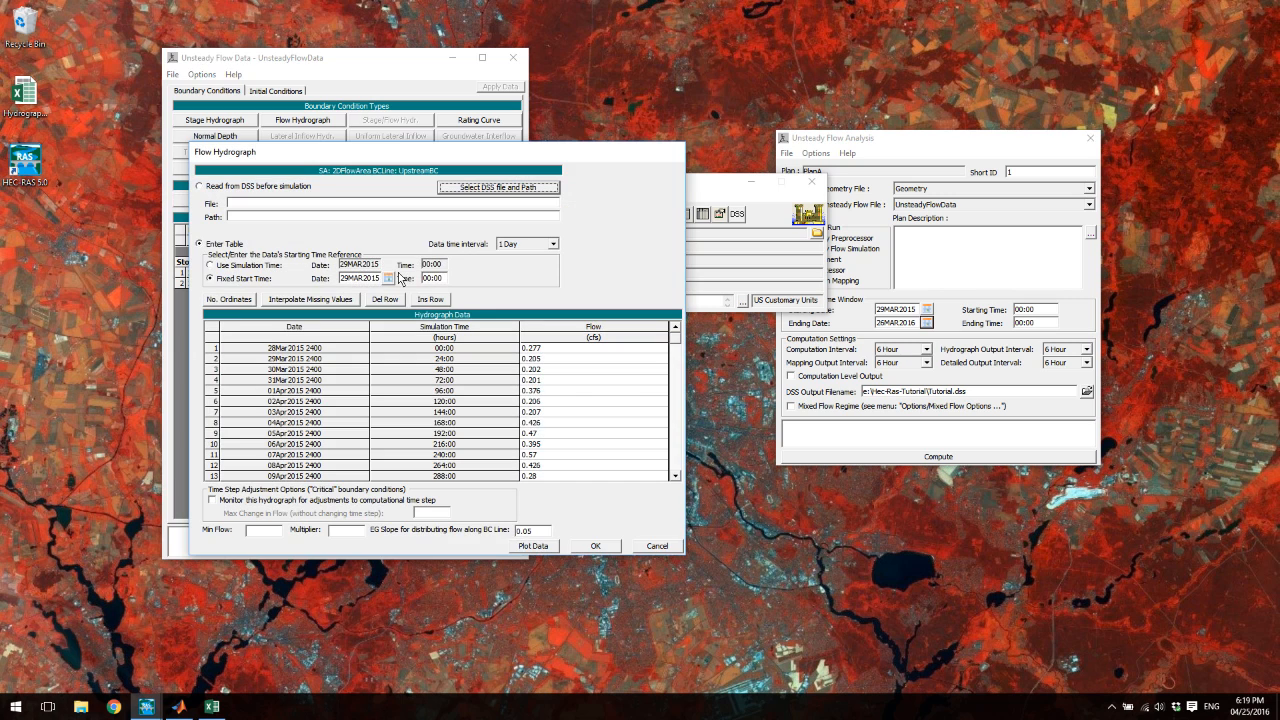
click(209, 265)
click(595, 546)
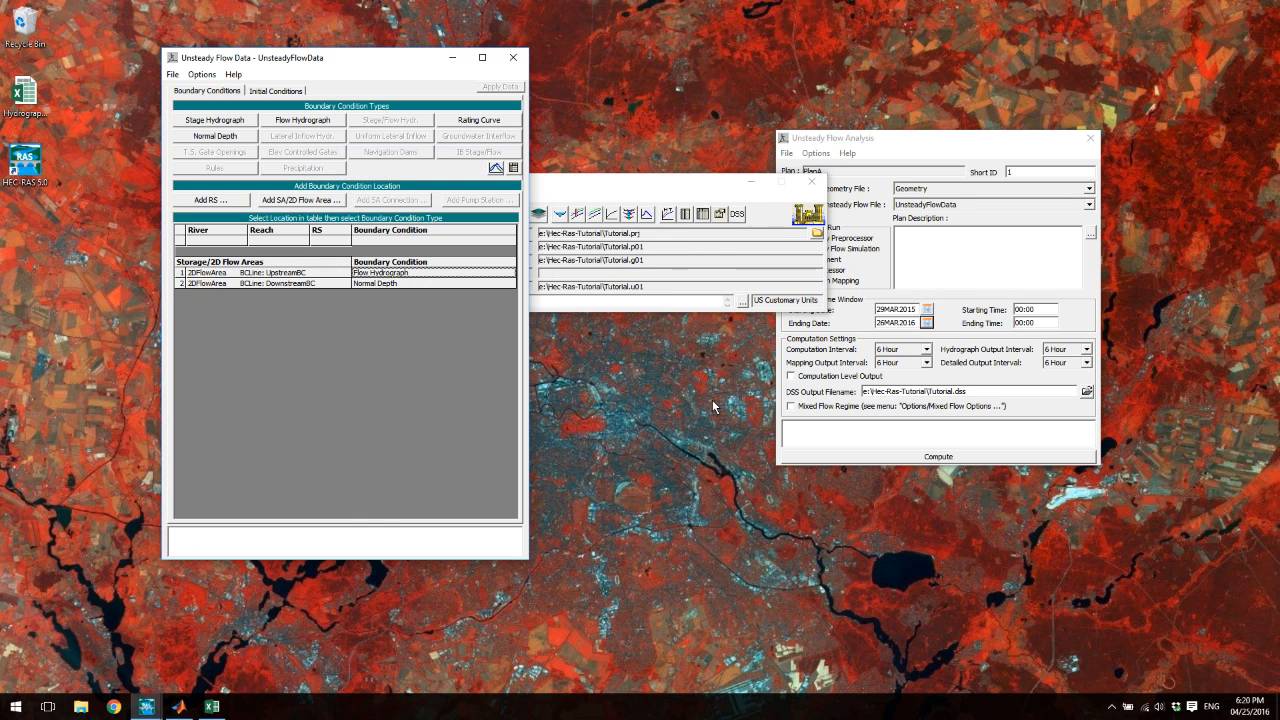
click(513, 57)
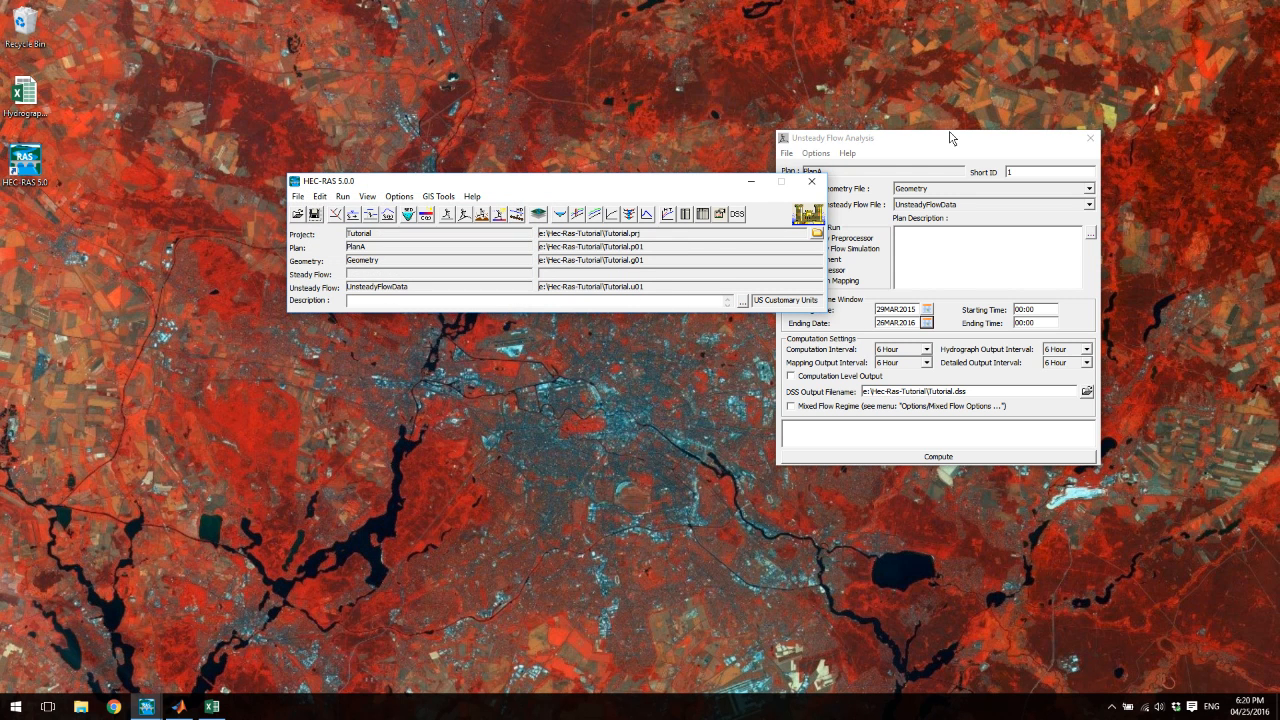
Compute PlanA, review the computation messages through to the computations summary, and close the finished computation report.
drag(923, 145, 642, 196)
click(659, 505)
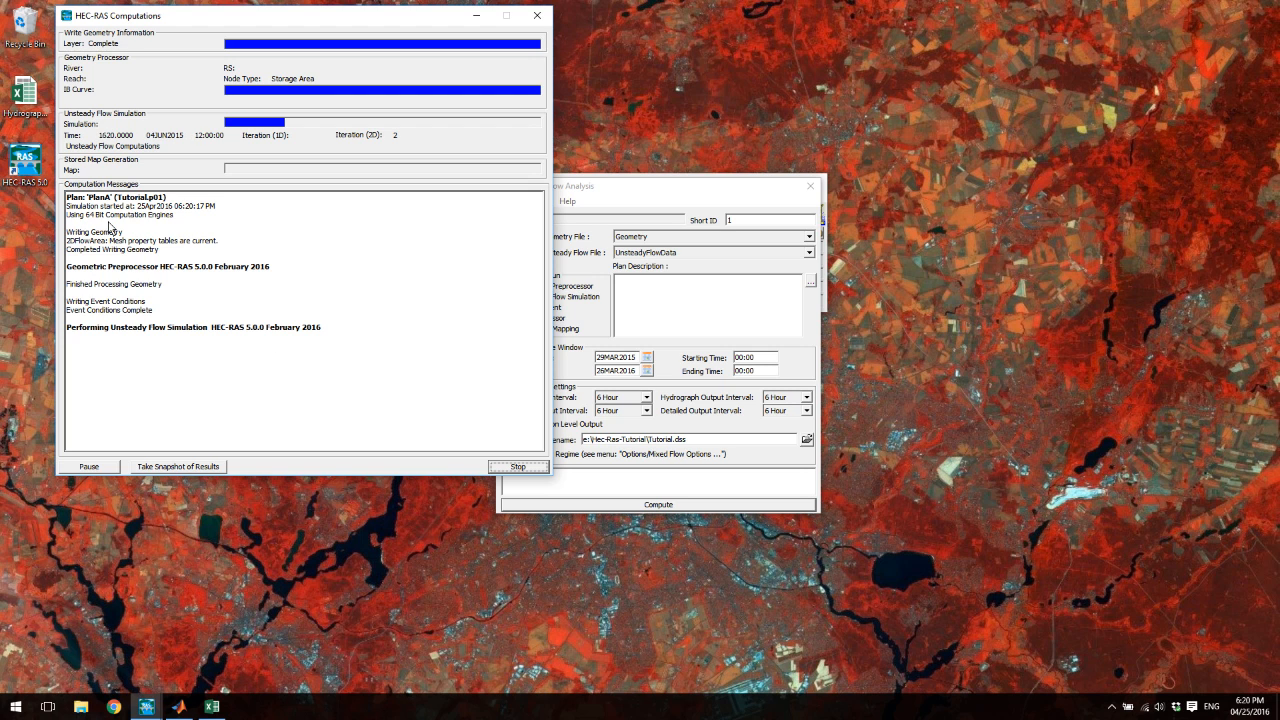
drag(68, 232, 230, 243)
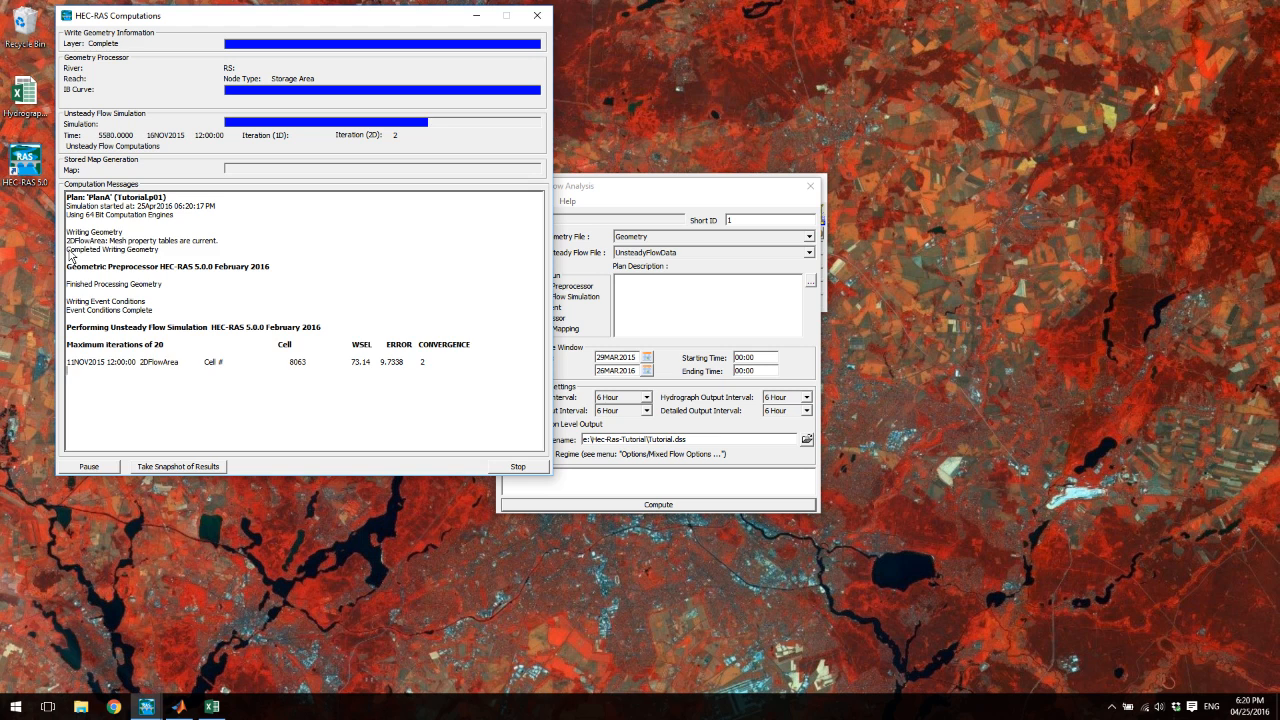
mouse_move(69, 245)
mouse_down()
mouse_move(229, 247)
mouse_move(190, 260)
mouse_move(68, 254)
mouse_up()
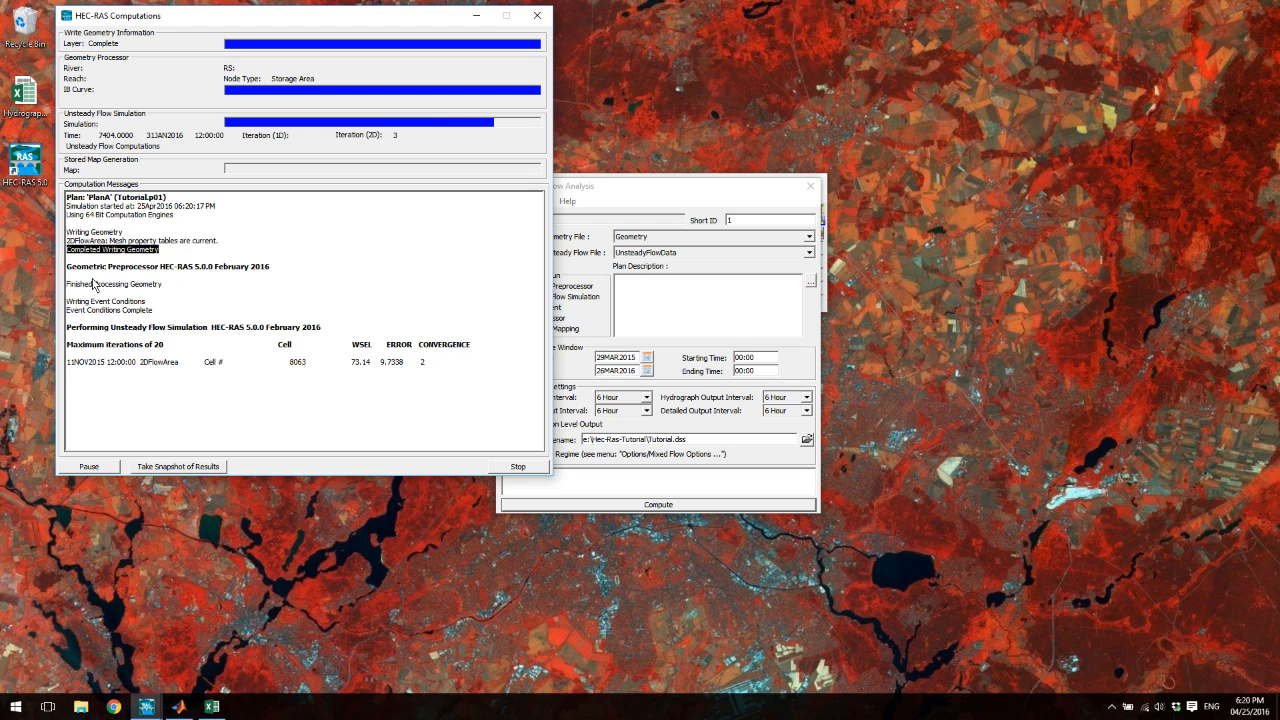
drag(68, 272, 277, 272)
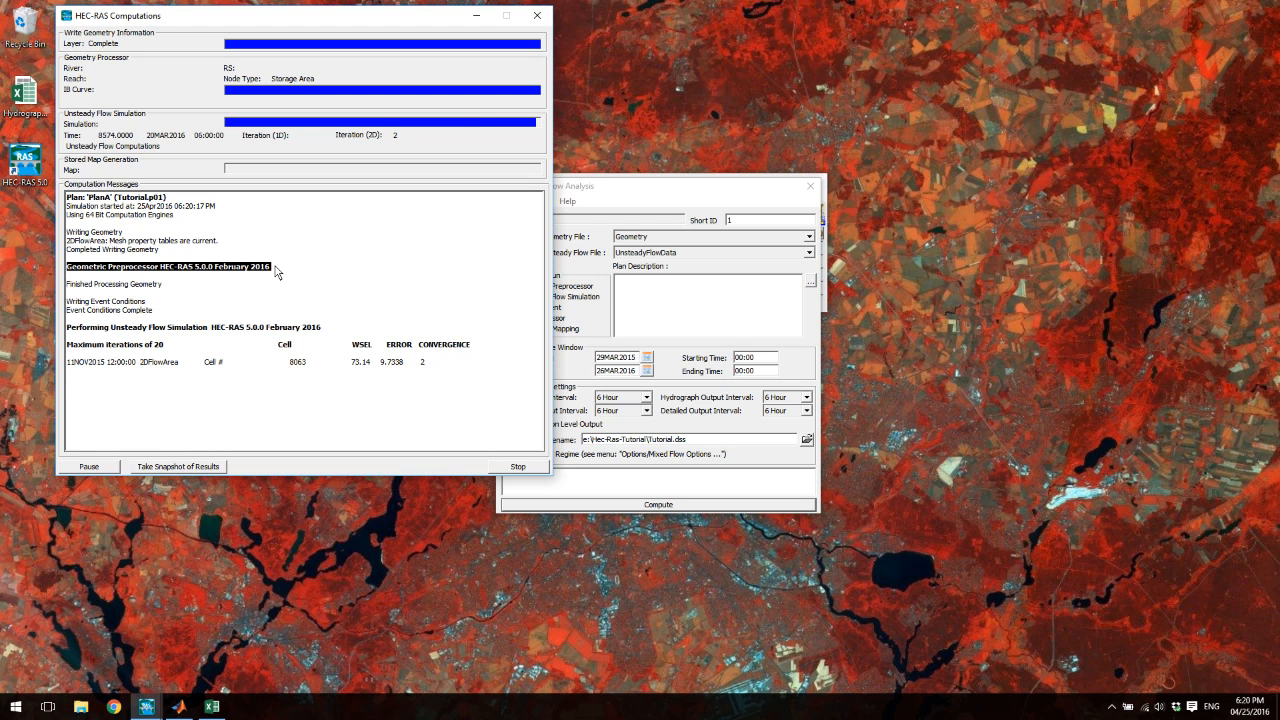
drag(540, 299, 540, 223)
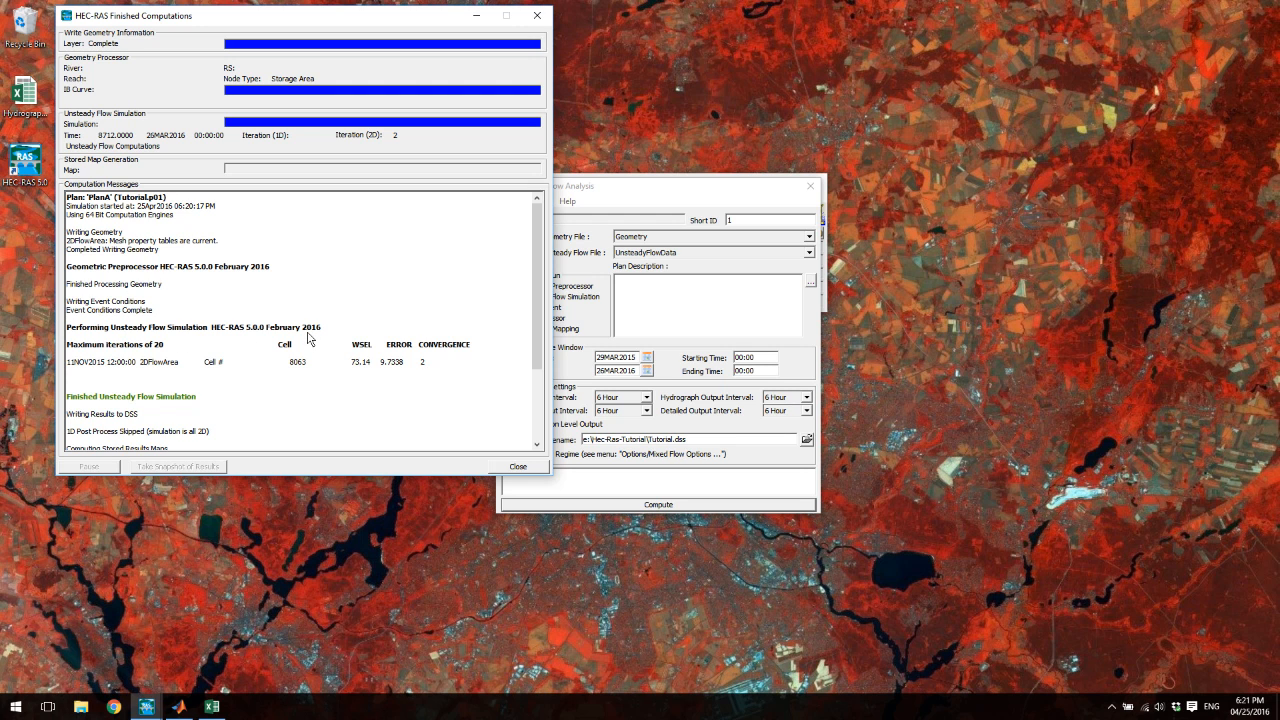
scroll(537, 273, down, 4)
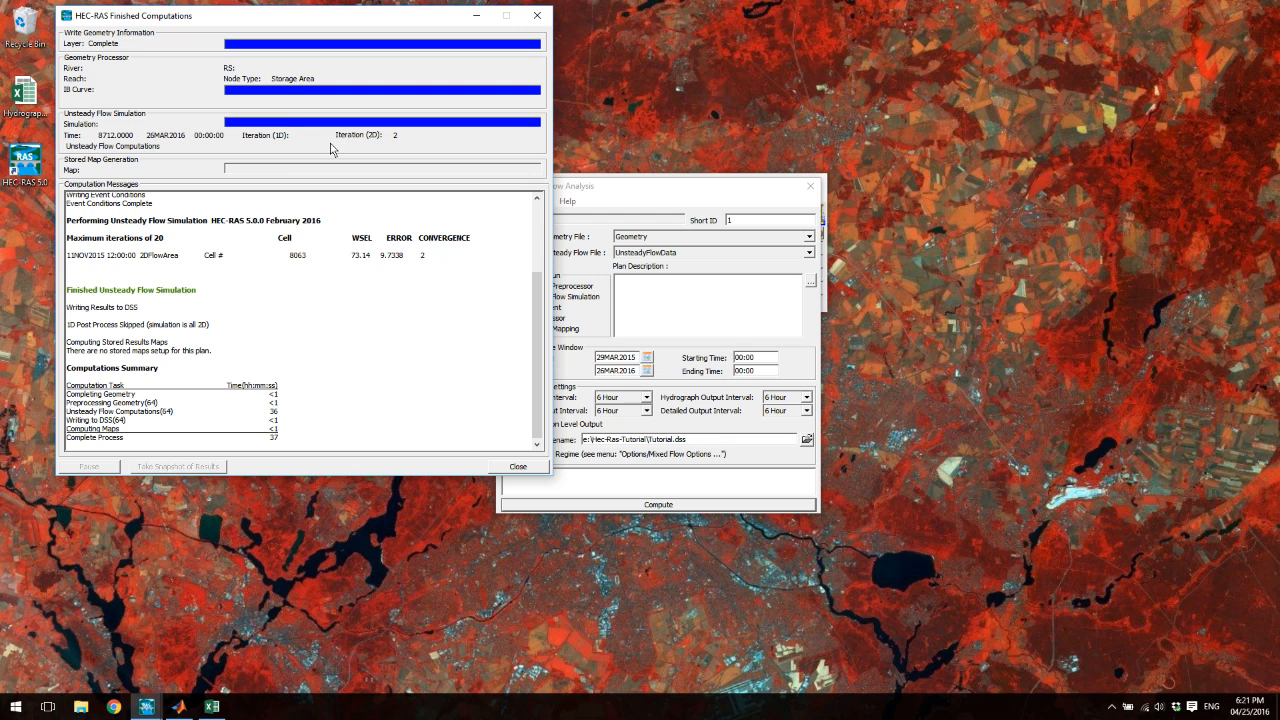
click(514, 466)
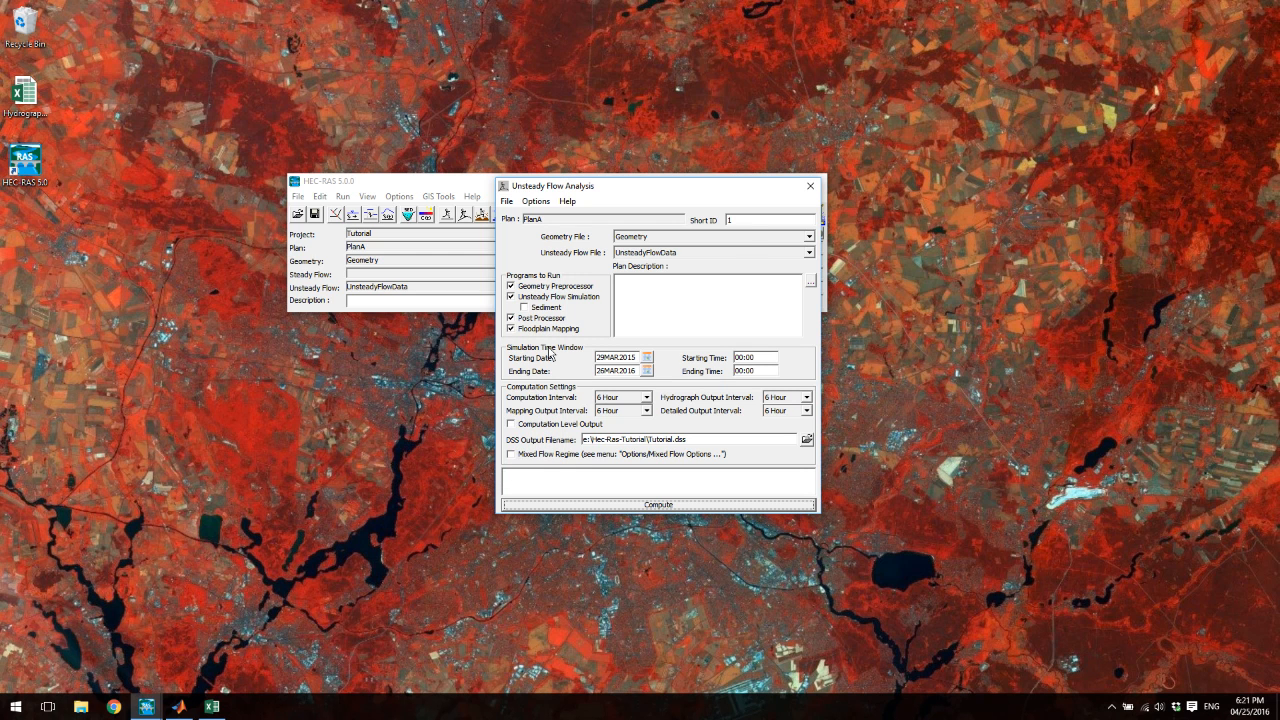
Close the unsteady flow analysis and open RAS Mapper maximized, with the map layer hidden and the layer list narrowed.
click(810, 186)
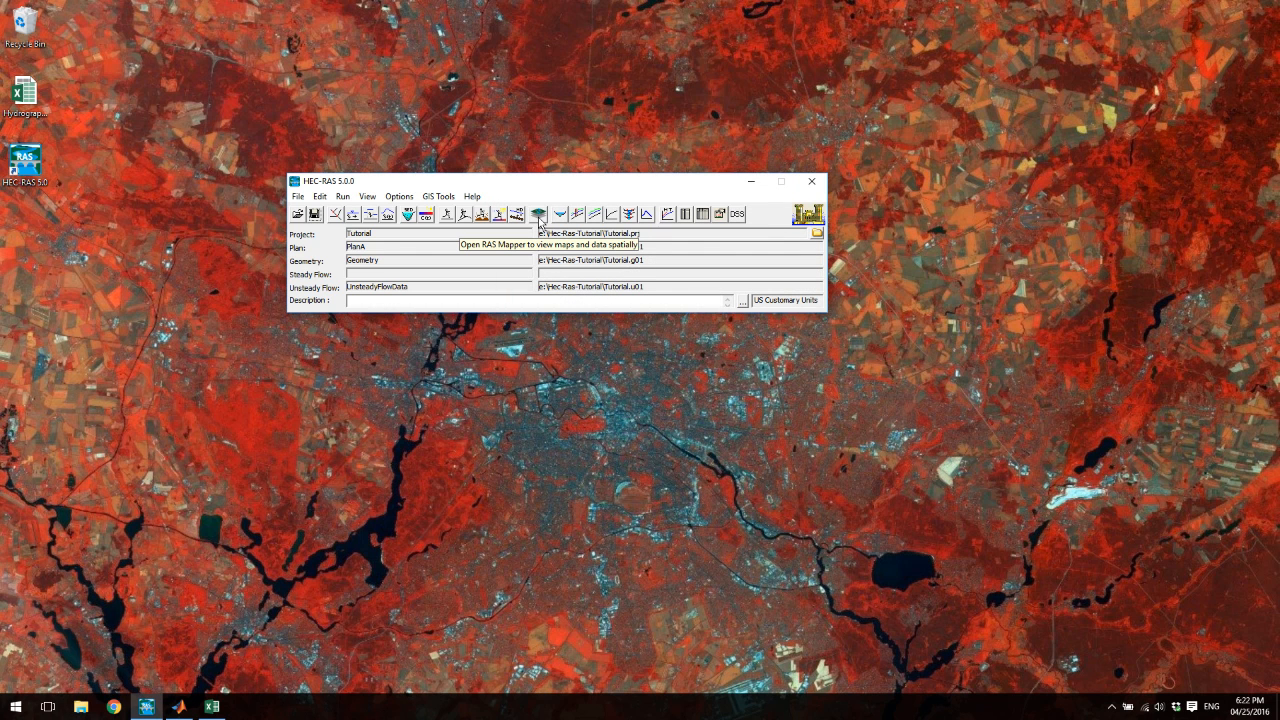
click(539, 215)
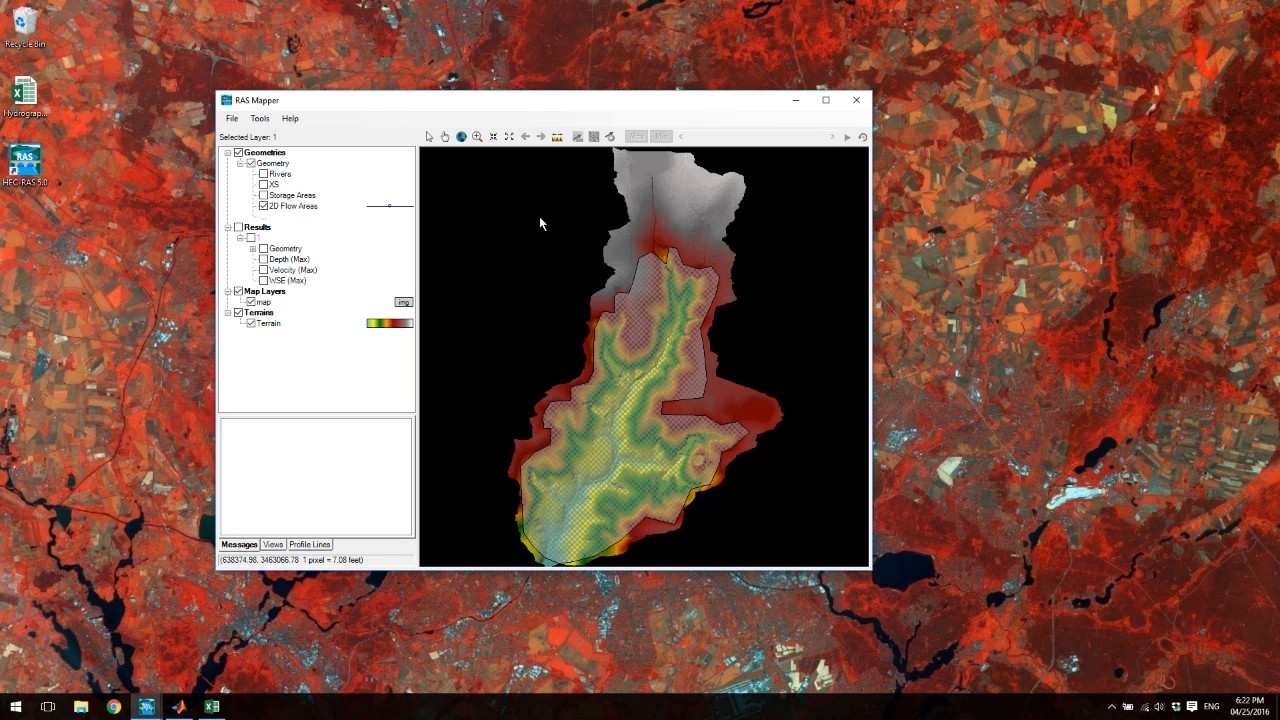
click(250, 303)
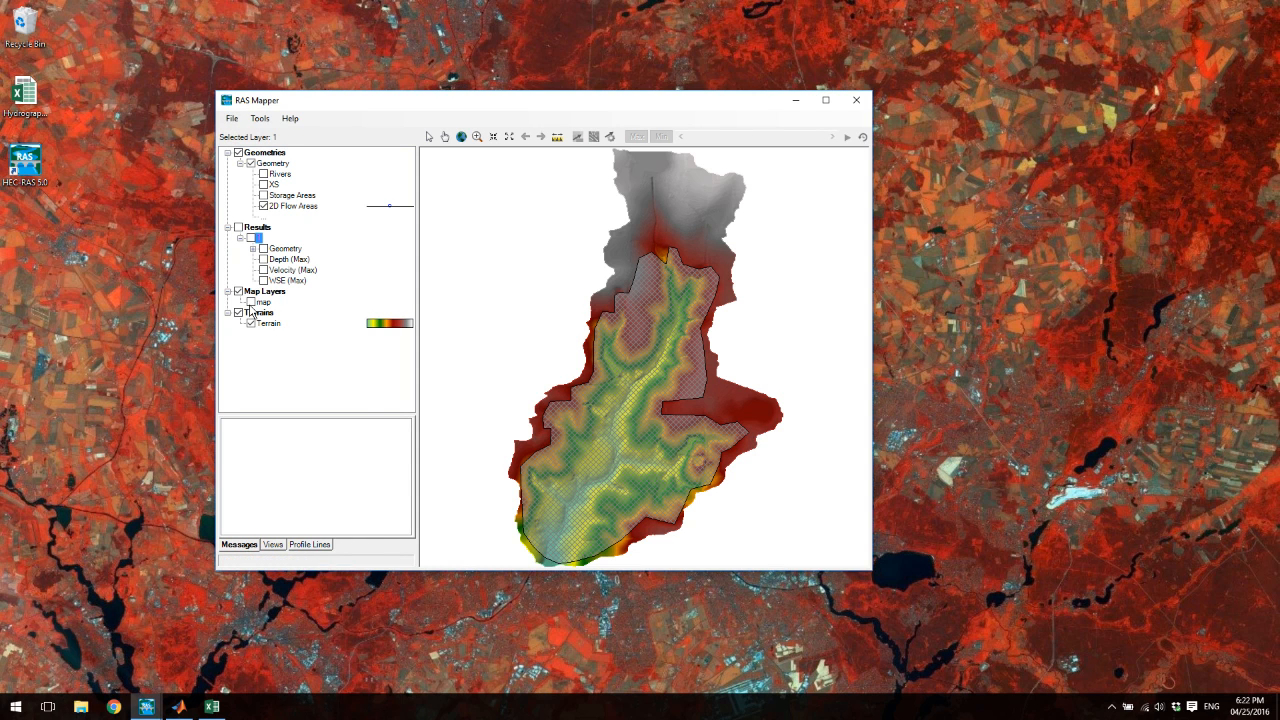
click(825, 100)
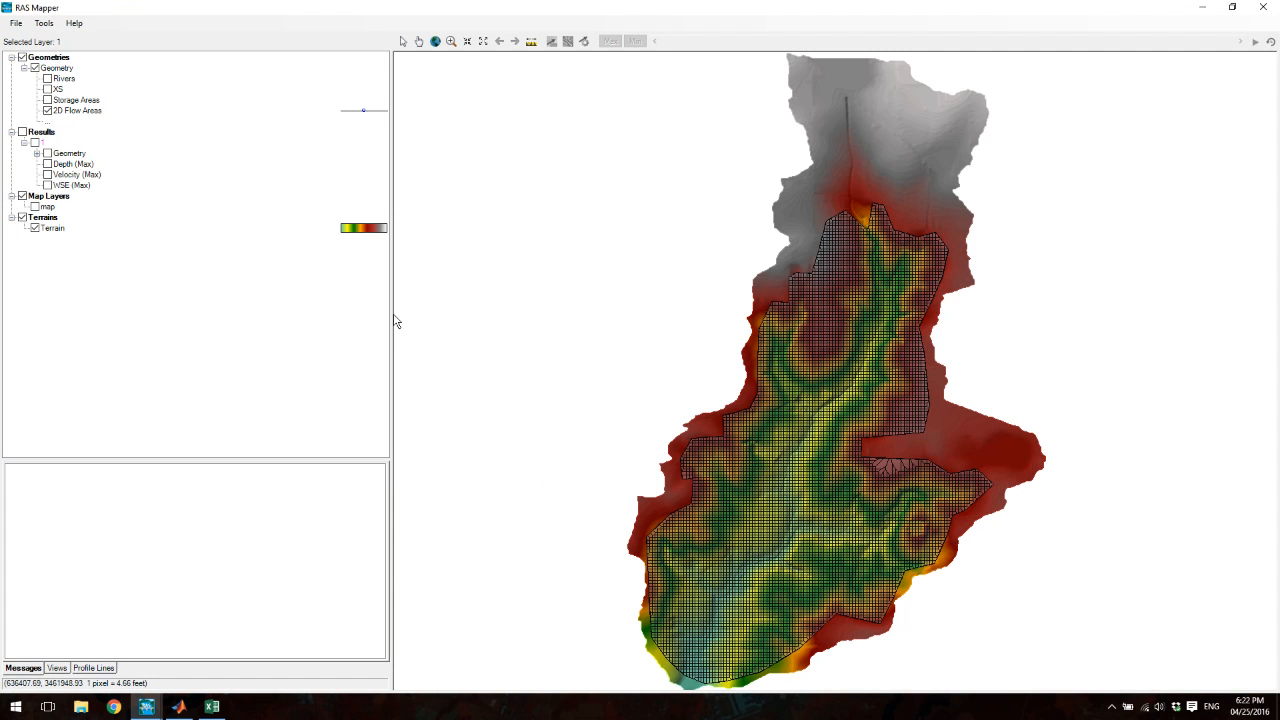
drag(394, 306, 142, 294)
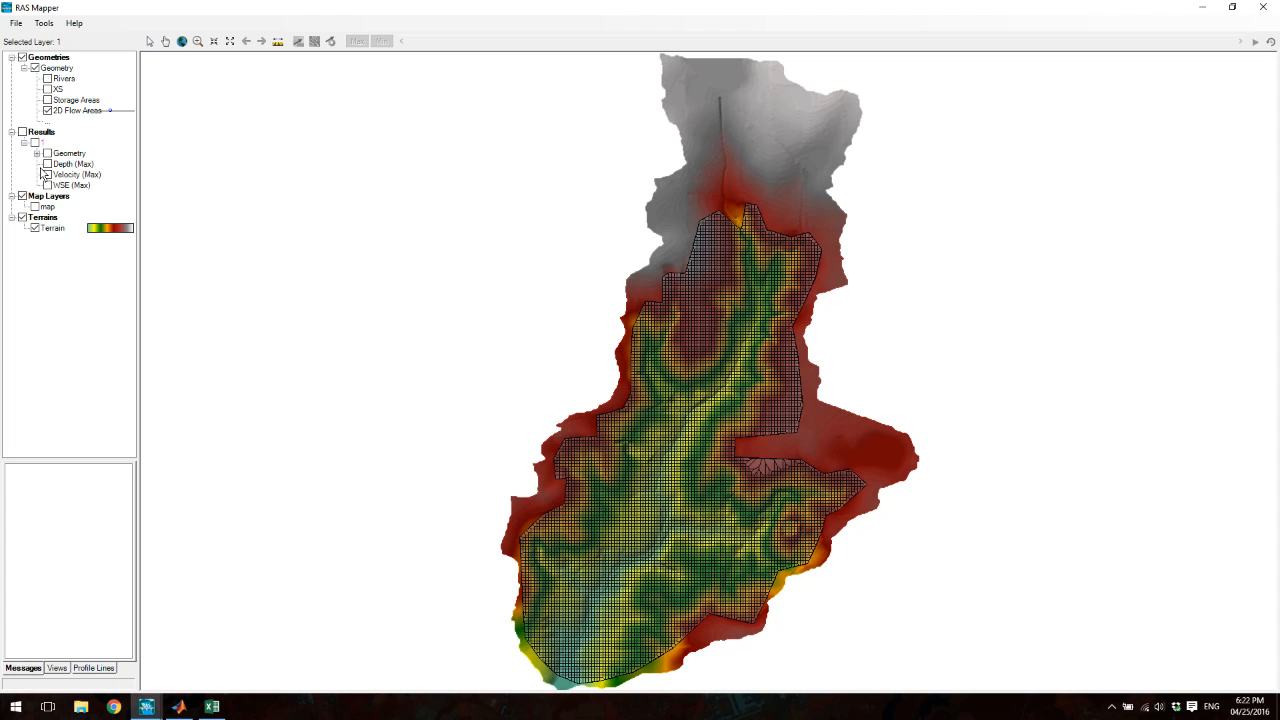
Switch the 2D Flow Areas layer off and on again, and look at its layer options.
click(46, 113)
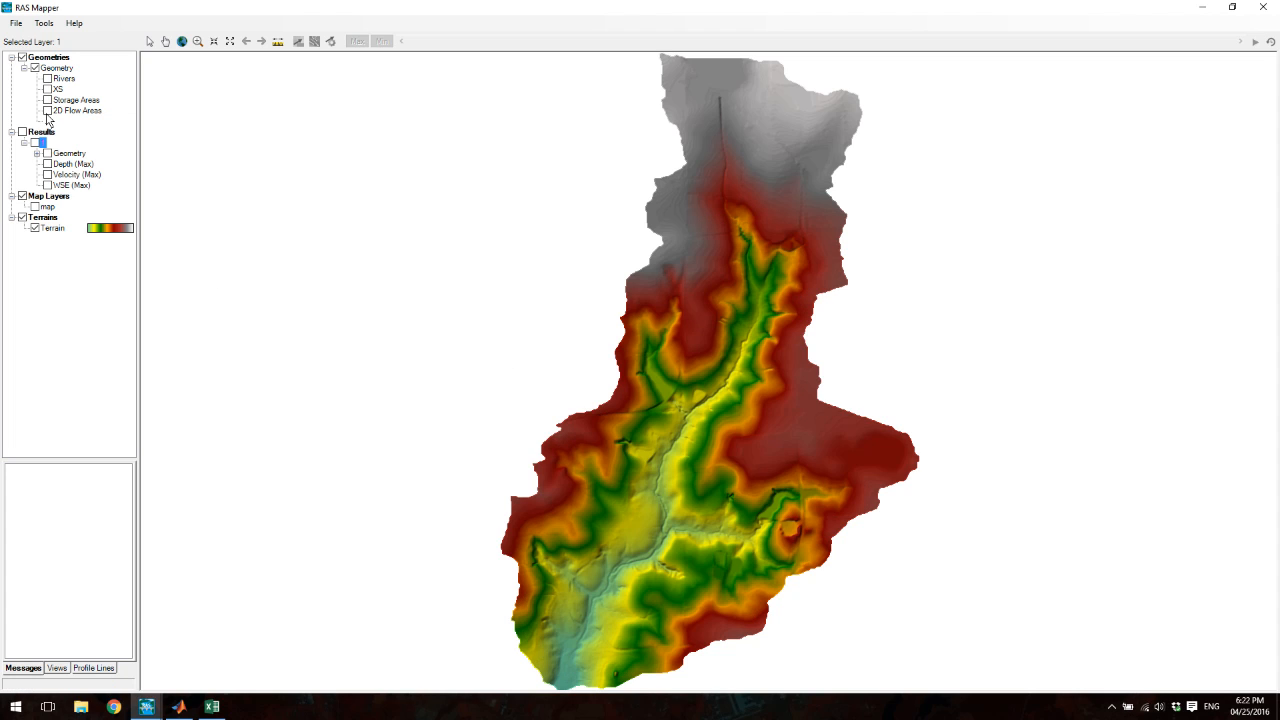
click(47, 111)
click(68, 112)
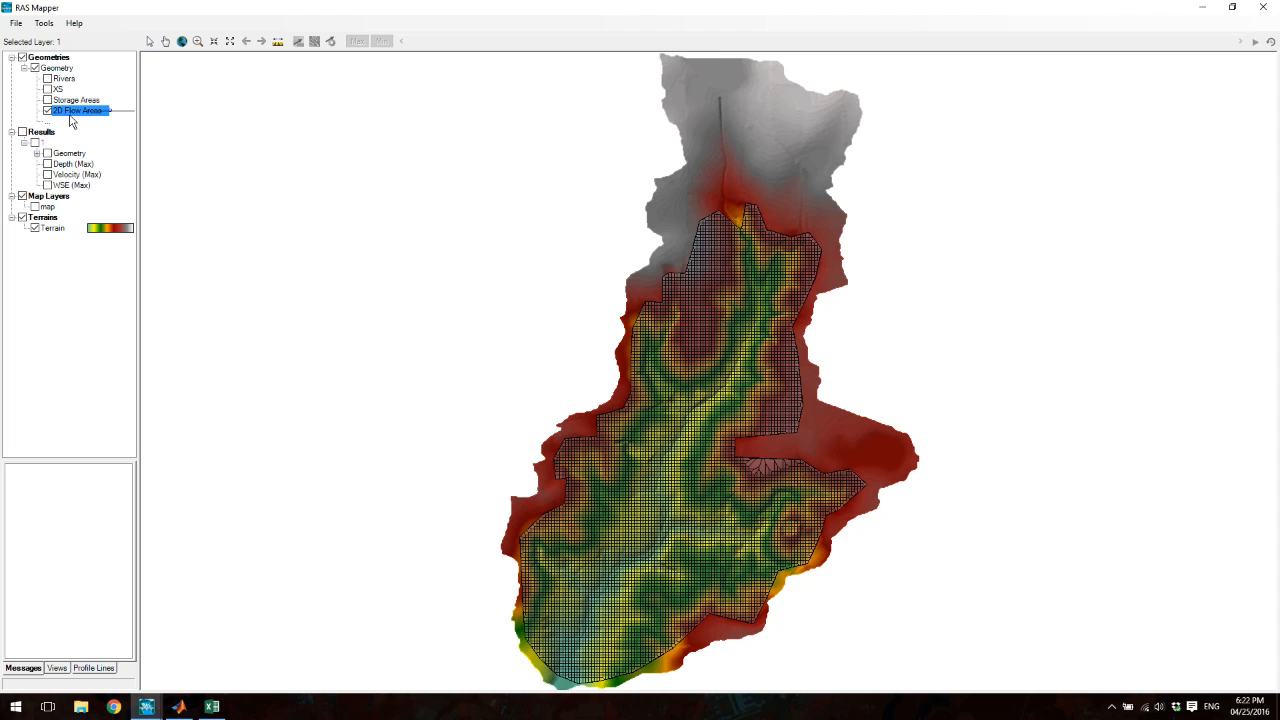
right_click(72, 118)
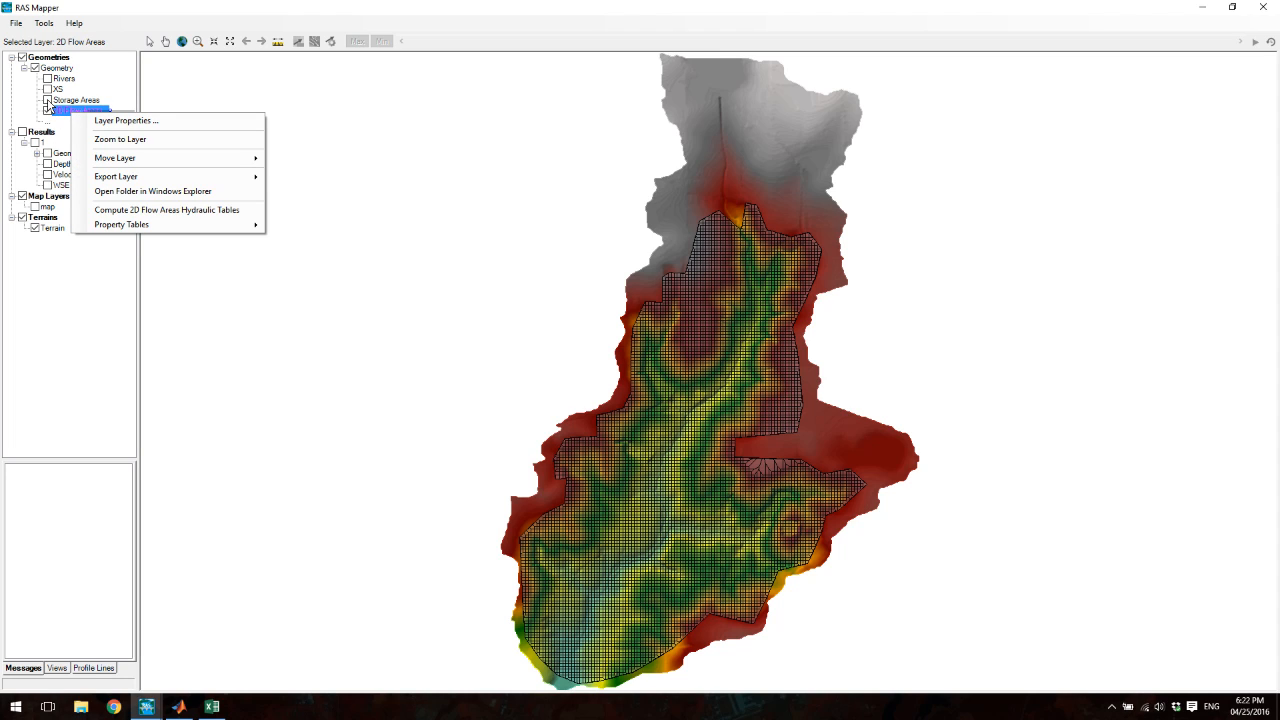
Show the XS geometry layer and try to generate the XS Intersections with Rivers layer from it.
click(48, 99)
click(47, 89)
right_click(56, 91)
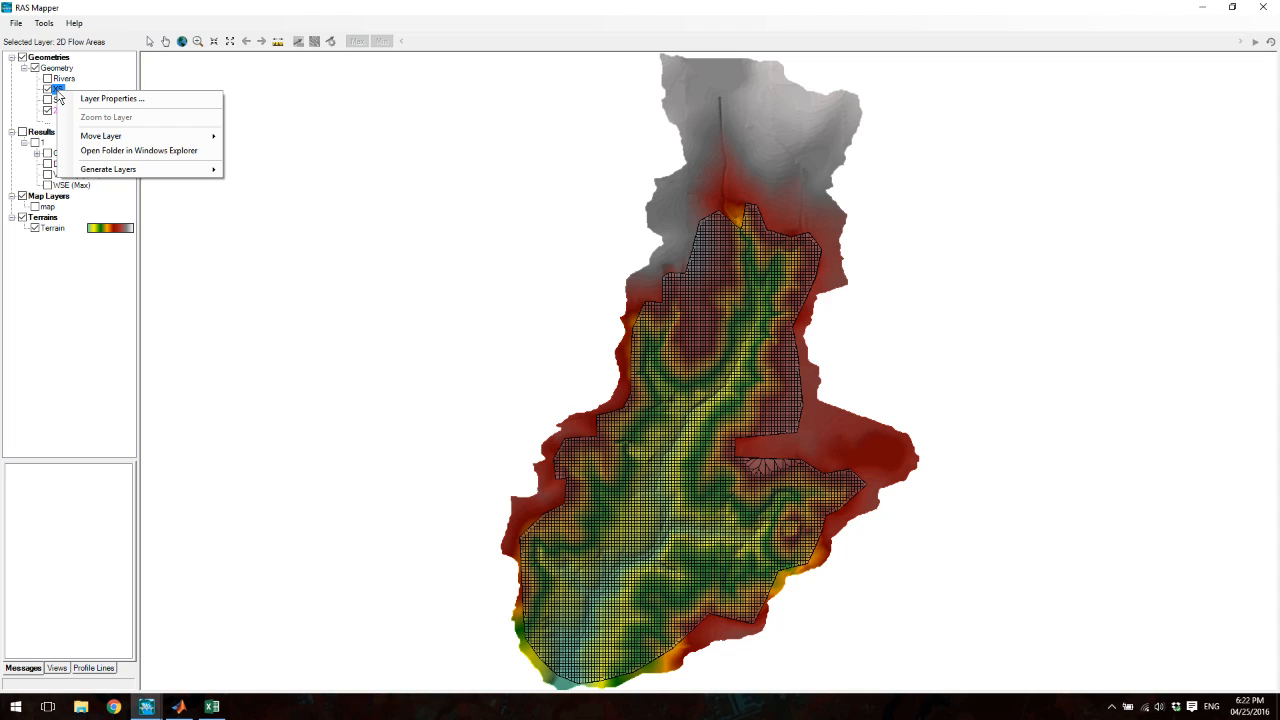
mouse_move(150, 169)
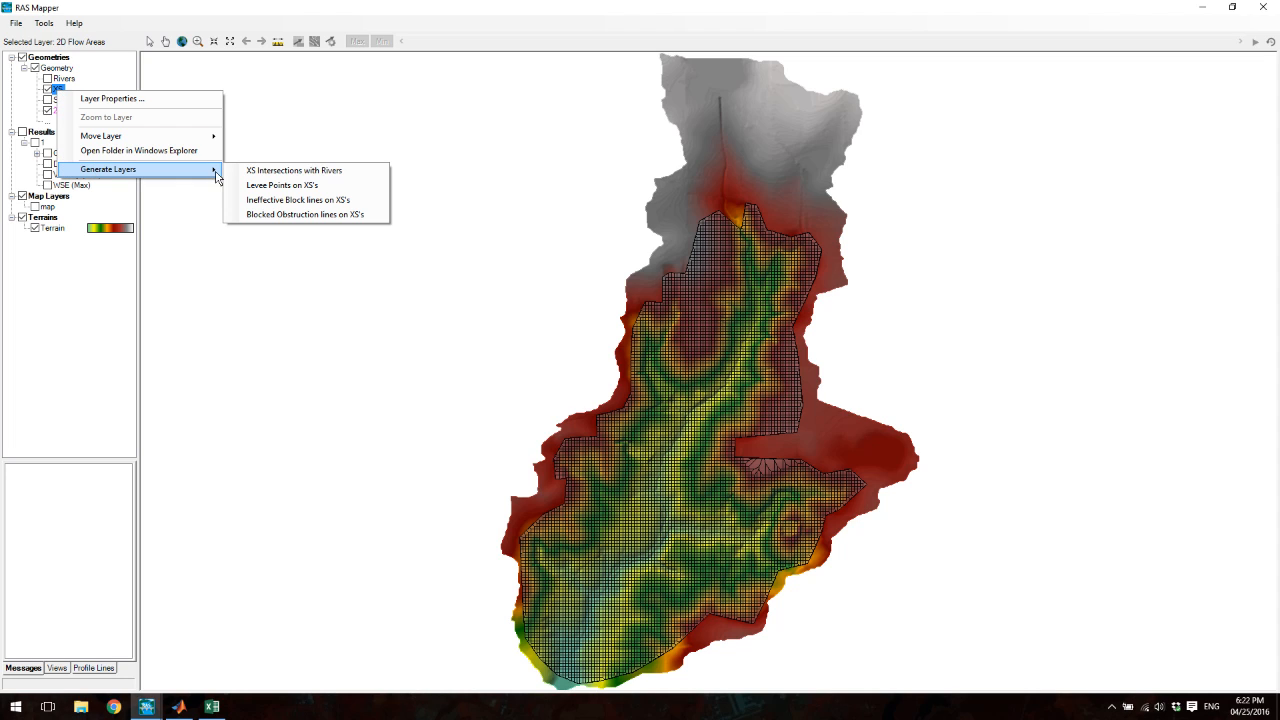
click(280, 172)
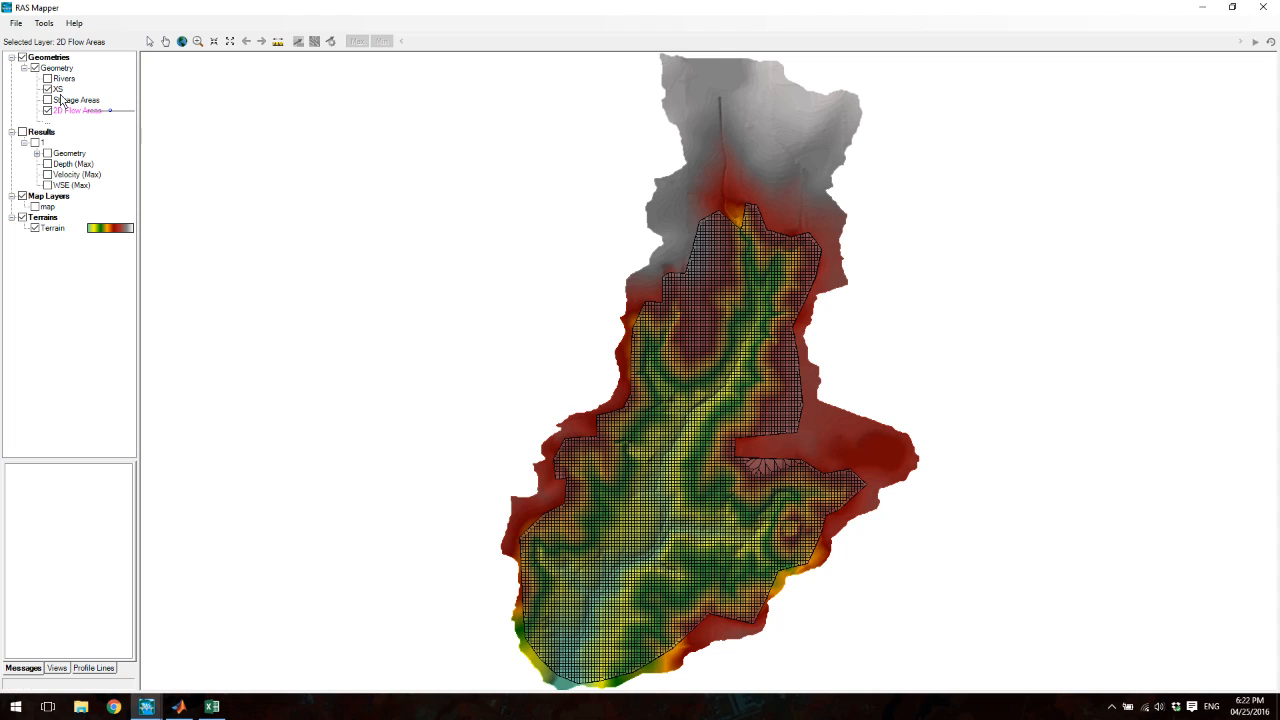
Hide the XS layer and display the Depth (Max) results together with the 2D Flow Areas mesh.
click(57, 92)
click(47, 110)
click(47, 164)
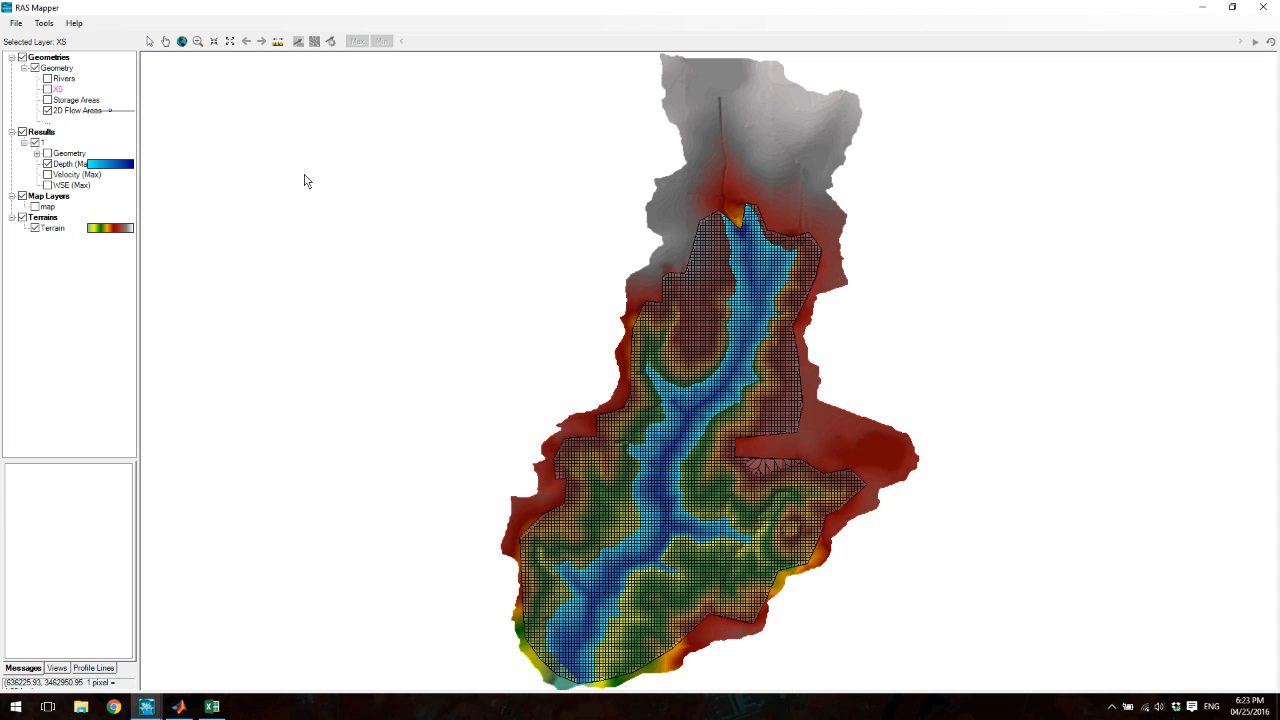
Hide the 2D Flow Areas mesh, make Depth (Max) the active result layer and widen the layer list to show its full name.
click(47, 110)
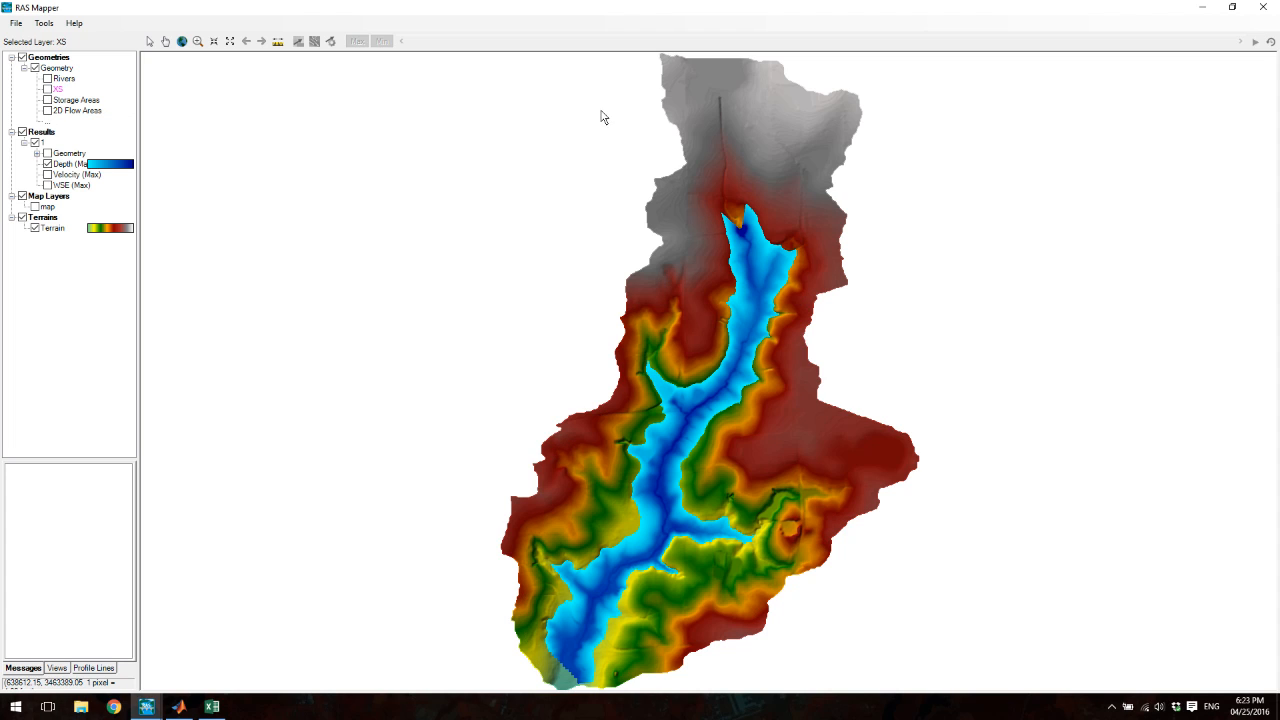
click(79, 167)
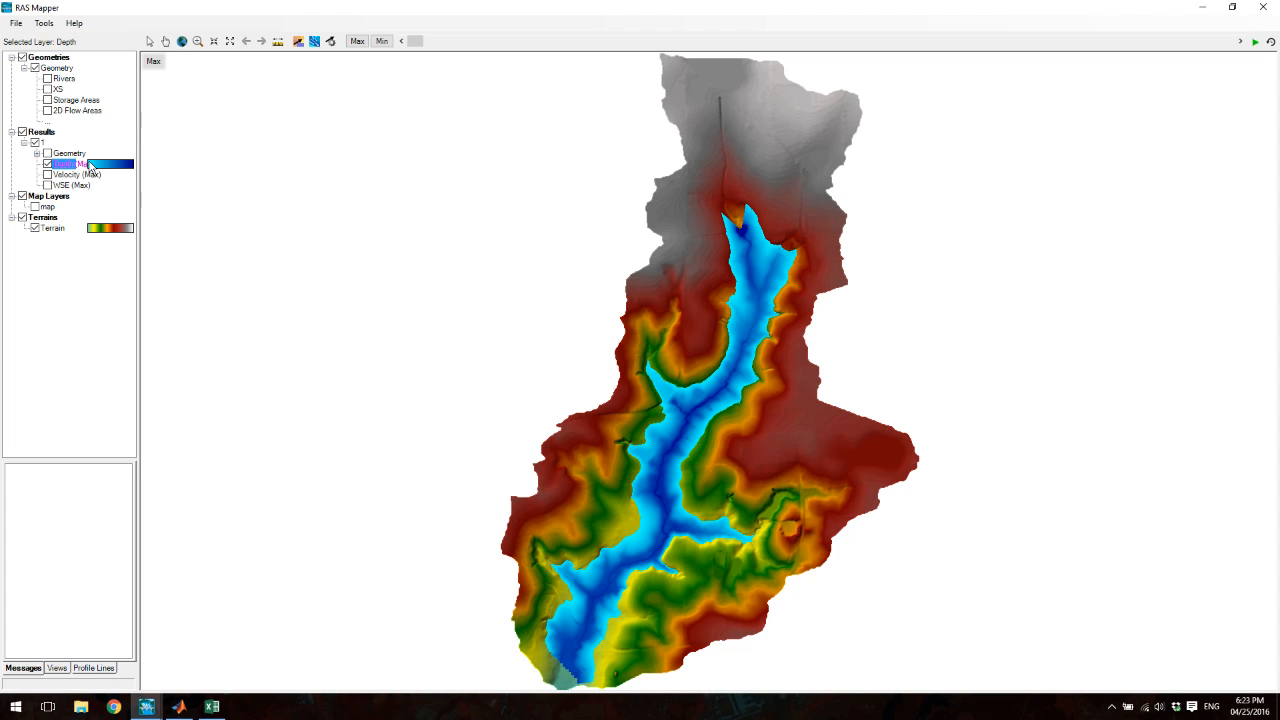
drag(139, 107, 181, 120)
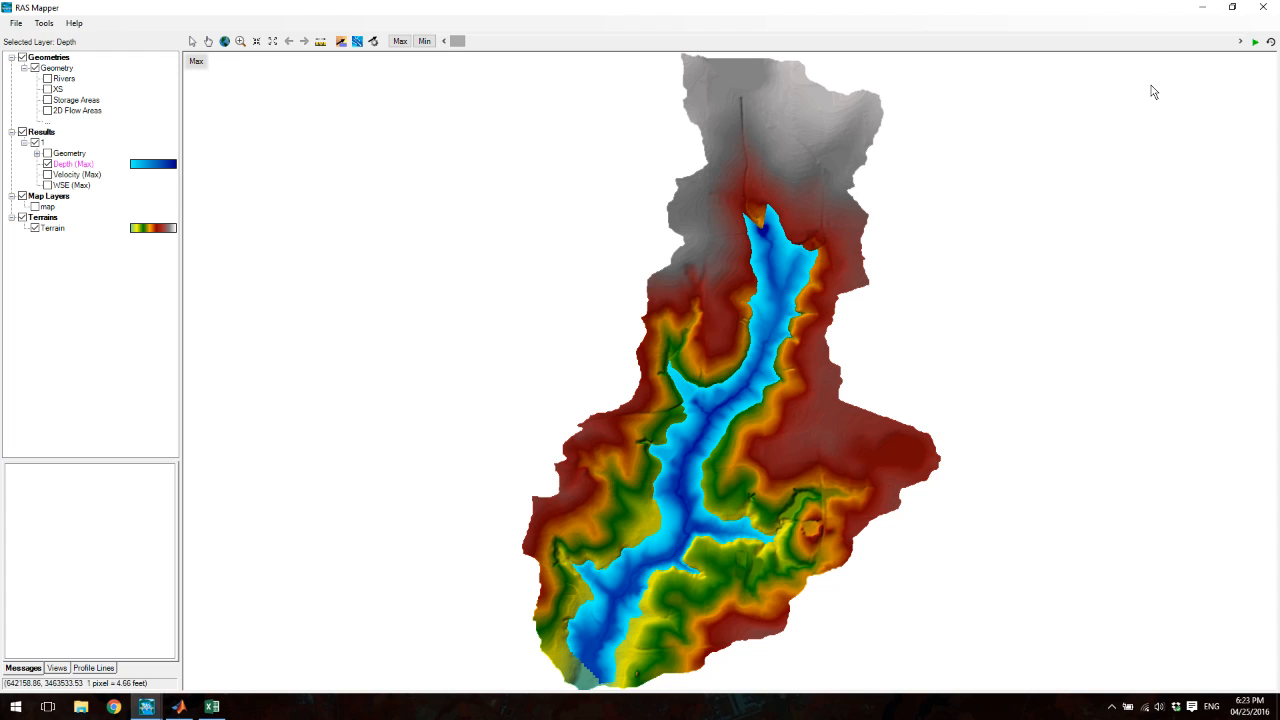
Keep the animation delay at 0.00 s and play the Depth results through the simulation time.
click(1270, 41)
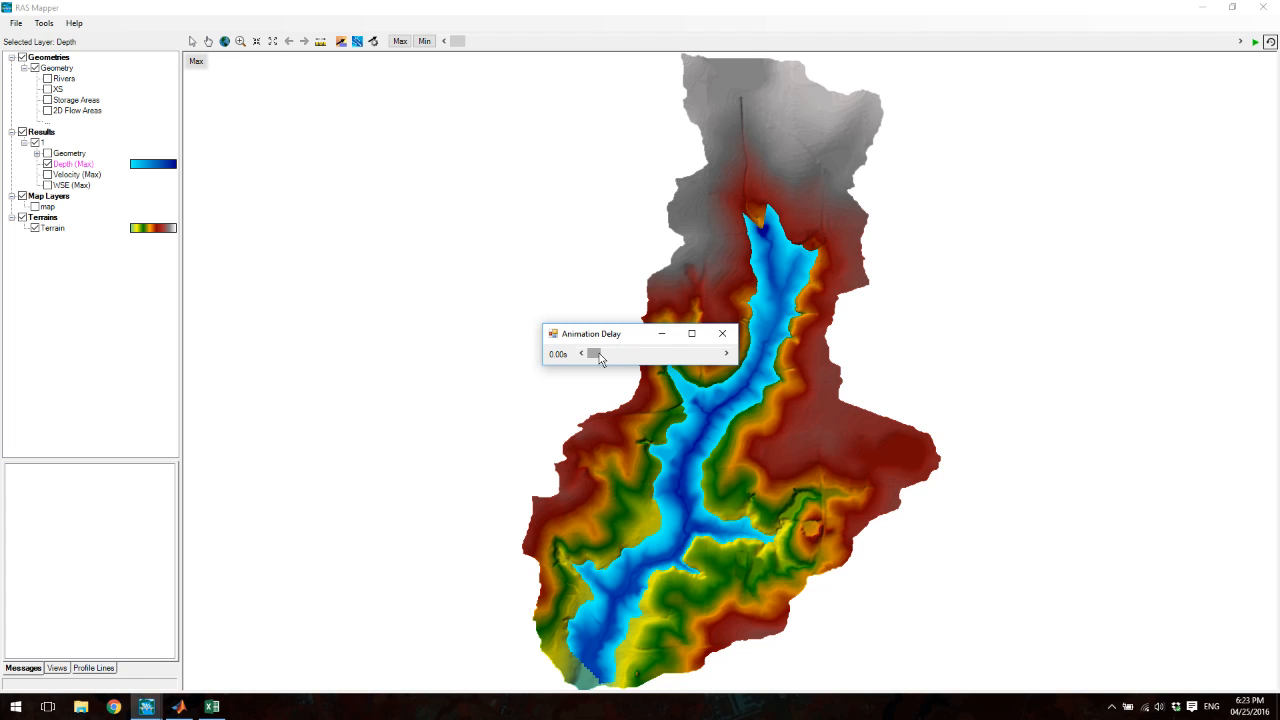
drag(597, 356, 569, 363)
click(722, 334)
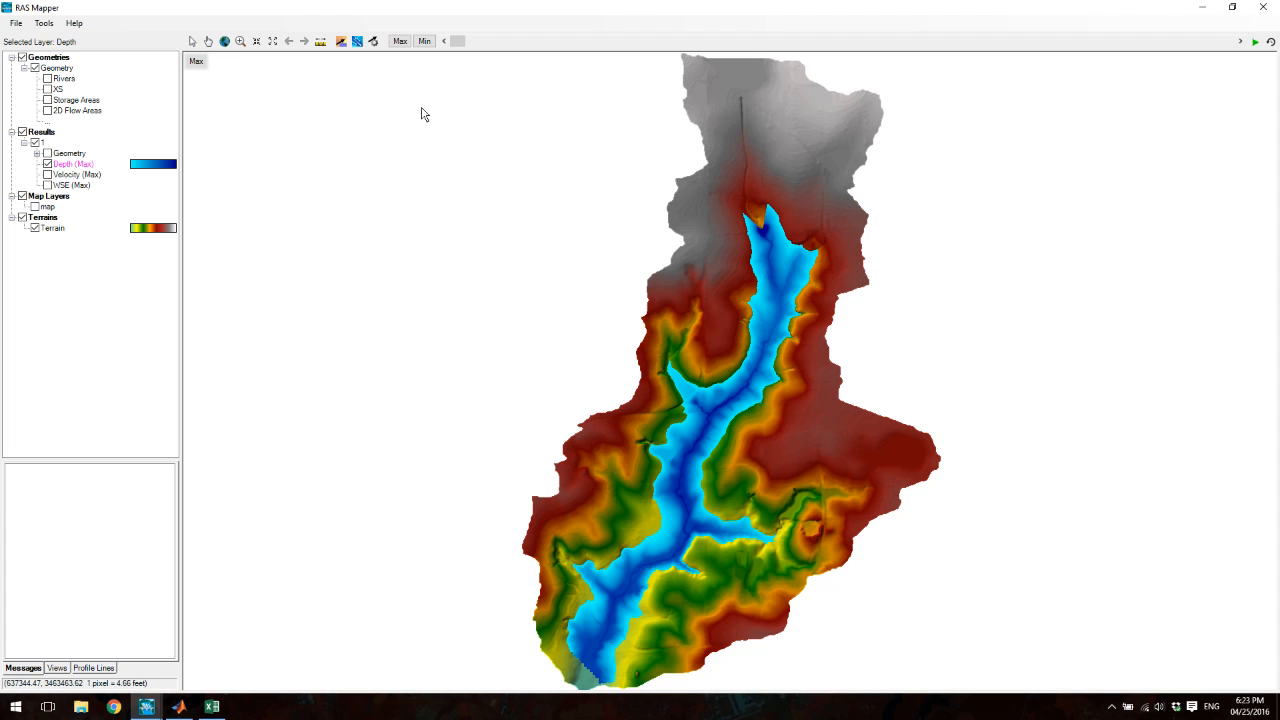
click(1256, 42)
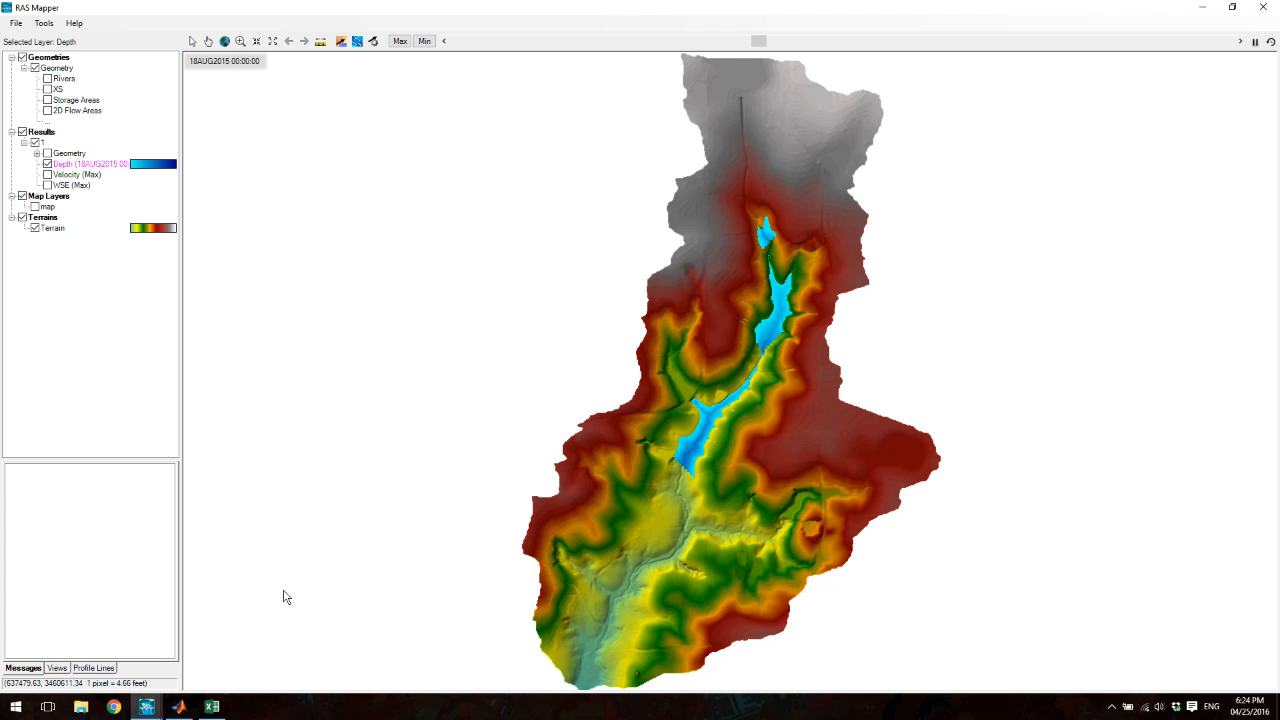
Switch to the HEC-RAS main window and plot the UpstreamBC flow hydrograph from the unsteady flow data.
mouse_move(146, 706)
click(97, 656)
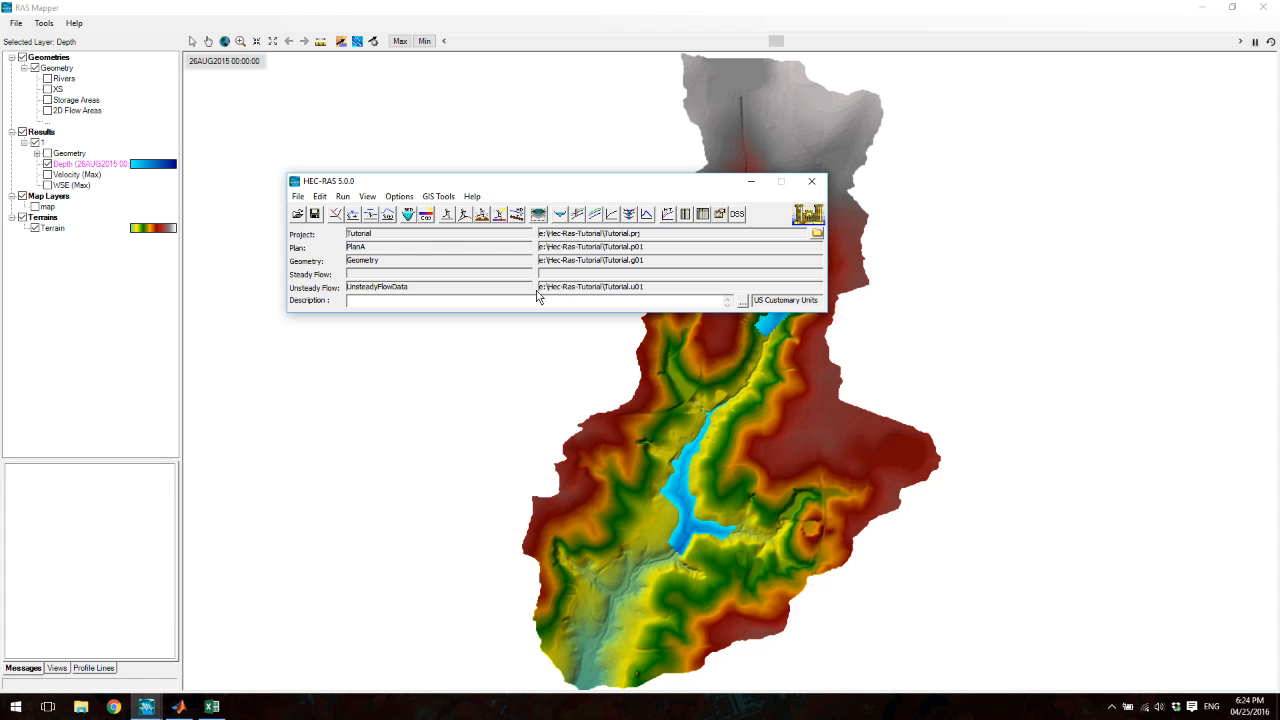
click(320, 198)
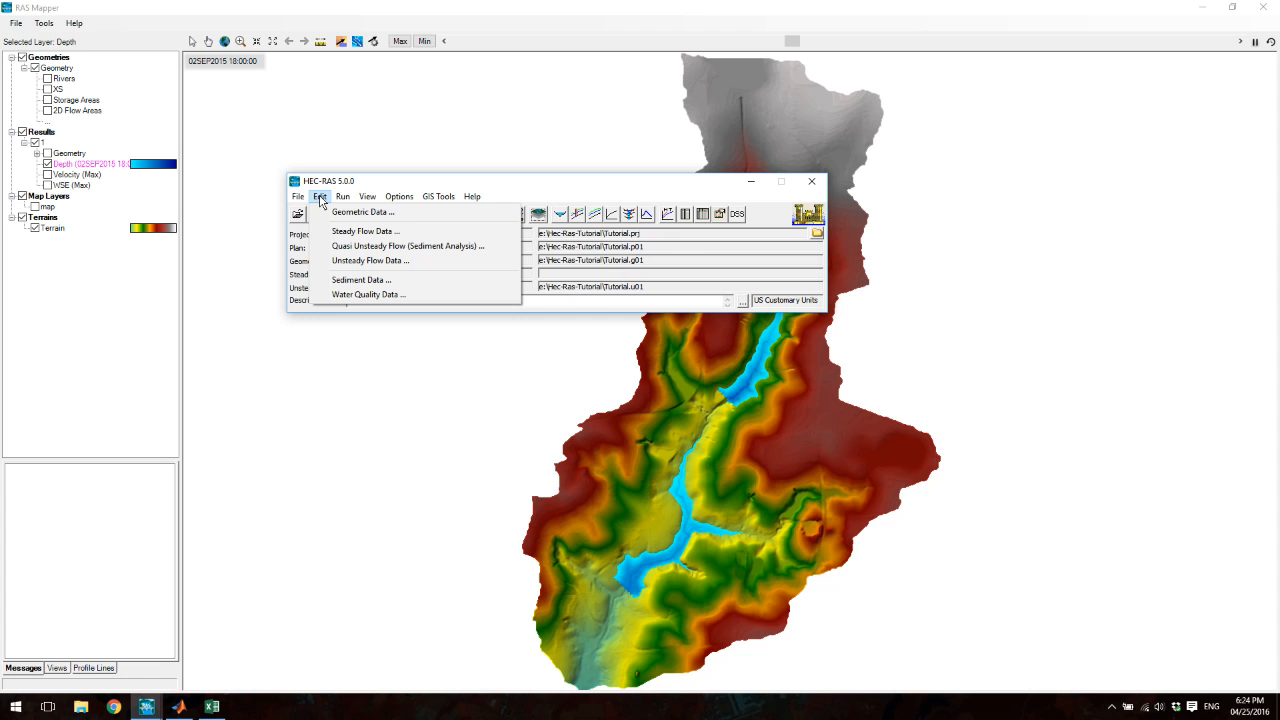
click(340, 262)
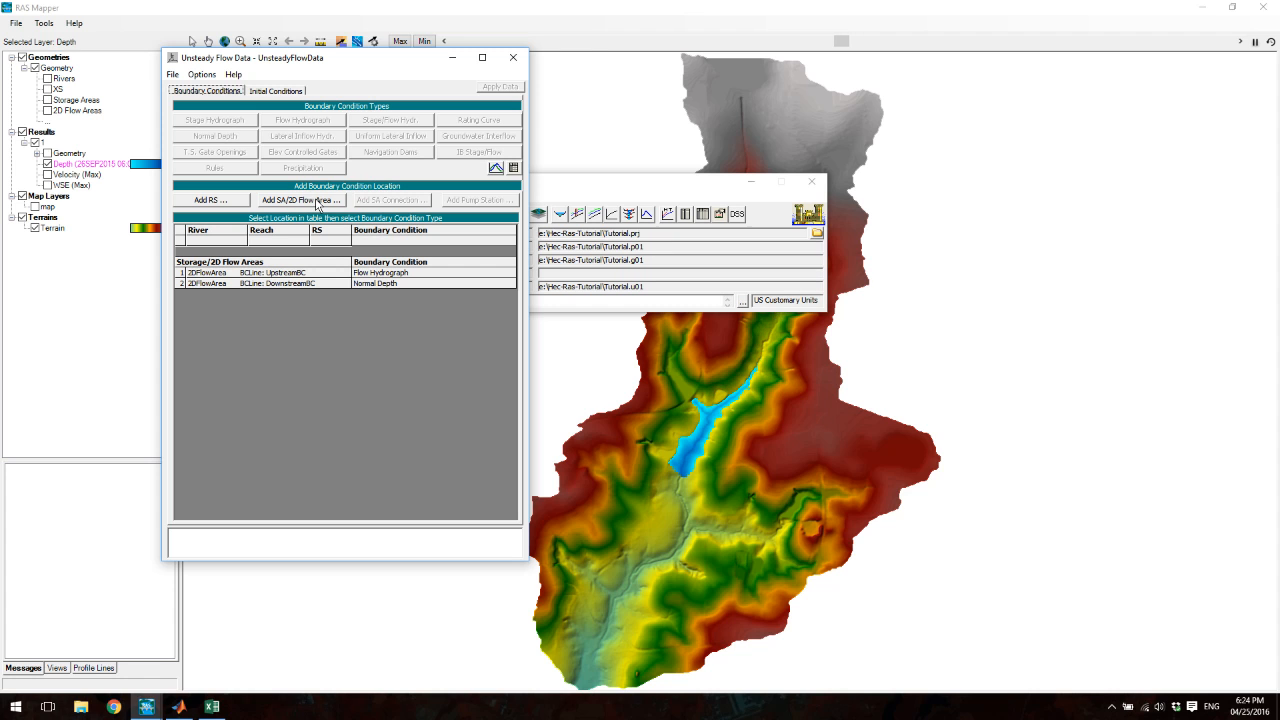
click(397, 276)
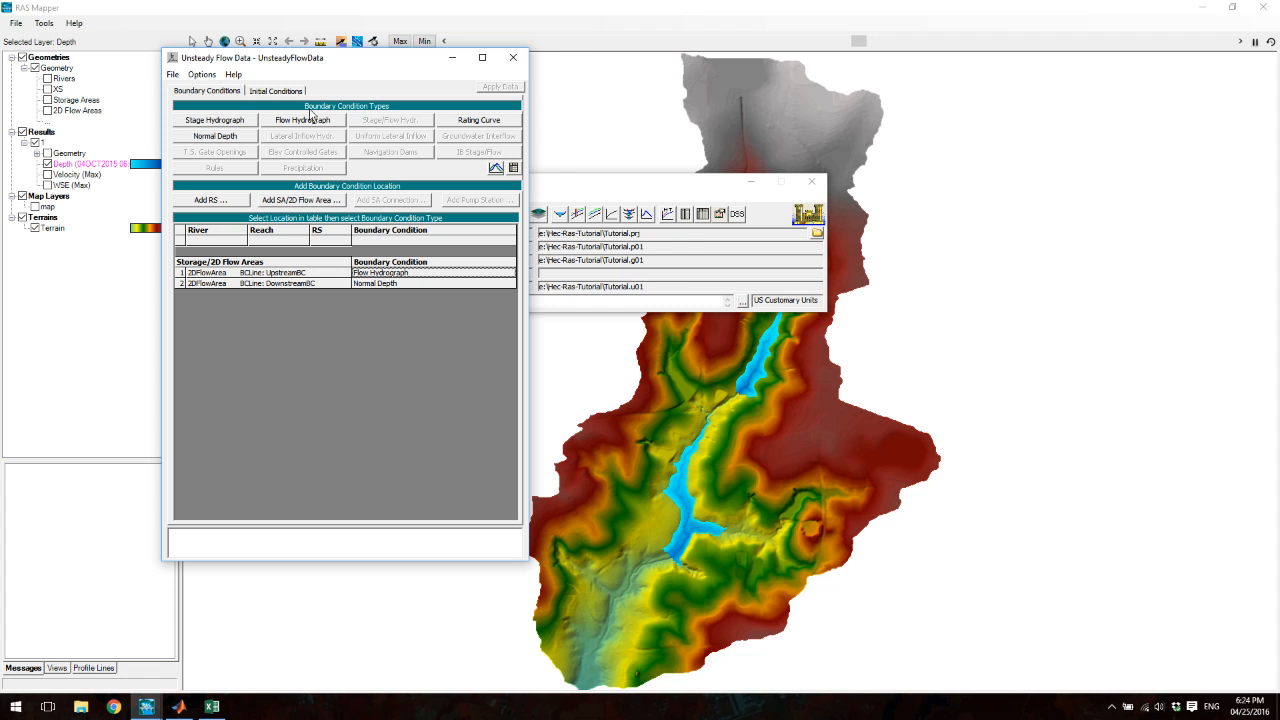
click(305, 120)
click(548, 550)
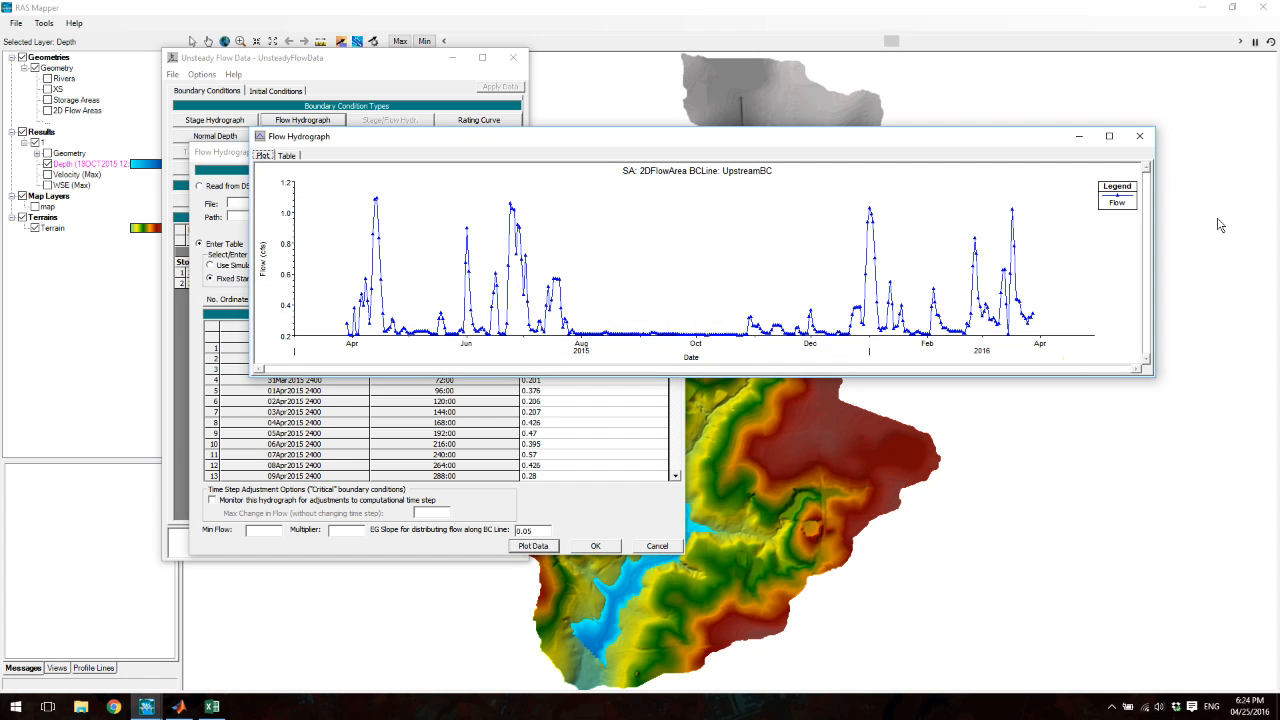
Close the hydrograph plot and the unsteady flow data, and return to RAS Mapper.
click(1139, 137)
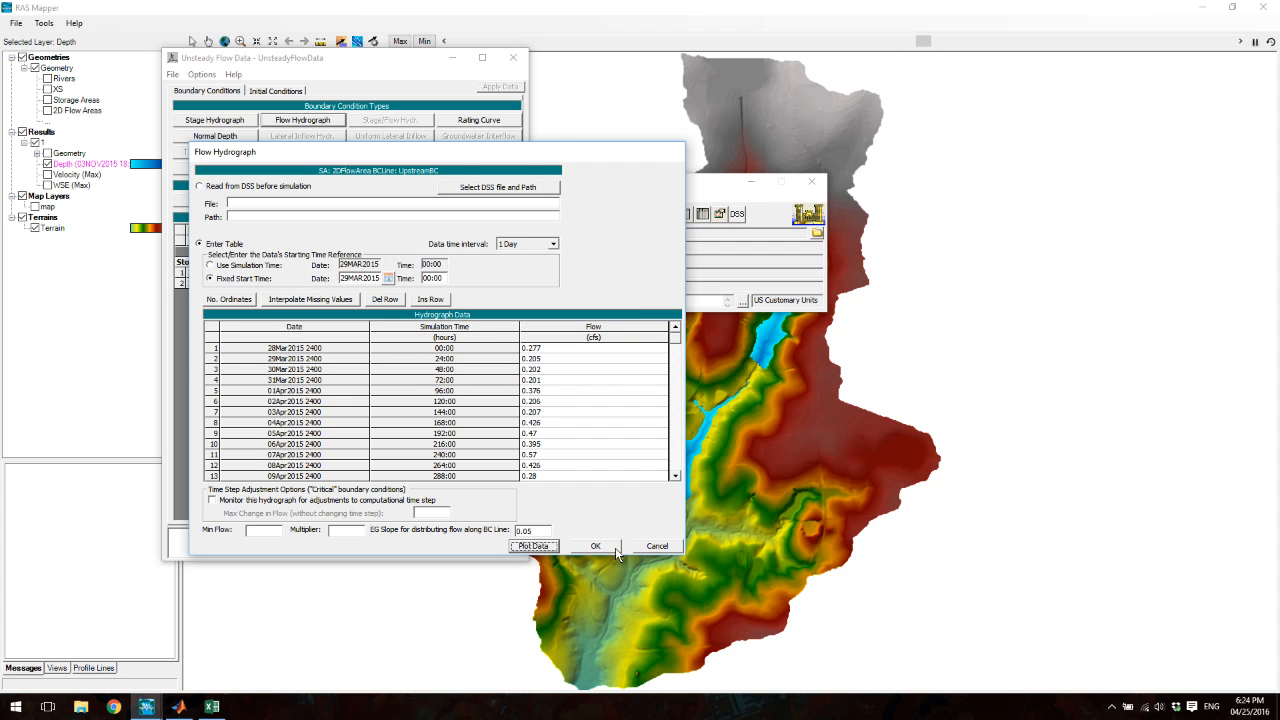
click(595, 546)
click(513, 57)
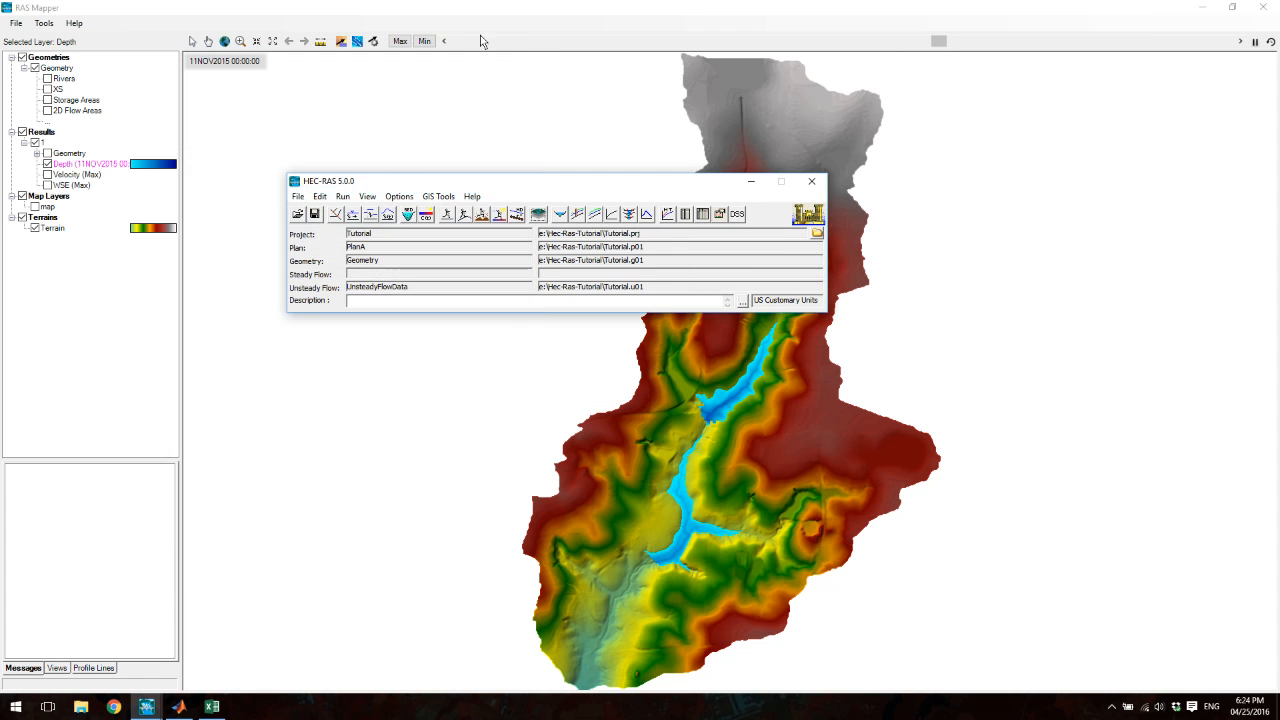
click(480, 33)
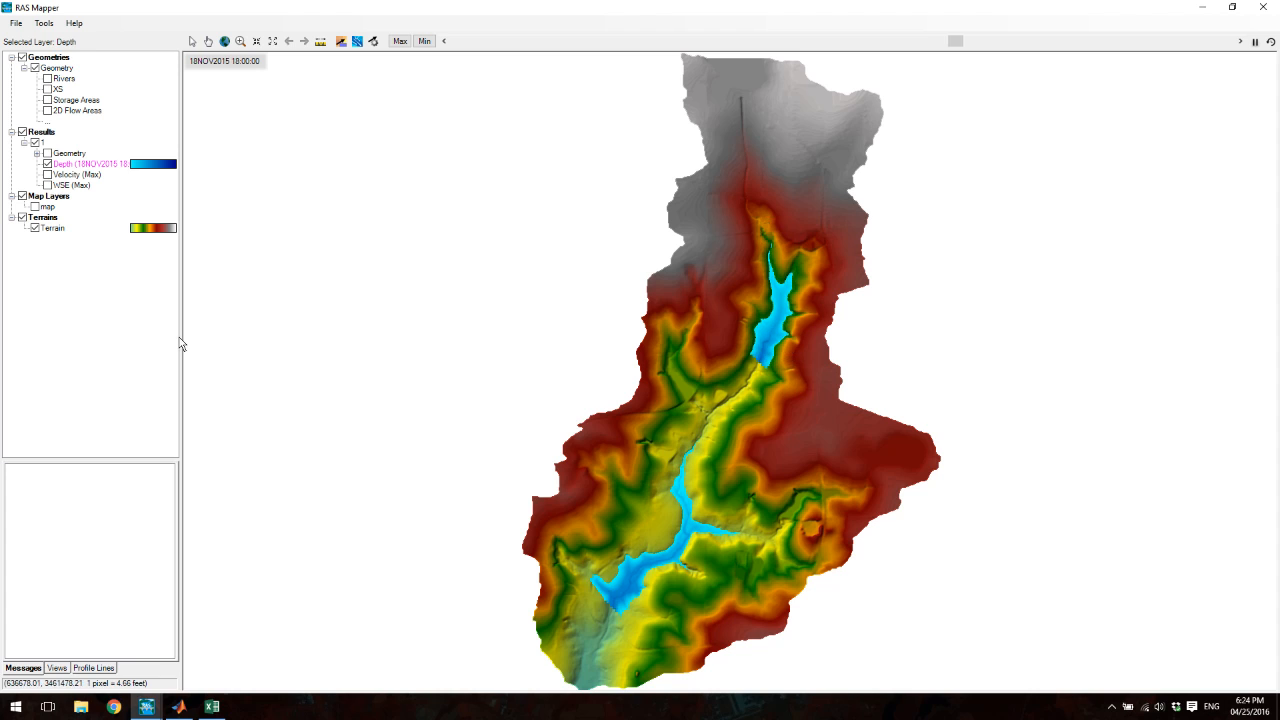
Display the Velocity results instead of Depth, animate them from 29MAR2015 00:00:00 and examine the flooded reach up close.
click(47, 163)
click(47, 174)
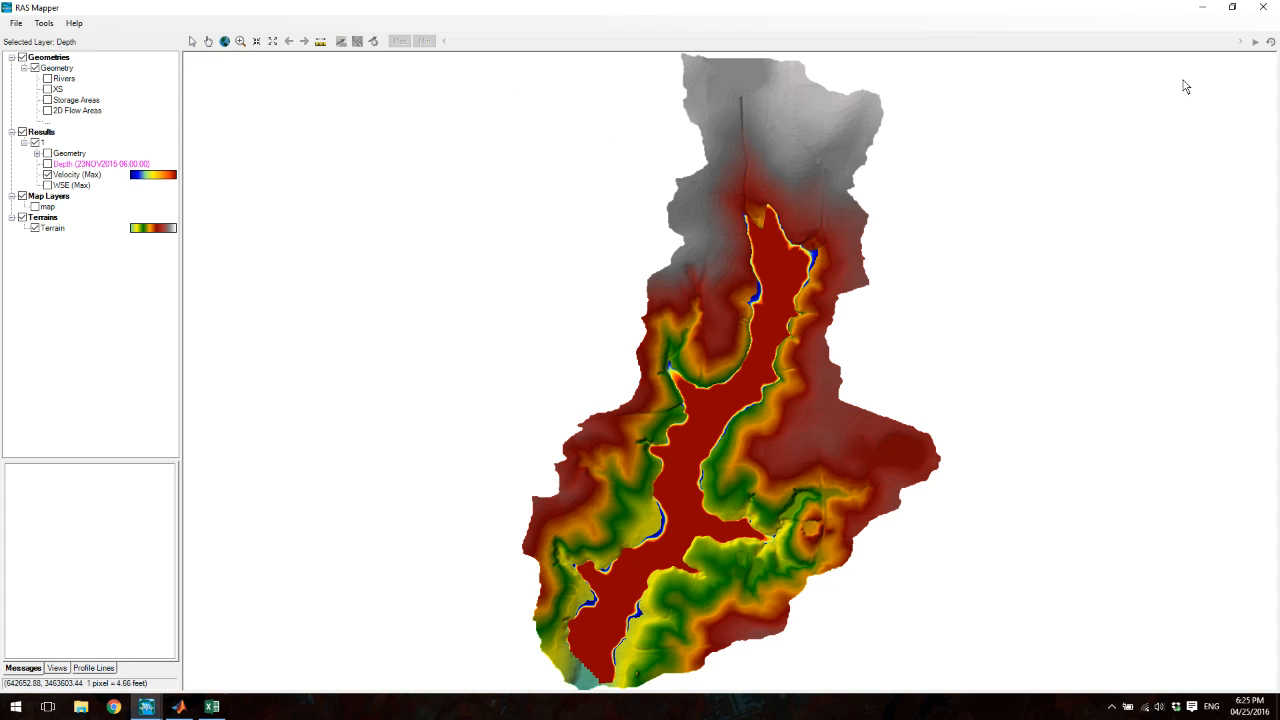
click(75, 175)
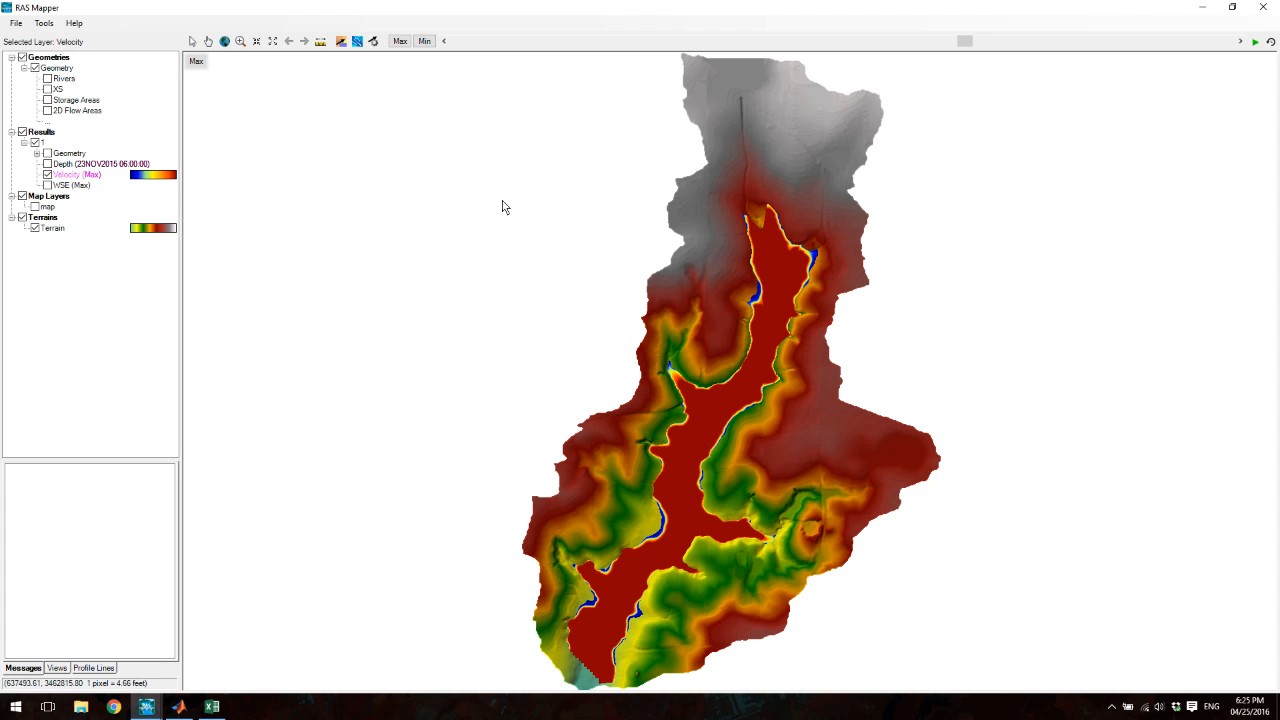
click(964, 41)
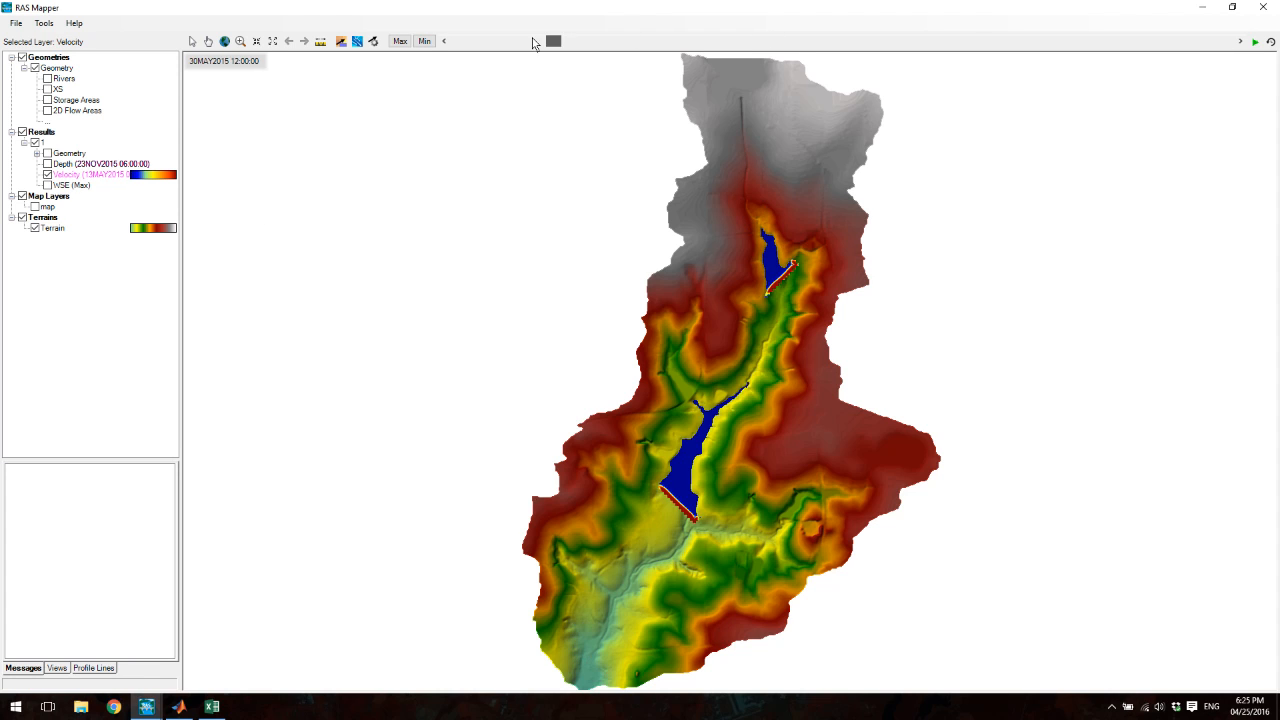
drag(964, 44, 449, 56)
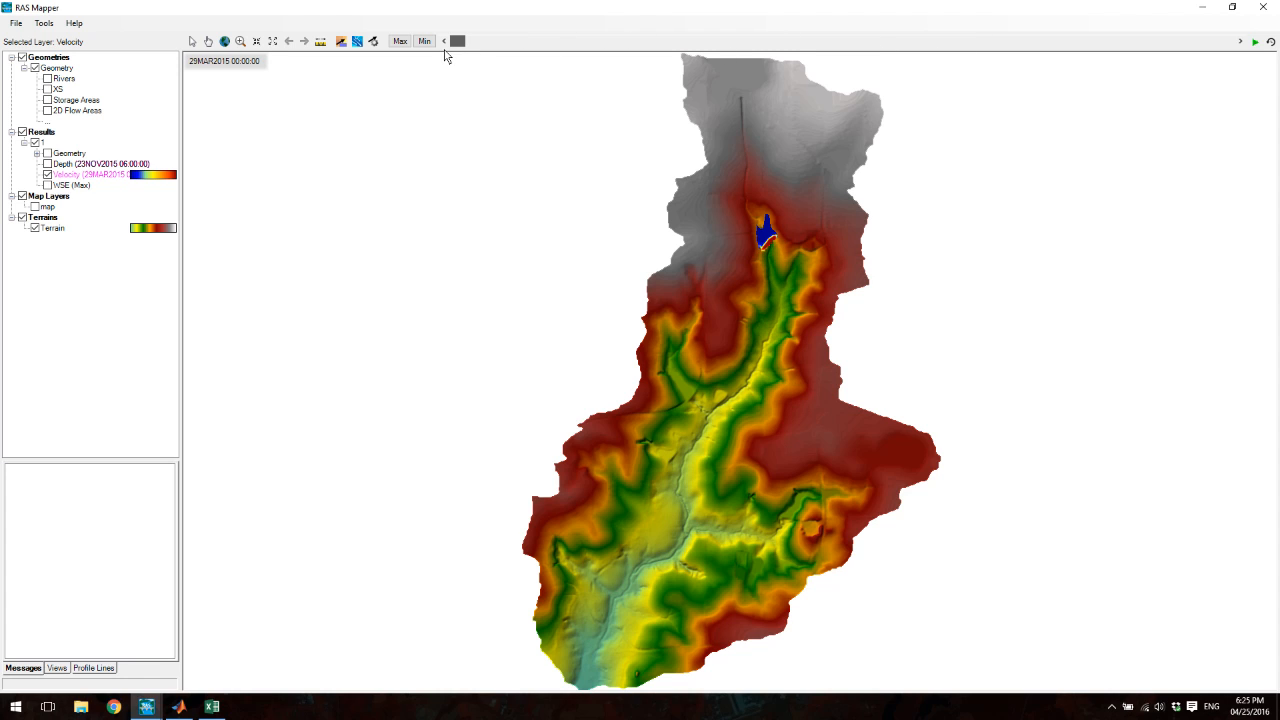
click(1255, 42)
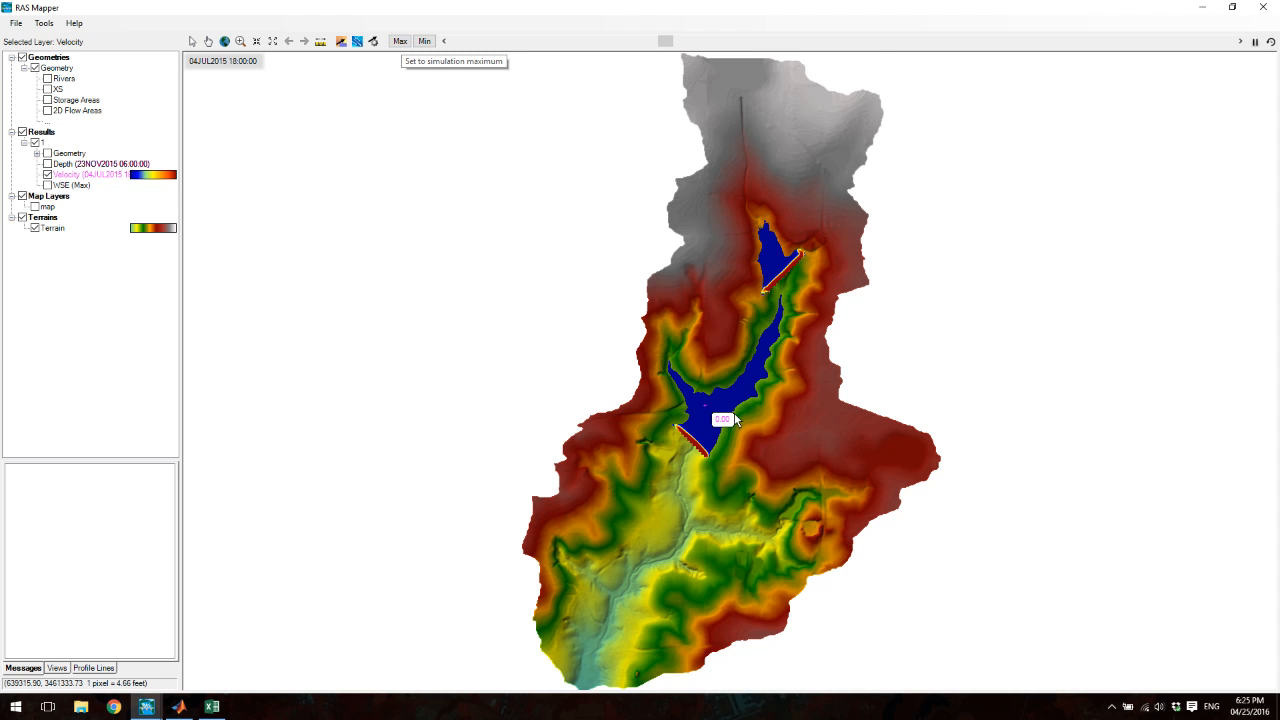
scroll(731, 433, up, 2)
scroll(709, 435, up, 3)
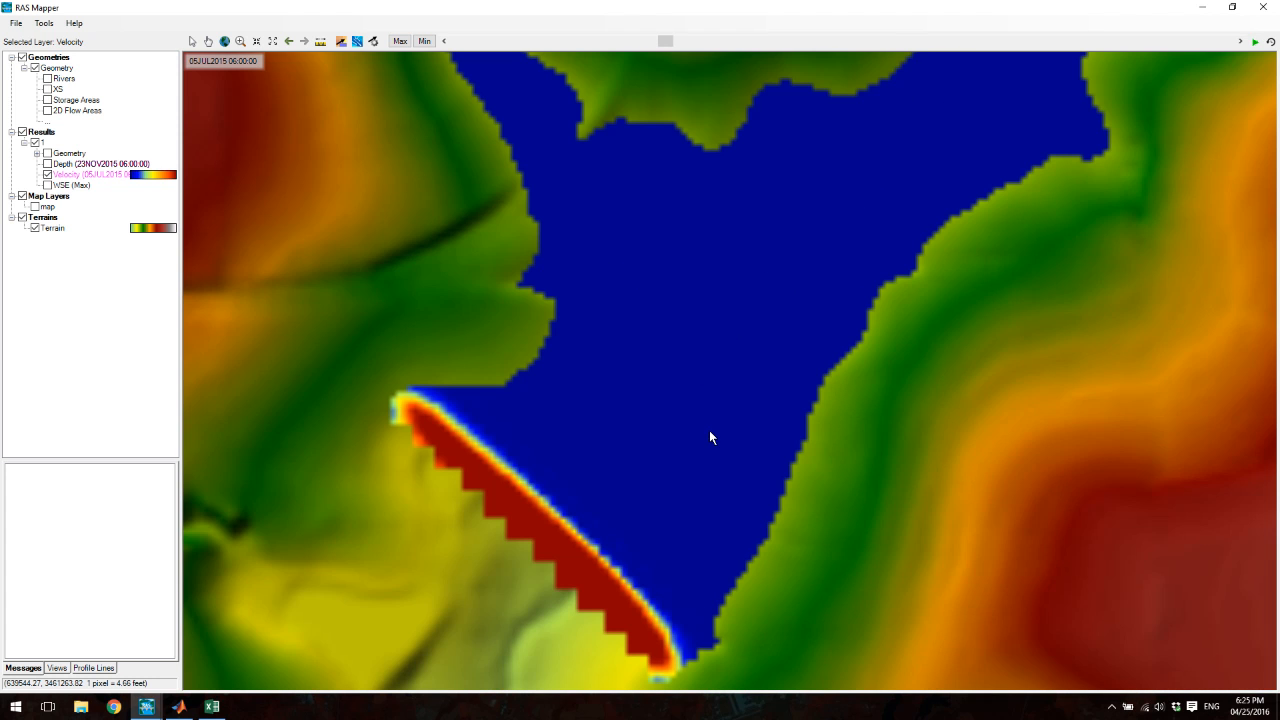
scroll(709, 437, up, 3)
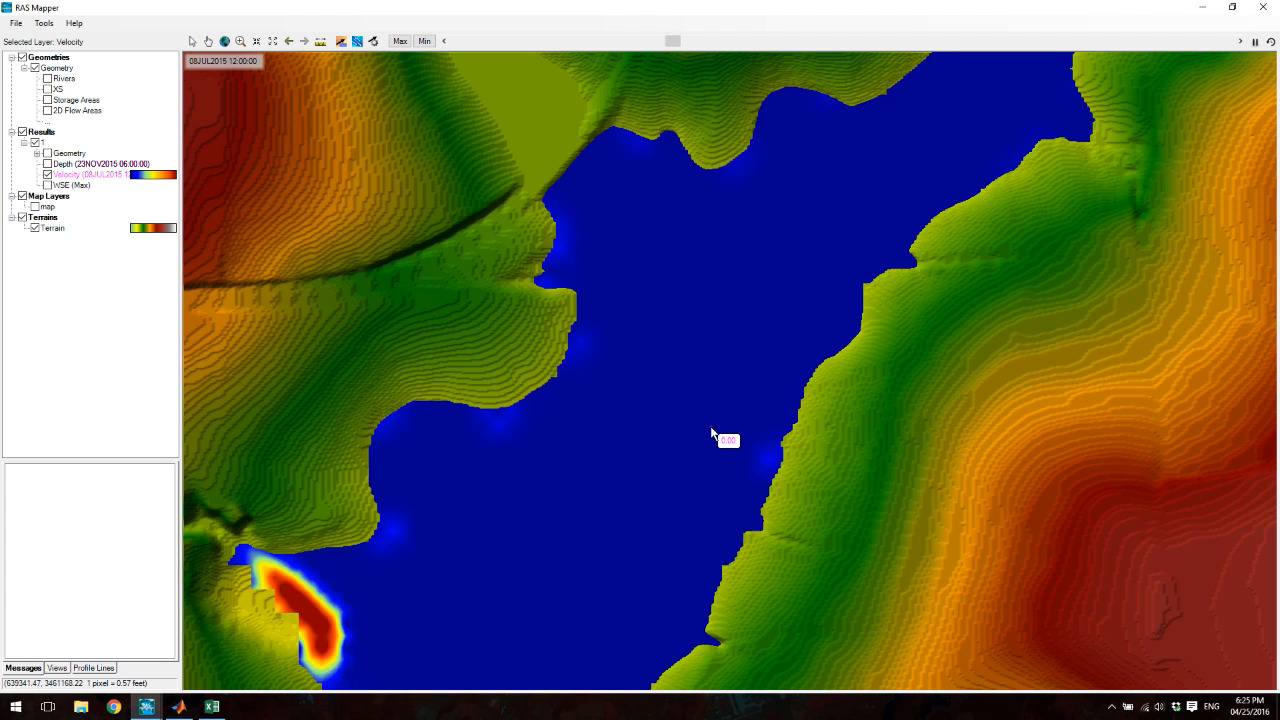
Display the WSE results instead of Velocity, animate them and inspect water surface elevations along the channel.
click(47, 185)
click(47, 175)
click(55, 185)
scroll(770, 324, down, 2)
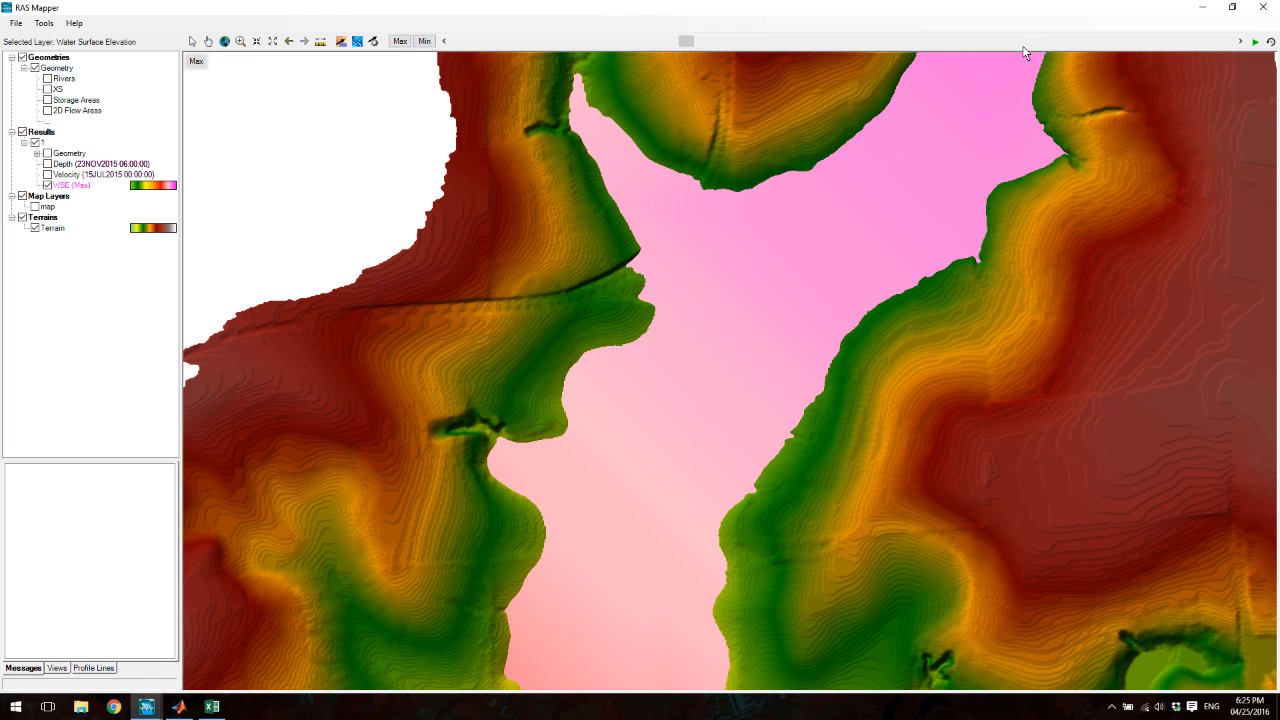
click(1255, 44)
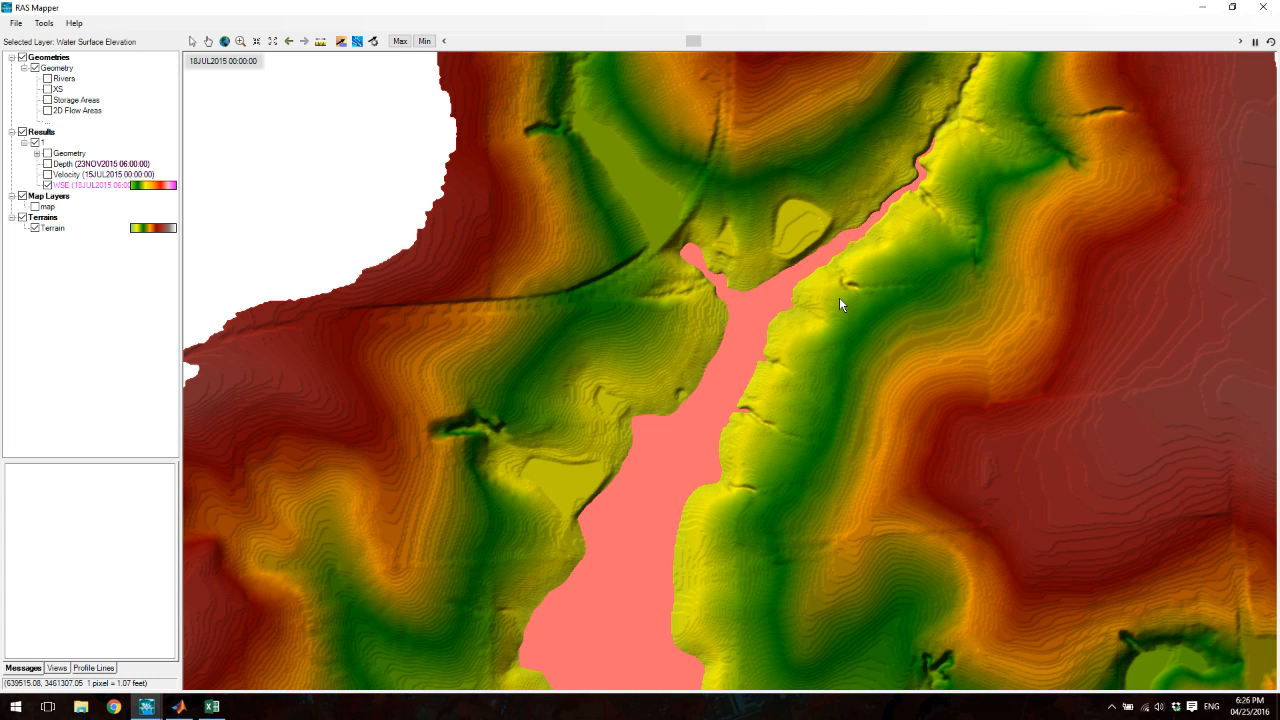
mouse_move(747, 321)
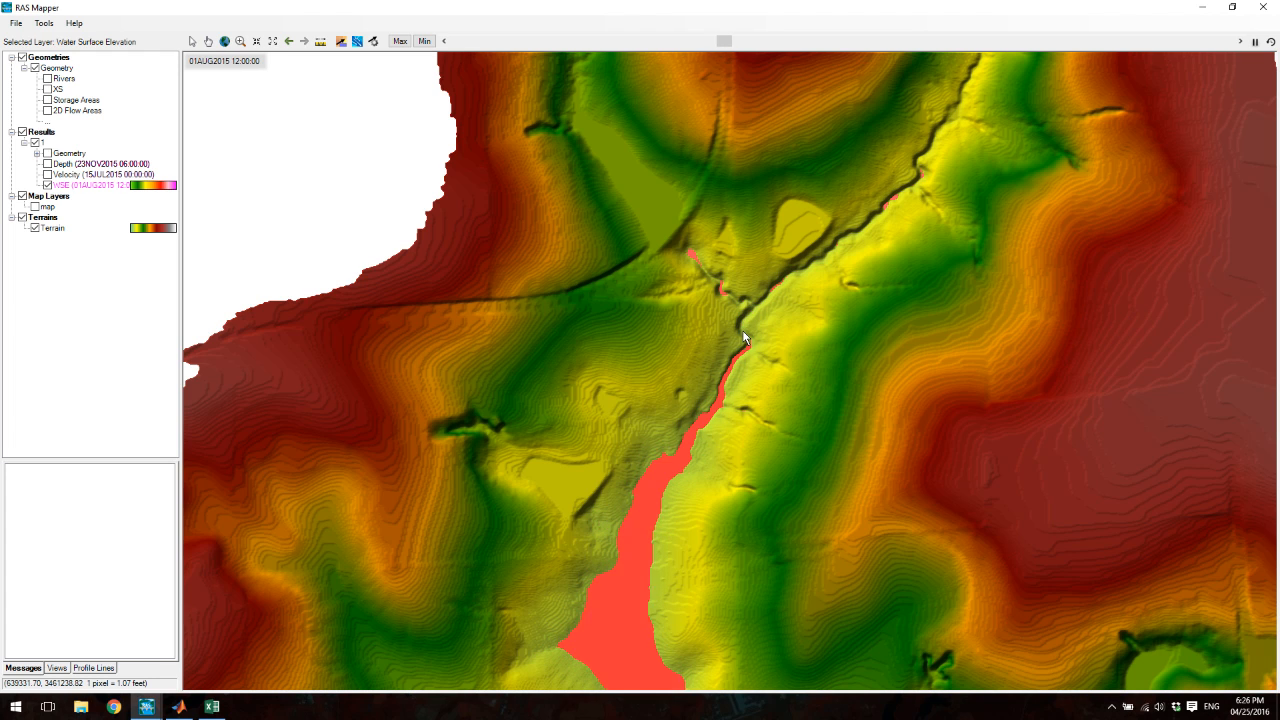
mouse_move(724, 293)
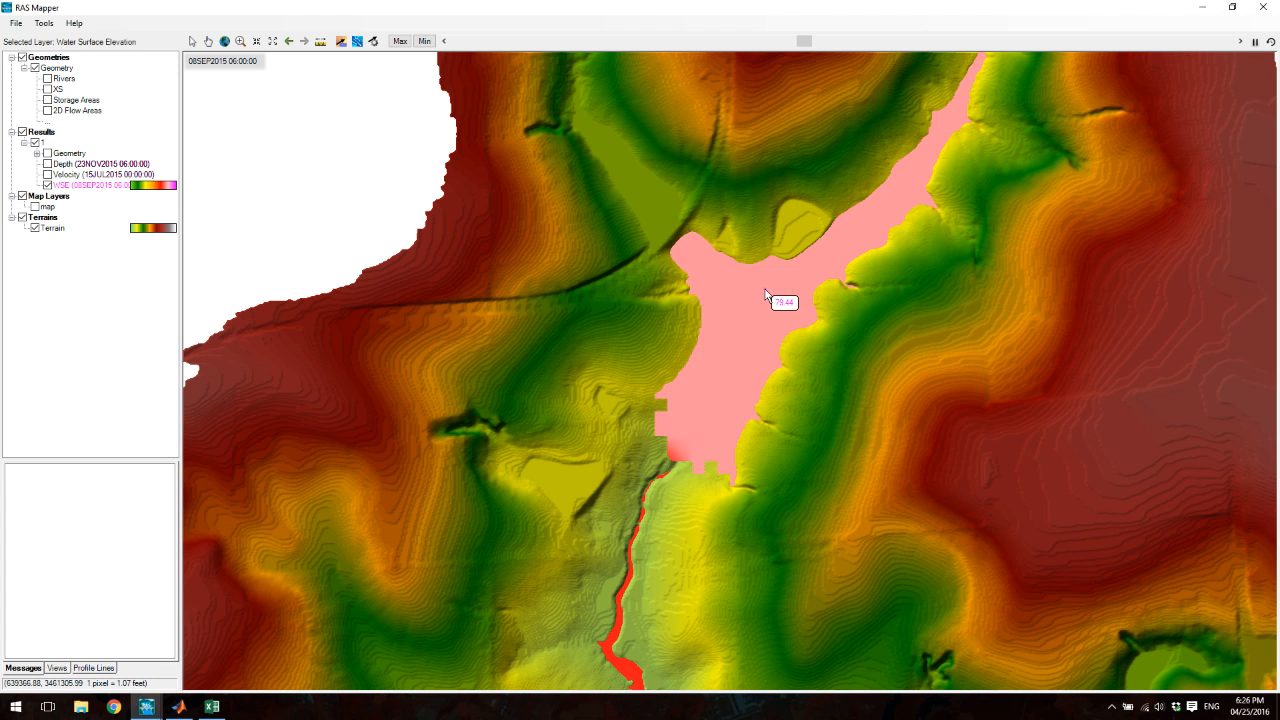
Show the Velocity layer together with WSE across the whole terrain, and look at the tile cache export options for WSE.
click(47, 175)
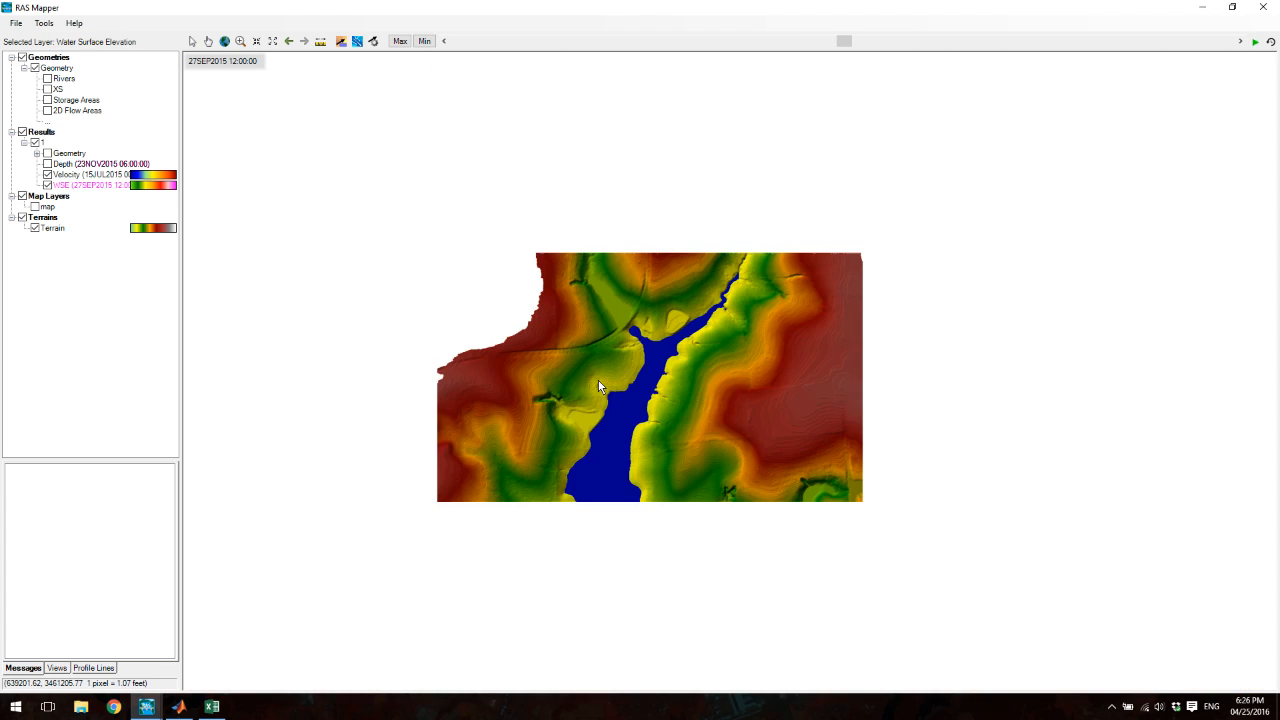
scroll(598, 380, down, 5)
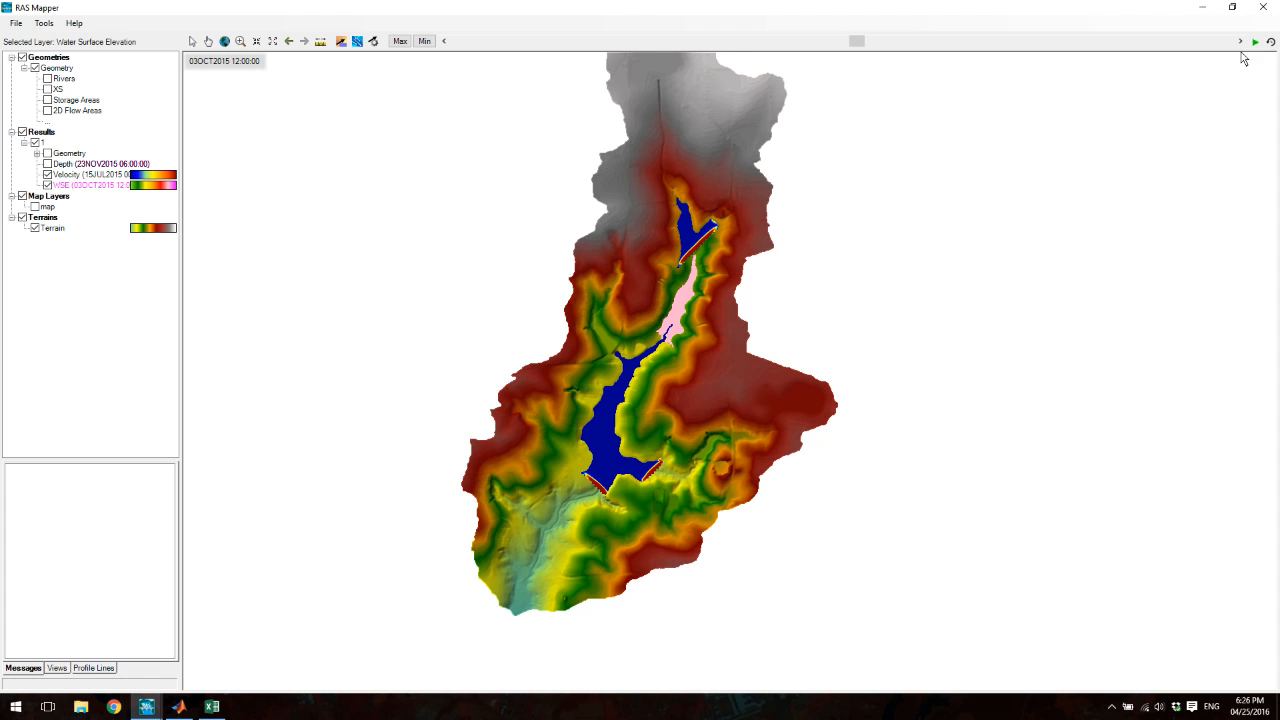
right_click(58, 191)
click(89, 264)
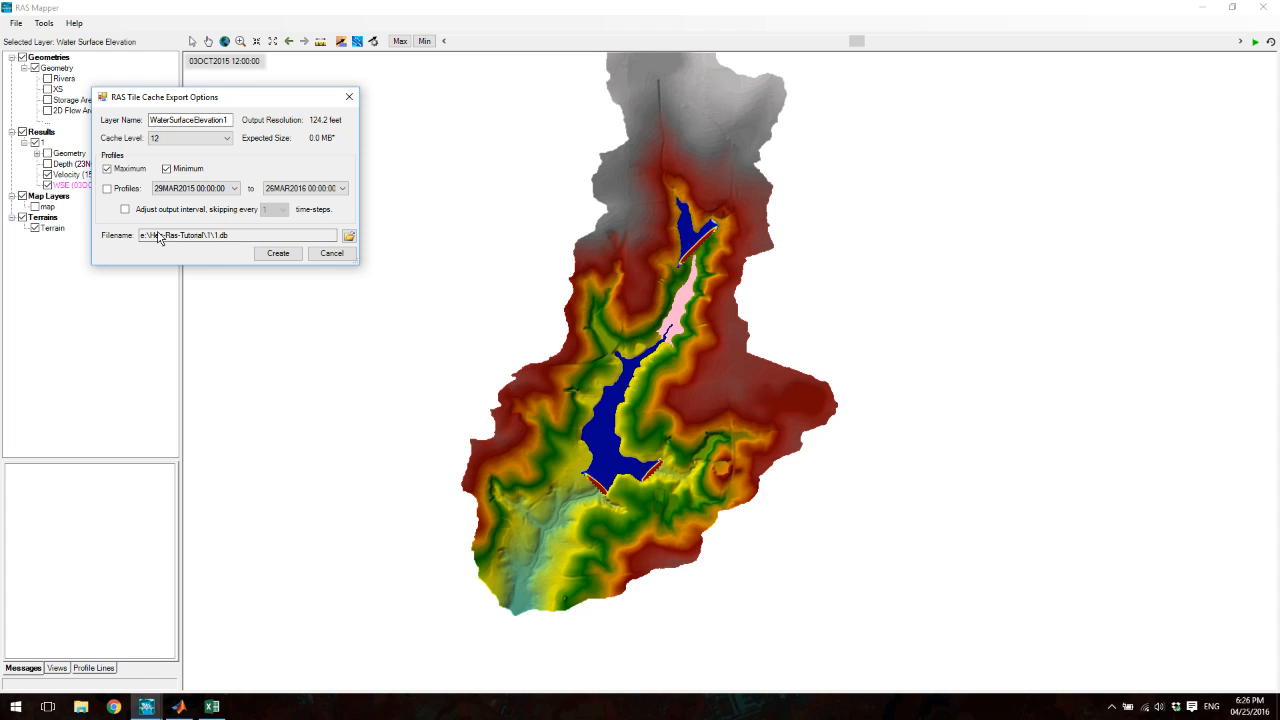
click(331, 255)
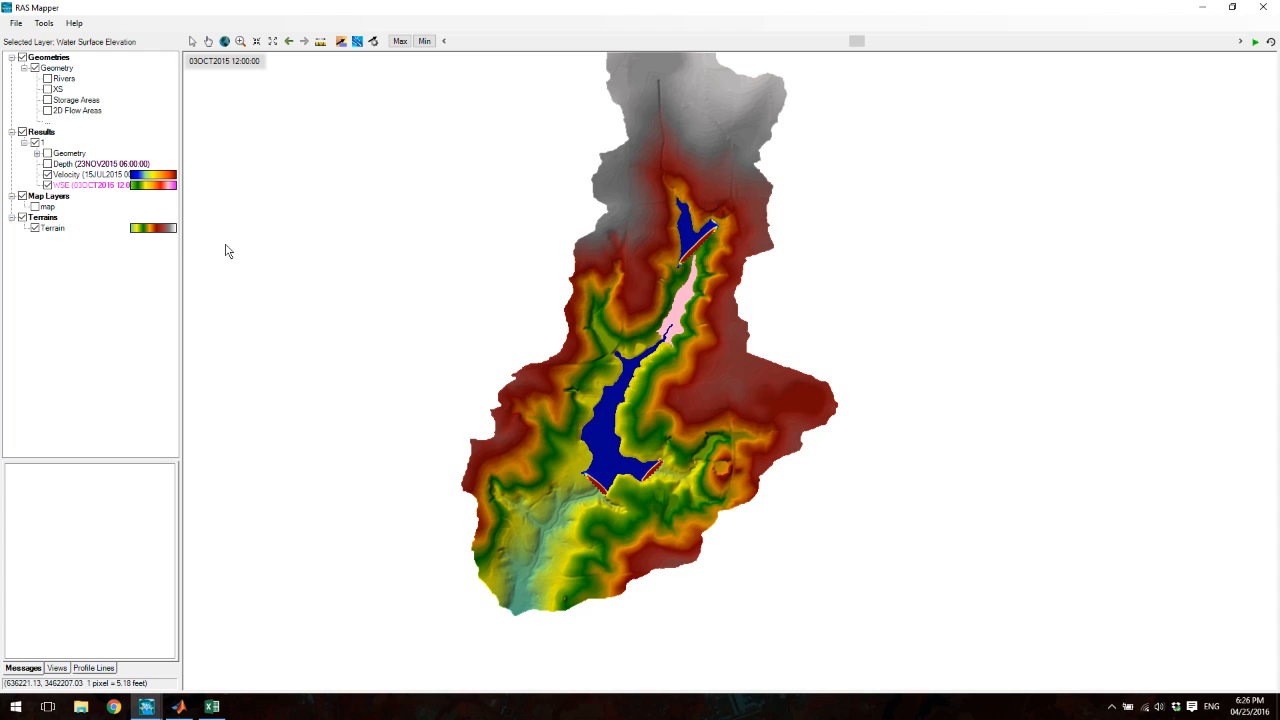
Display only the Depth results, with Velocity and WSE hidden, and make Depth the active layer.
click(47, 163)
click(47, 174)
click(47, 185)
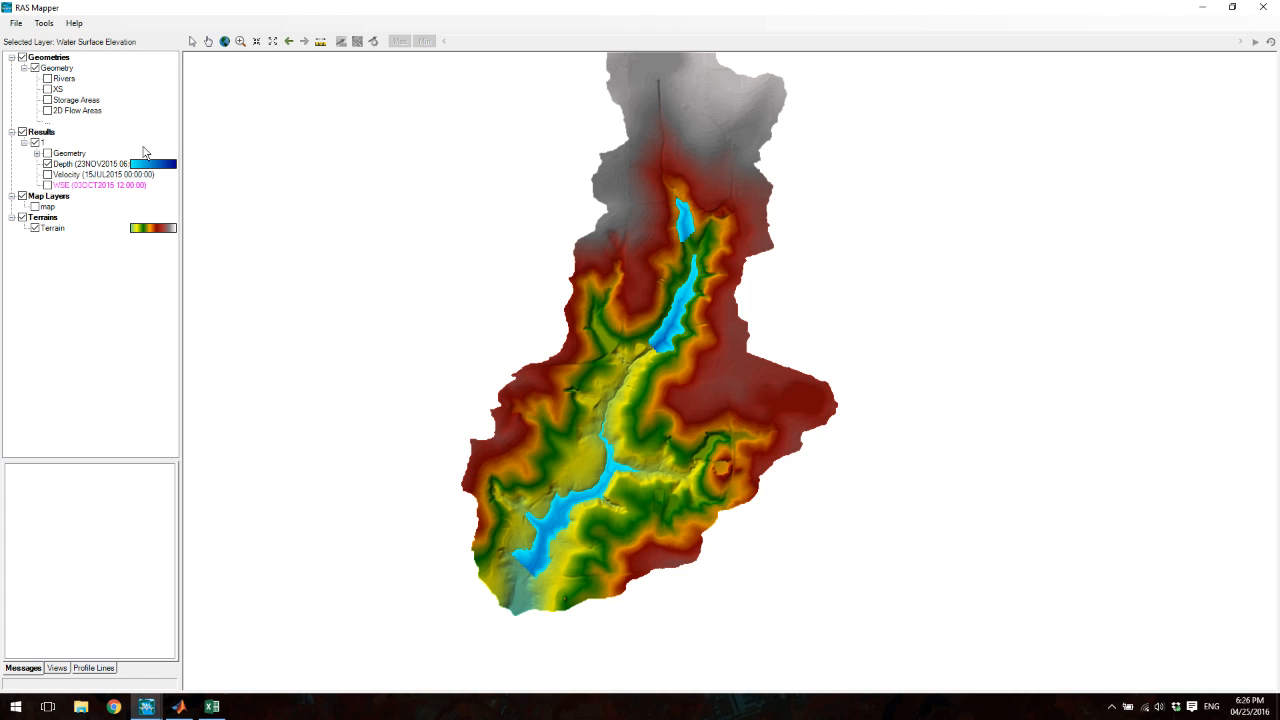
click(75, 165)
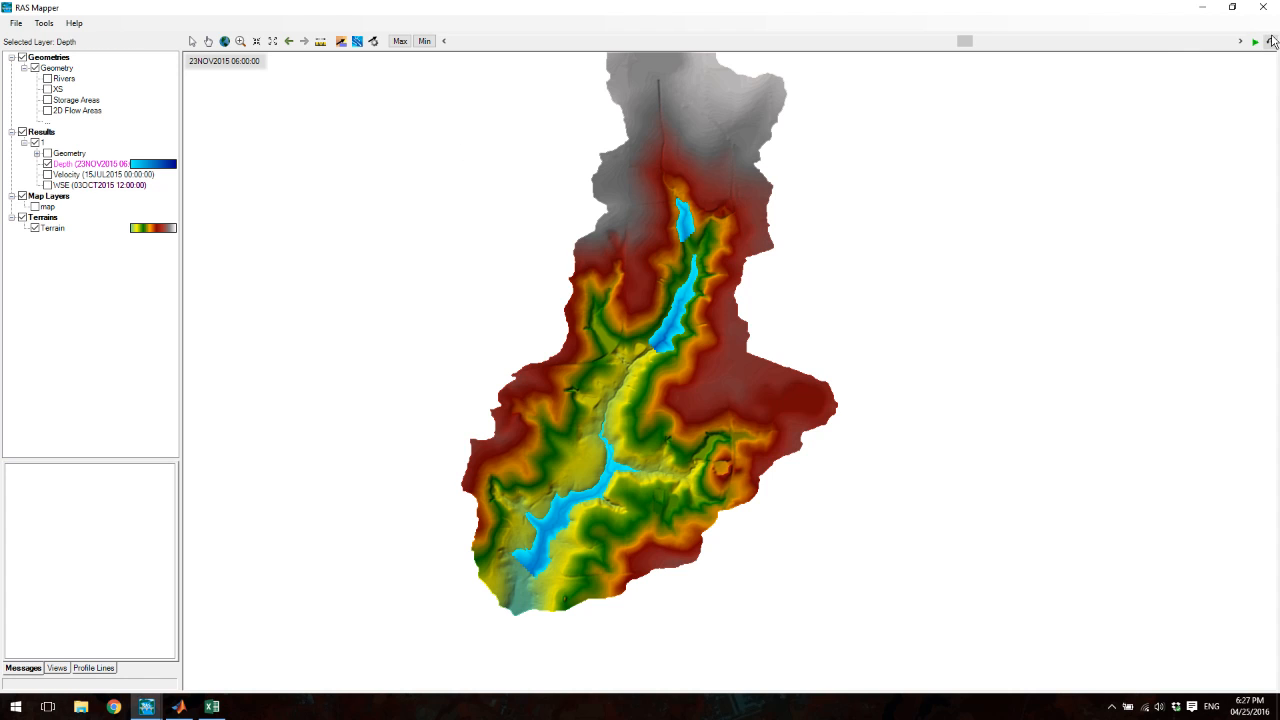